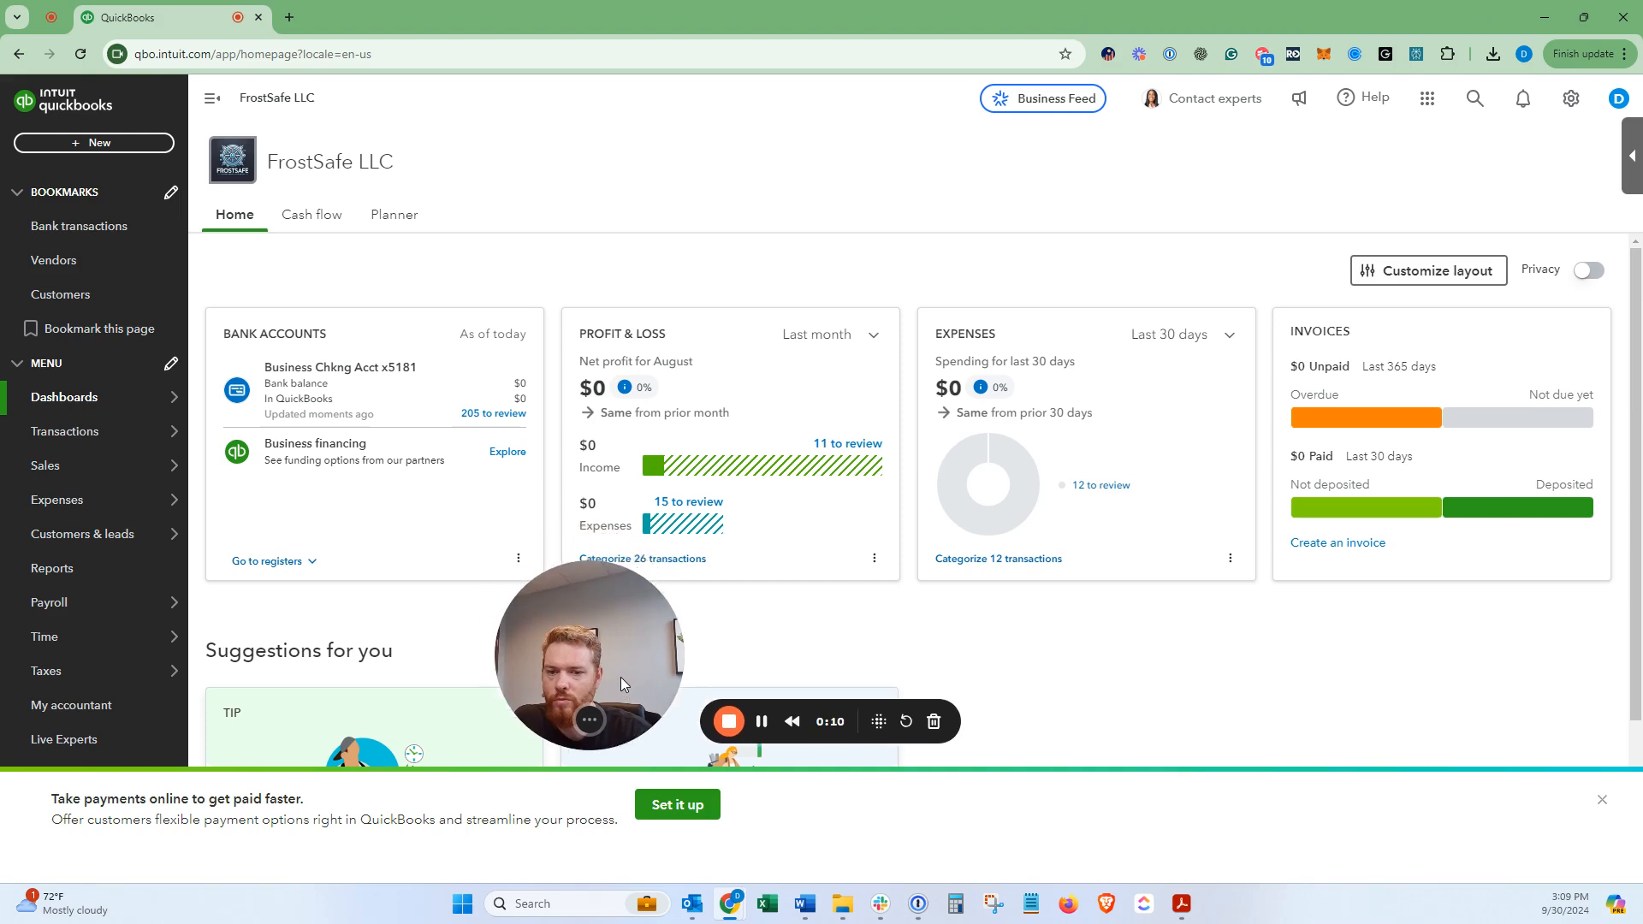
- Dismiss the online payments banner and all suggestion cards on the home dashboard
mouse_move(989, 791)
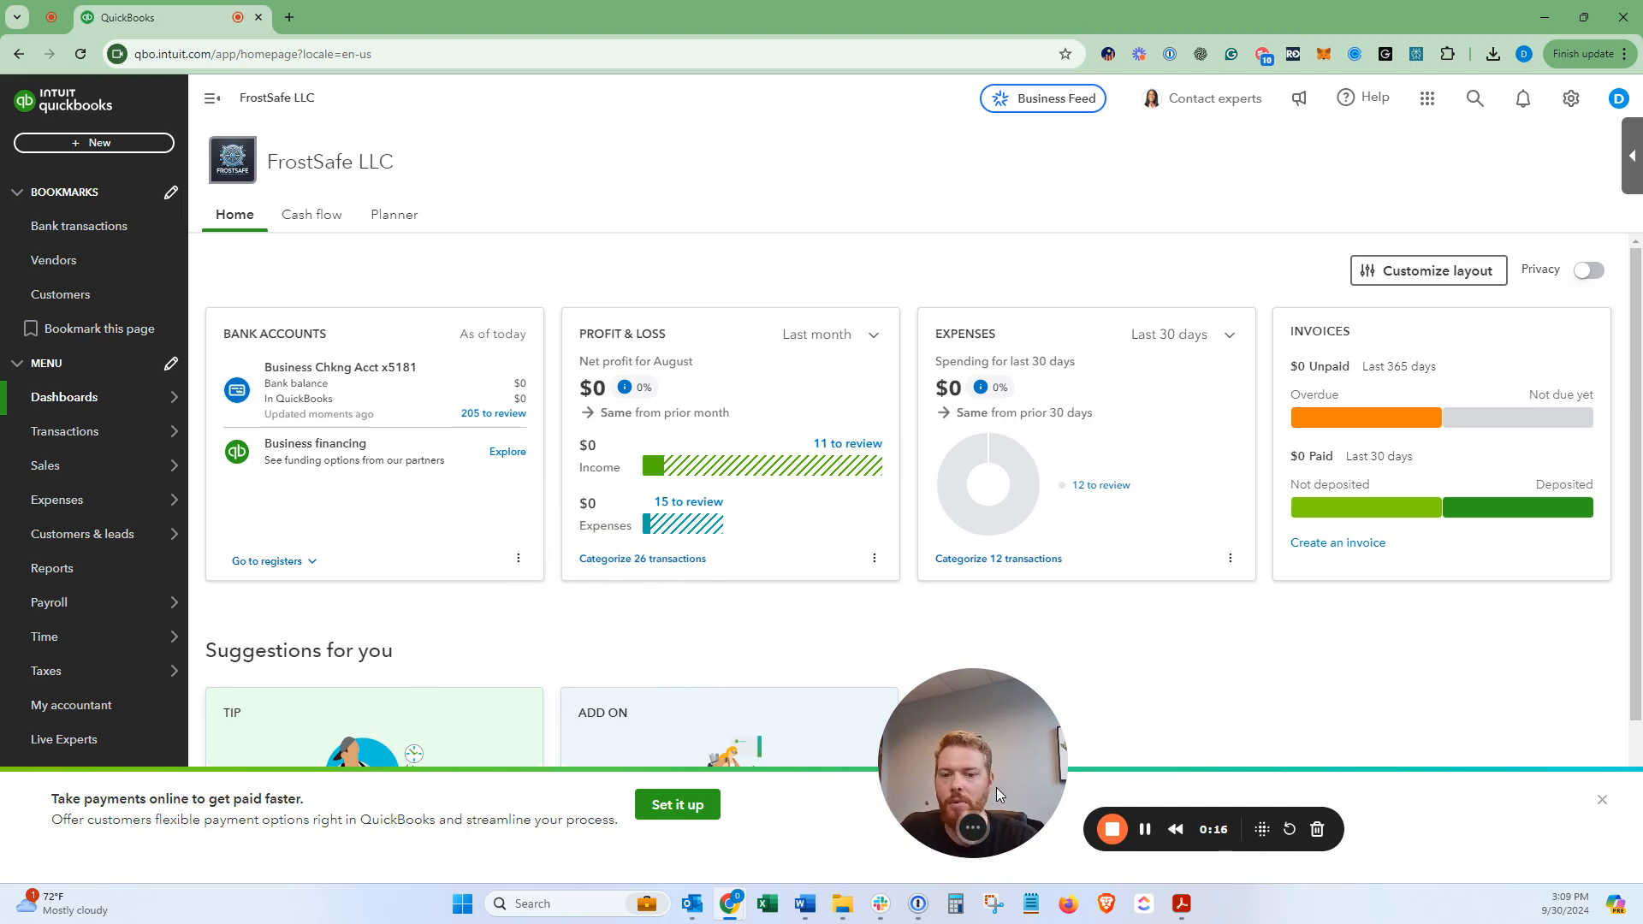
left_click_drag(996, 788, 160, 783)
left_click(1602, 799)
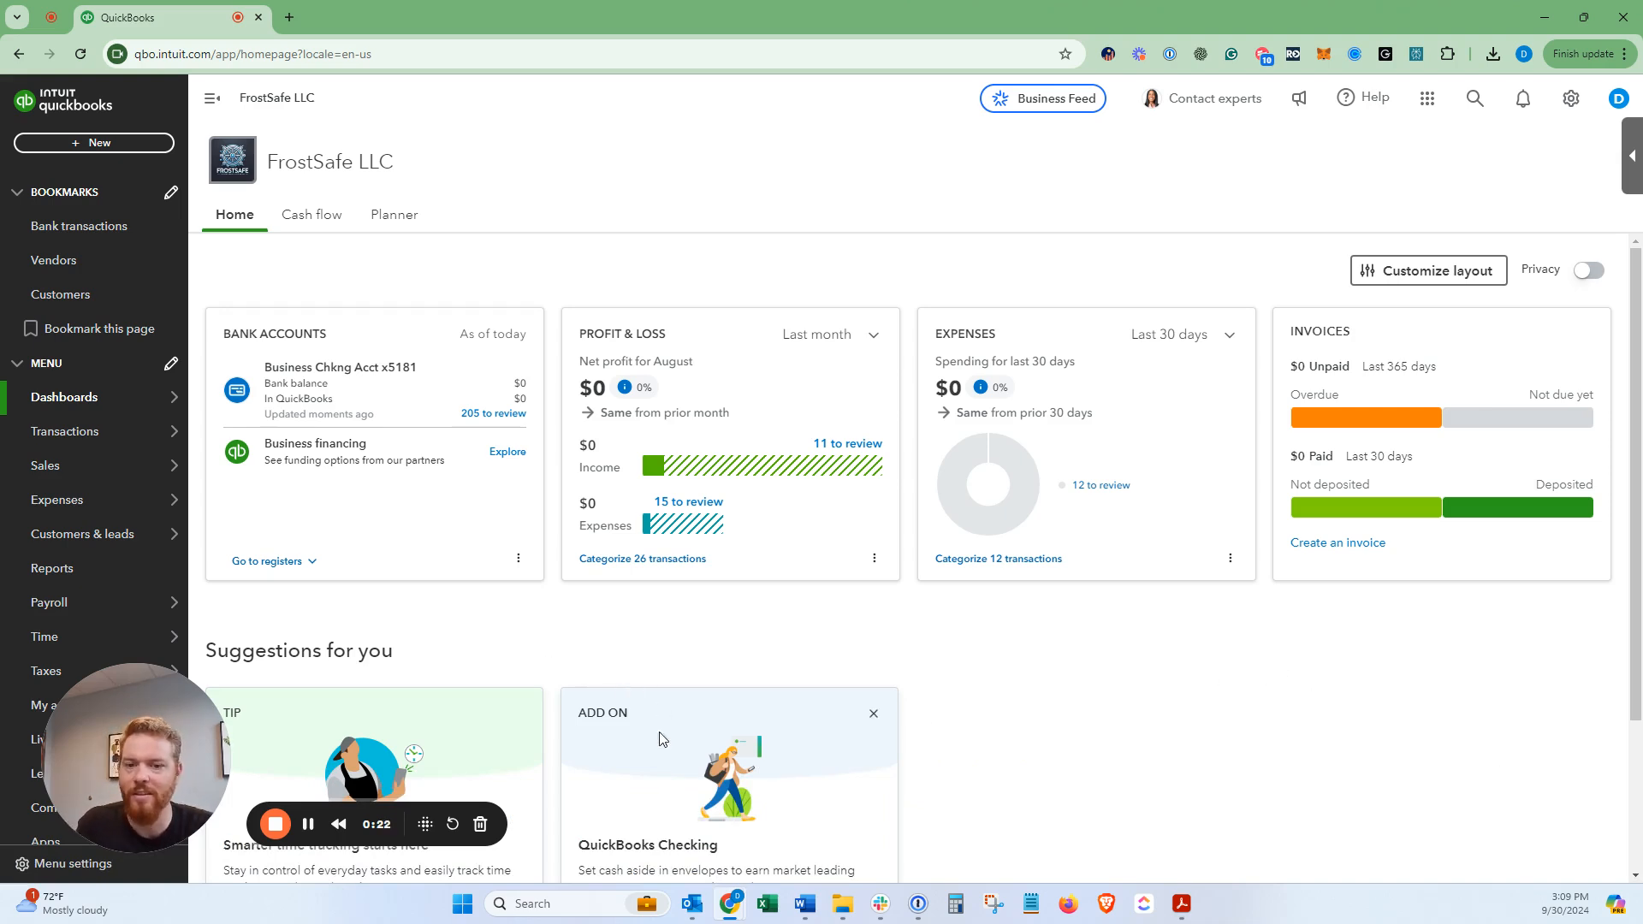
left_click(877, 714)
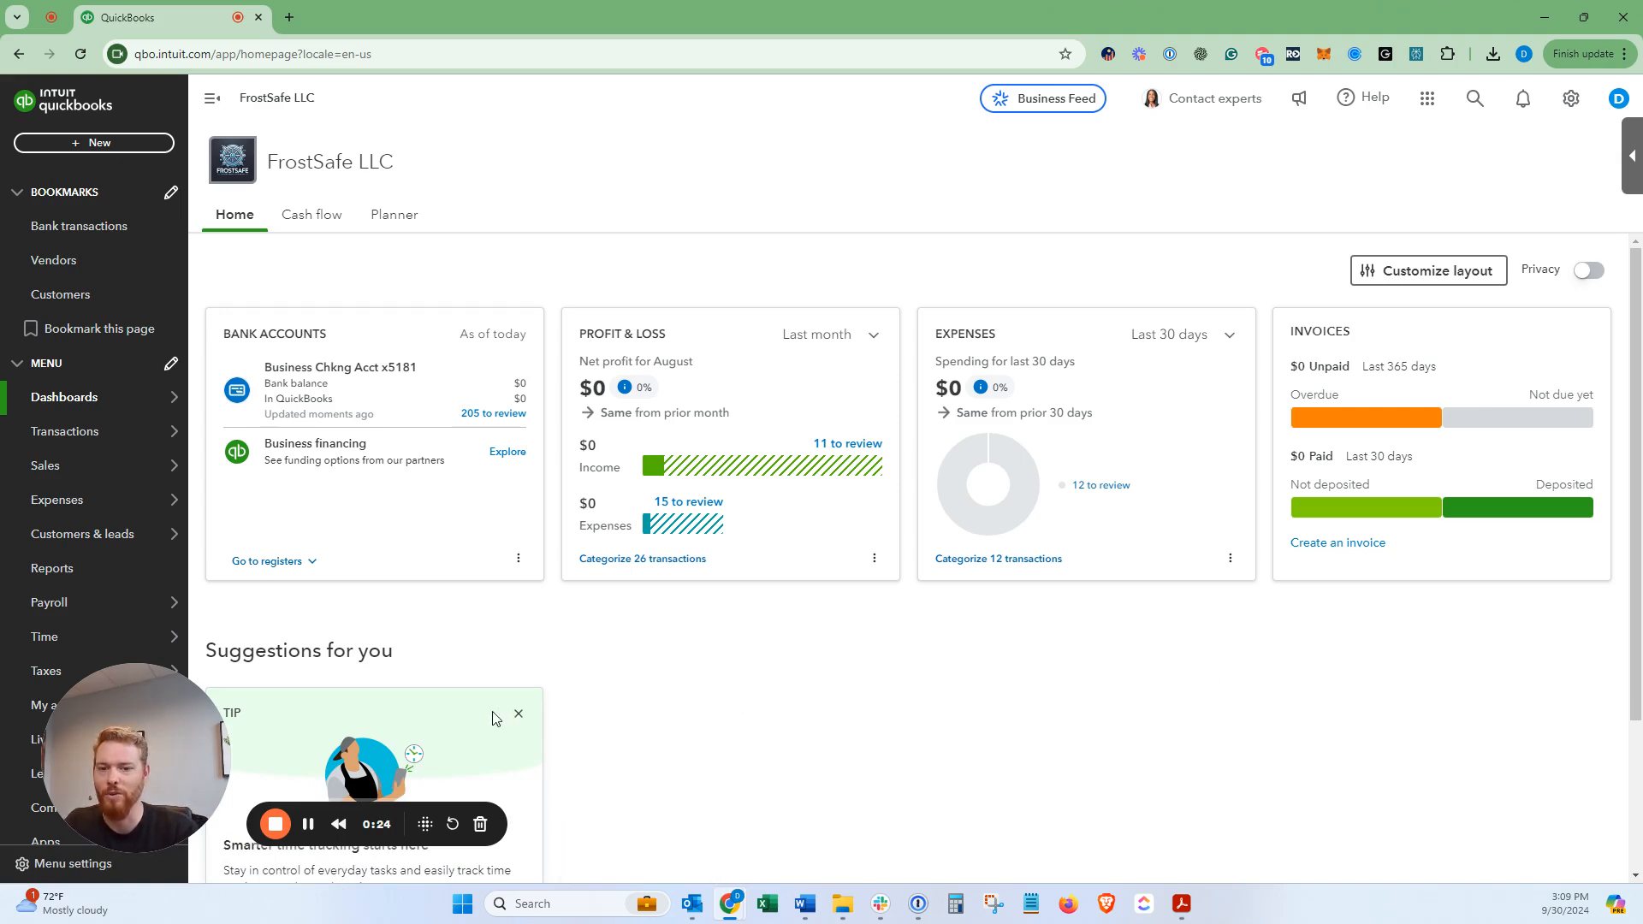
left_click(524, 715)
left_click(518, 715)
left_click(518, 715)
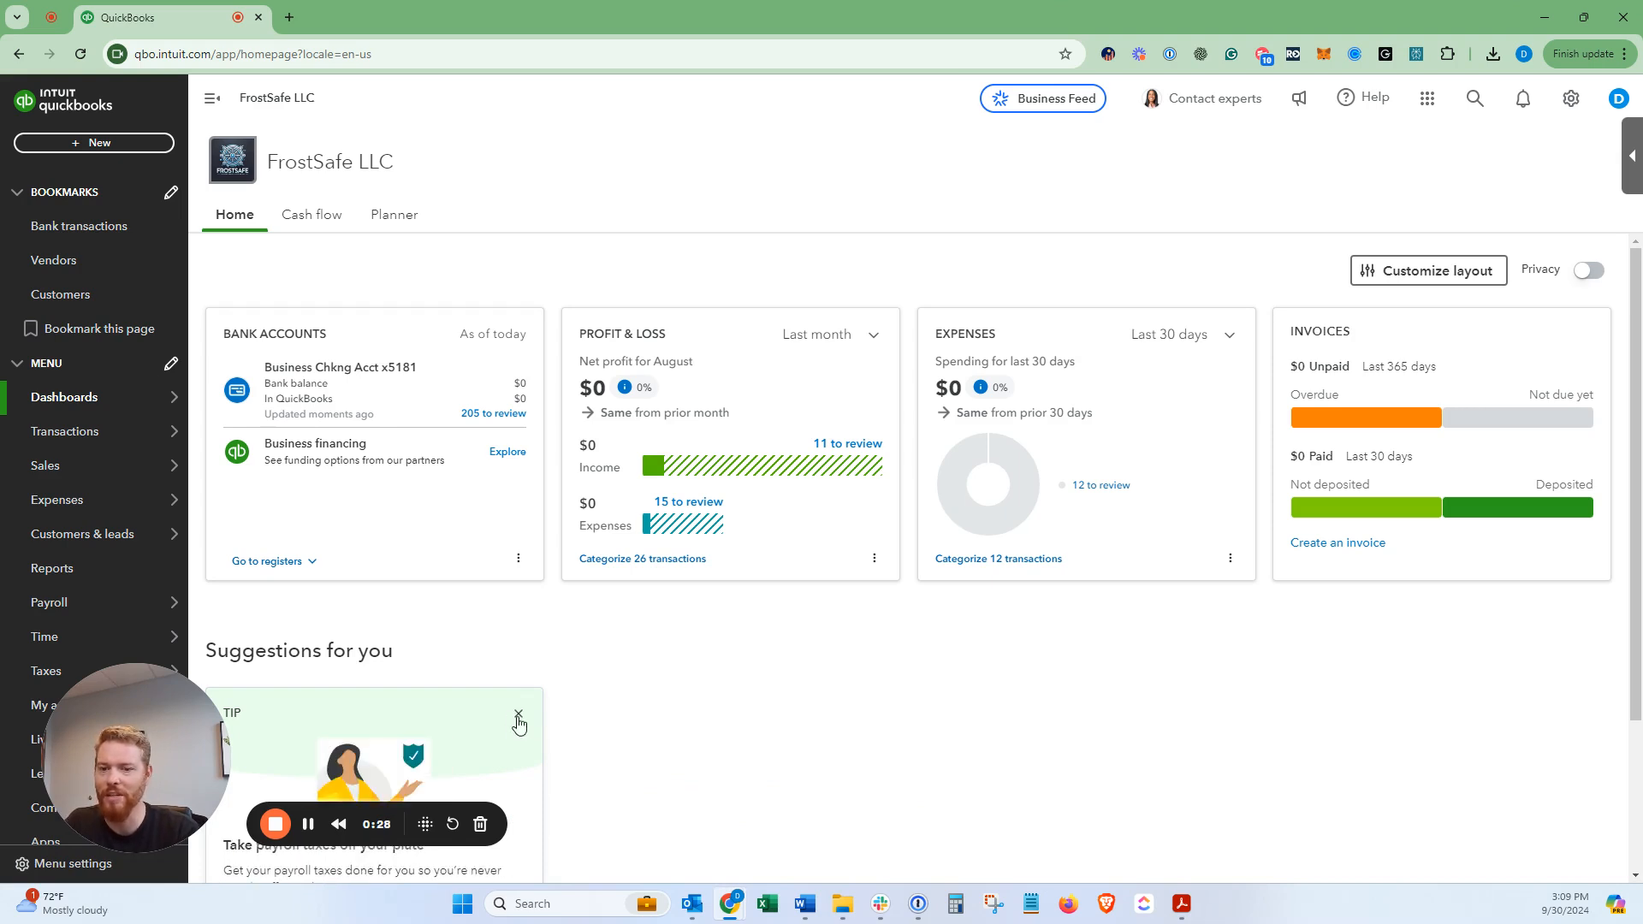
left_click(518, 715)
left_click(518, 715)
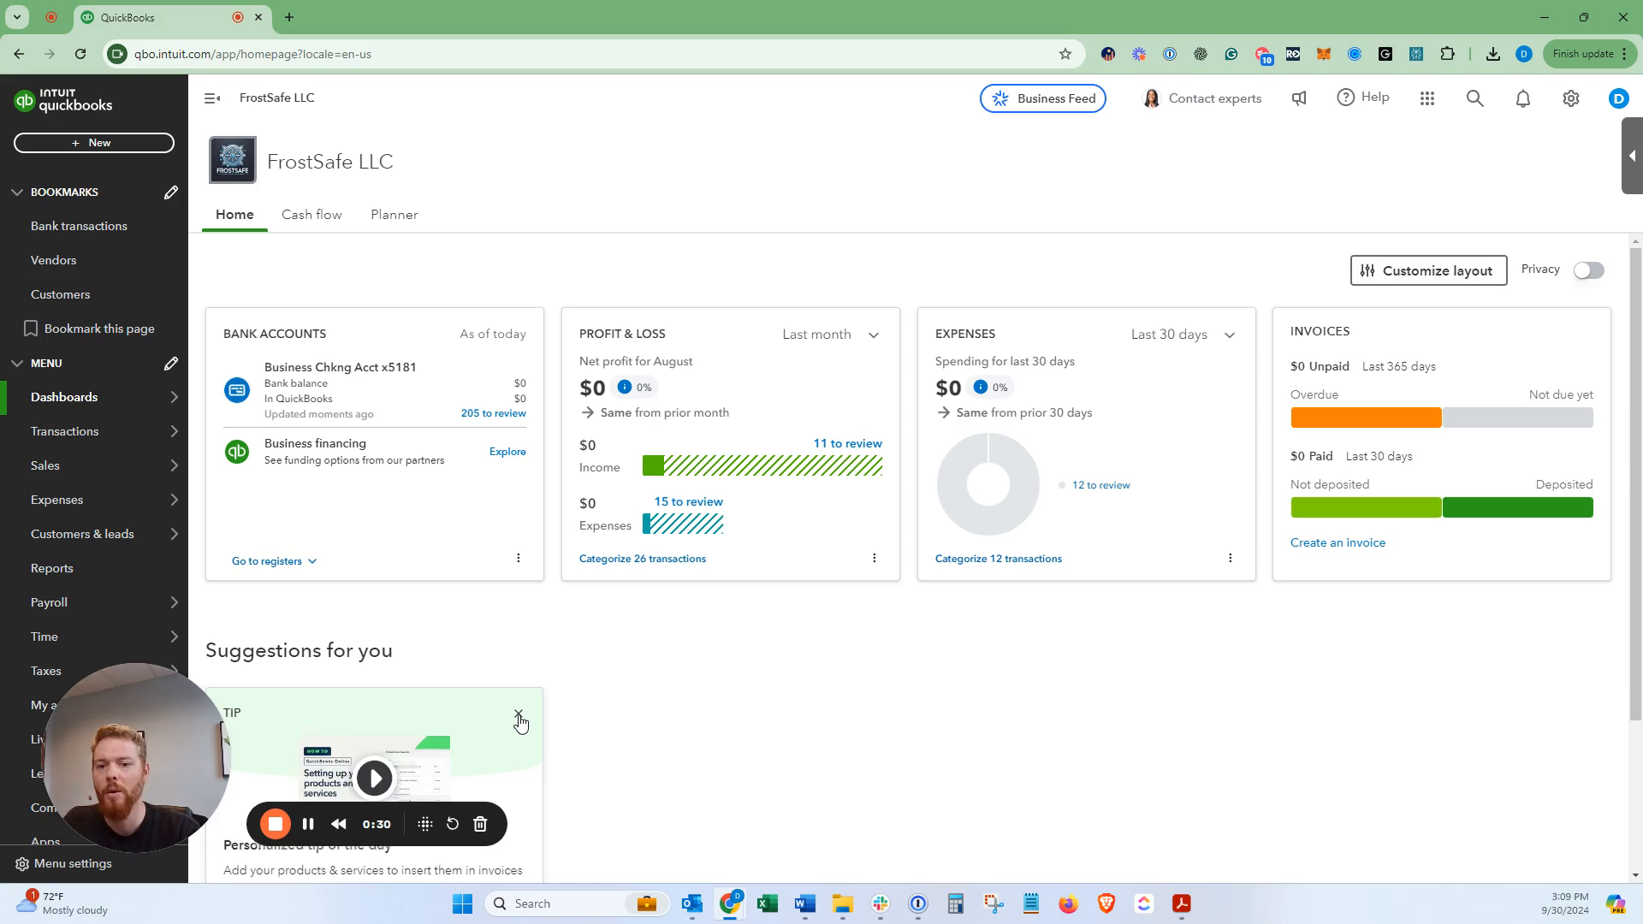
left_click(518, 716)
left_click(519, 716)
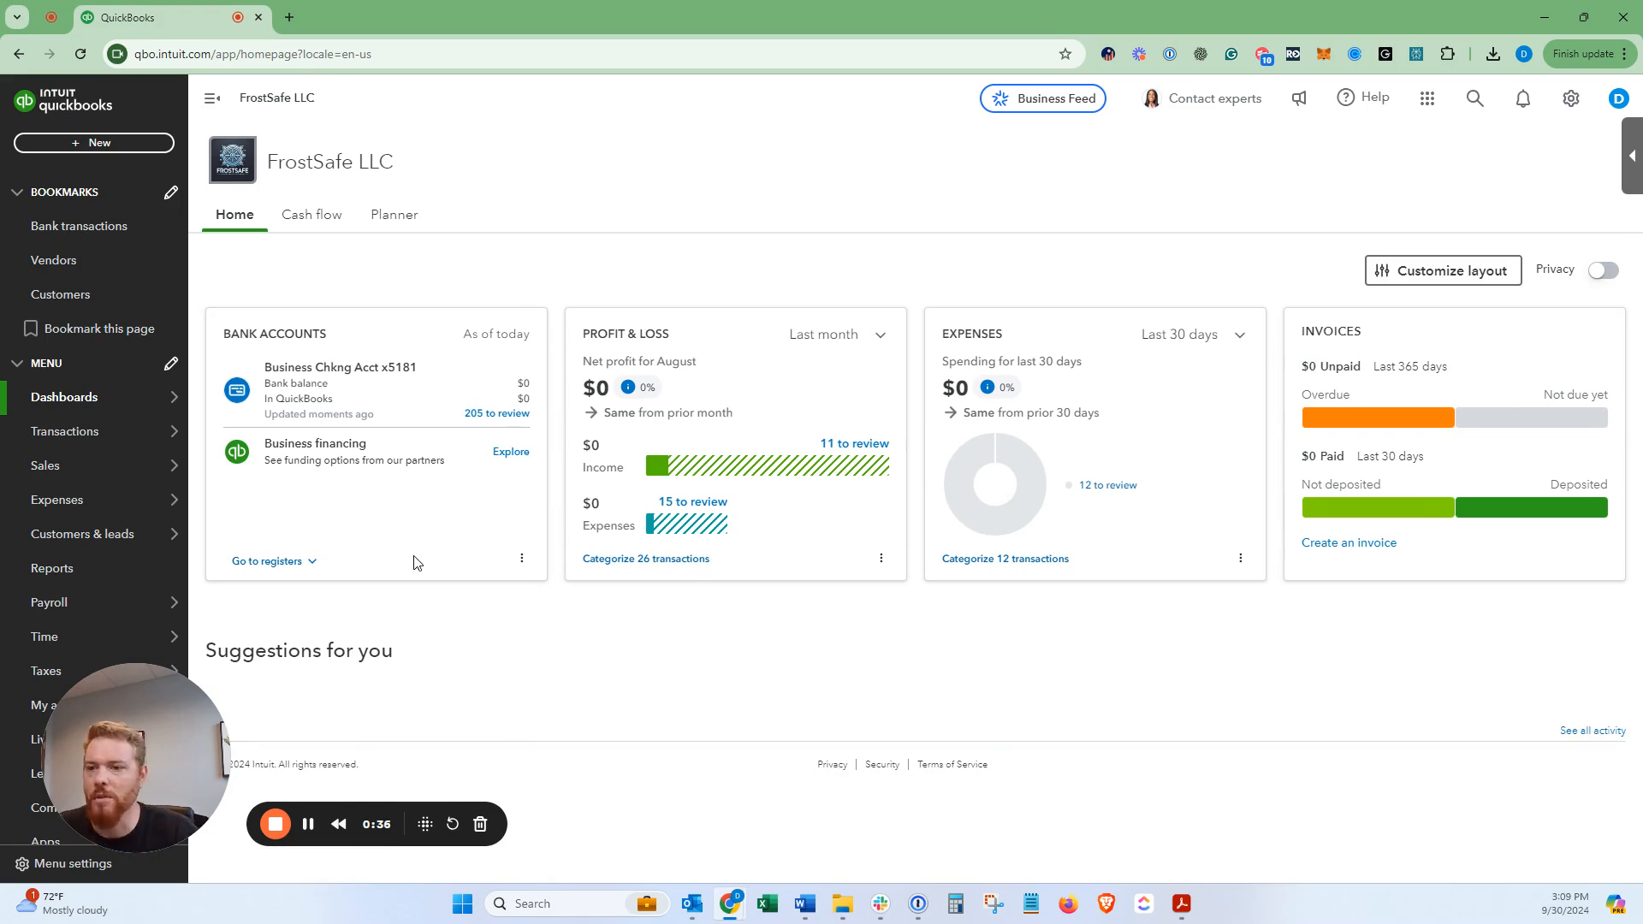
- Go to the bank transactions page and dismiss the recommendation about taking online payments
mouse_move(128, 433)
left_click(244, 440)
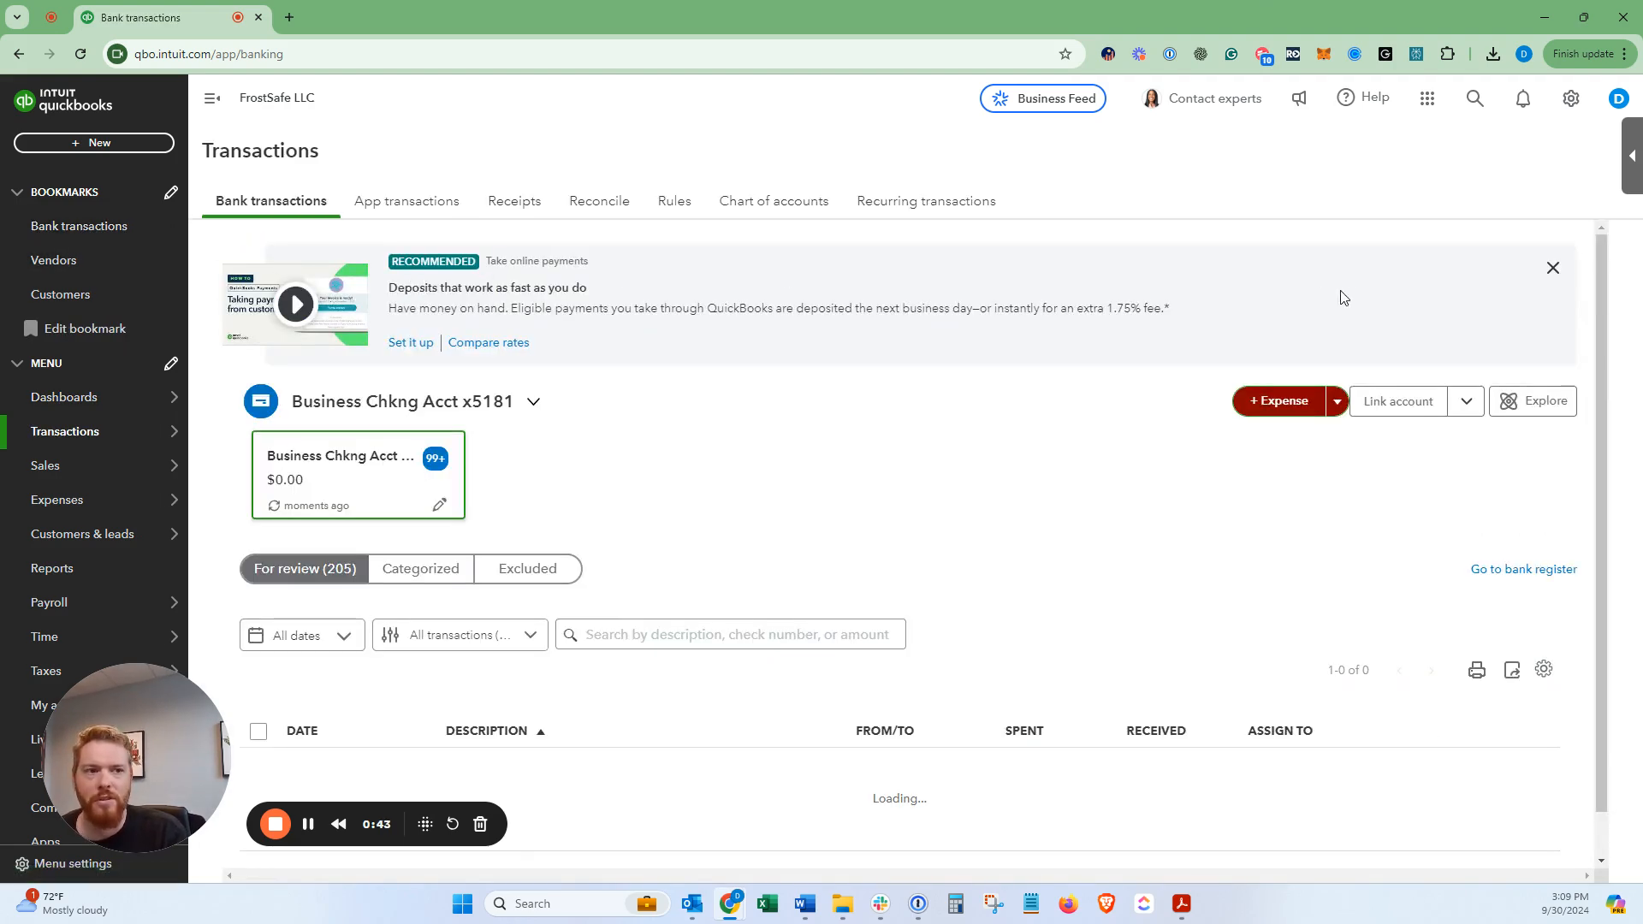
left_click(1553, 270)
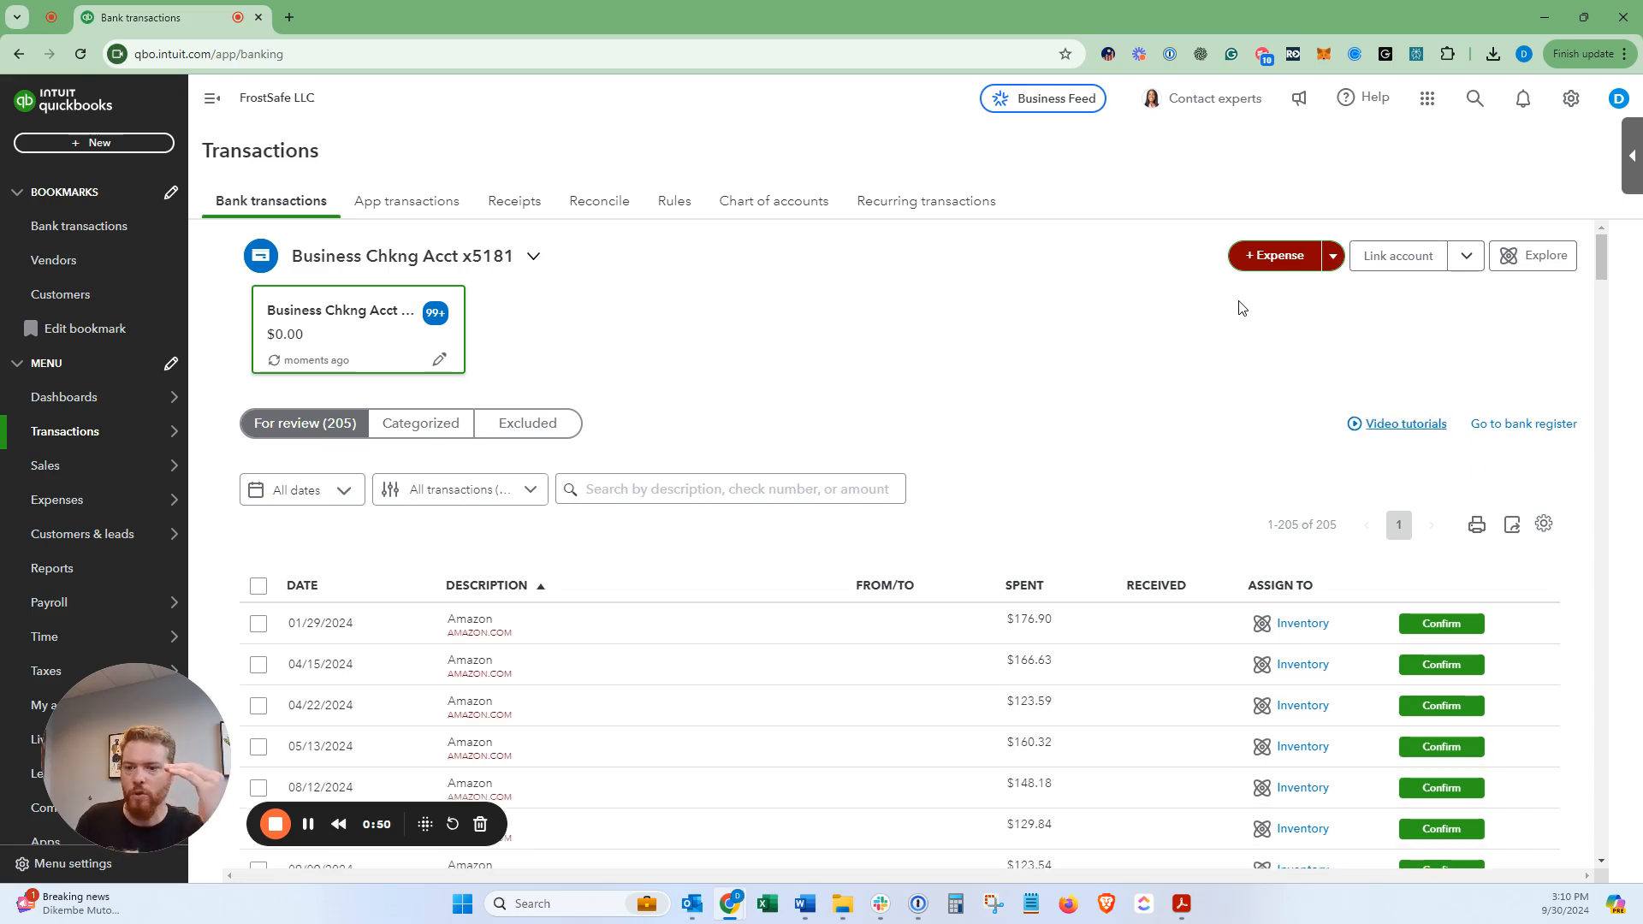
- Look through the downloaded bank transactions awaiting review for the business checking account
scroll(1065, 458, "down", 4)
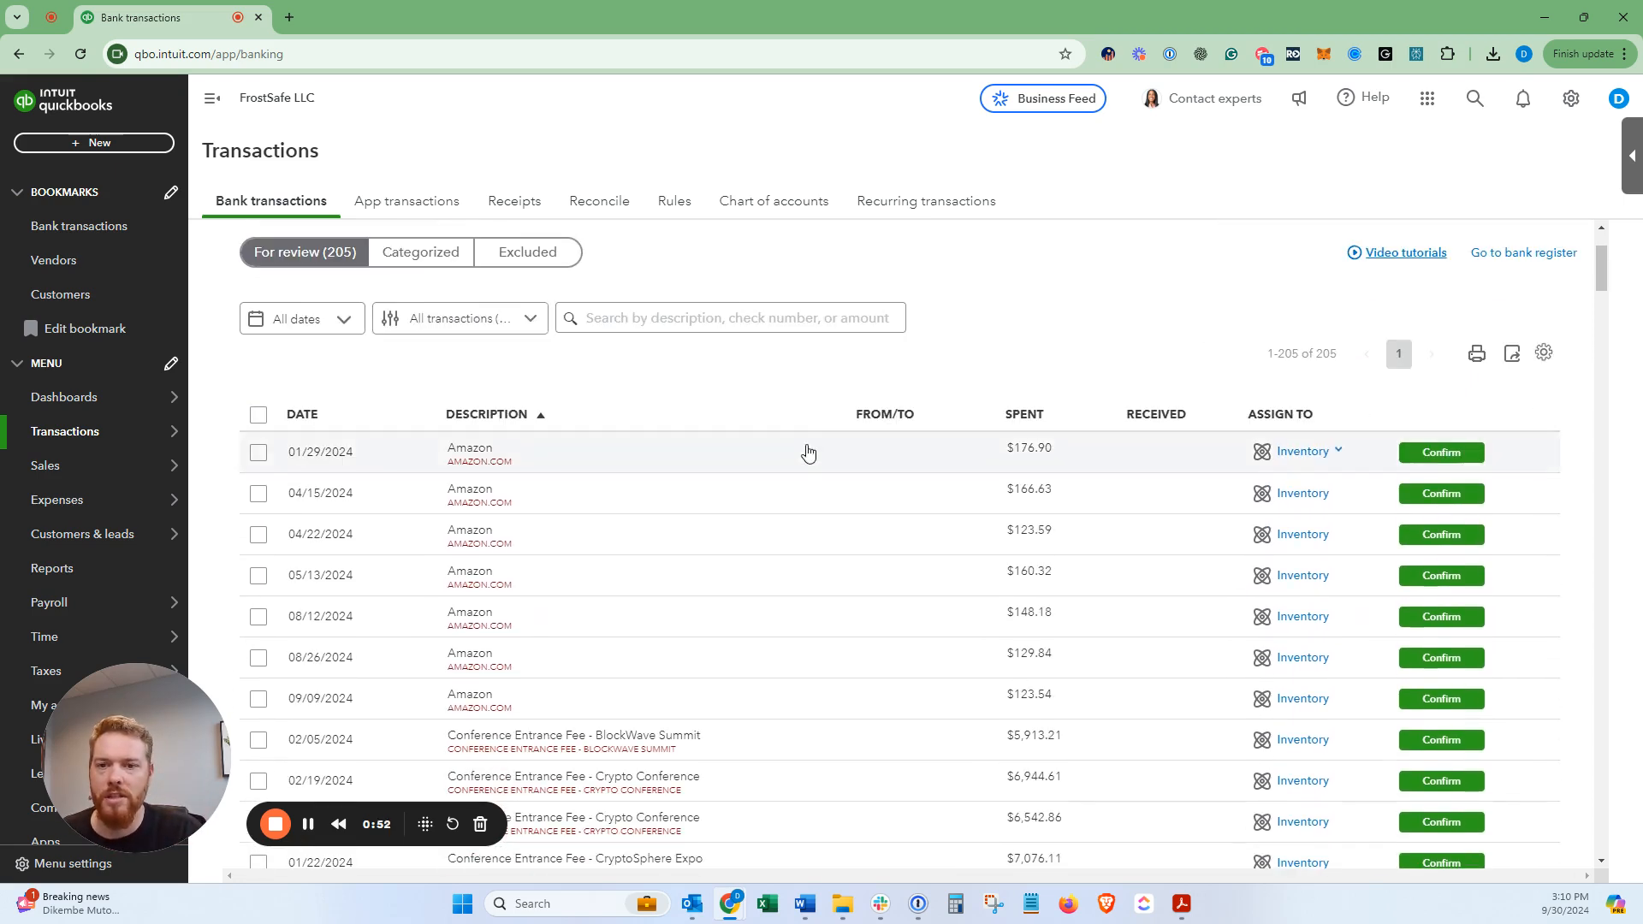
scroll(802, 465, "down", 4)
scroll(1058, 416, "up", 8)
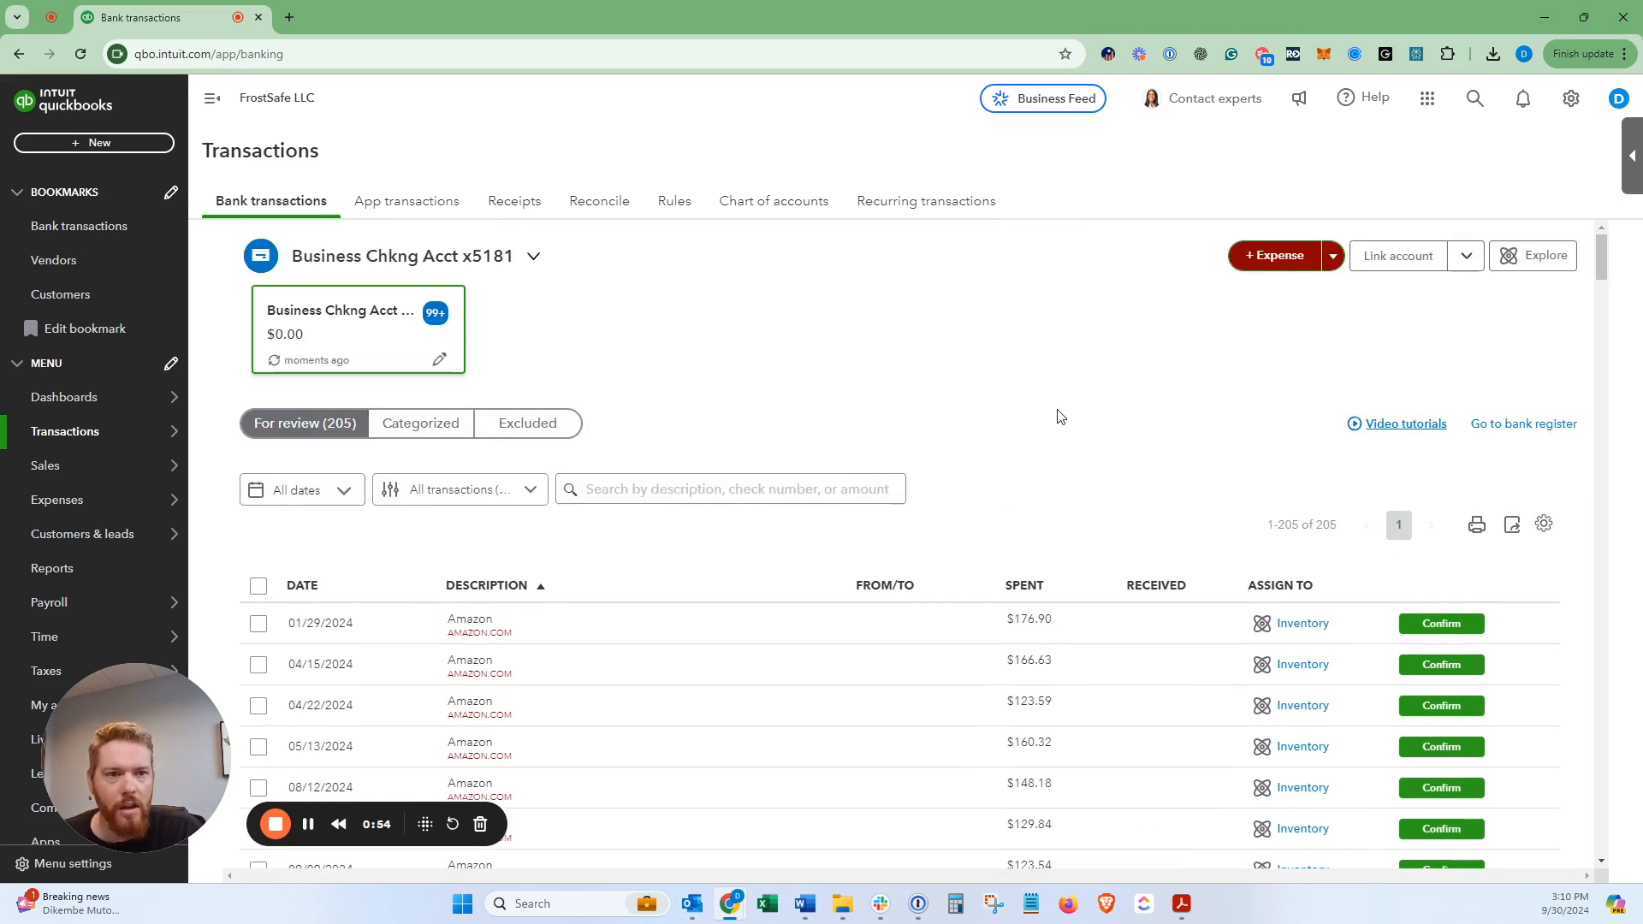
scroll(1112, 480, "down", 6)
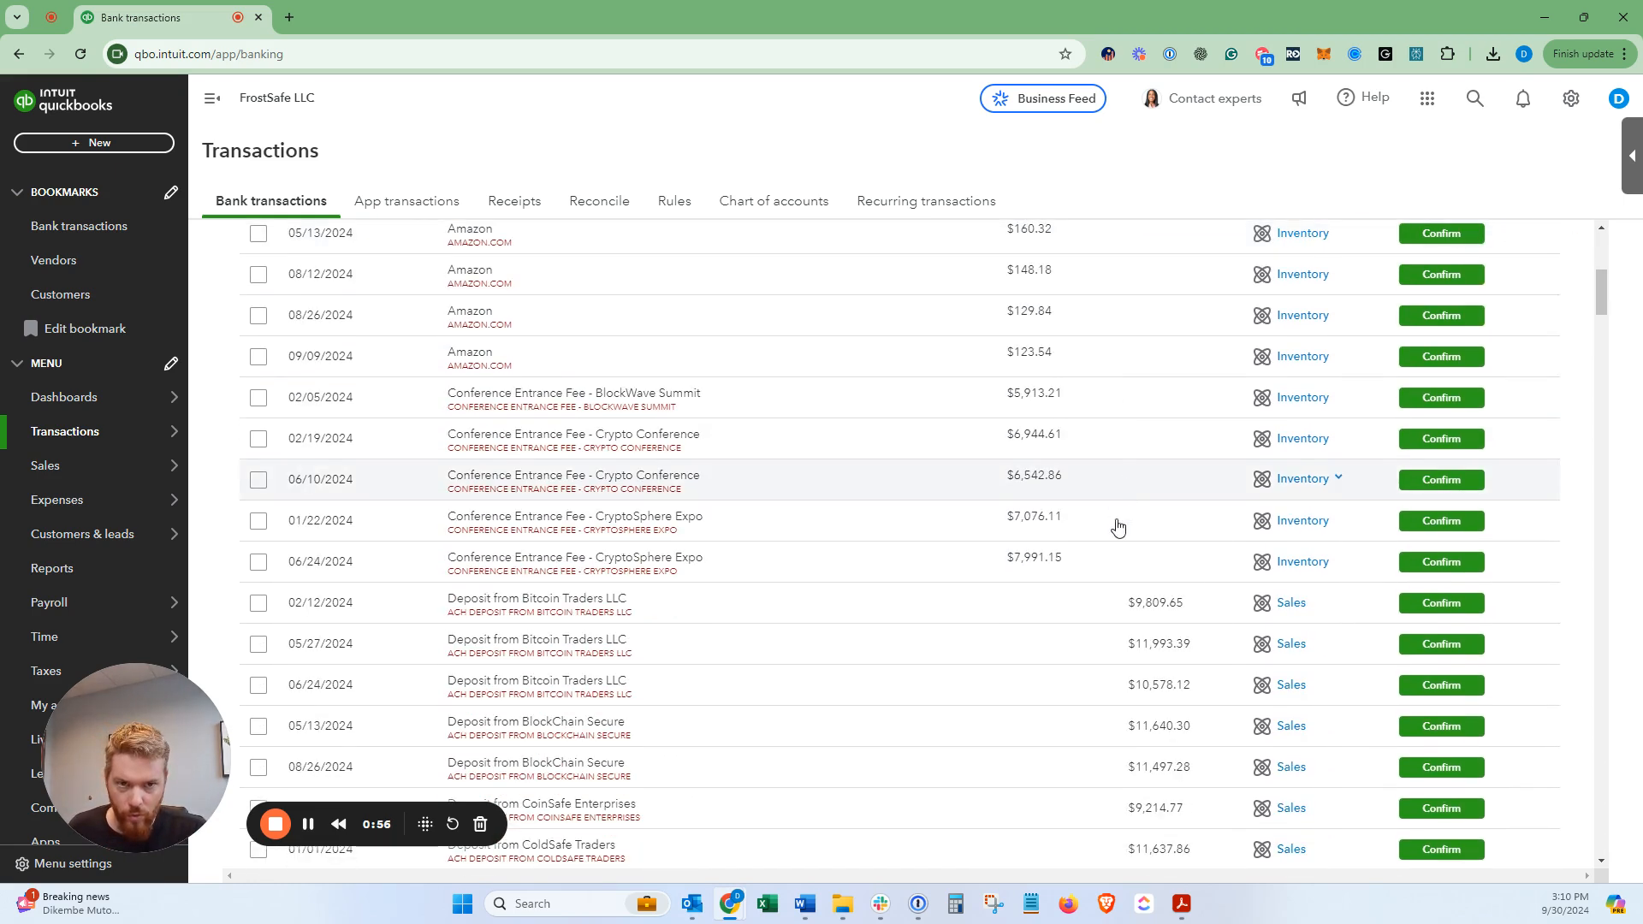
scroll(1112, 584, "up", 5)
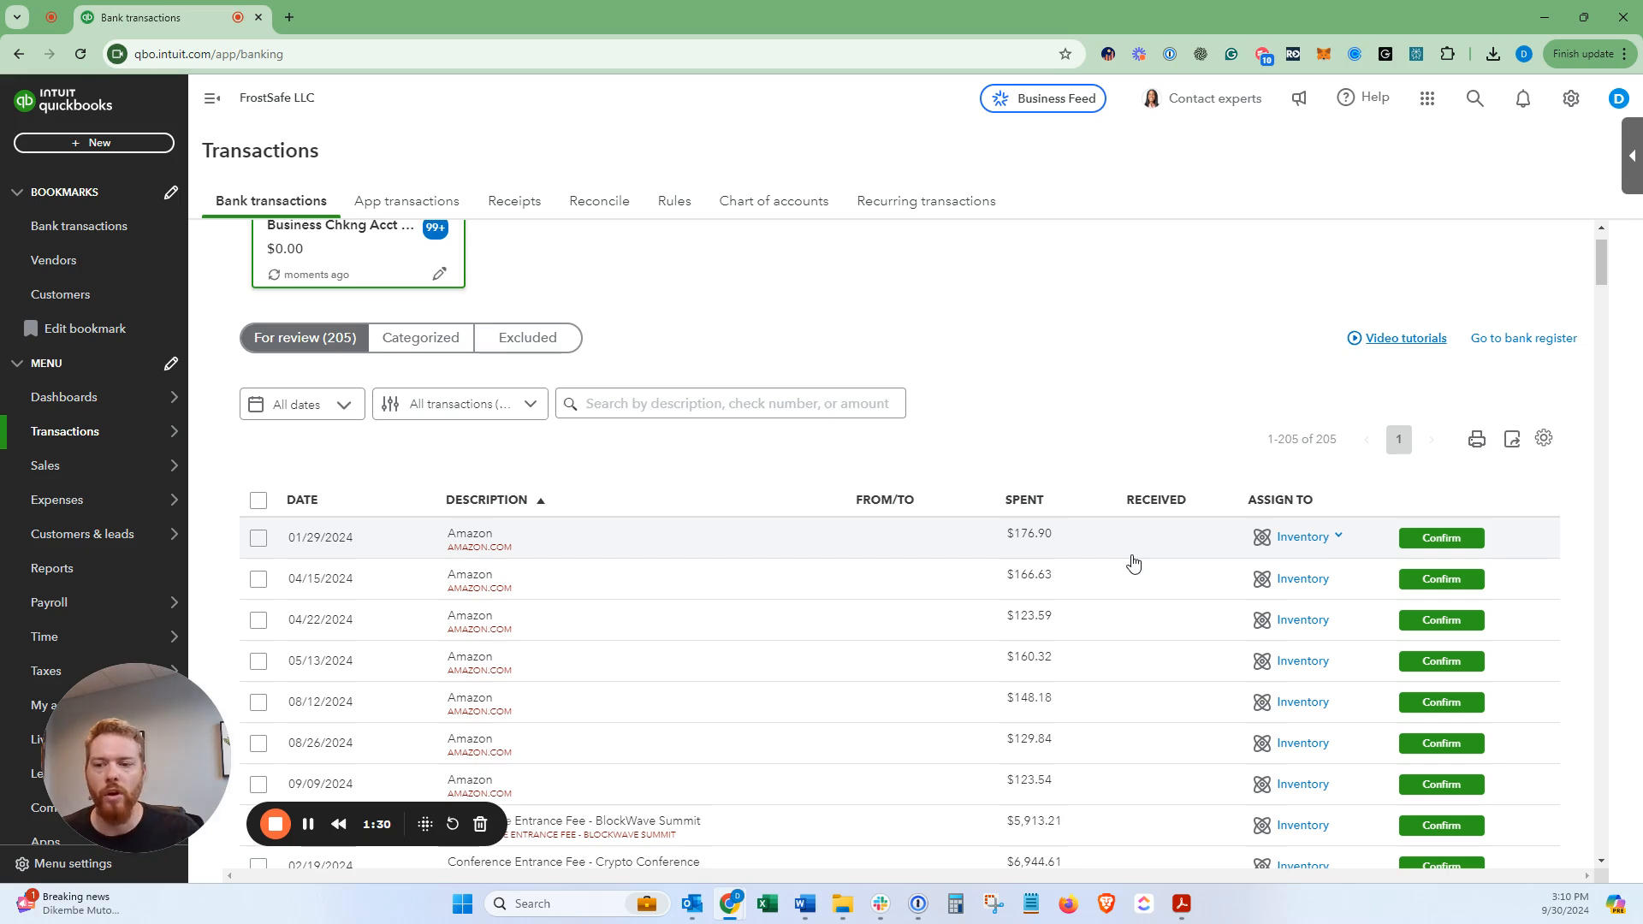
scroll(1147, 575, "up", 1)
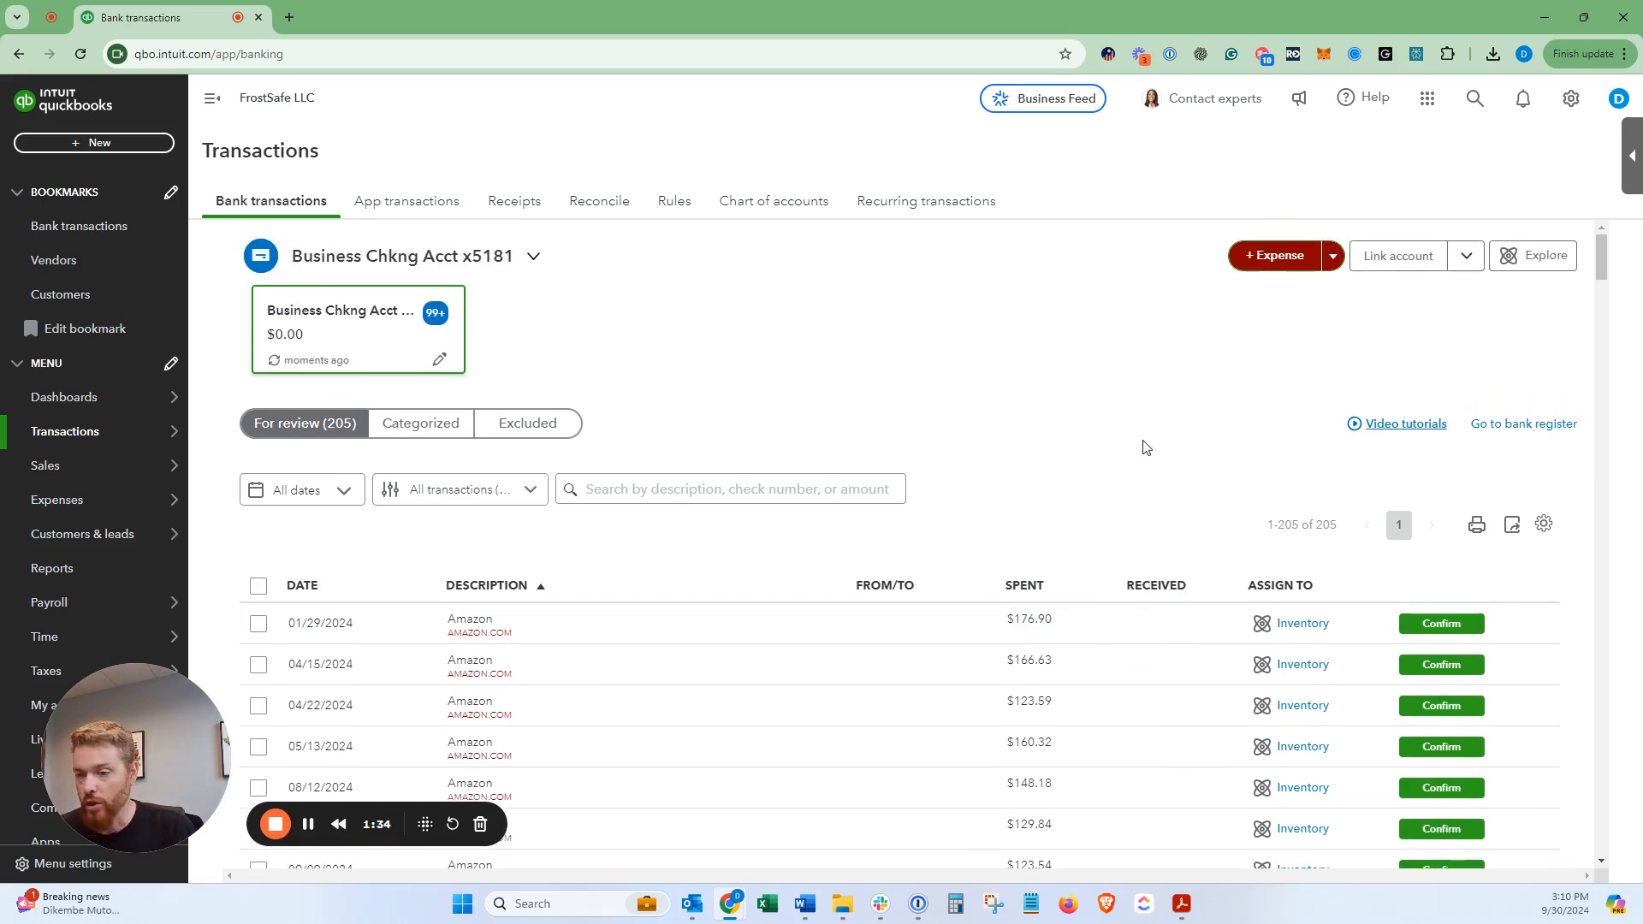
- Switch from Business view to Accountant view and dismiss the bank connection introduction
left_click(1568, 105)
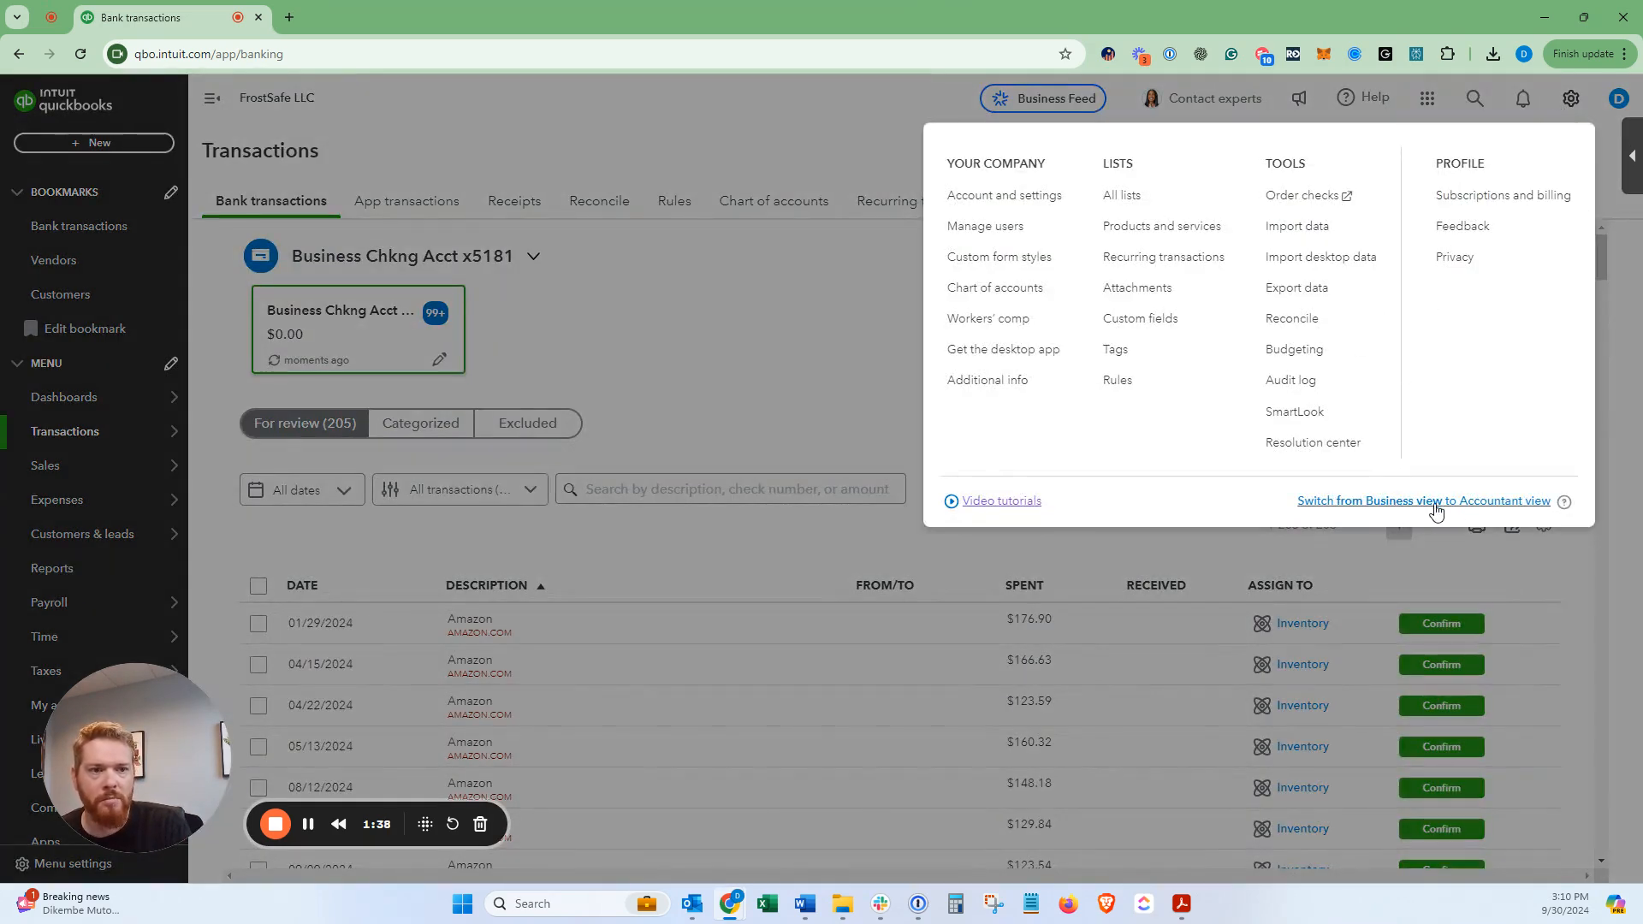
left_click(1367, 507)
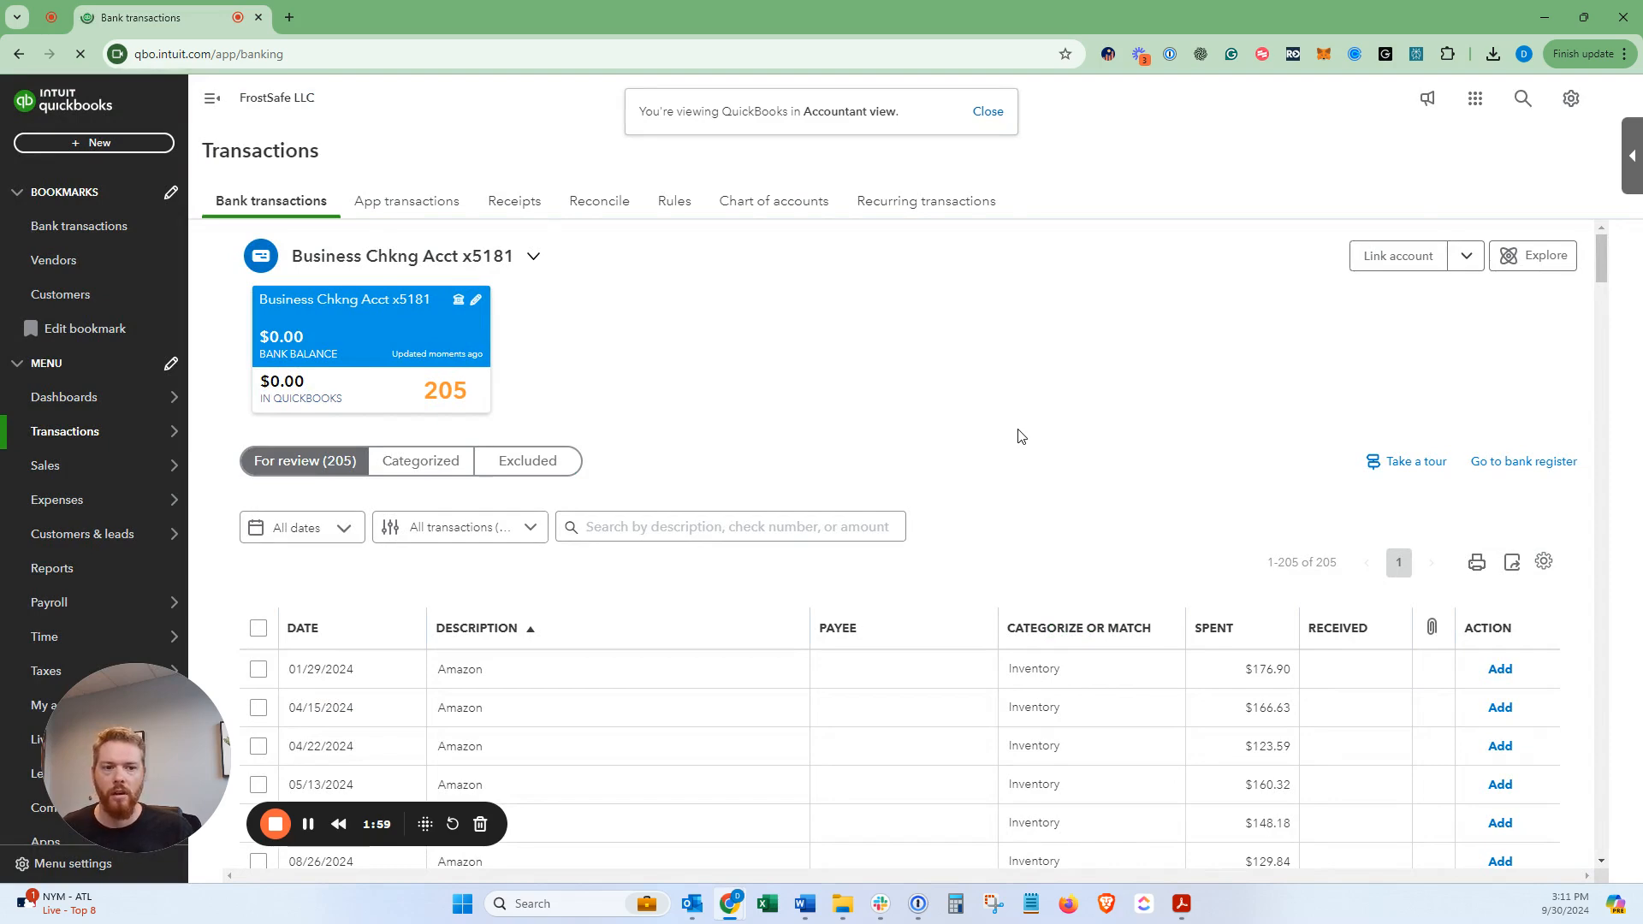
scroll(942, 383, "down", 1)
scroll(921, 386, "down", 2)
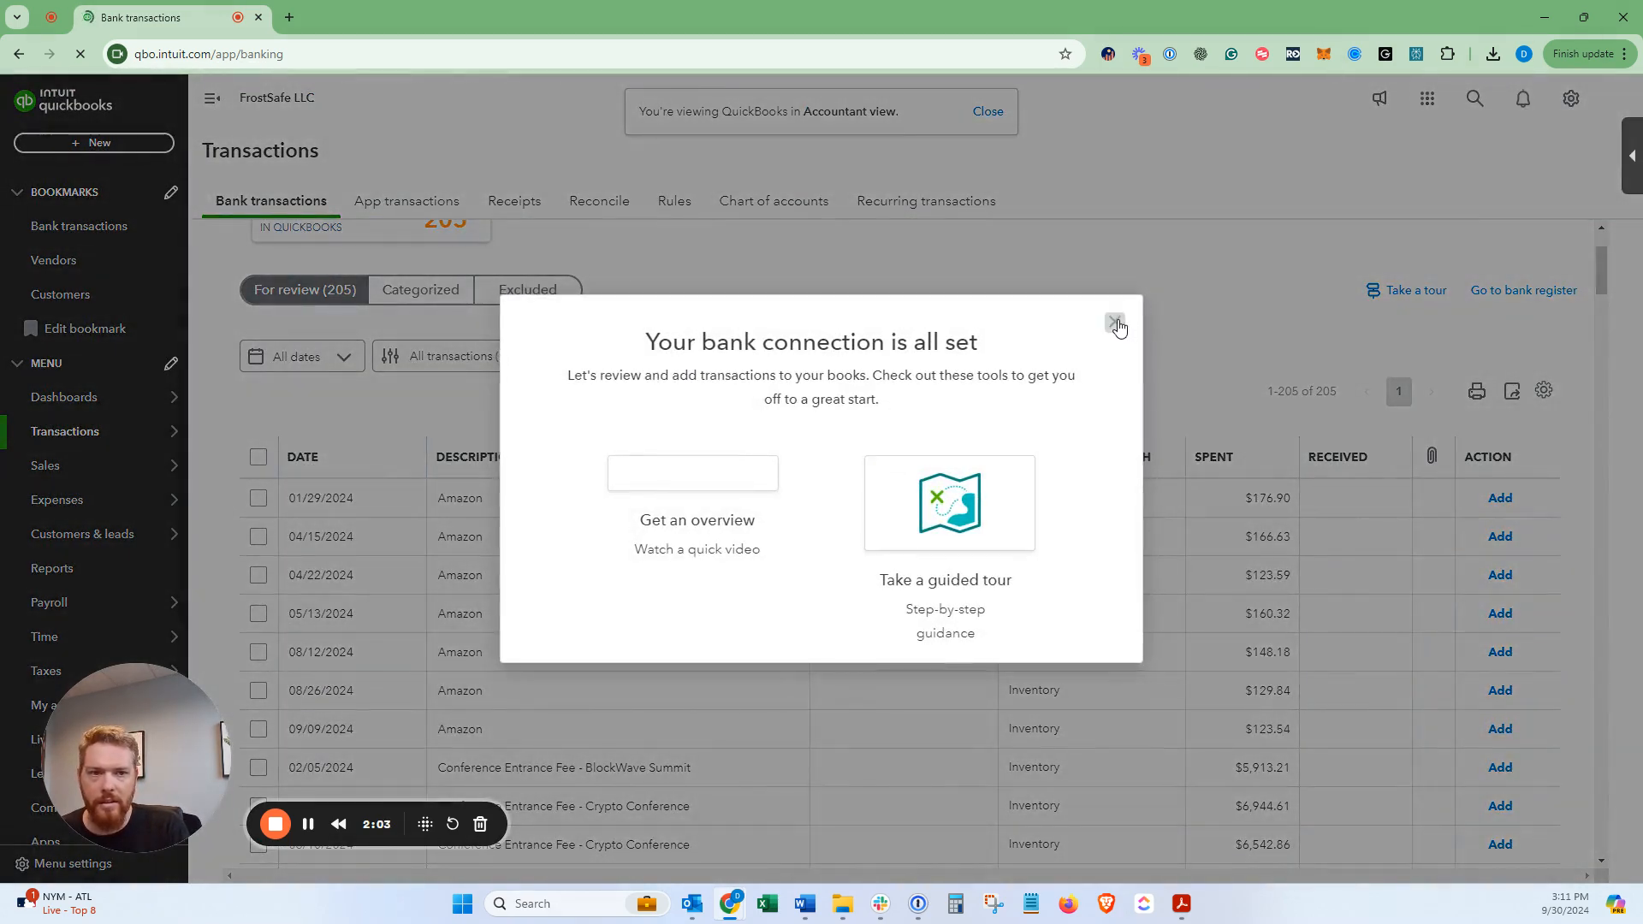
left_click(1115, 323)
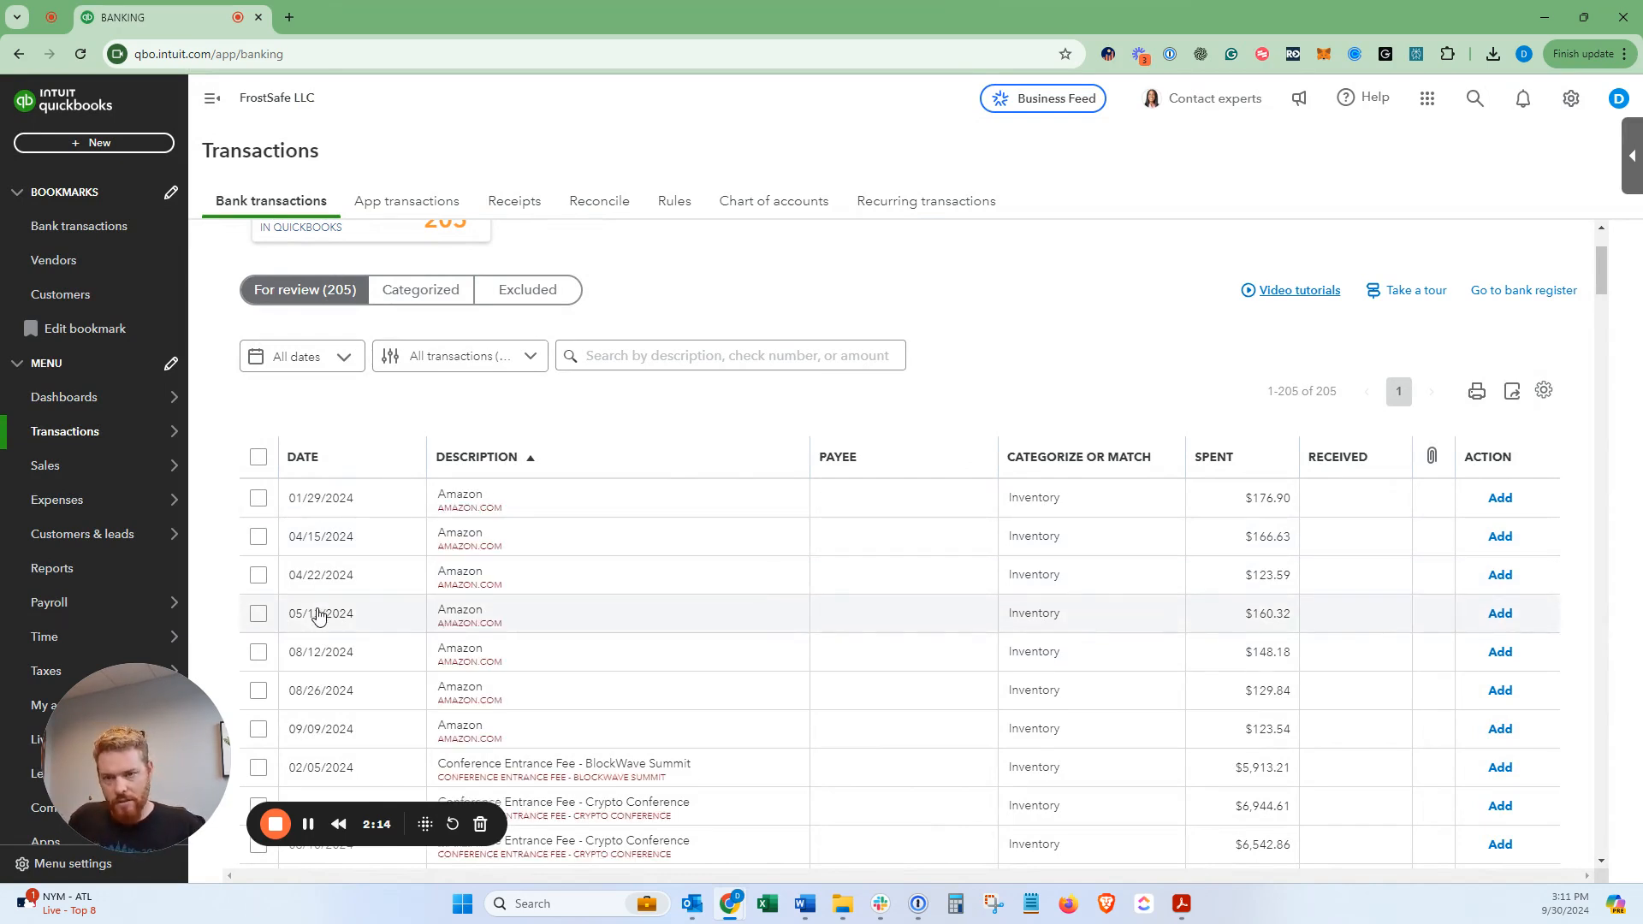
- Examine the memo and bank detail of the 01/29/2024 Amazon transaction and collapse it
left_click(534, 506)
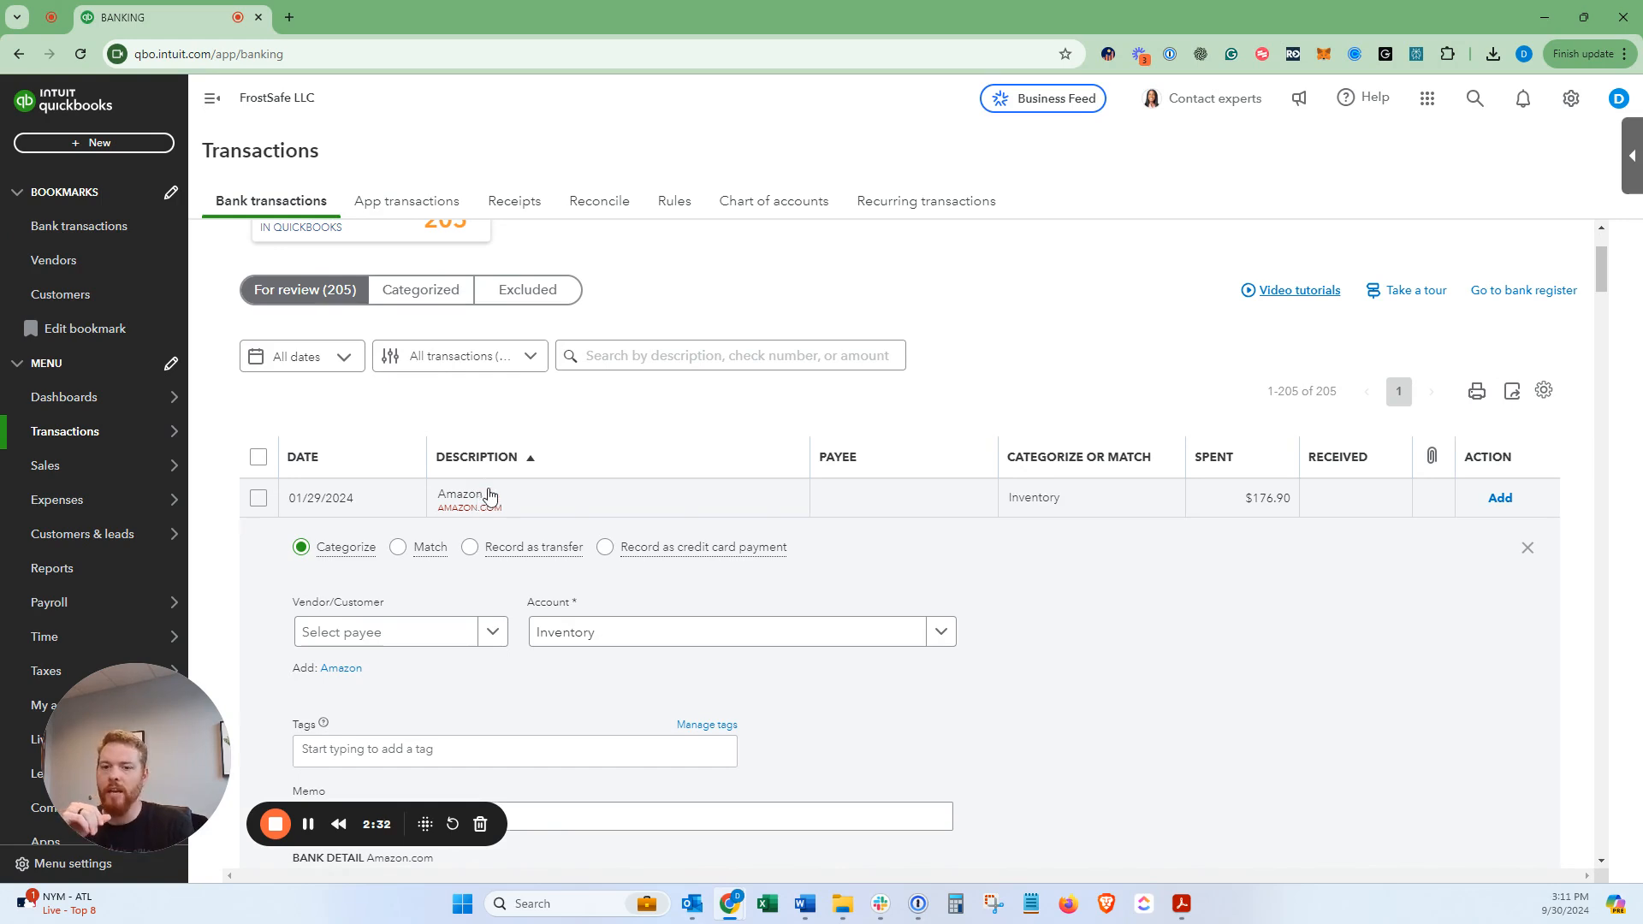
scroll(473, 480, "down", 3)
left_click_drag(435, 596, 352, 594)
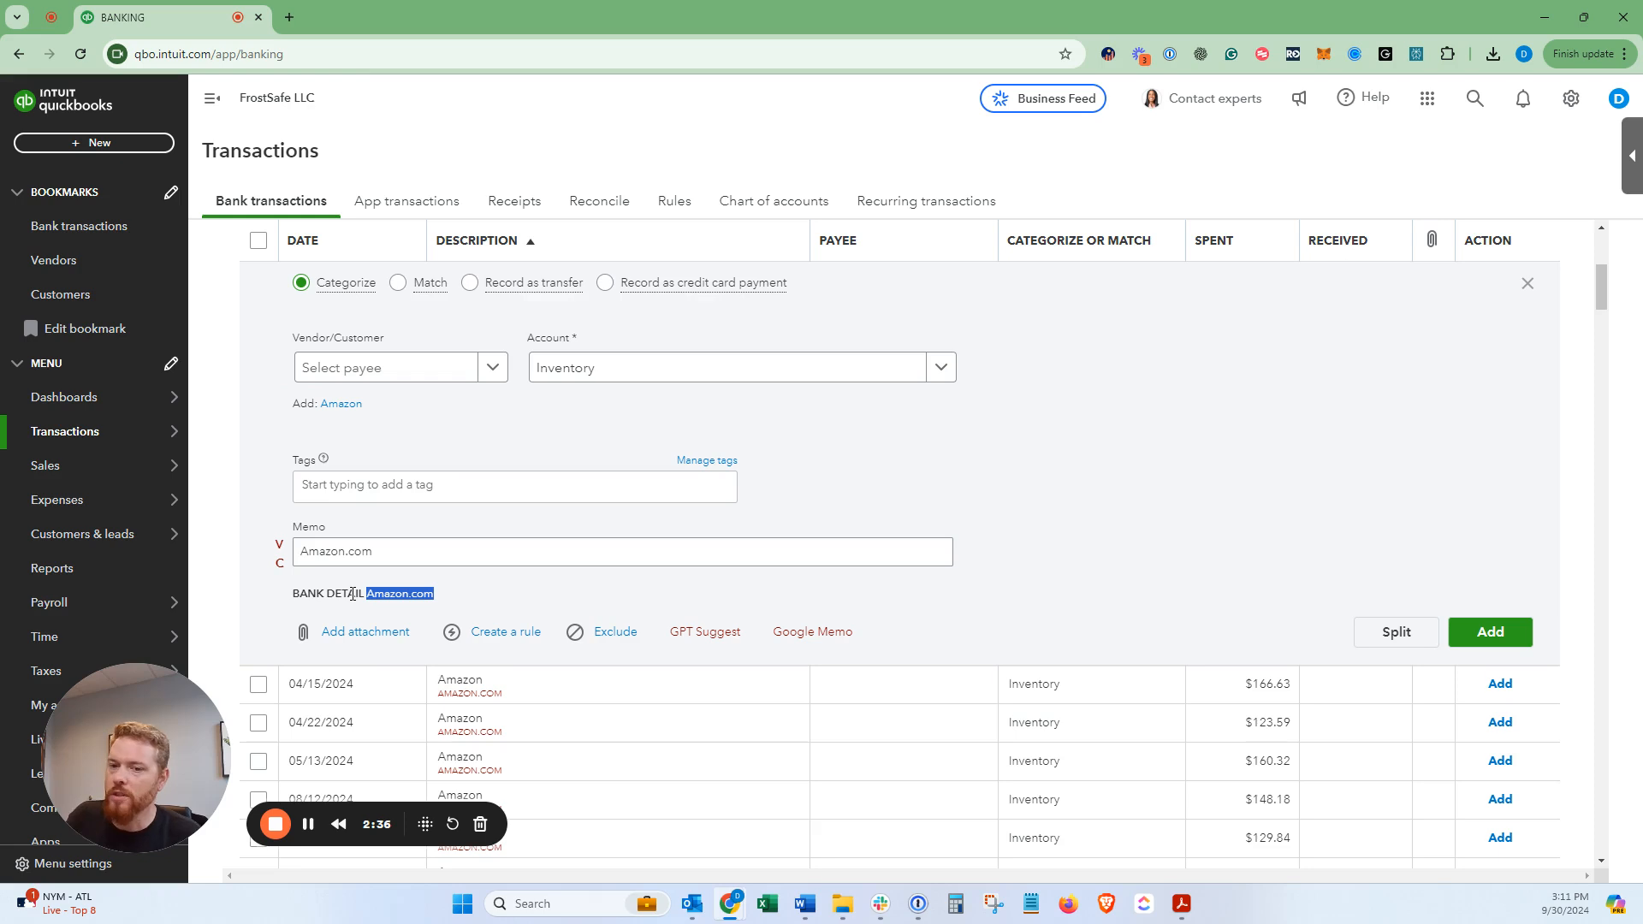
scroll(352, 594, "up", 2)
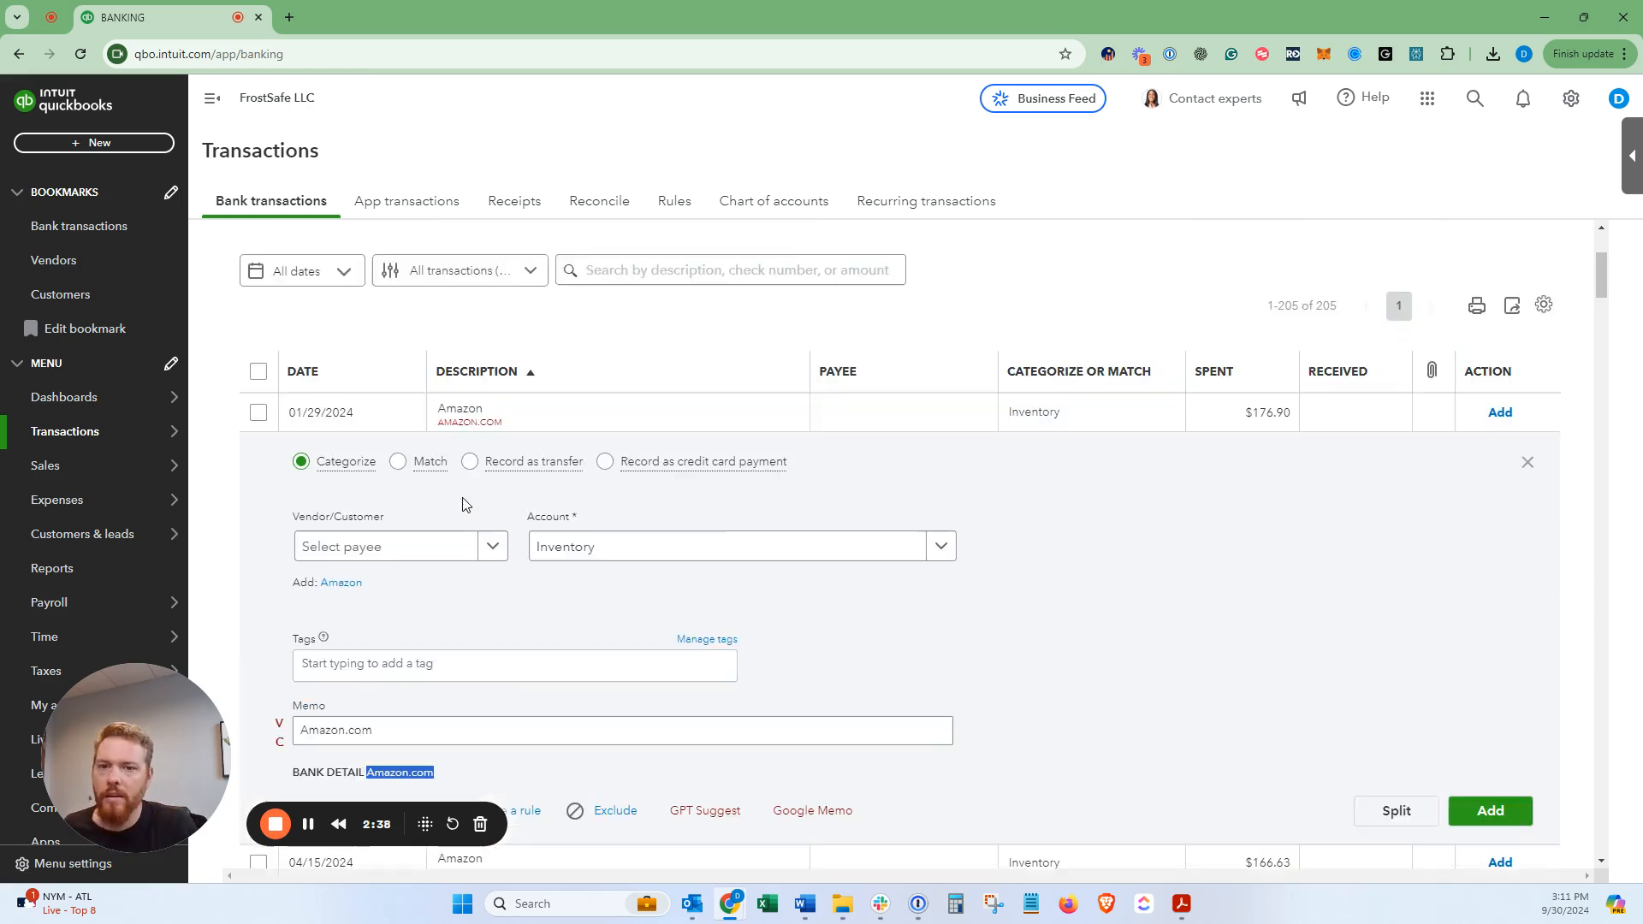
scroll(525, 562, "down", 1)
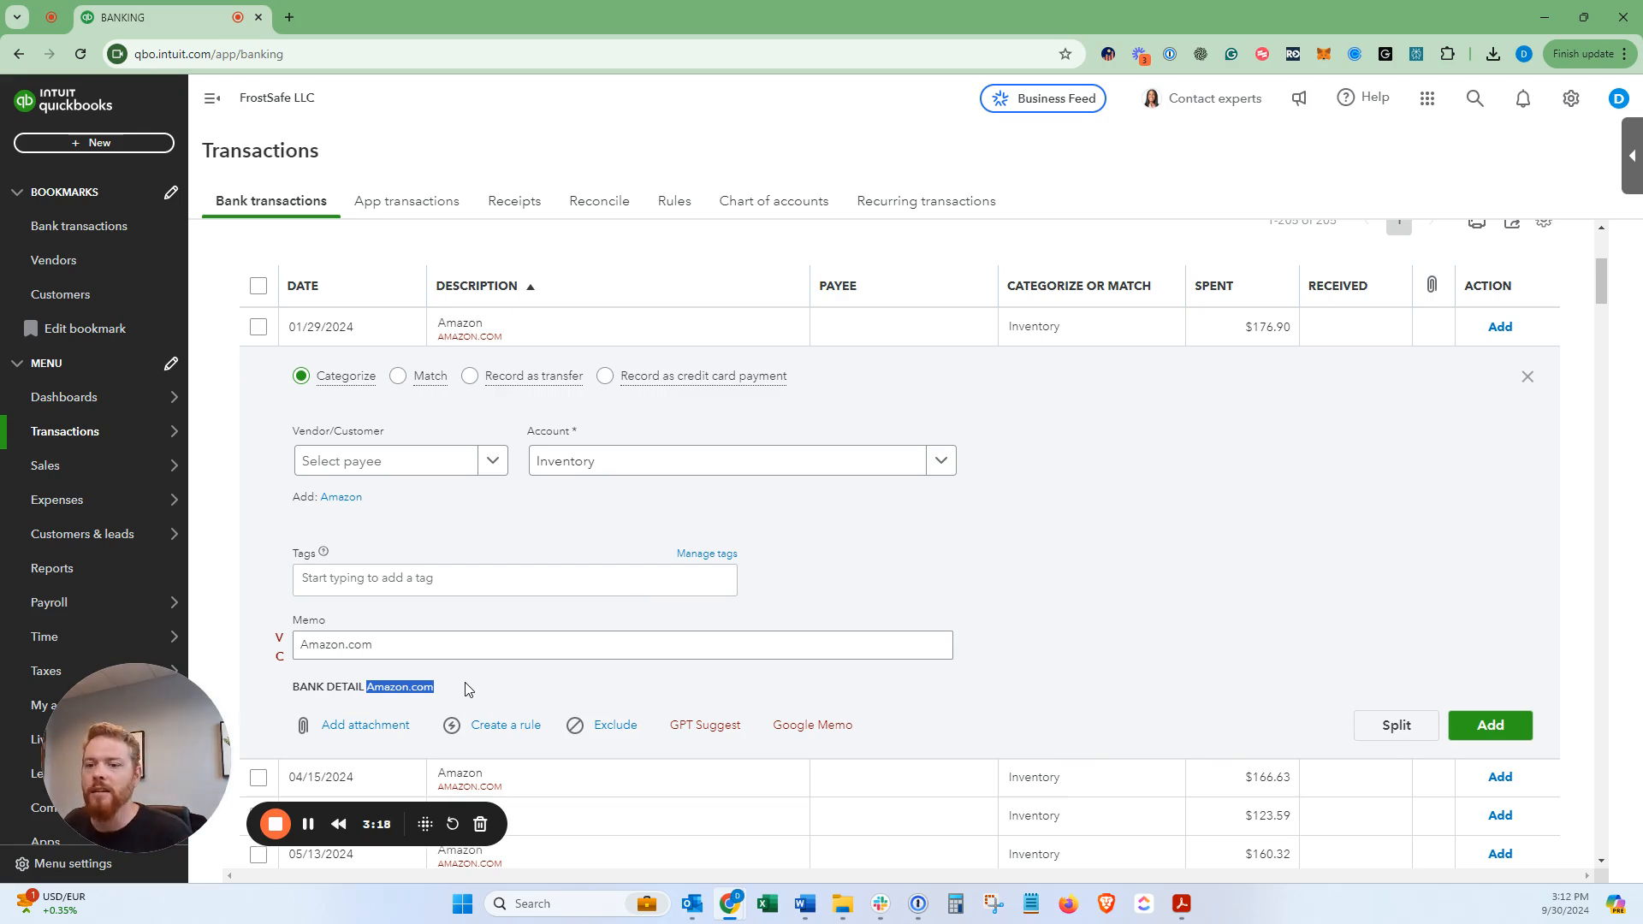
left_click(468, 683)
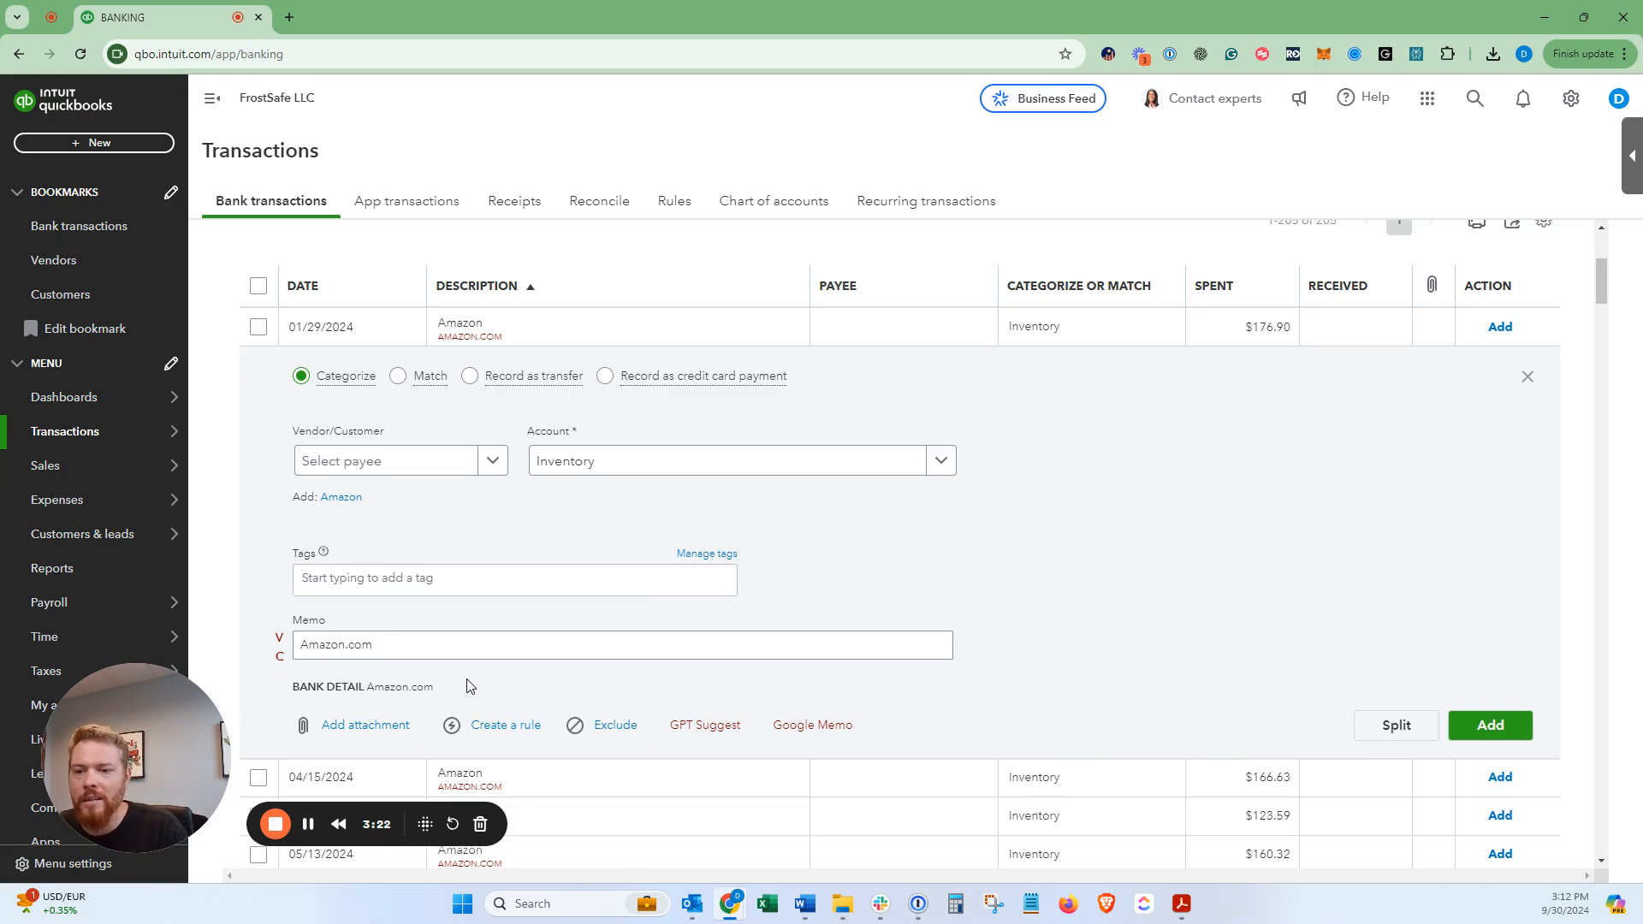
left_click_drag(287, 685, 398, 689)
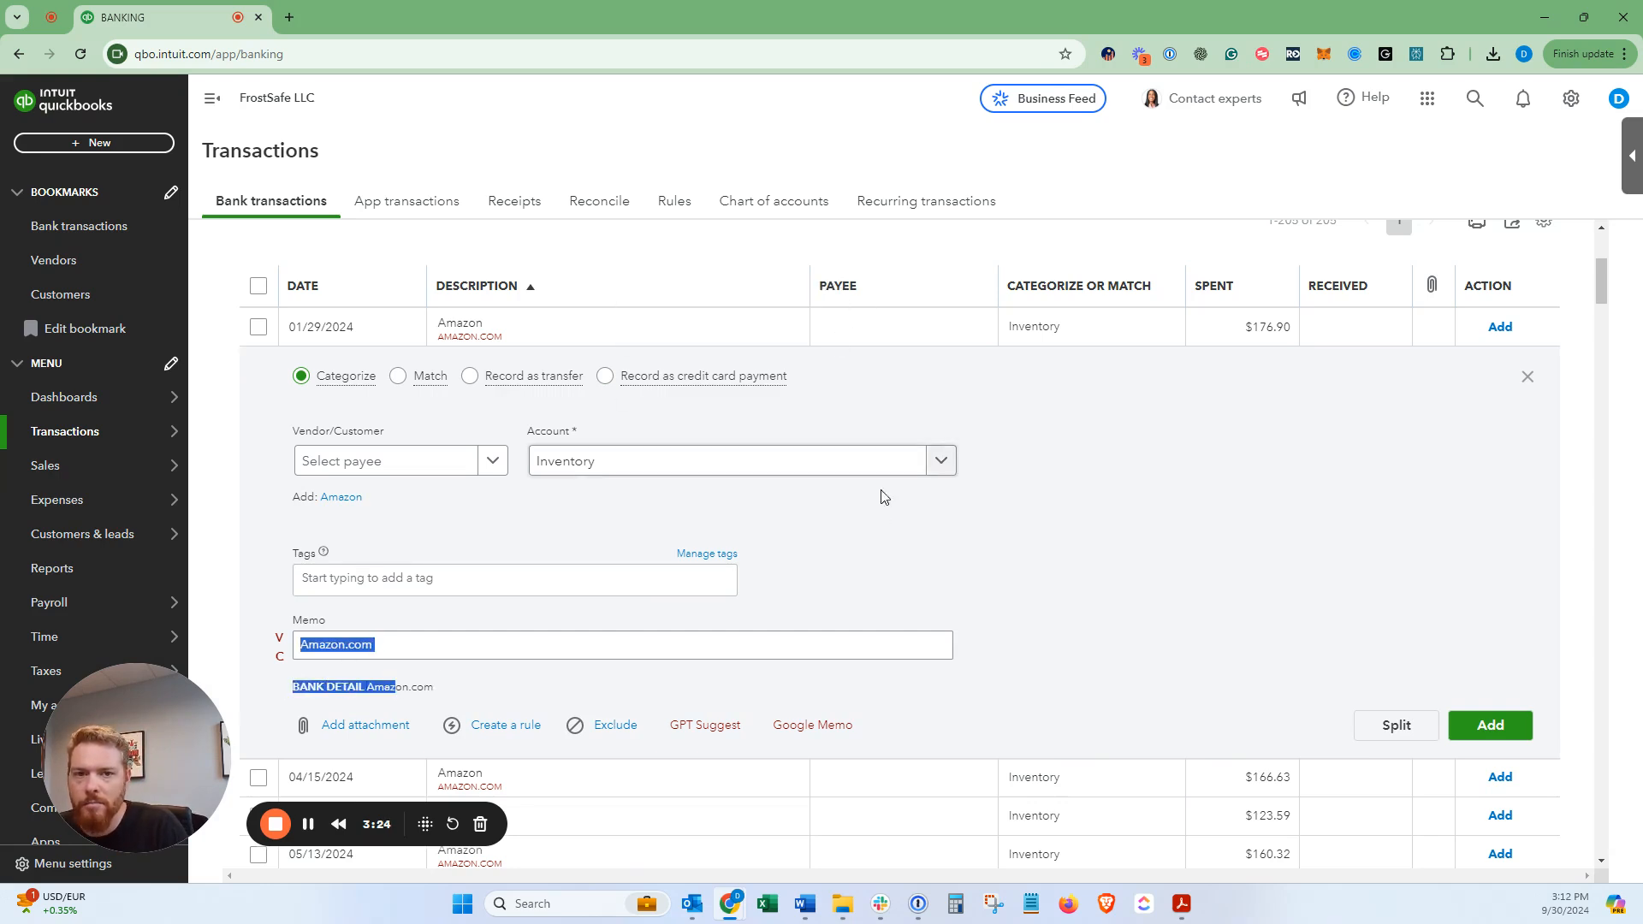
left_click(1527, 379)
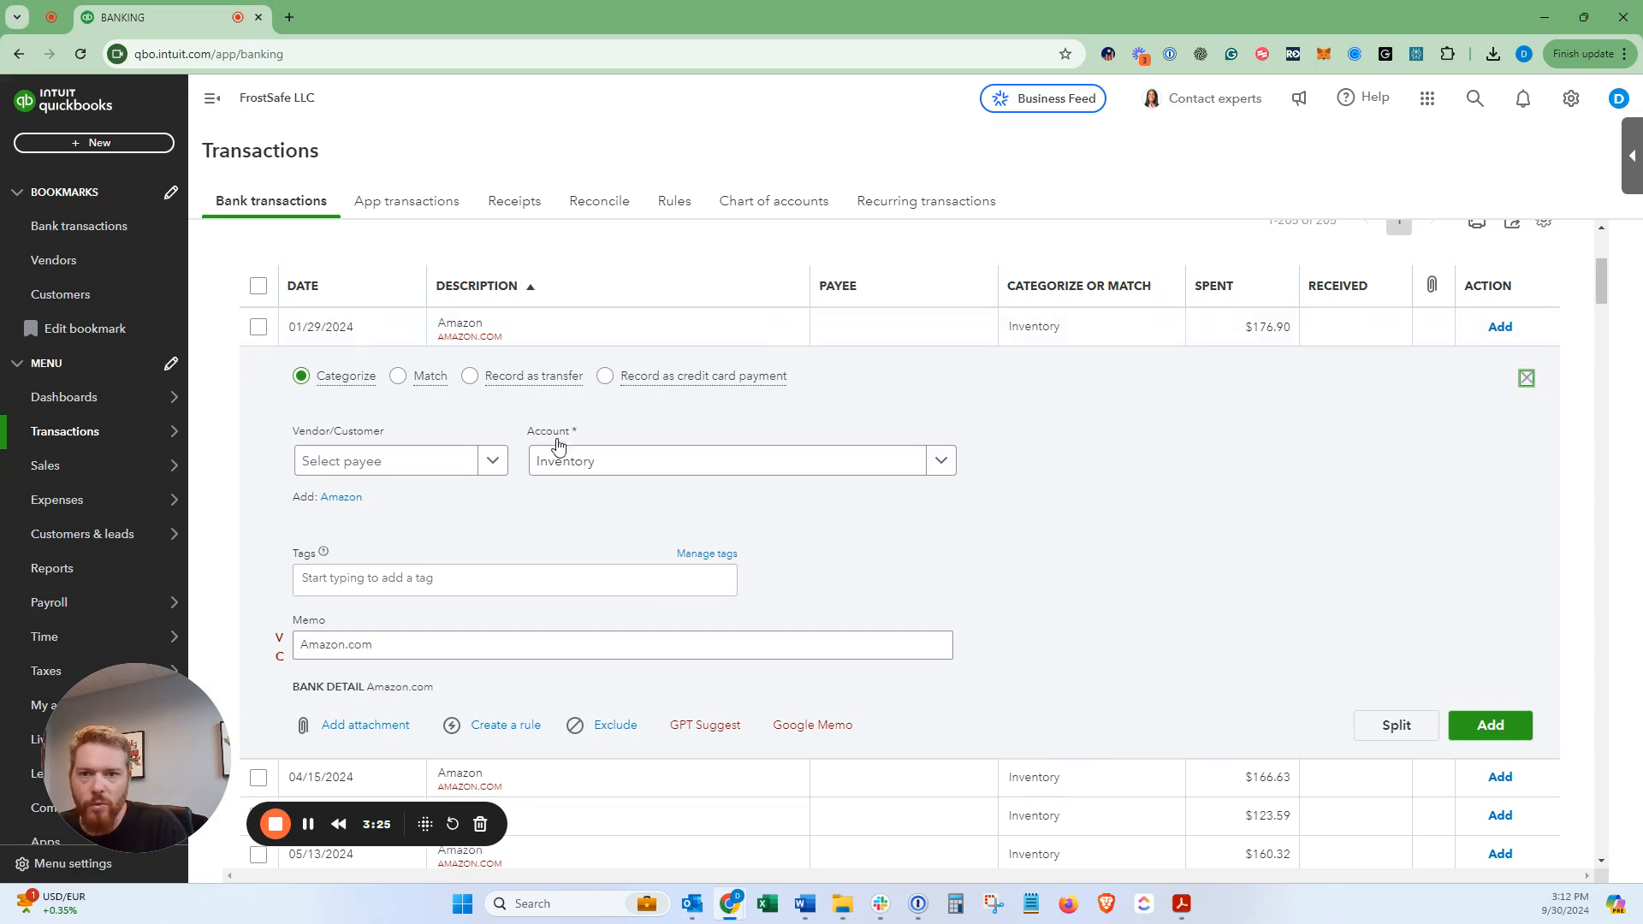
left_click(485, 336)
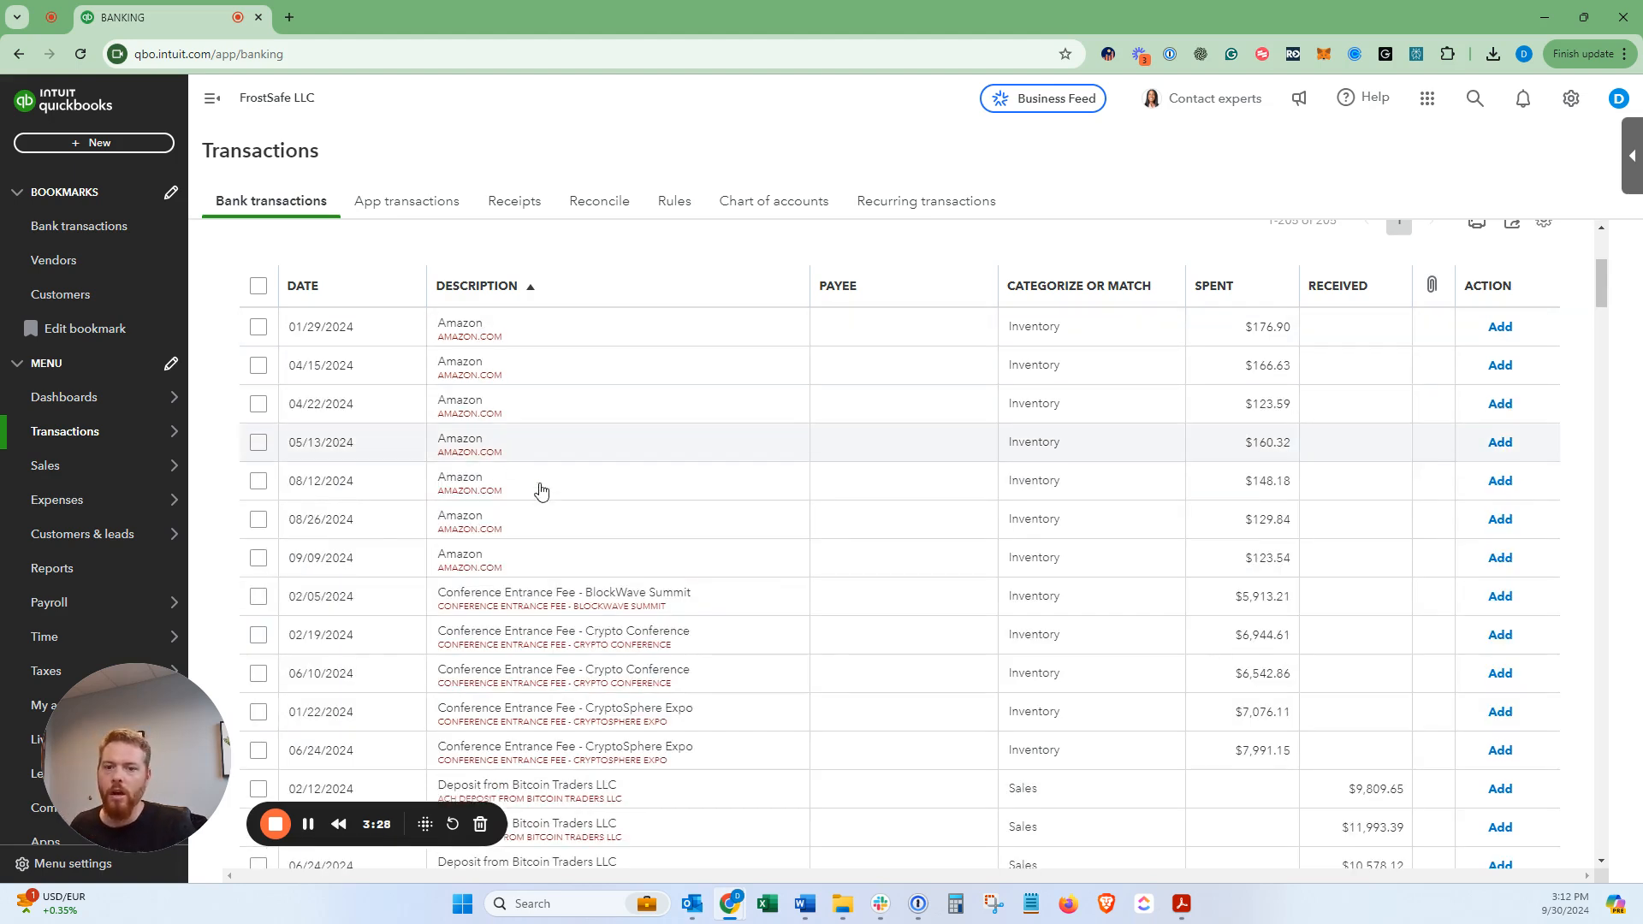
- Check the details of the 08/26/2024 Amazon expense and the 05/27/2024 Bitcoin Traders LLC deposit, closing each one
scroll(535, 646, "down", 3)
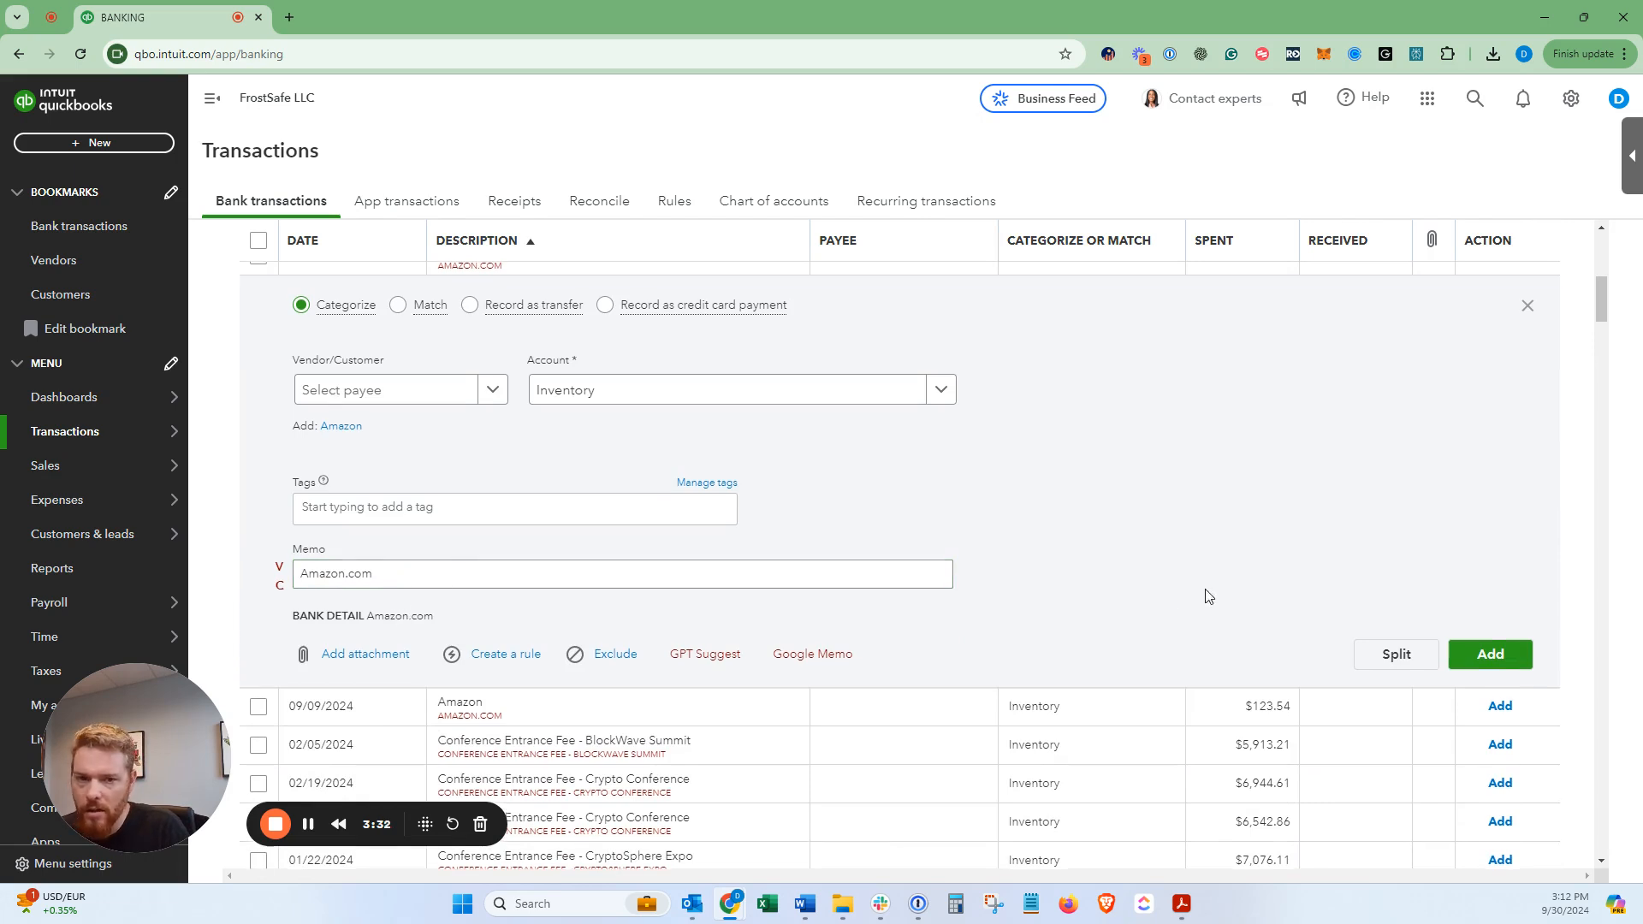
scroll(1166, 608, "up", 4)
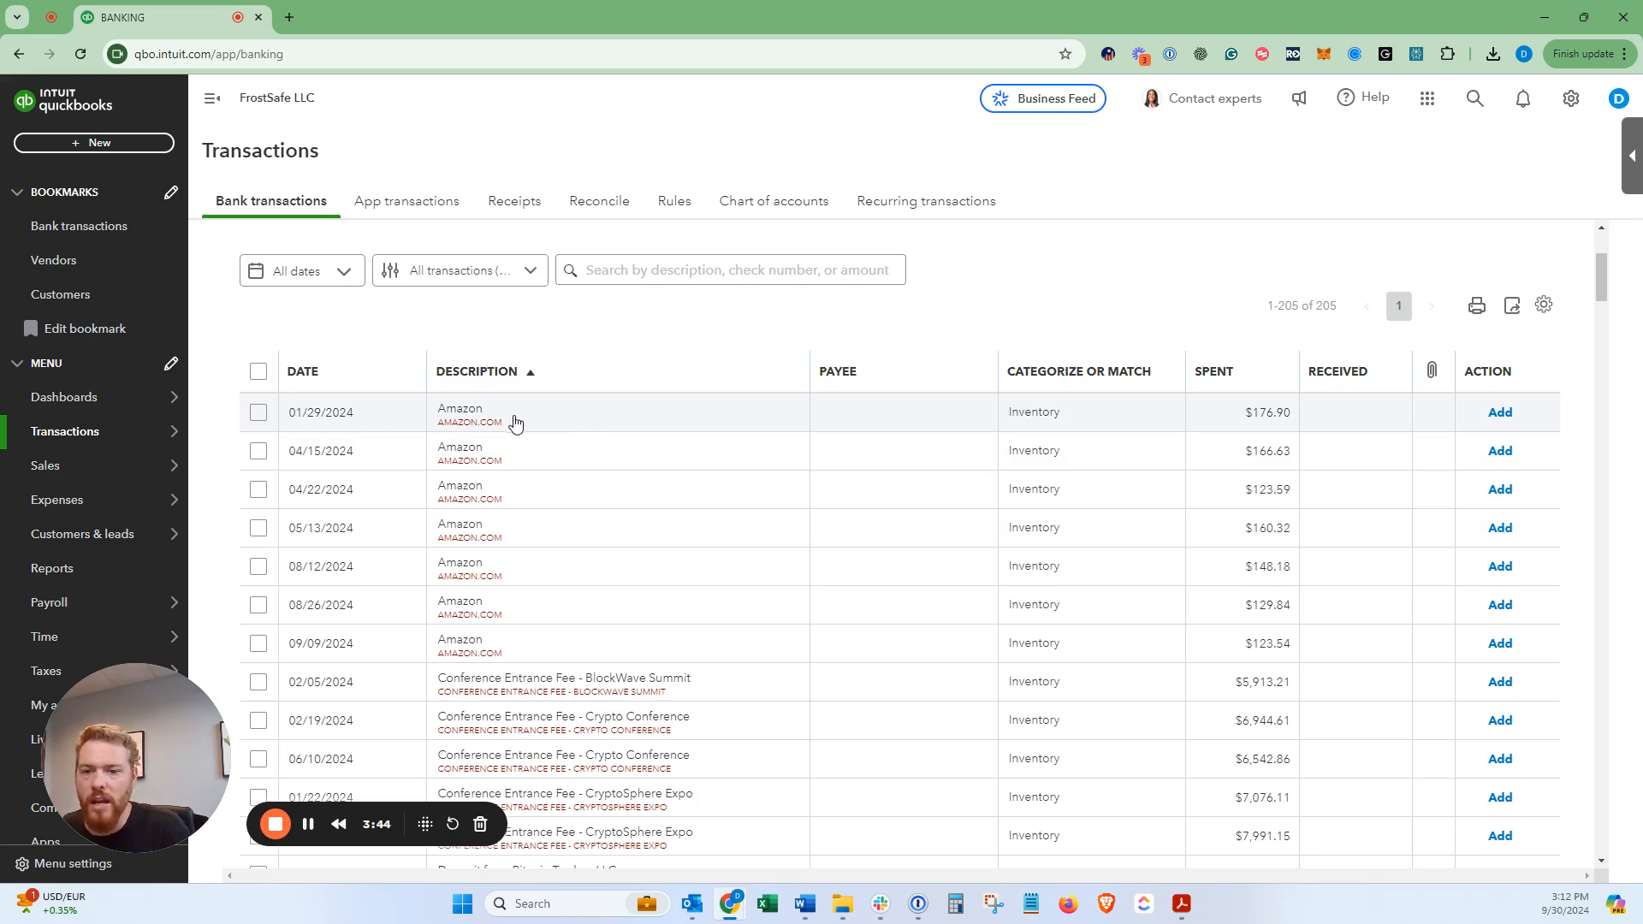
scroll(525, 421, "down", 5)
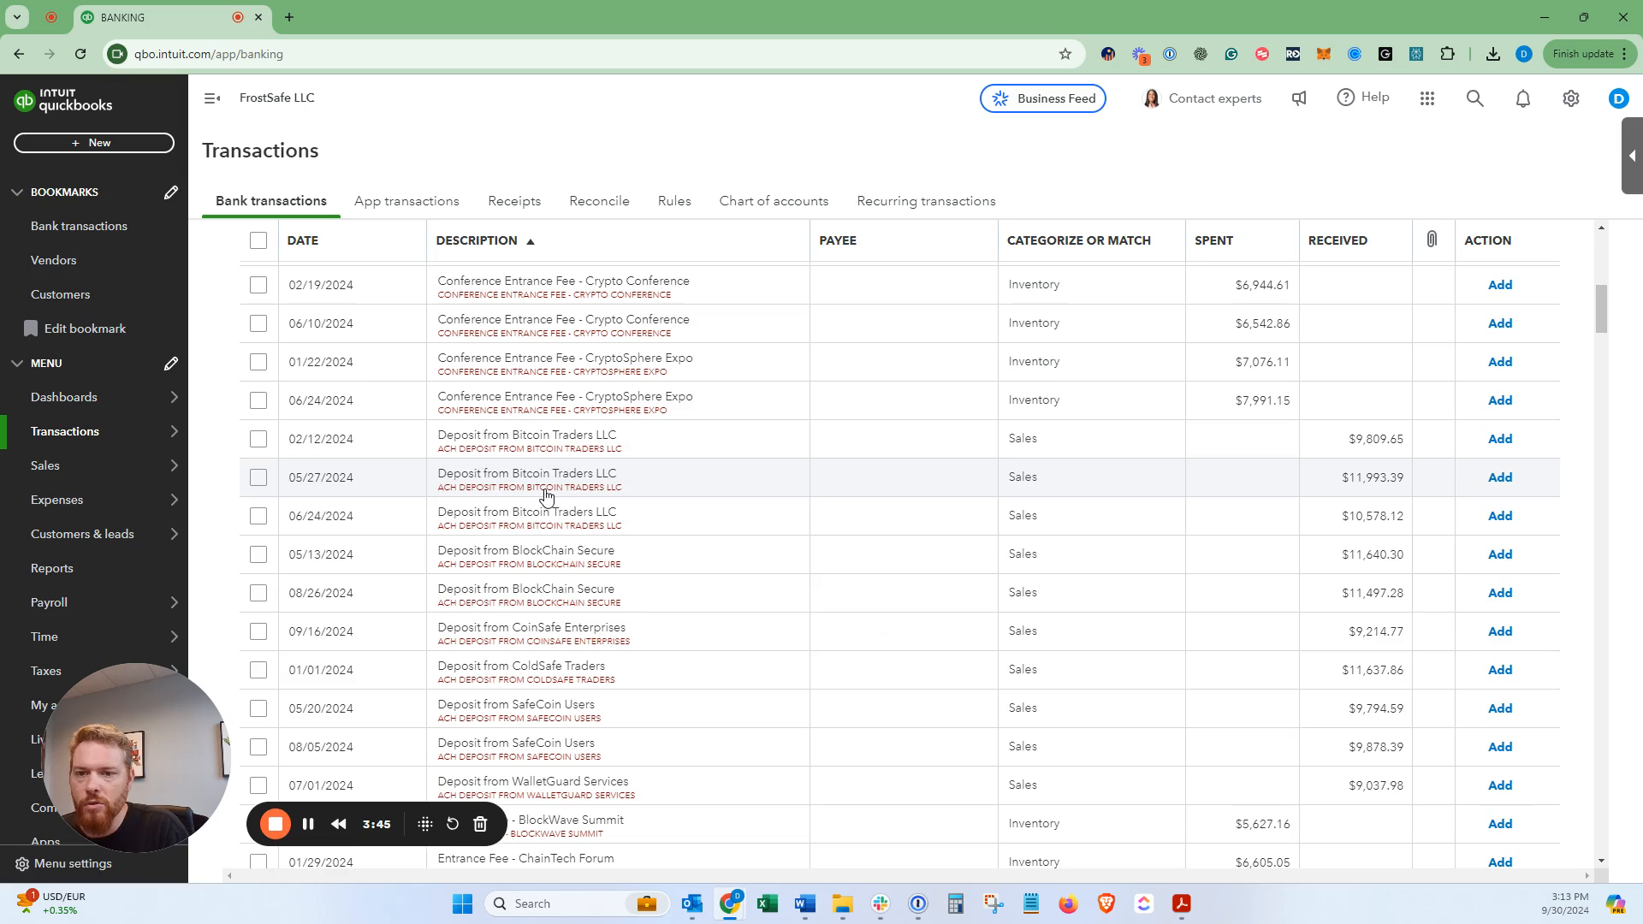
left_click(545, 487)
left_click(1531, 533)
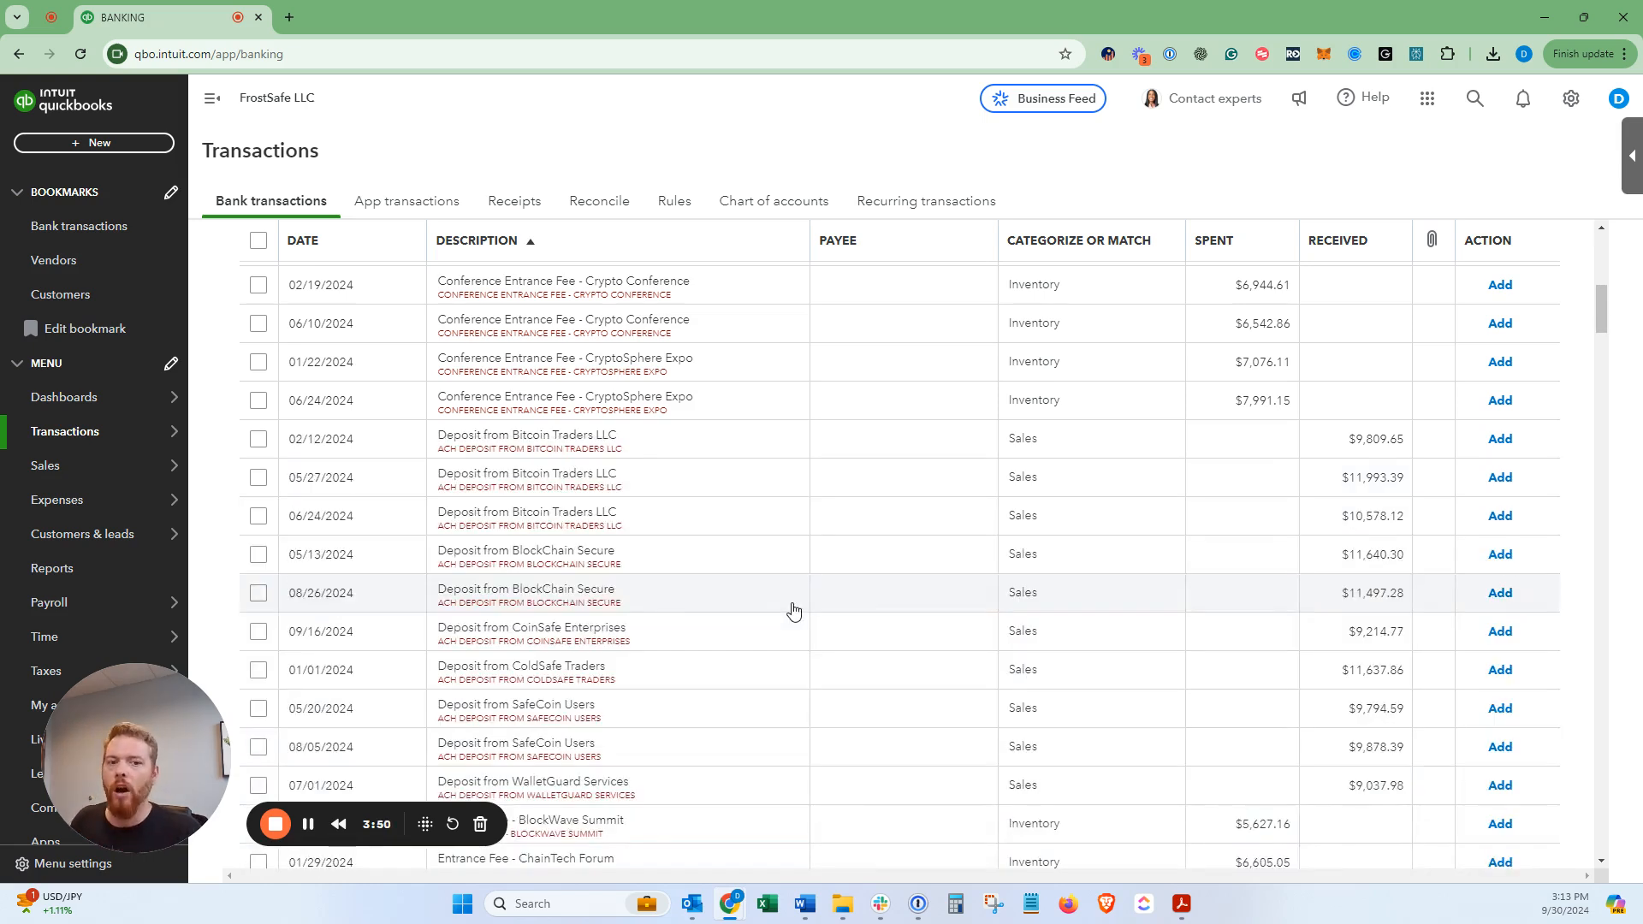
- Examine the memo and bank detail of the 08/26/2024 BlockChain Secure deposit, close it and return to the start of the list
left_click(793, 611)
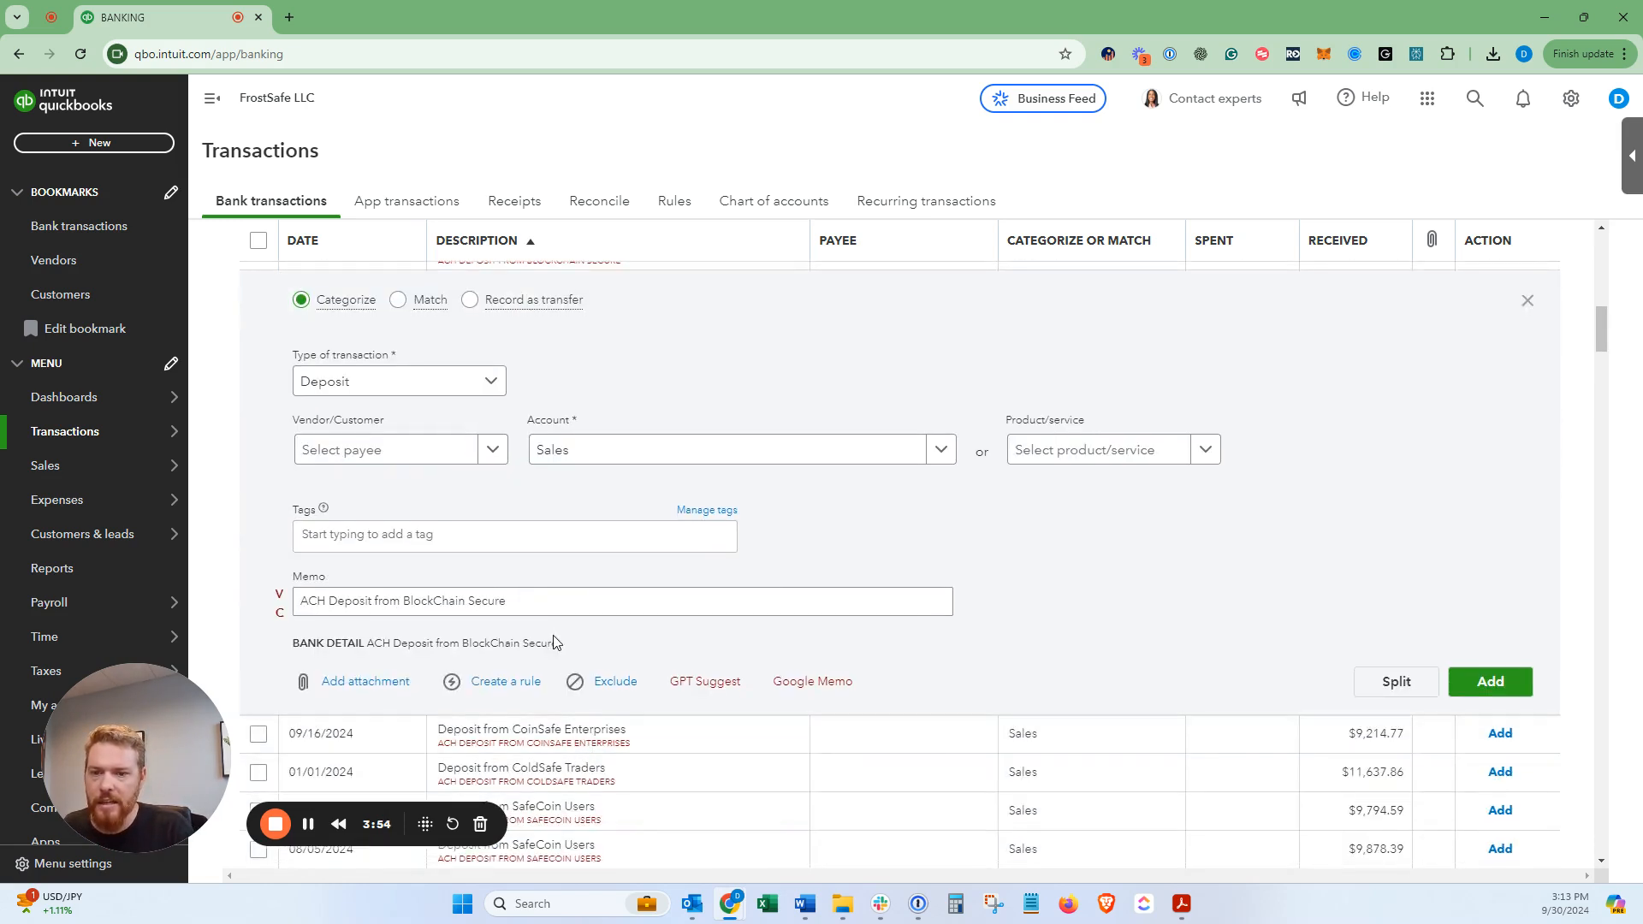
left_click_drag(373, 643, 560, 646)
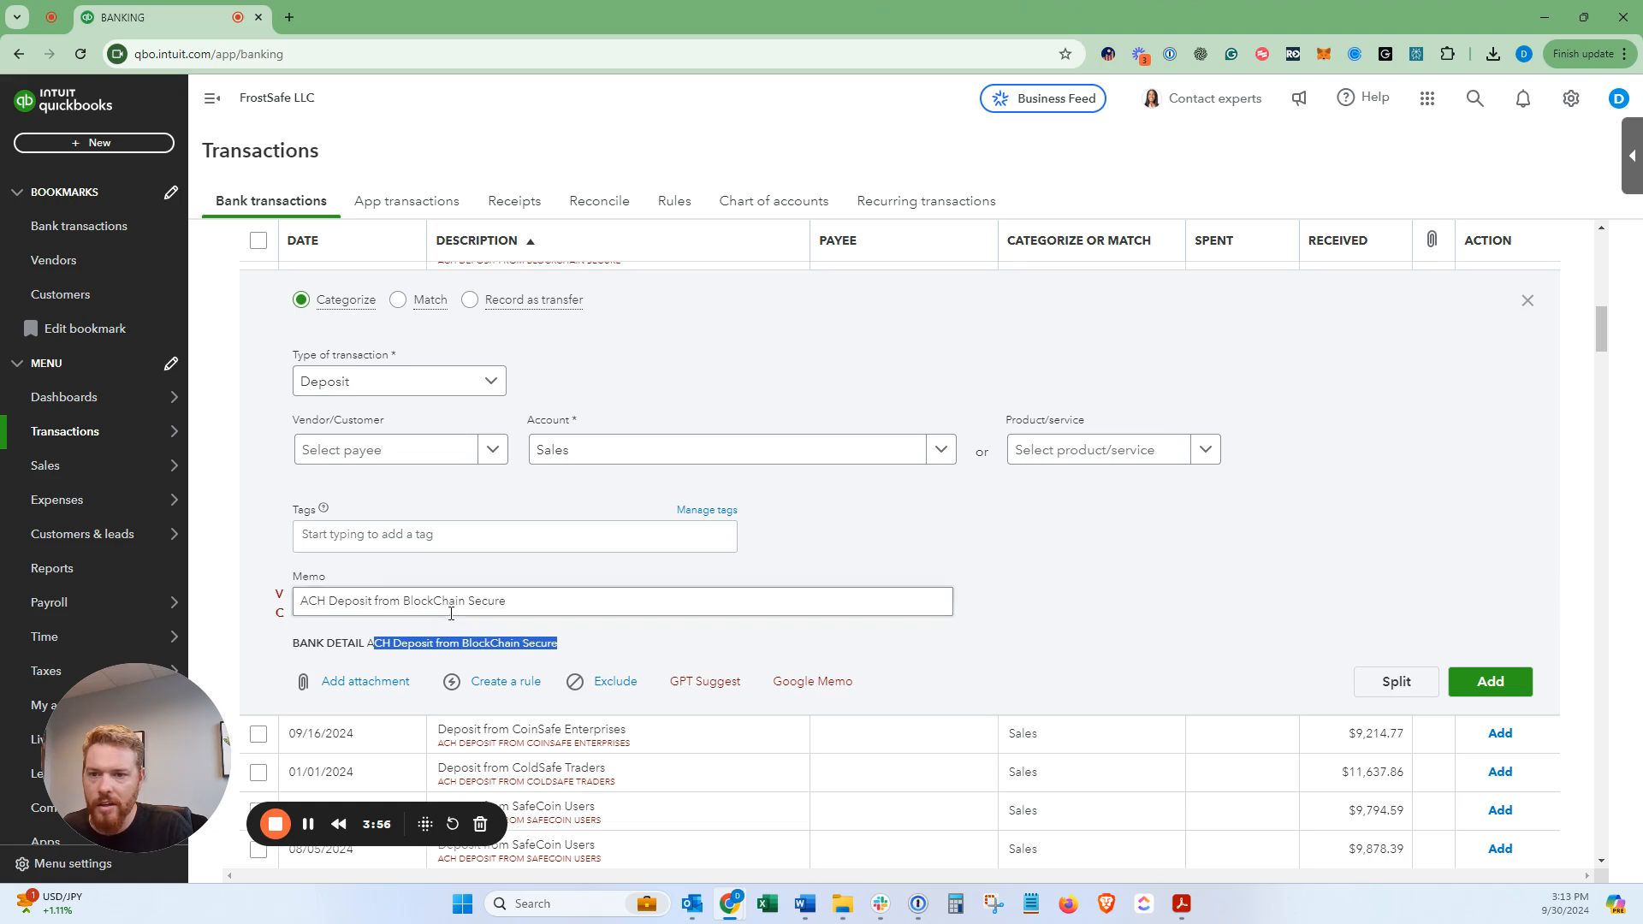
left_click(593, 647)
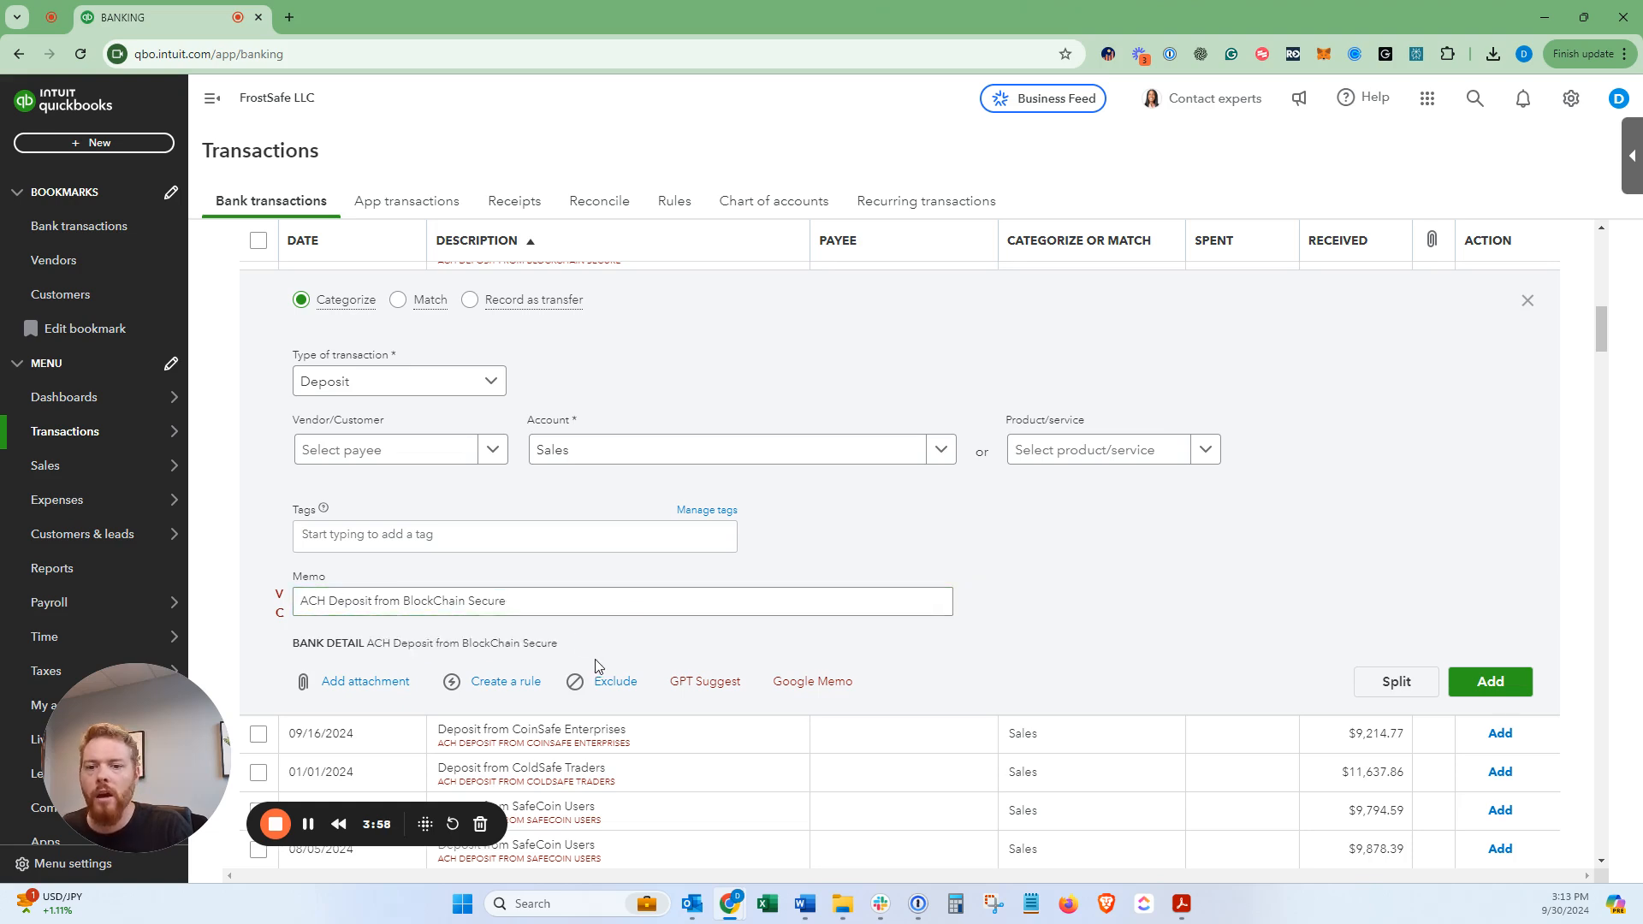
scroll(596, 666, "up", 4)
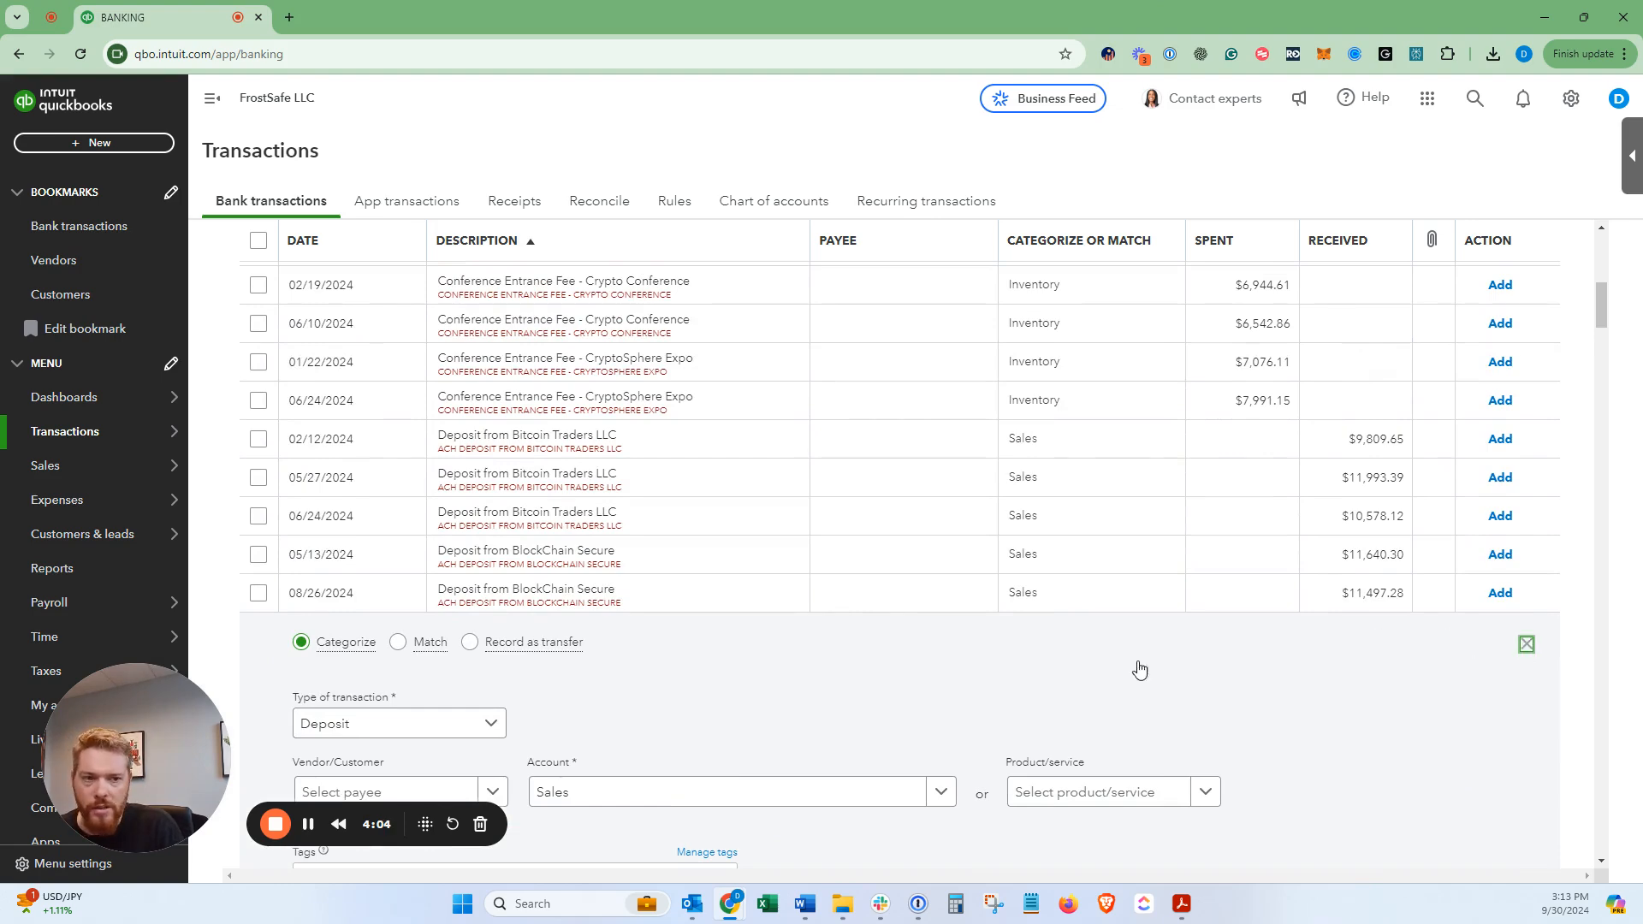
scroll(864, 646, "up", 10)
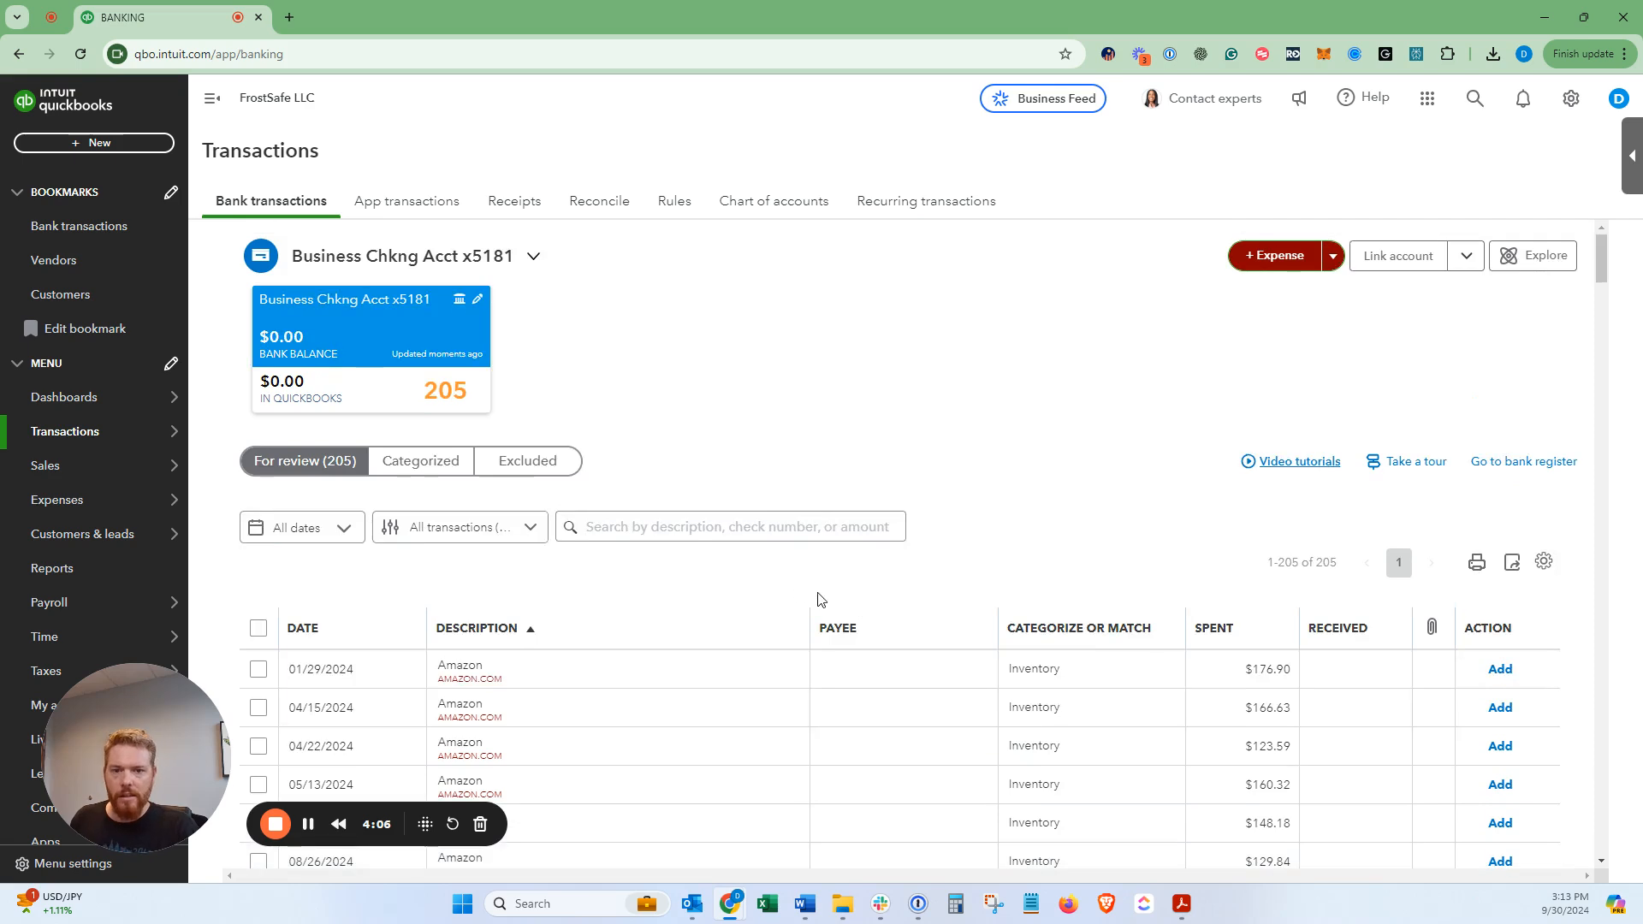
scroll(868, 654, "down", 2)
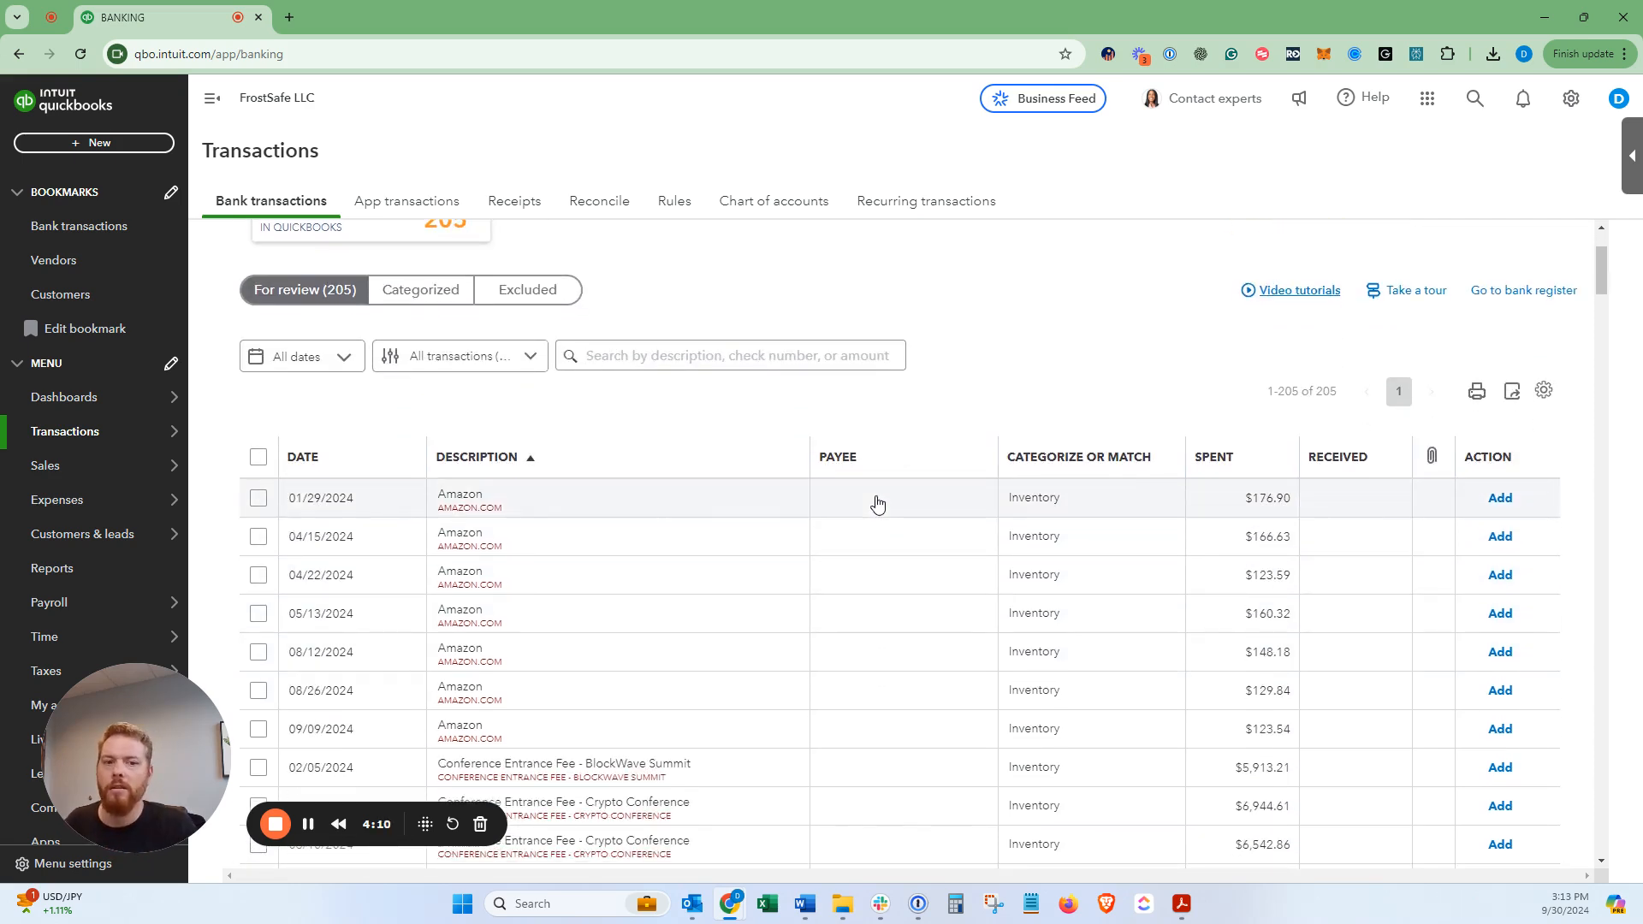
- Check the details of the 01/29/2024 Amazon expense and the 02/12/2024 Bitcoin Traders LLC deposit, closing the deposit and returning to the list's start
scroll(890, 502, "down", 1)
left_click(890, 419)
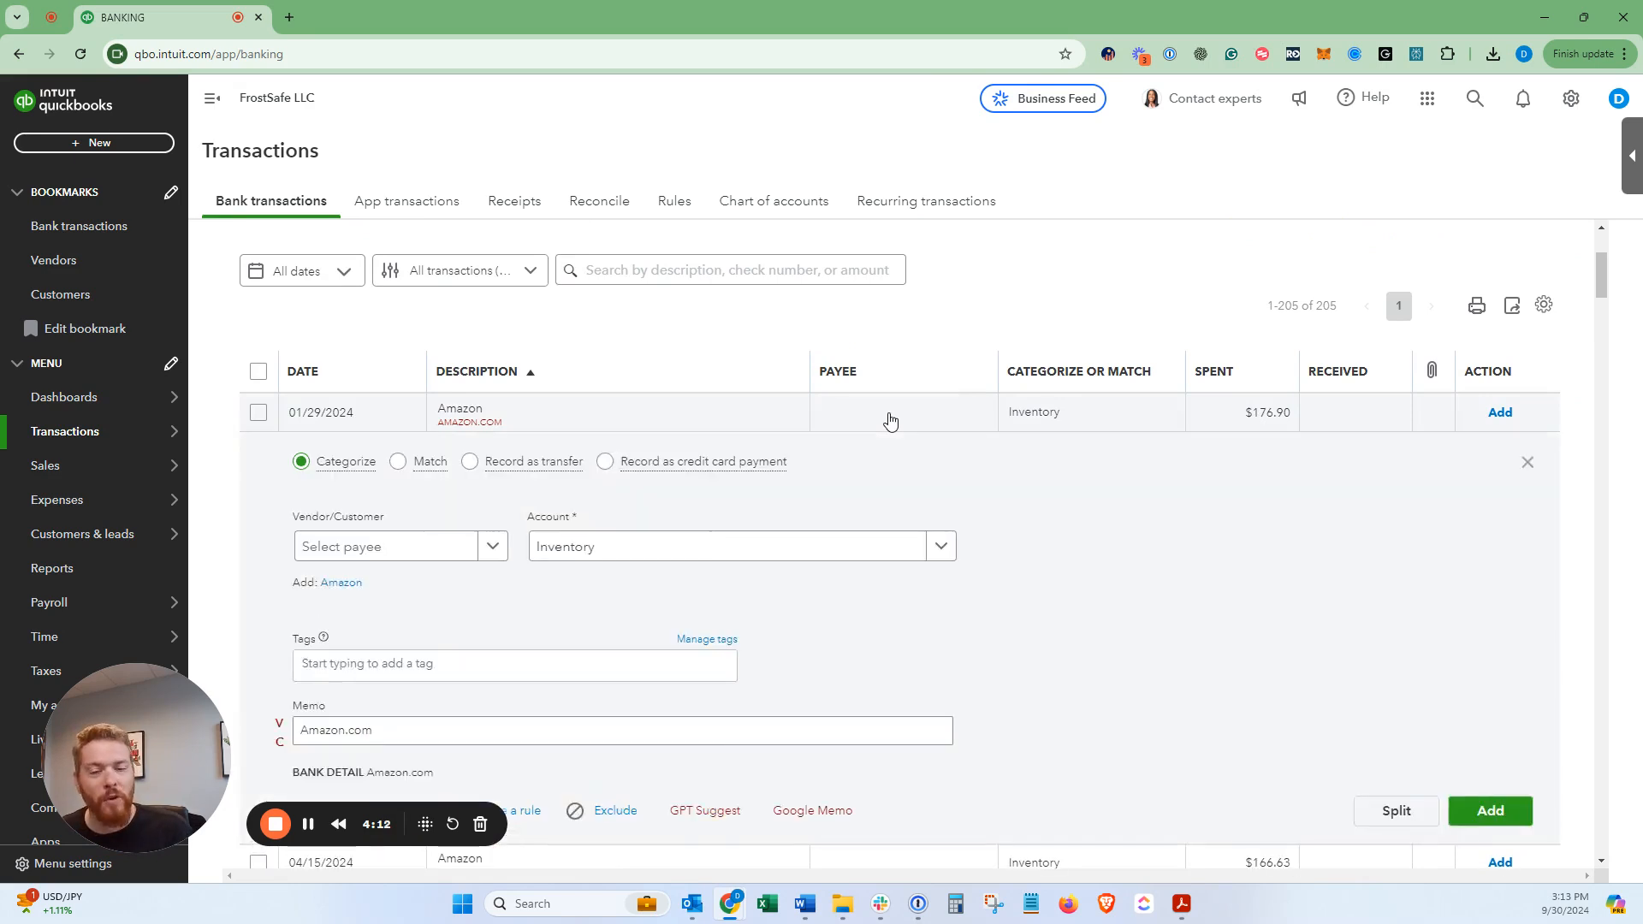
scroll(902, 550, "down", 7)
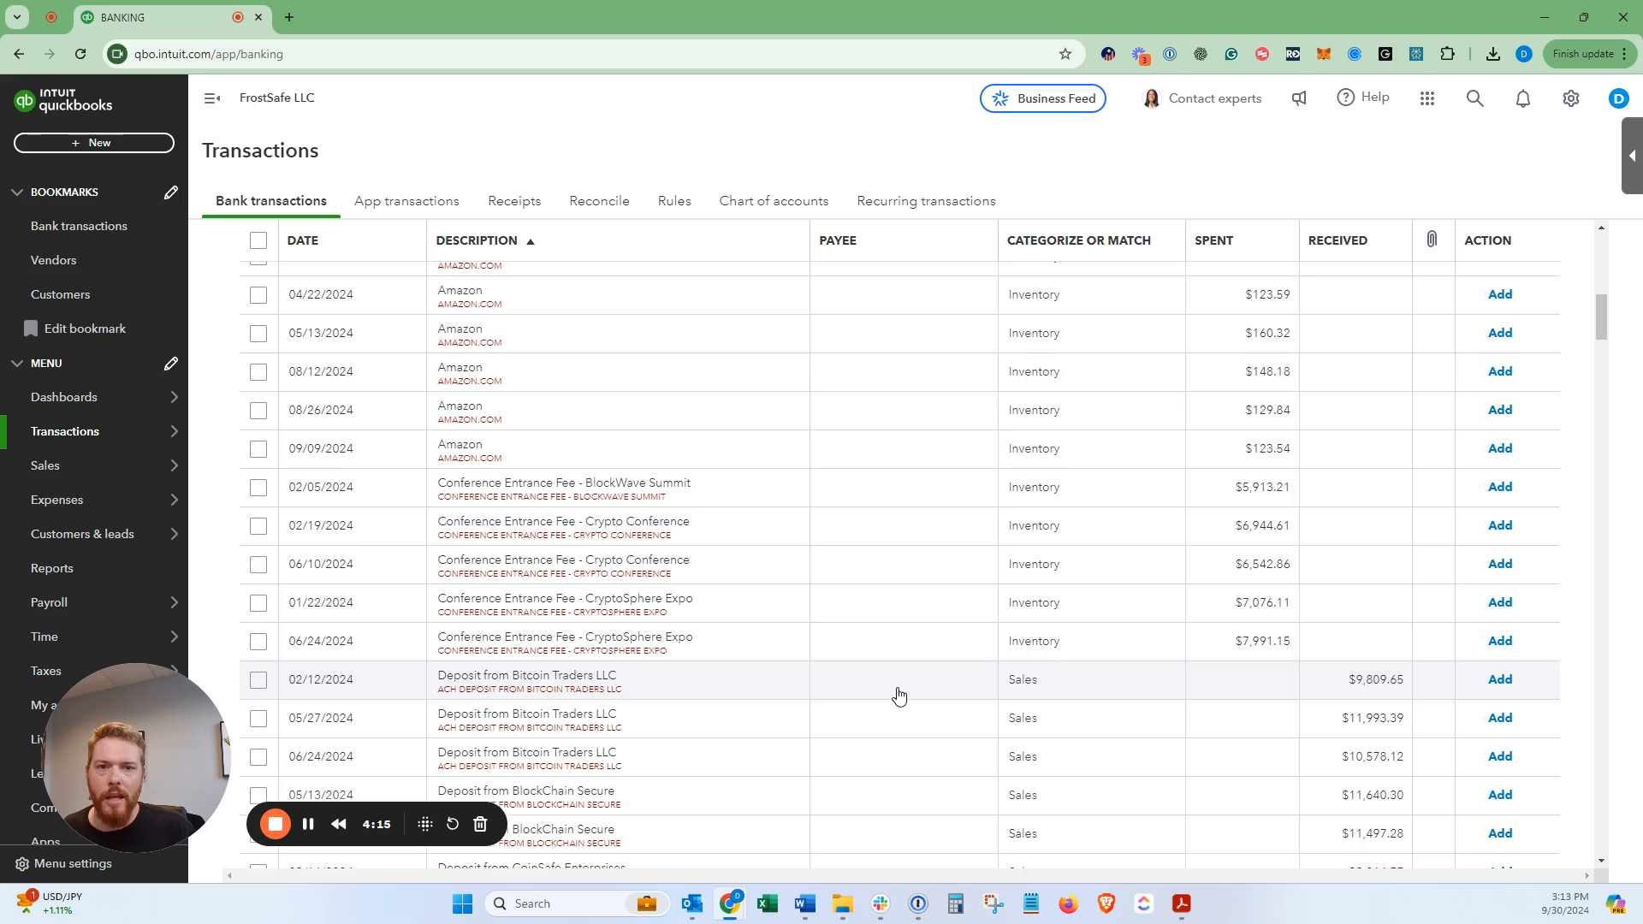
left_click(898, 694)
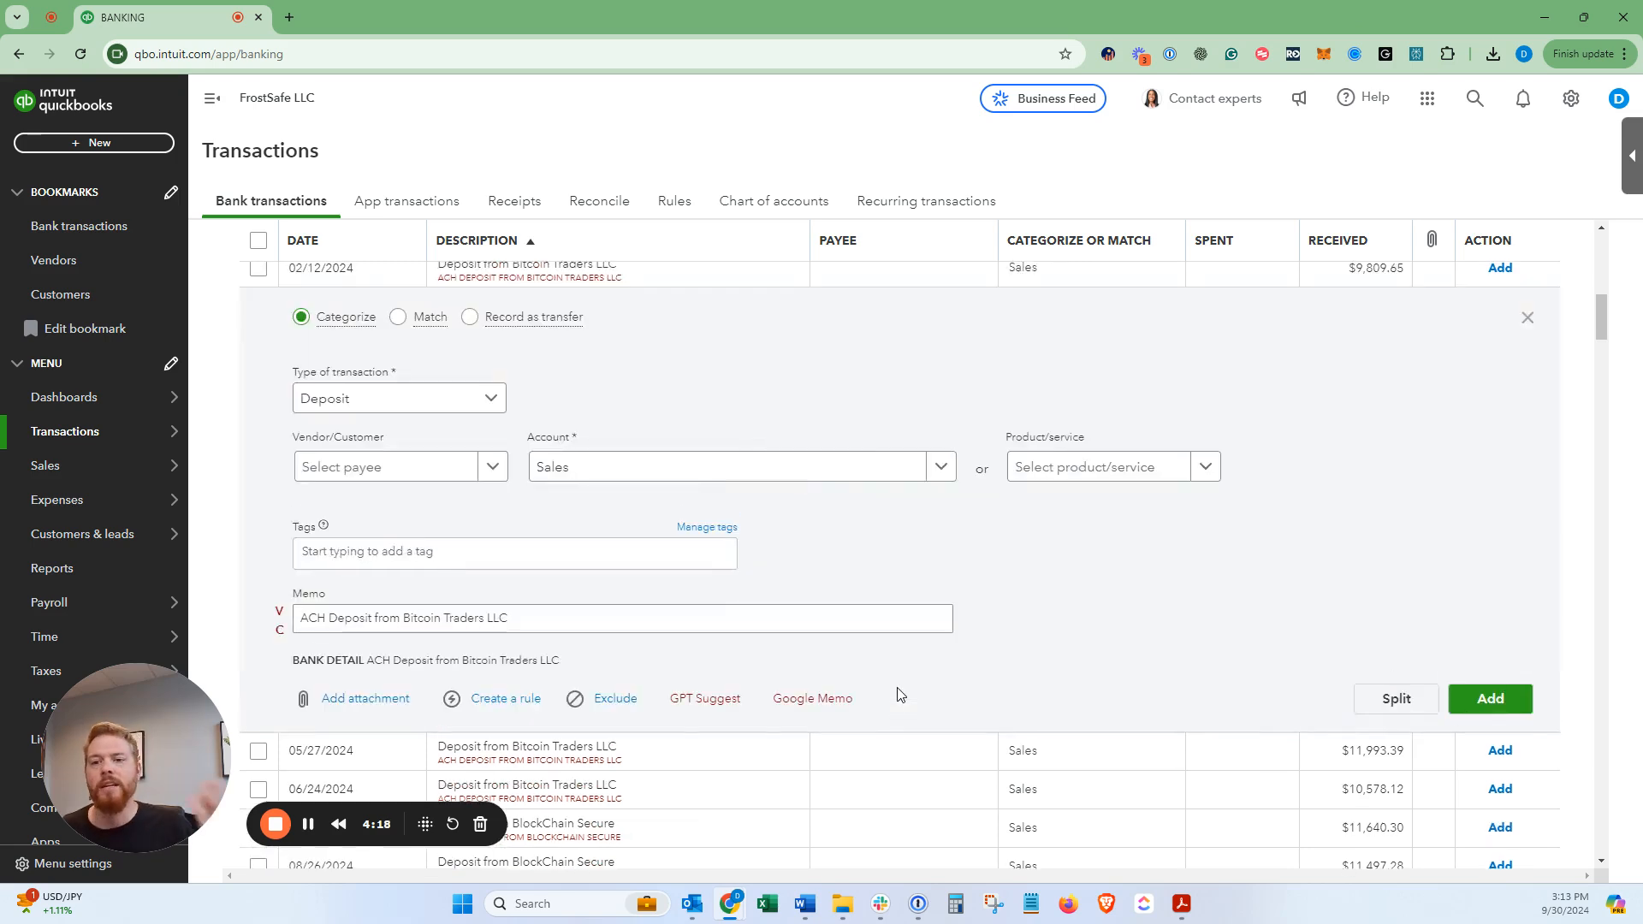
scroll(900, 689, "up", 2)
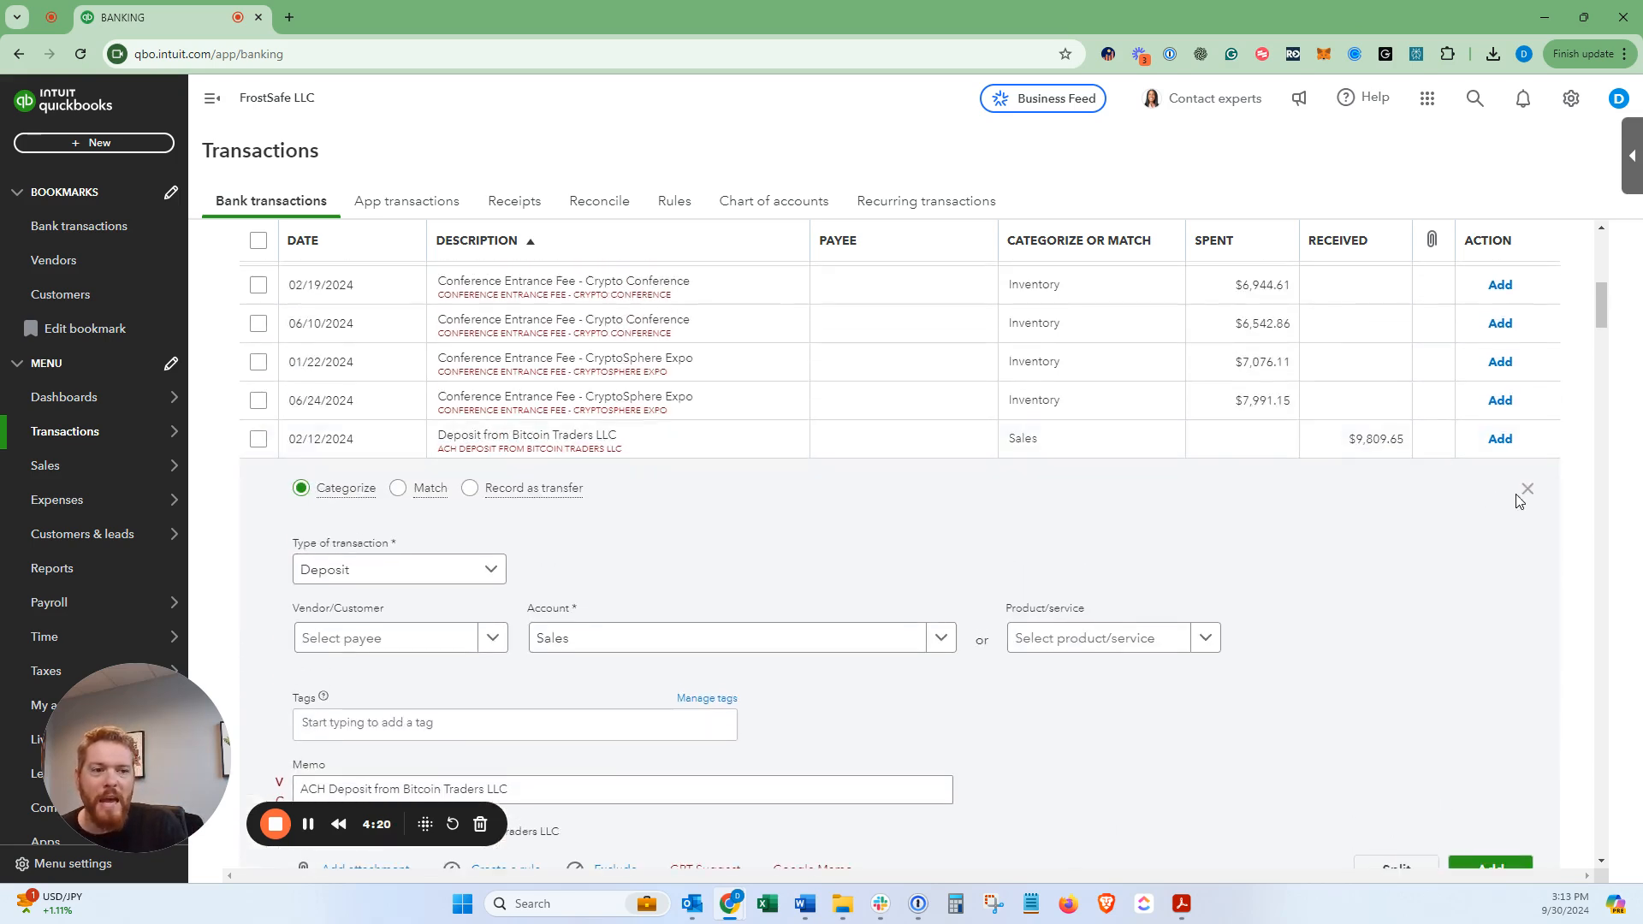
left_click(929, 448)
scroll(924, 479, "up", 8)
scroll(940, 494, "down", 2)
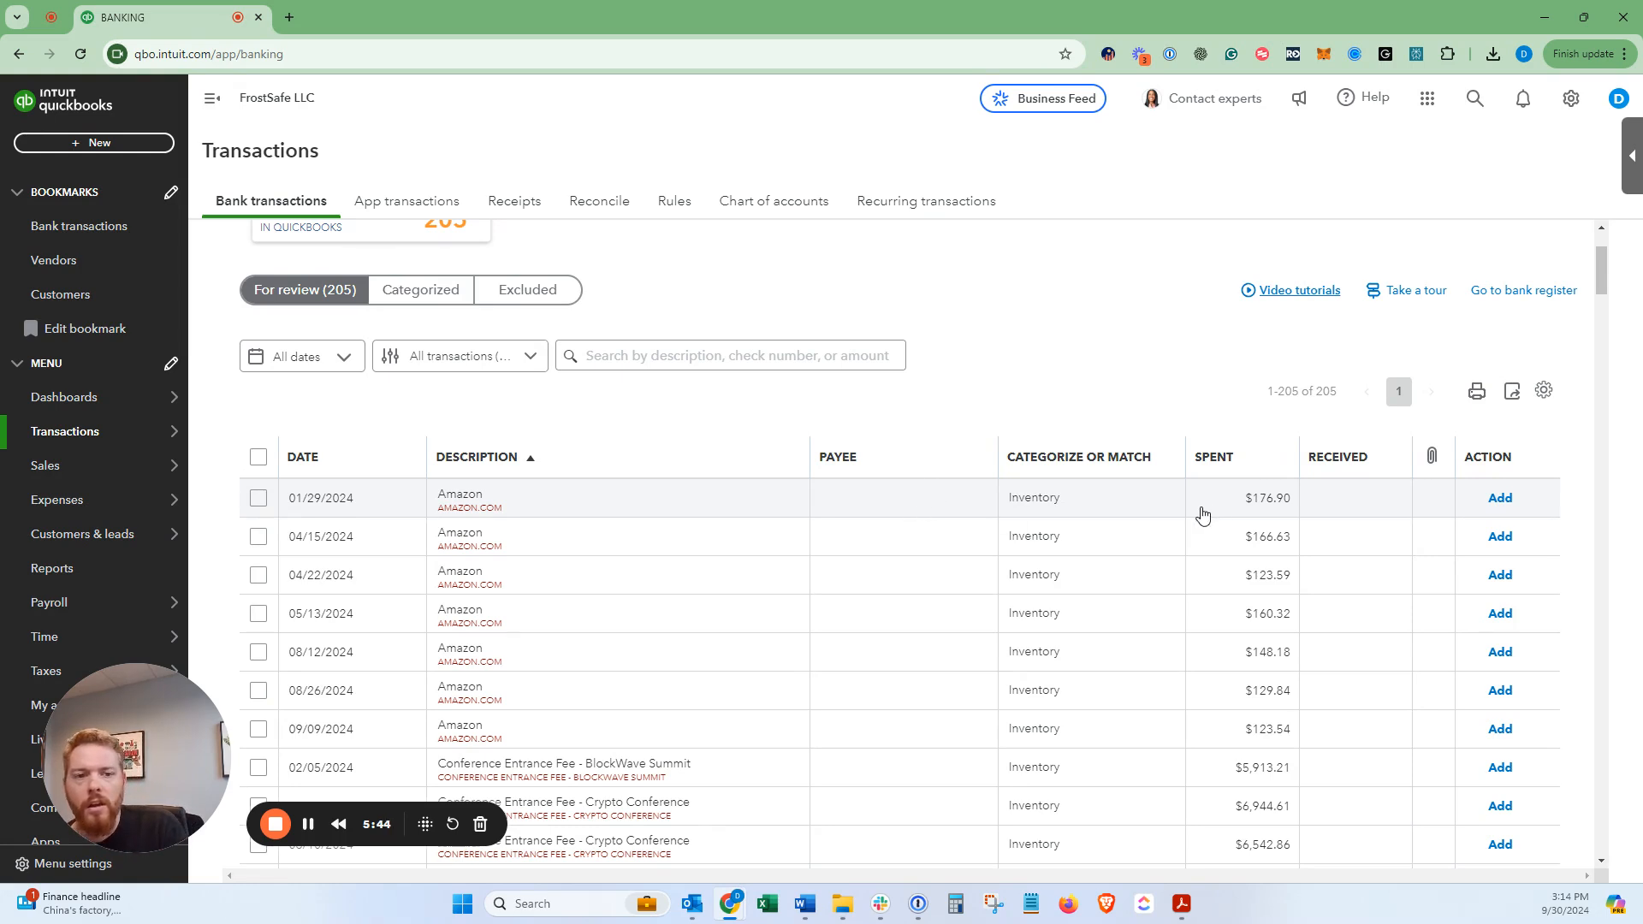
- Open the 01/29/2024 Amazon transaction and review the accounts available for categorizing it
left_click(1146, 511)
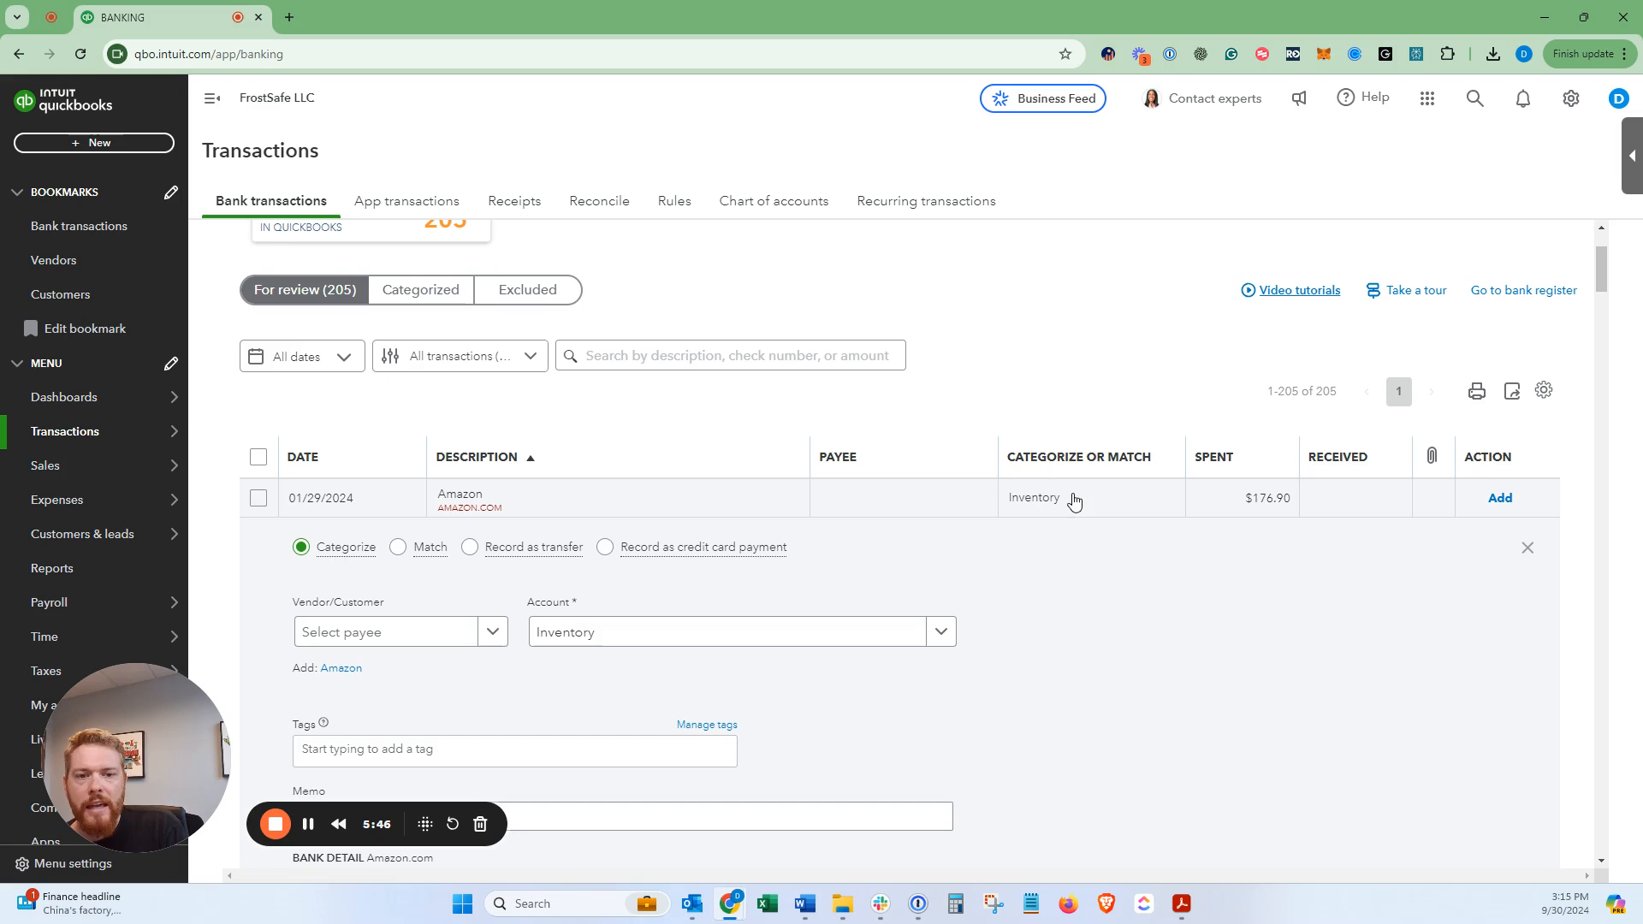
left_click(796, 648)
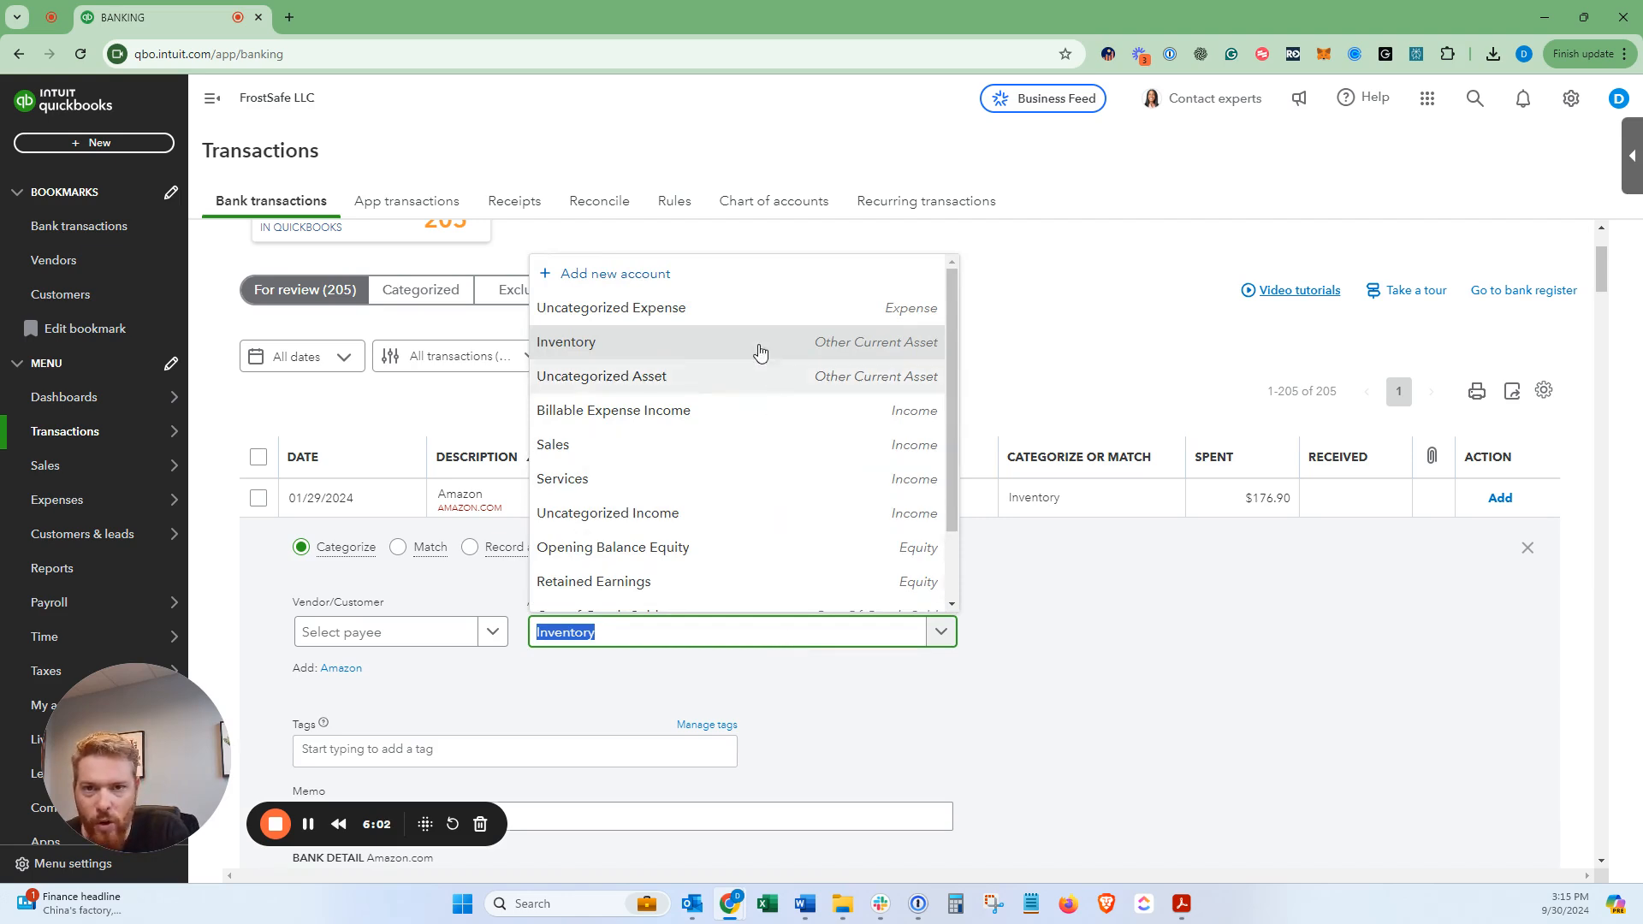
scroll(743, 441, "down", 1)
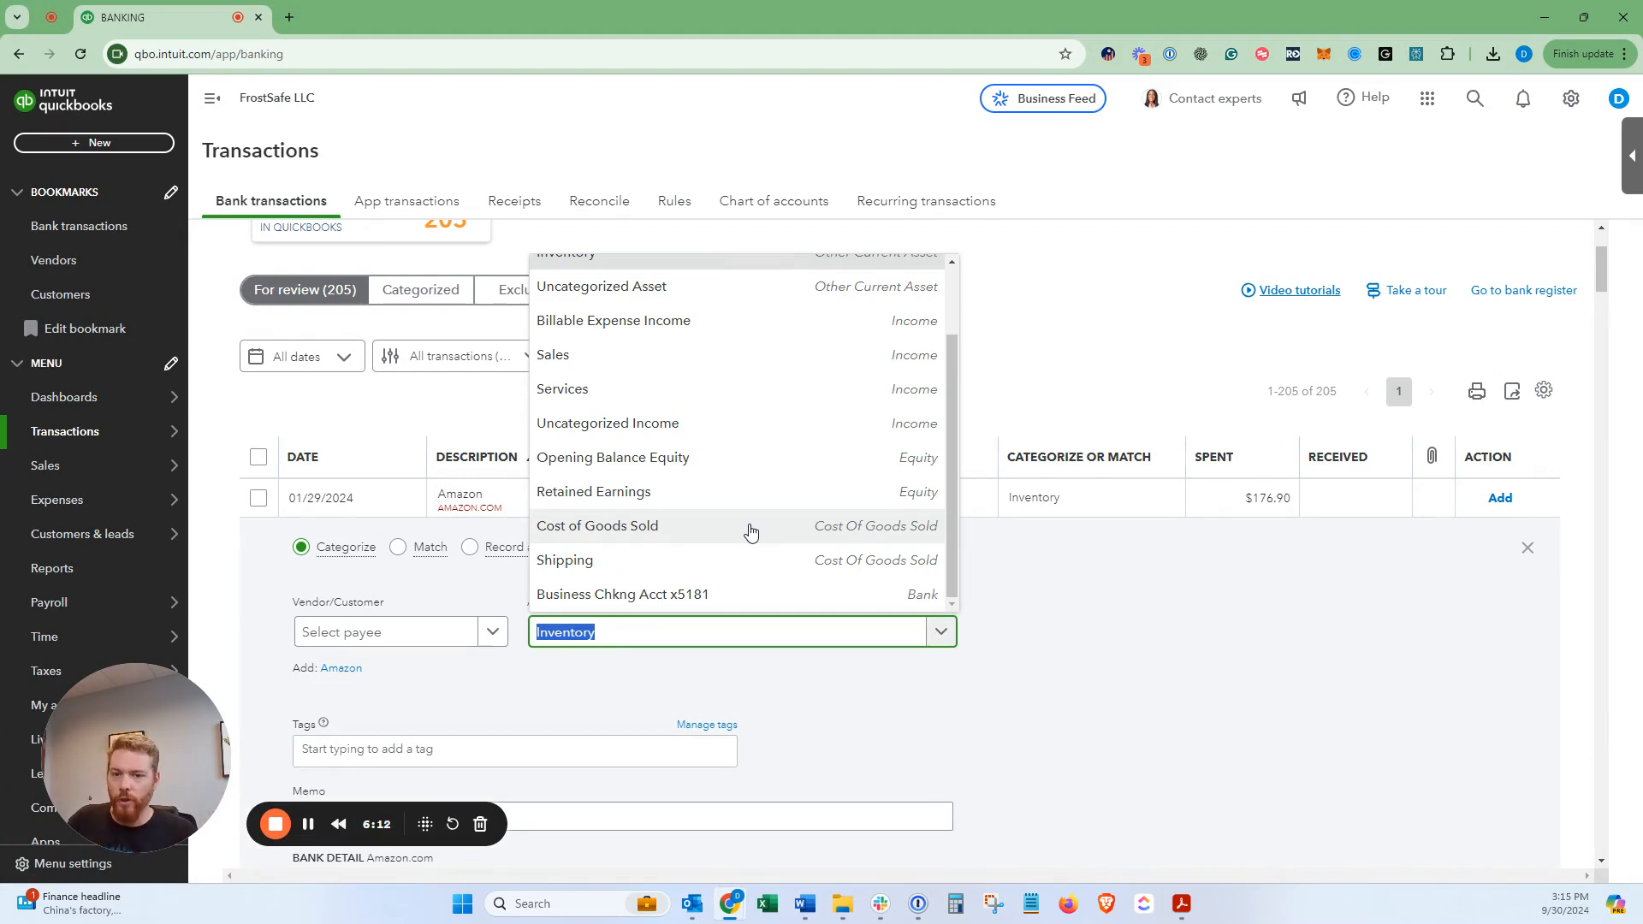
scroll(776, 410, "up", 2)
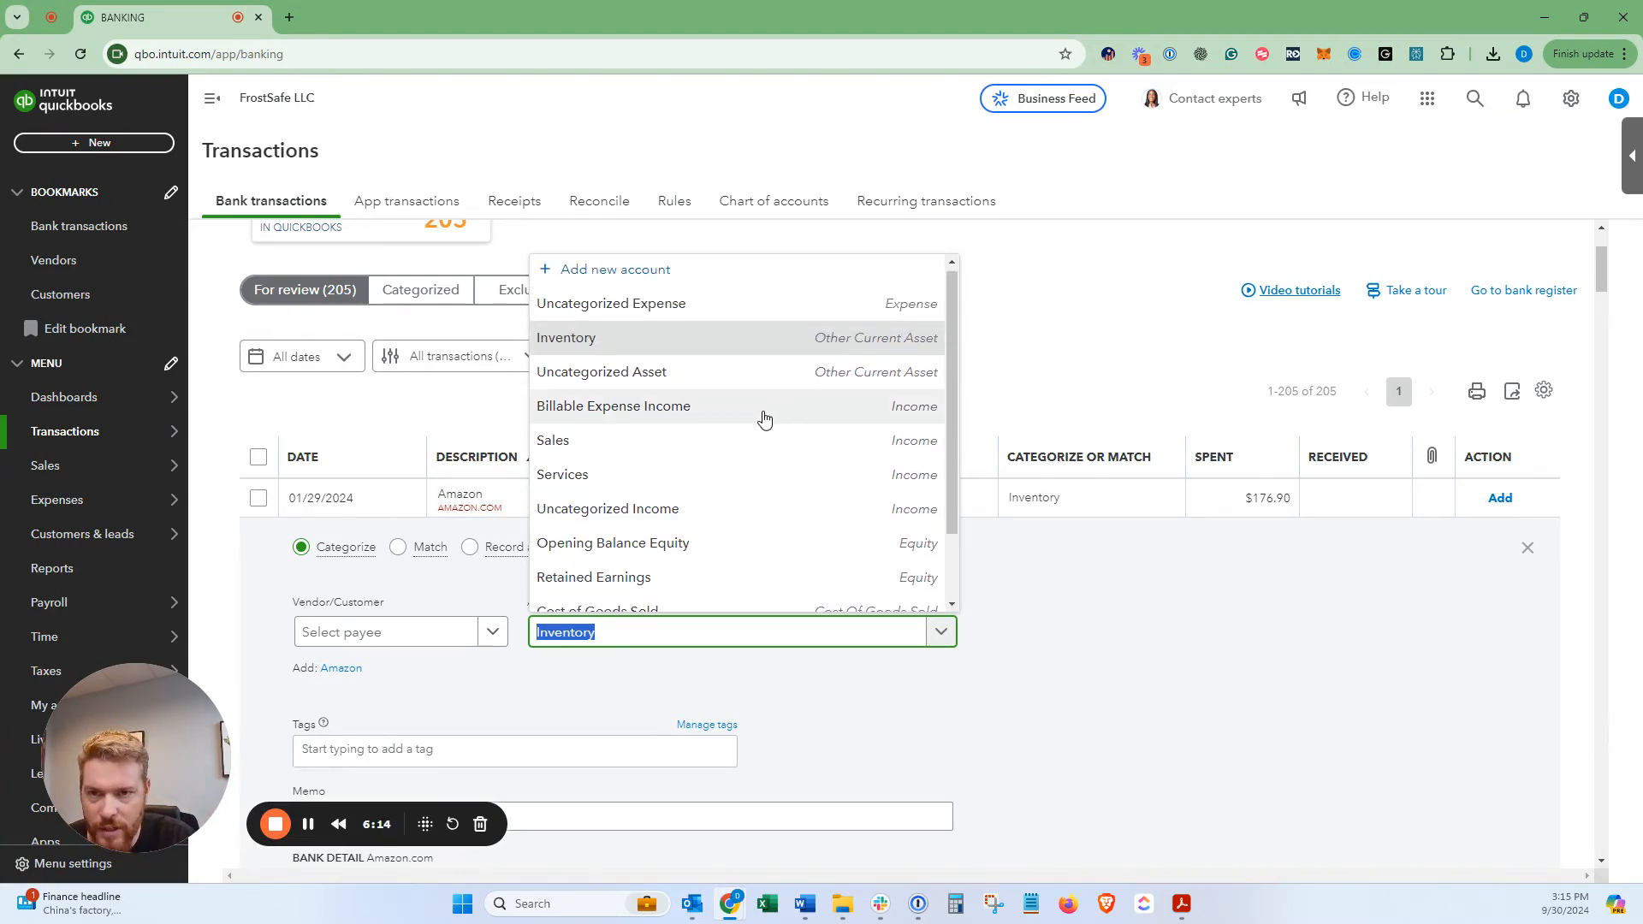
scroll(726, 377, "down", 1)
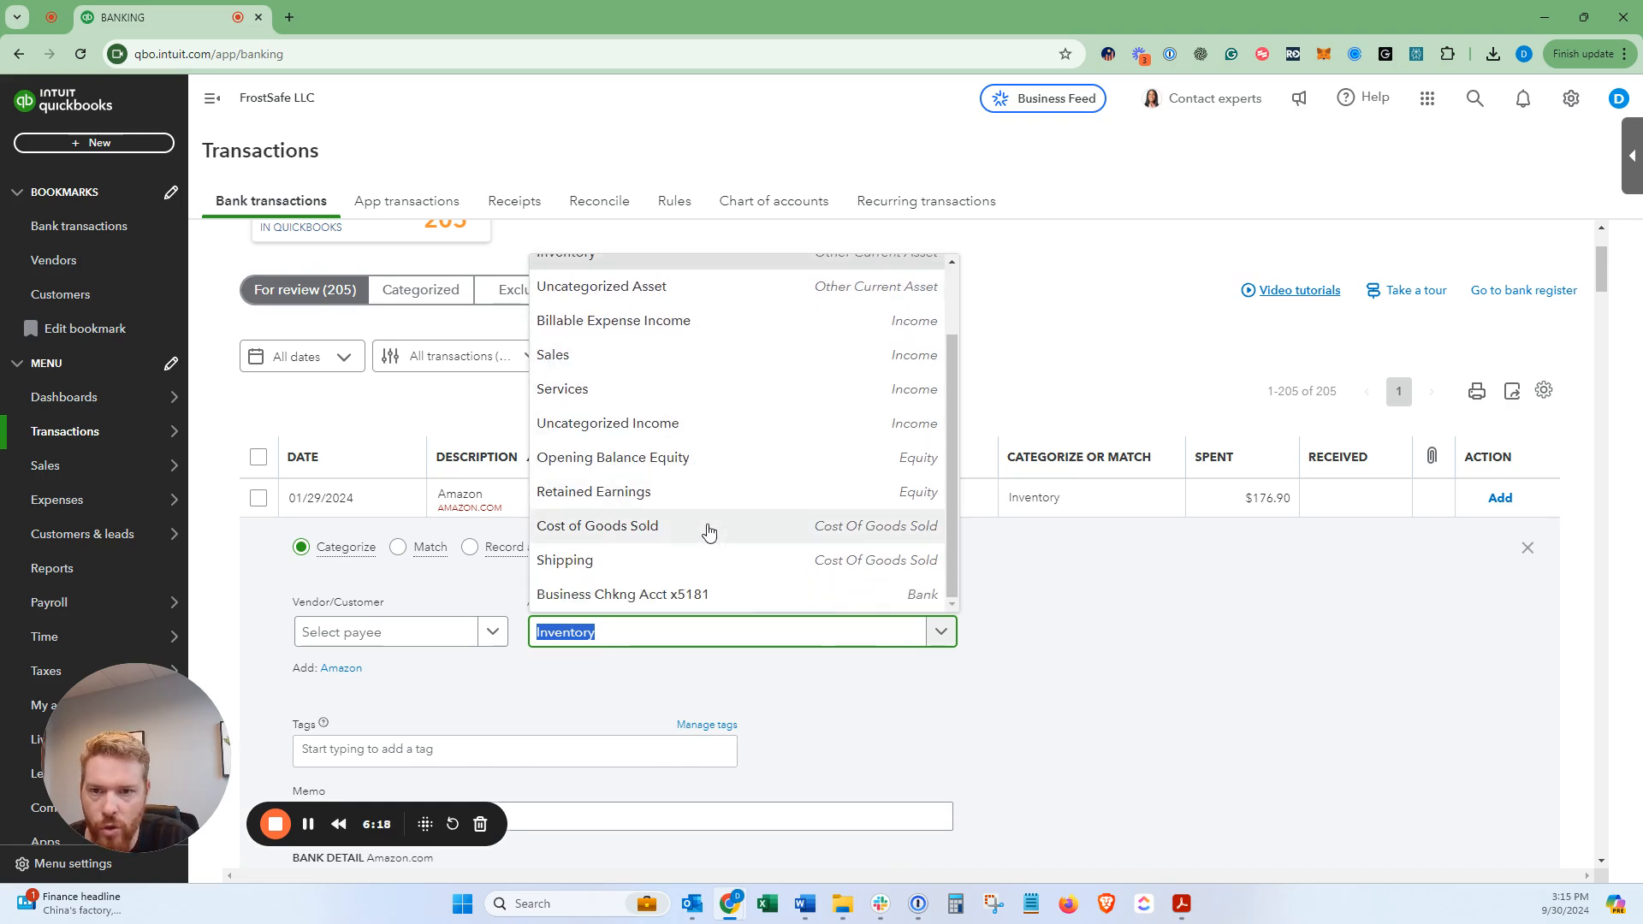
left_click(668, 641)
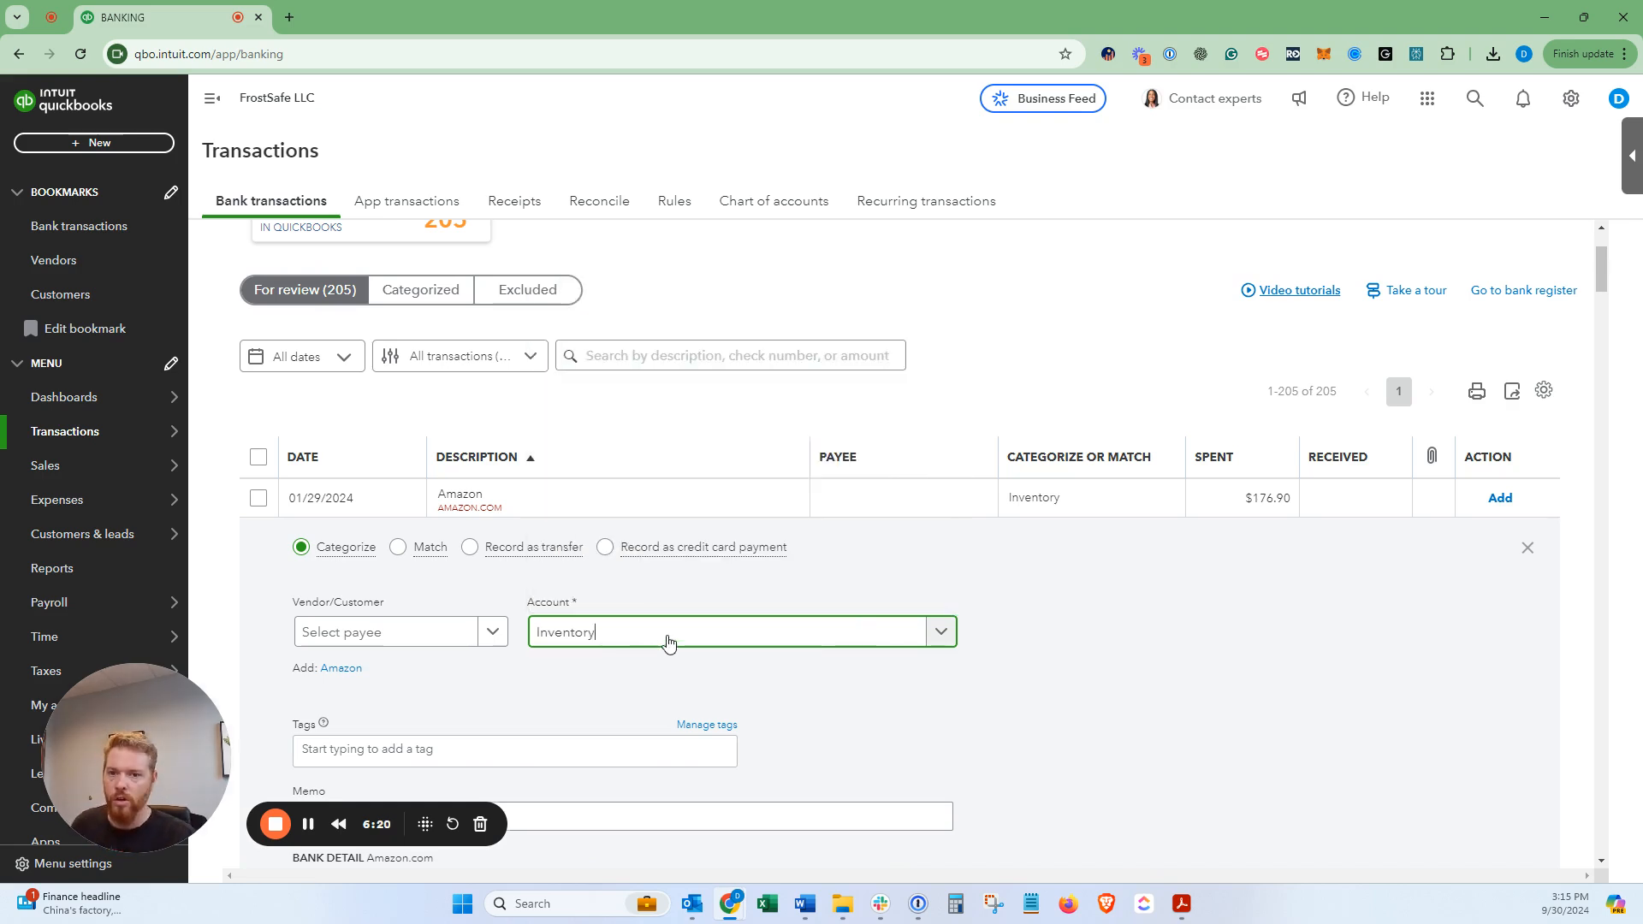
- Search the transaction's accounts for Office Supplies and start adding a new account
left_click(668, 642)
type("Office")
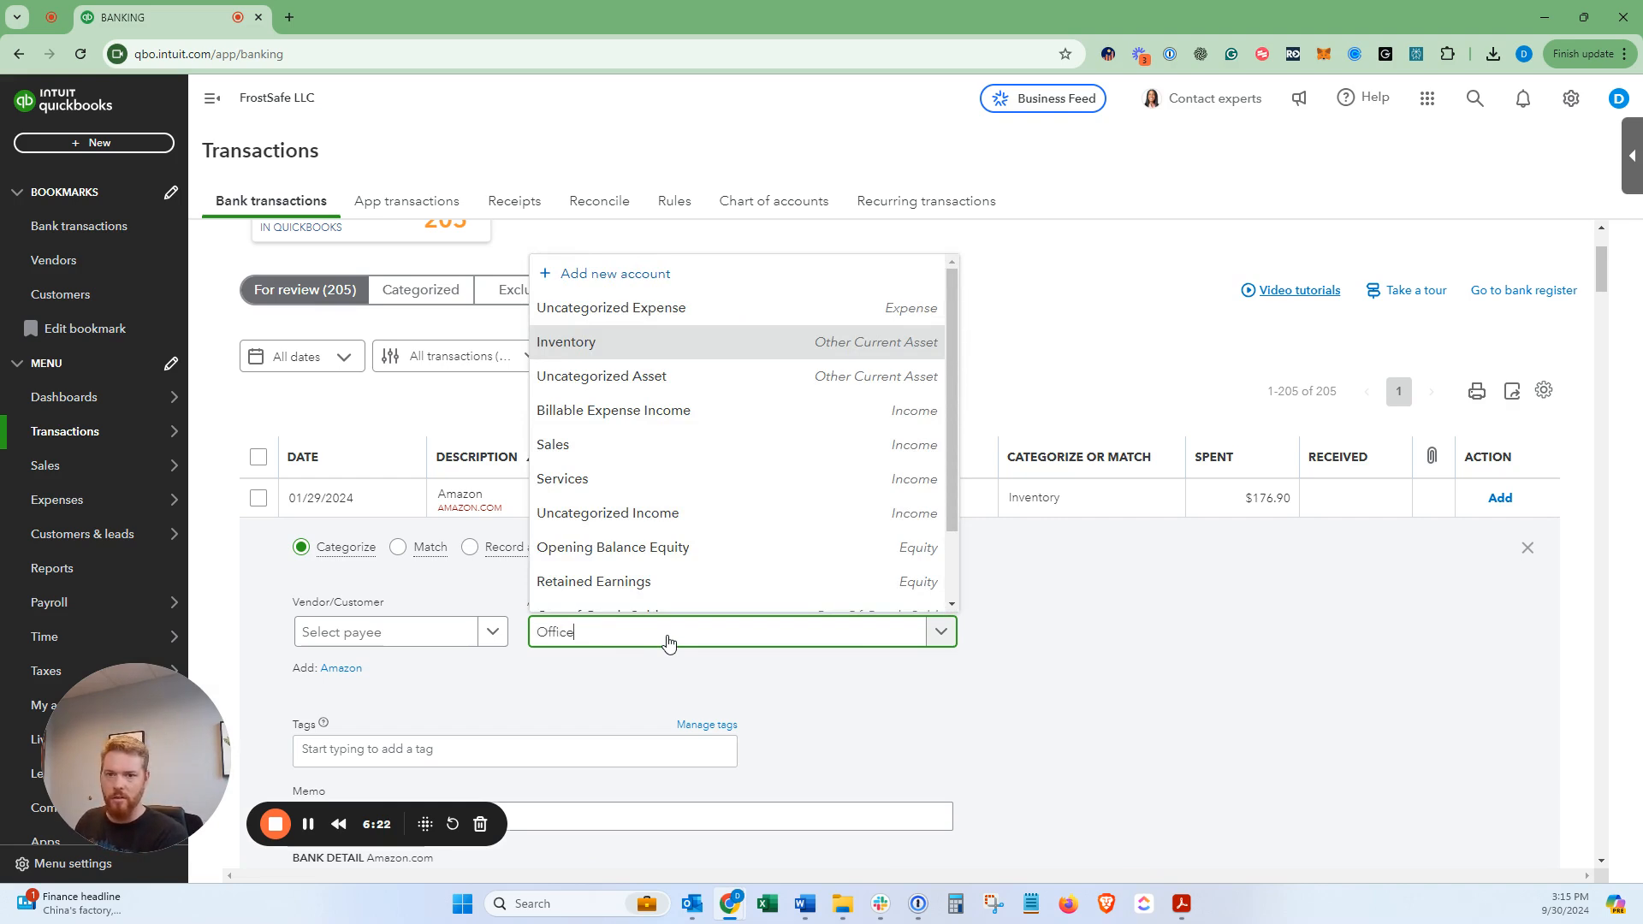
type(" Supplies")
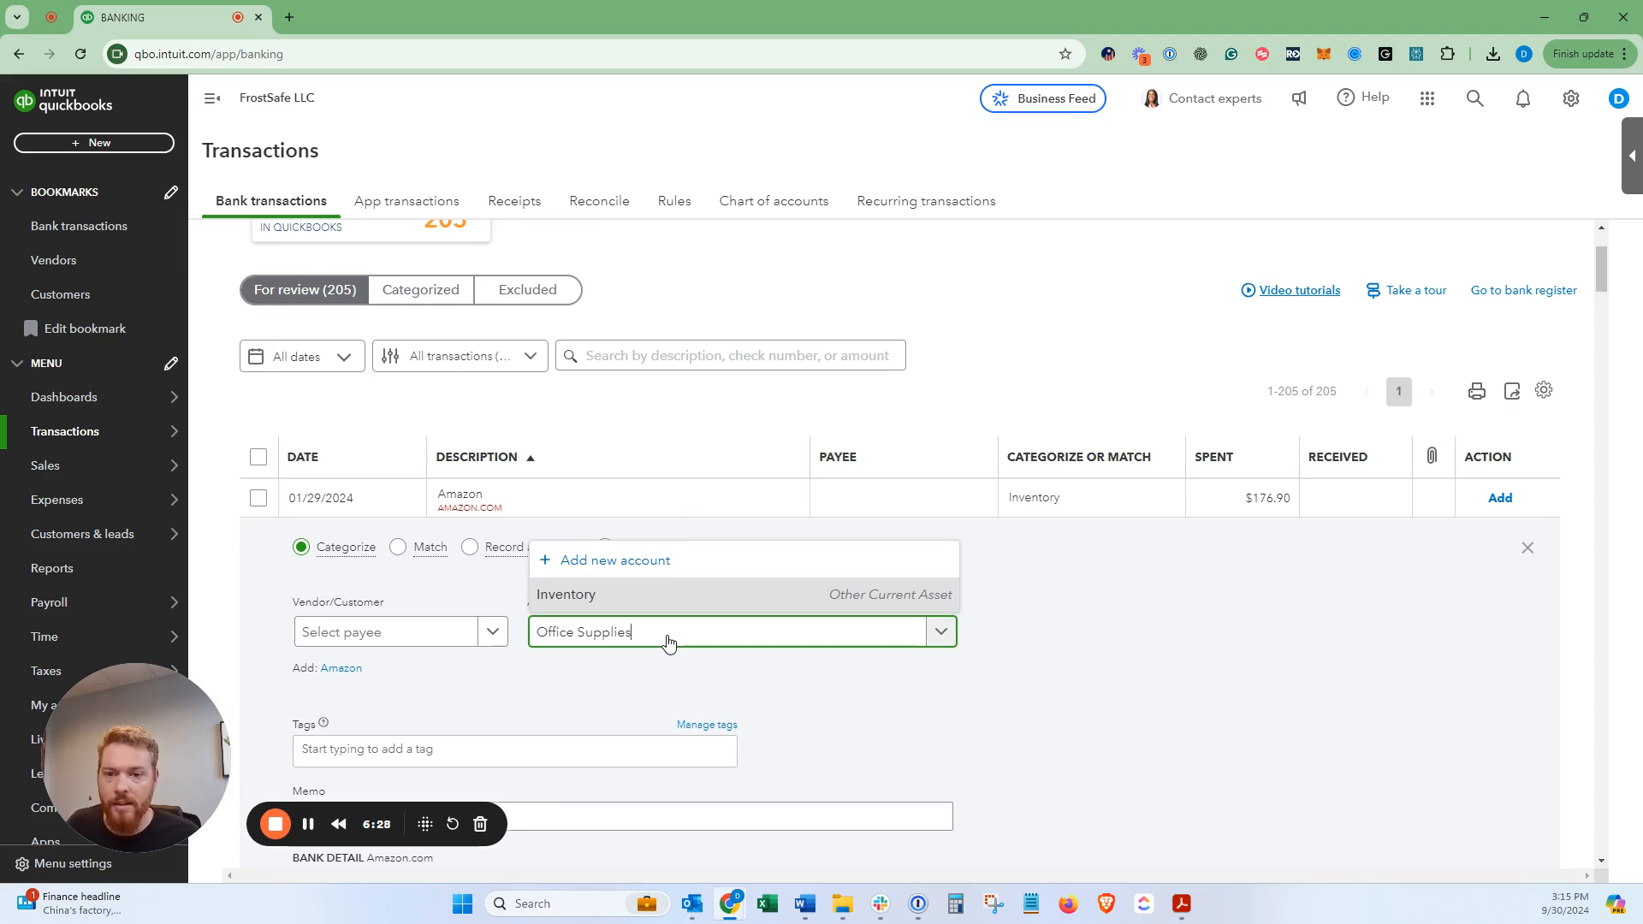
left_click(631, 560)
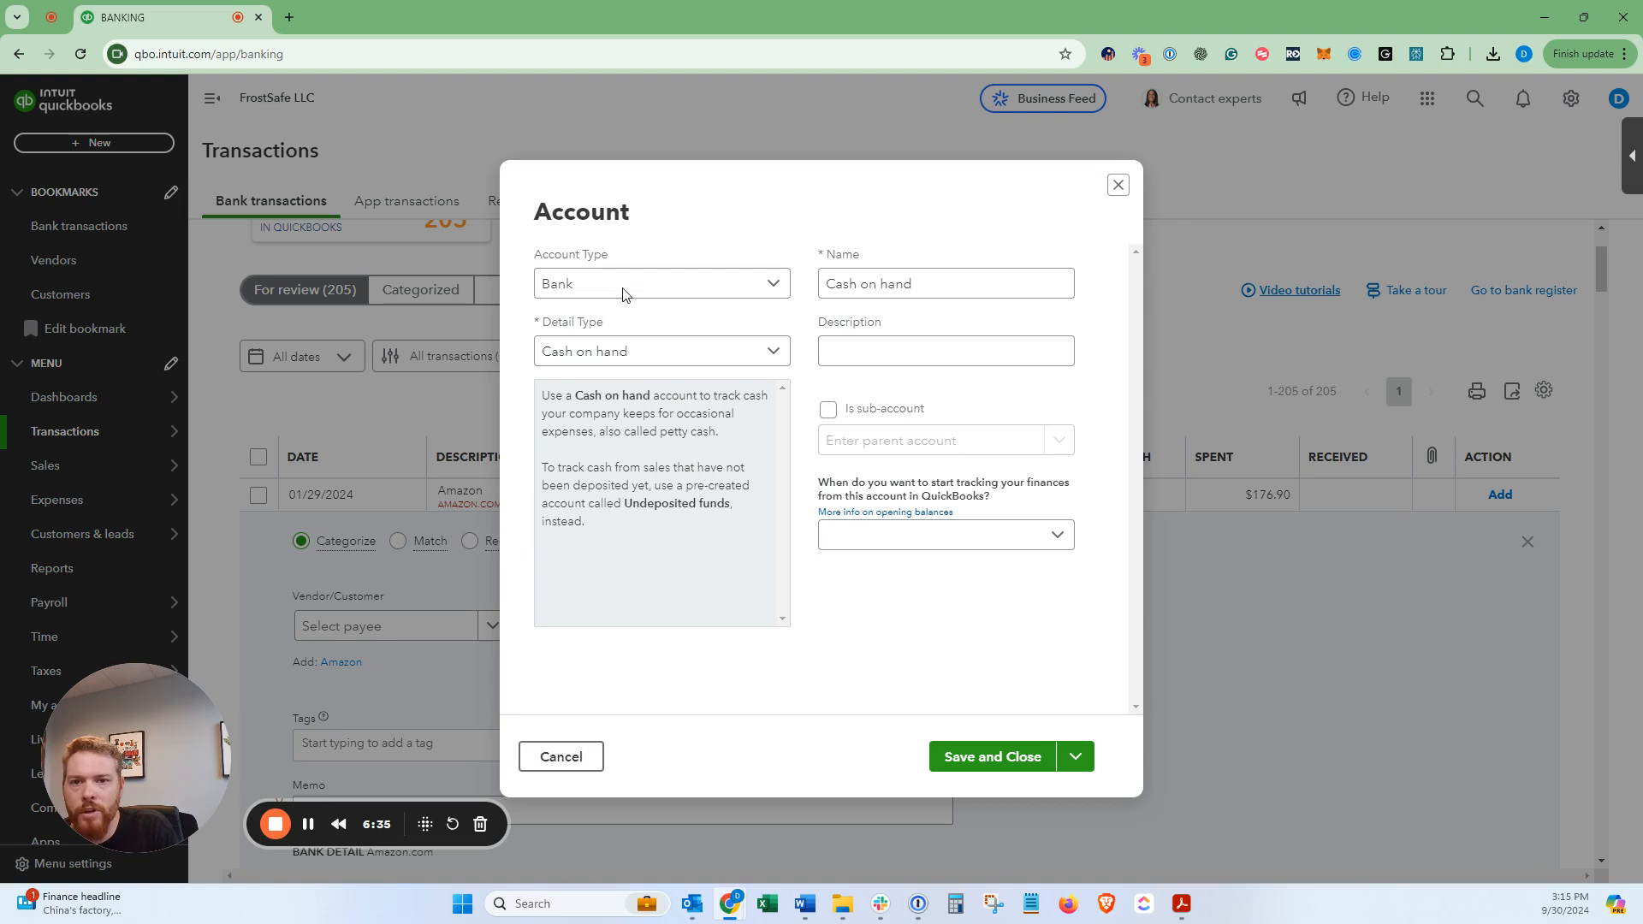
- Review the available account types and set the new account's type to Expenses
left_click(621, 292)
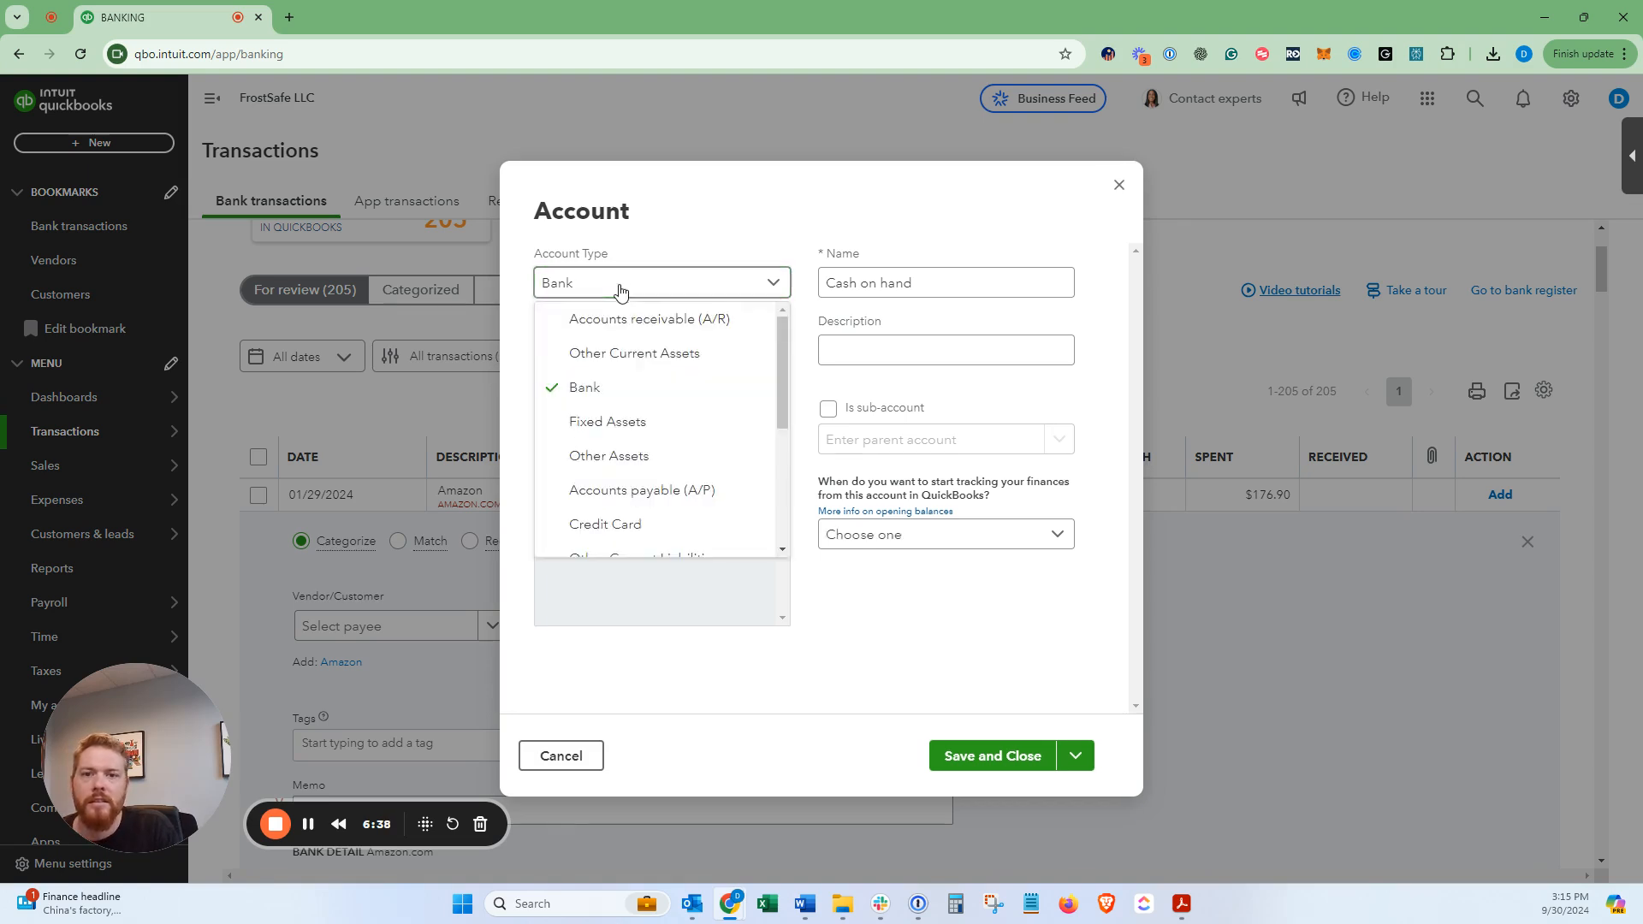
scroll(624, 410, "down", 2)
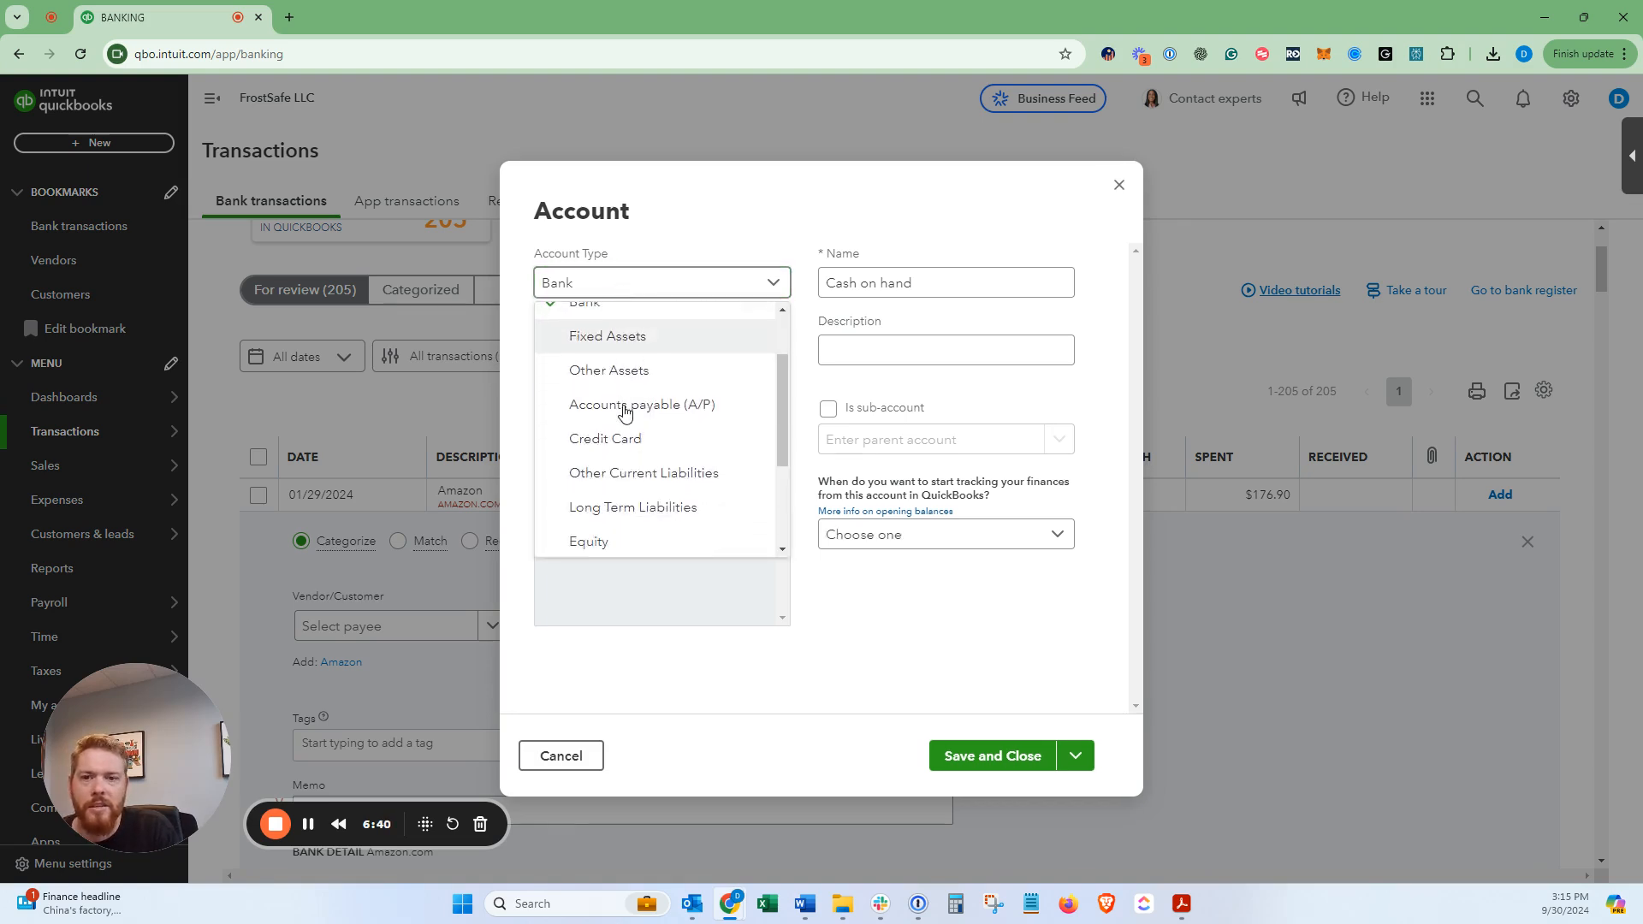
scroll(624, 411, "down", 2)
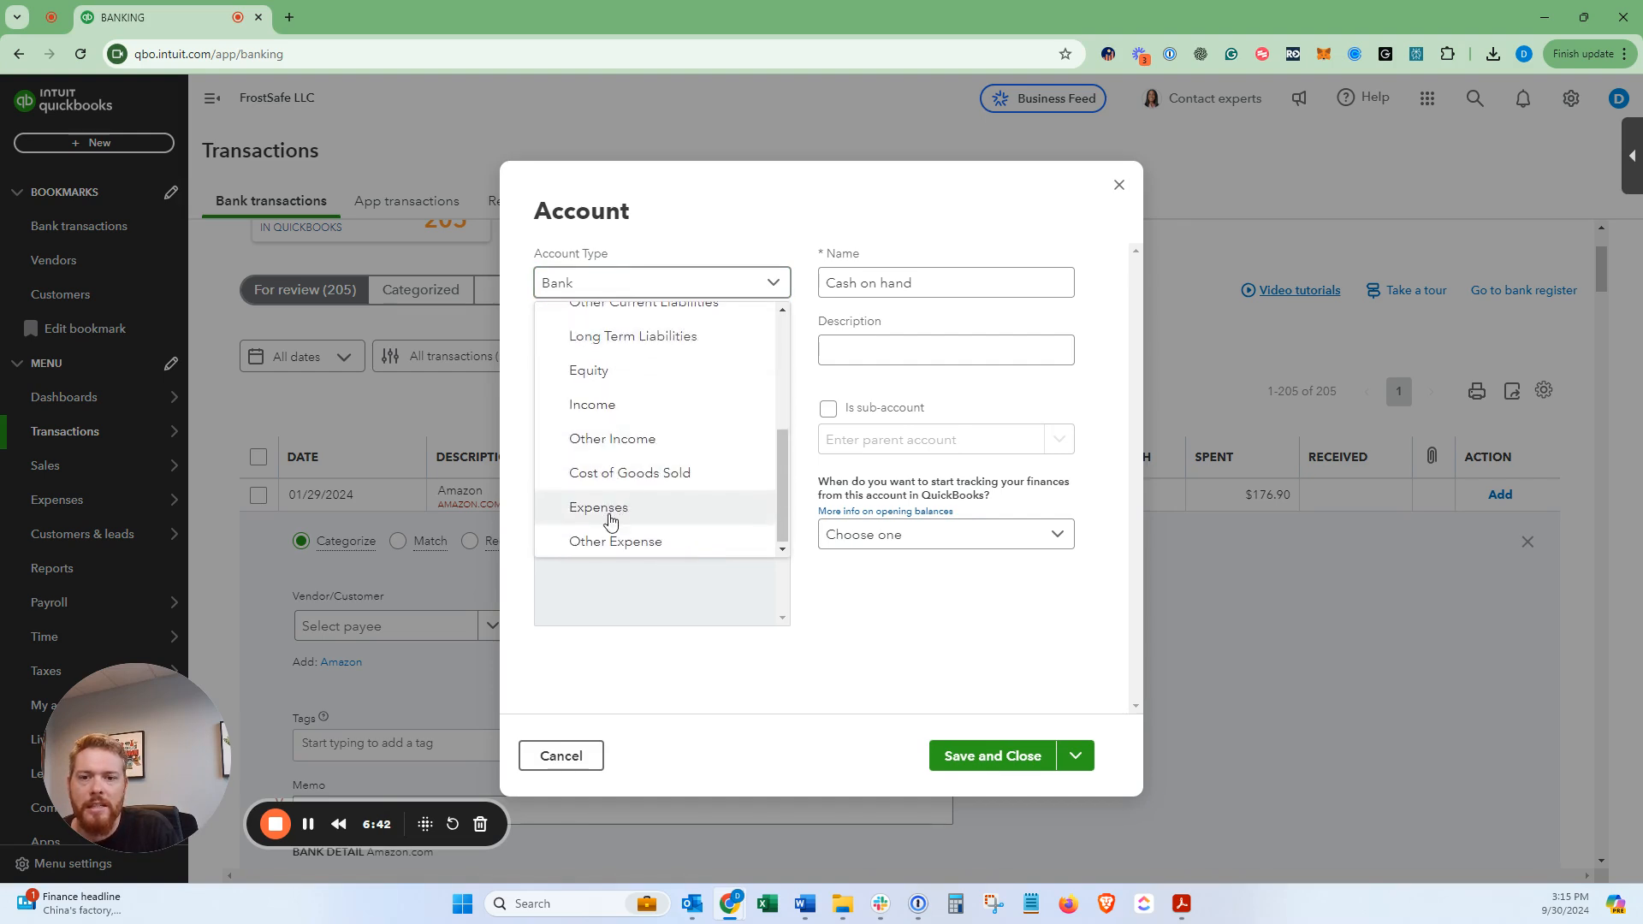
scroll(613, 513, "up", 4)
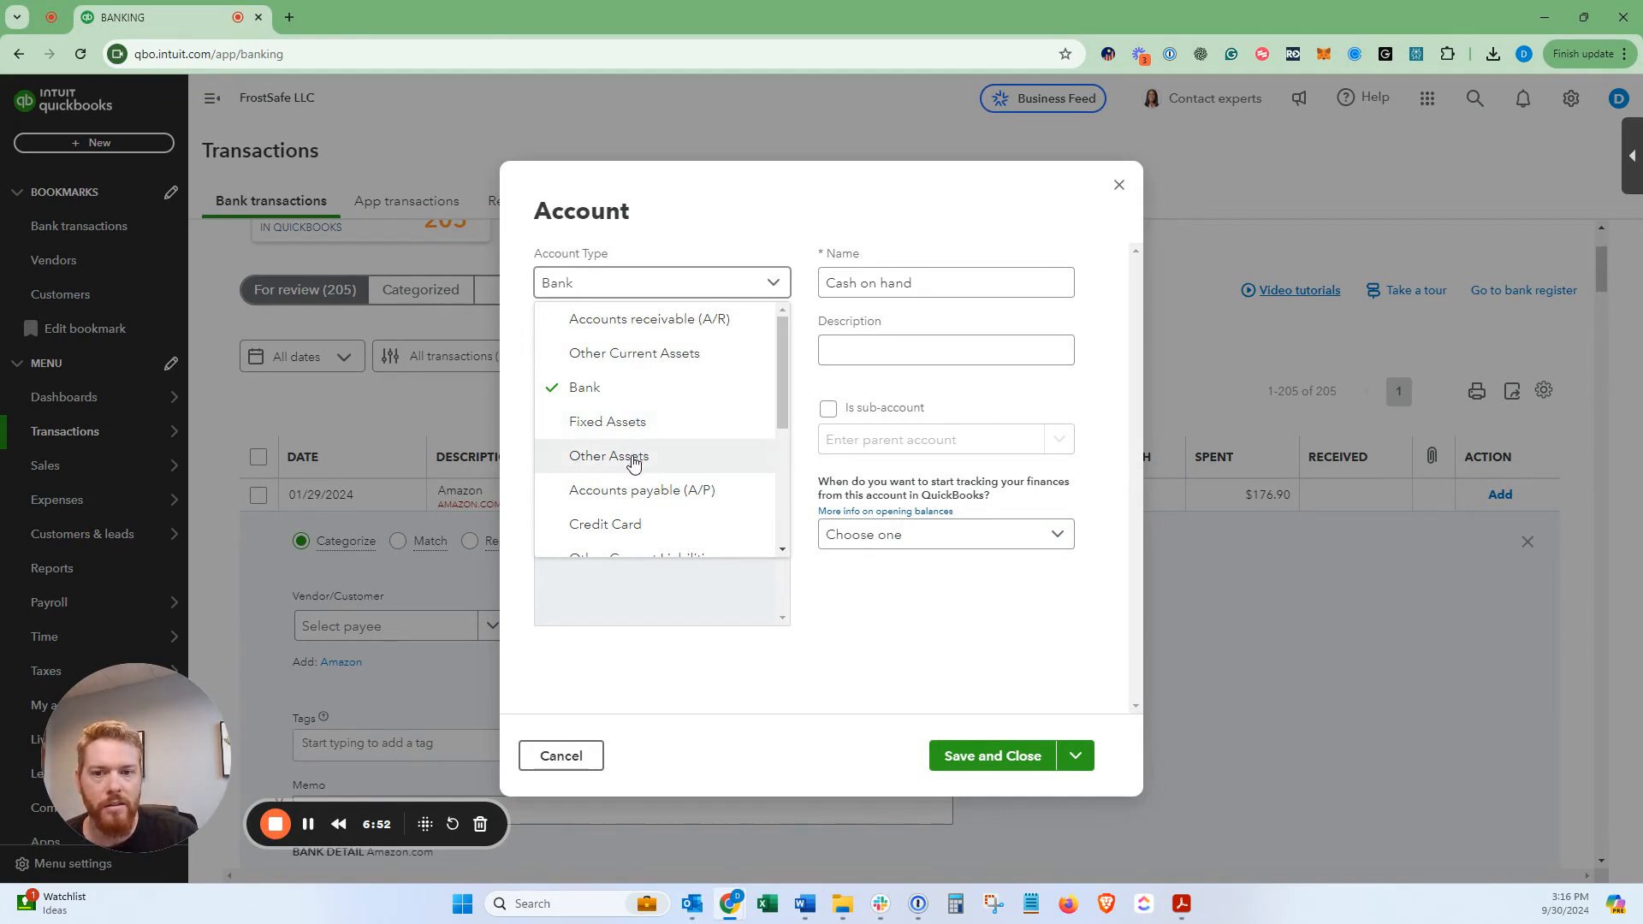
scroll(632, 466, "down", 1)
scroll(627, 505, "down", 2)
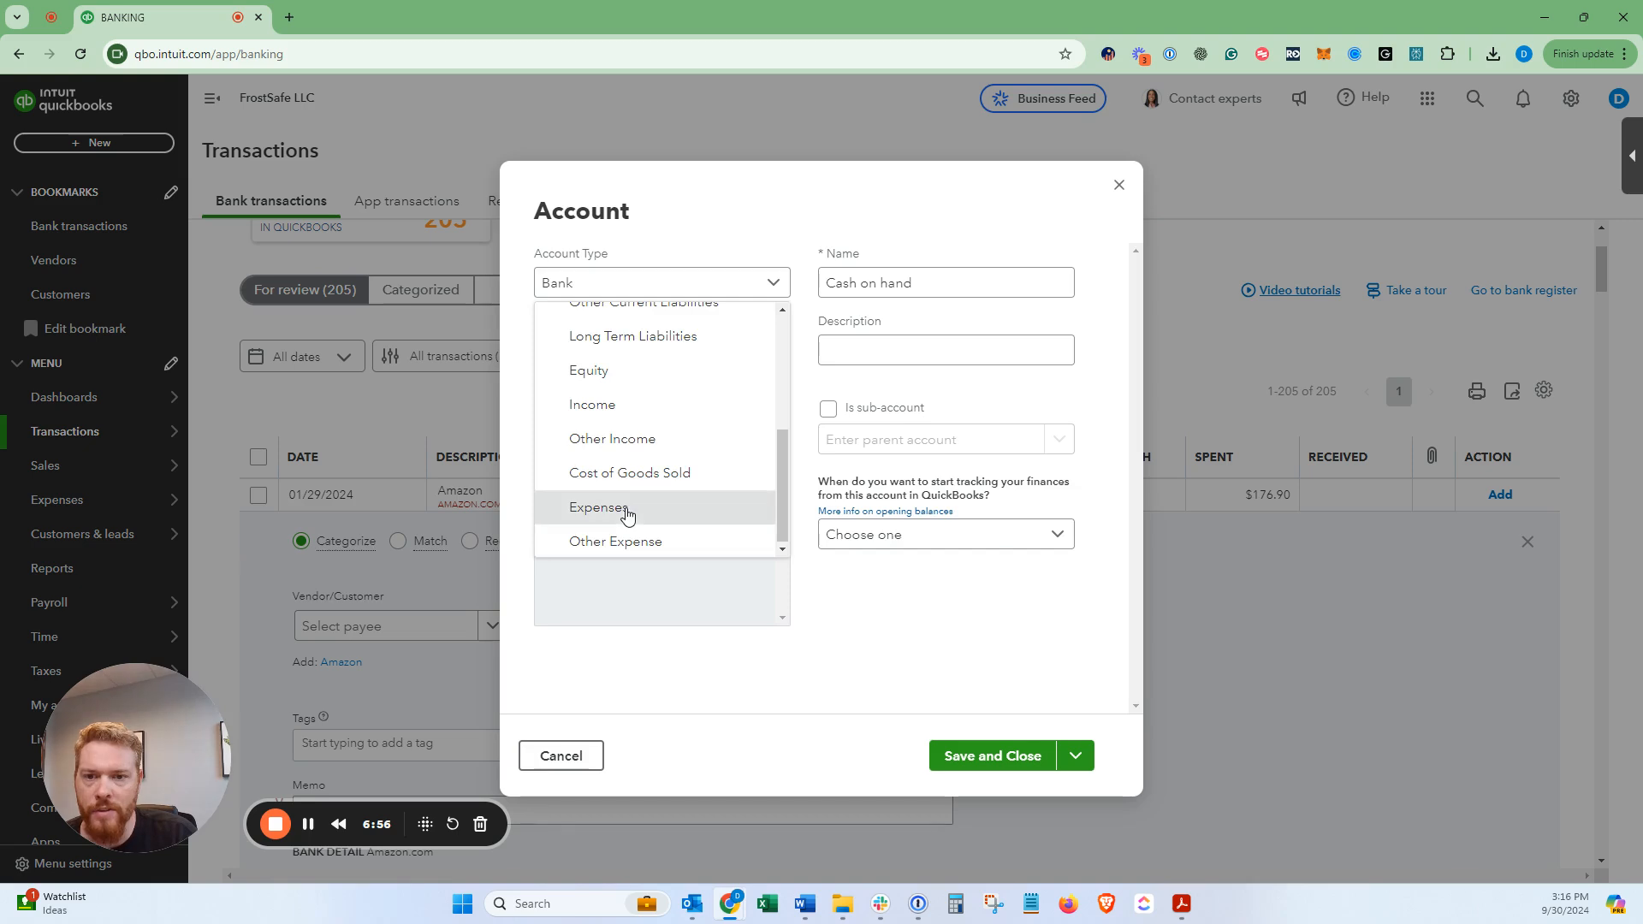
left_click(627, 509)
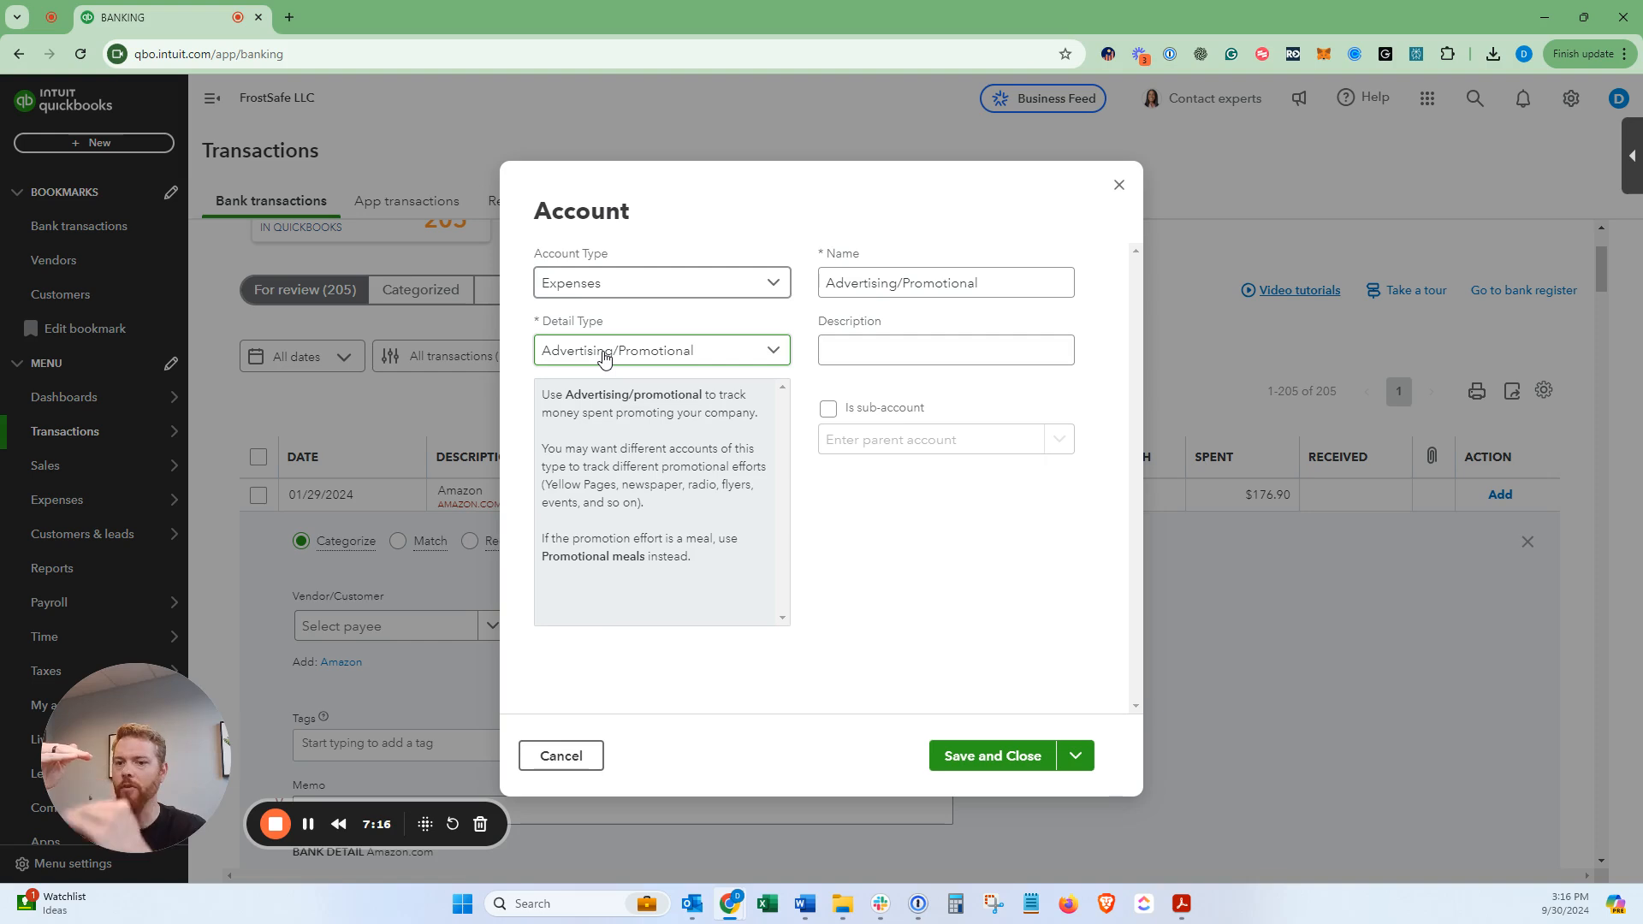
- Set the detail type to Office/General Administrative Expenses and name the account Office Supplies
left_click(705, 363)
scroll(676, 483, "down", 5)
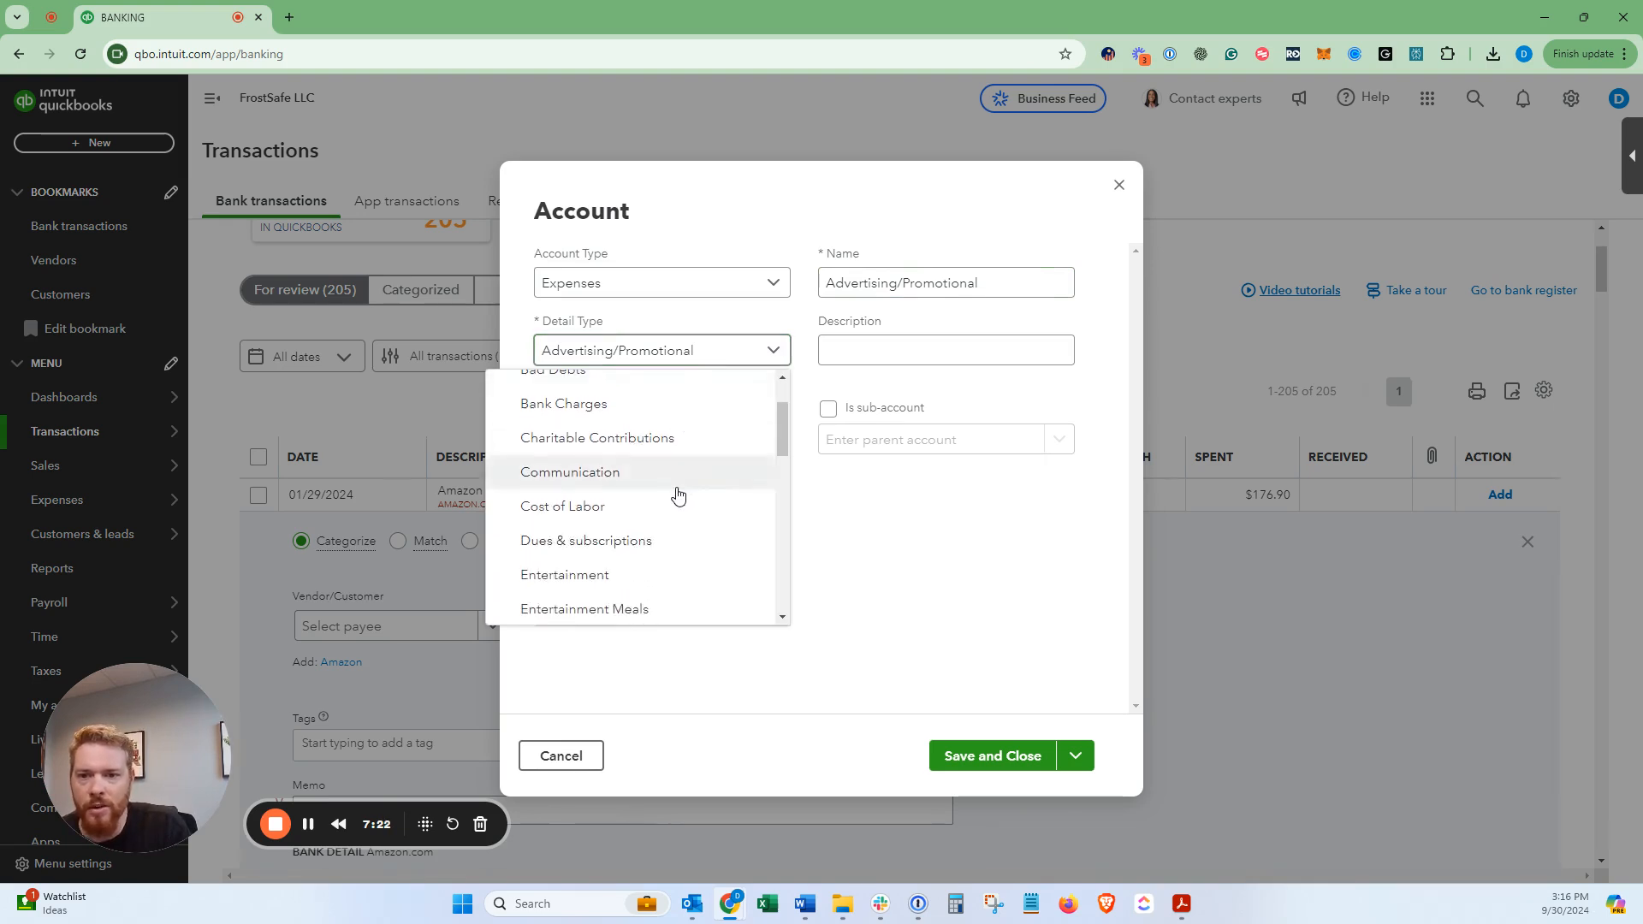
scroll(678, 497, "down", 3)
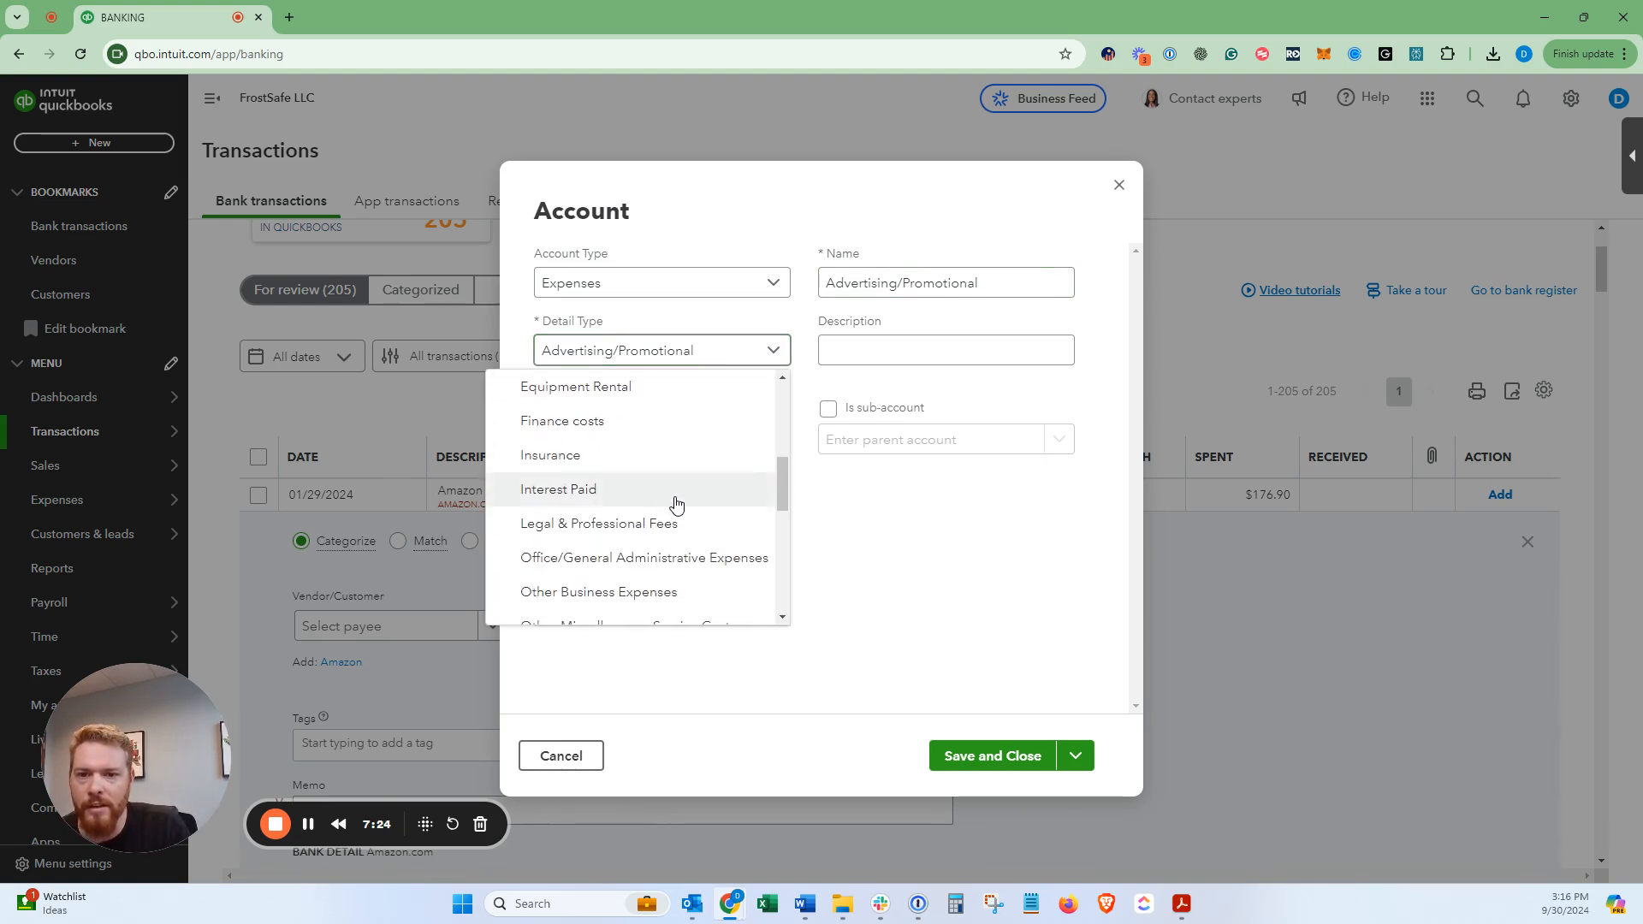
left_click(676, 557)
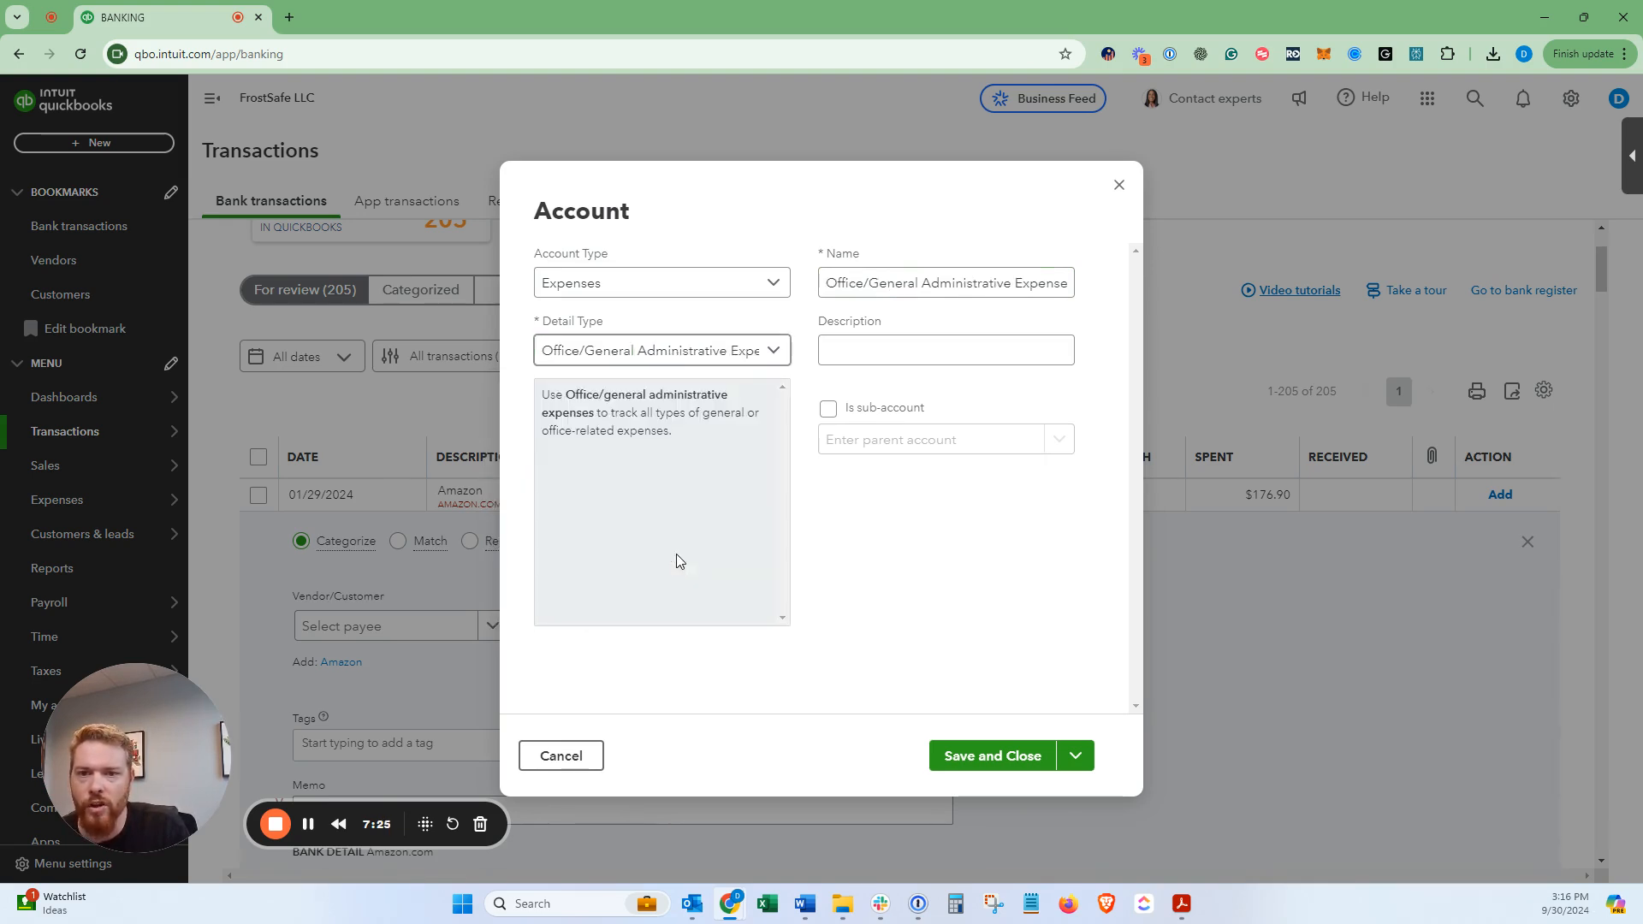
triple_click(930, 295)
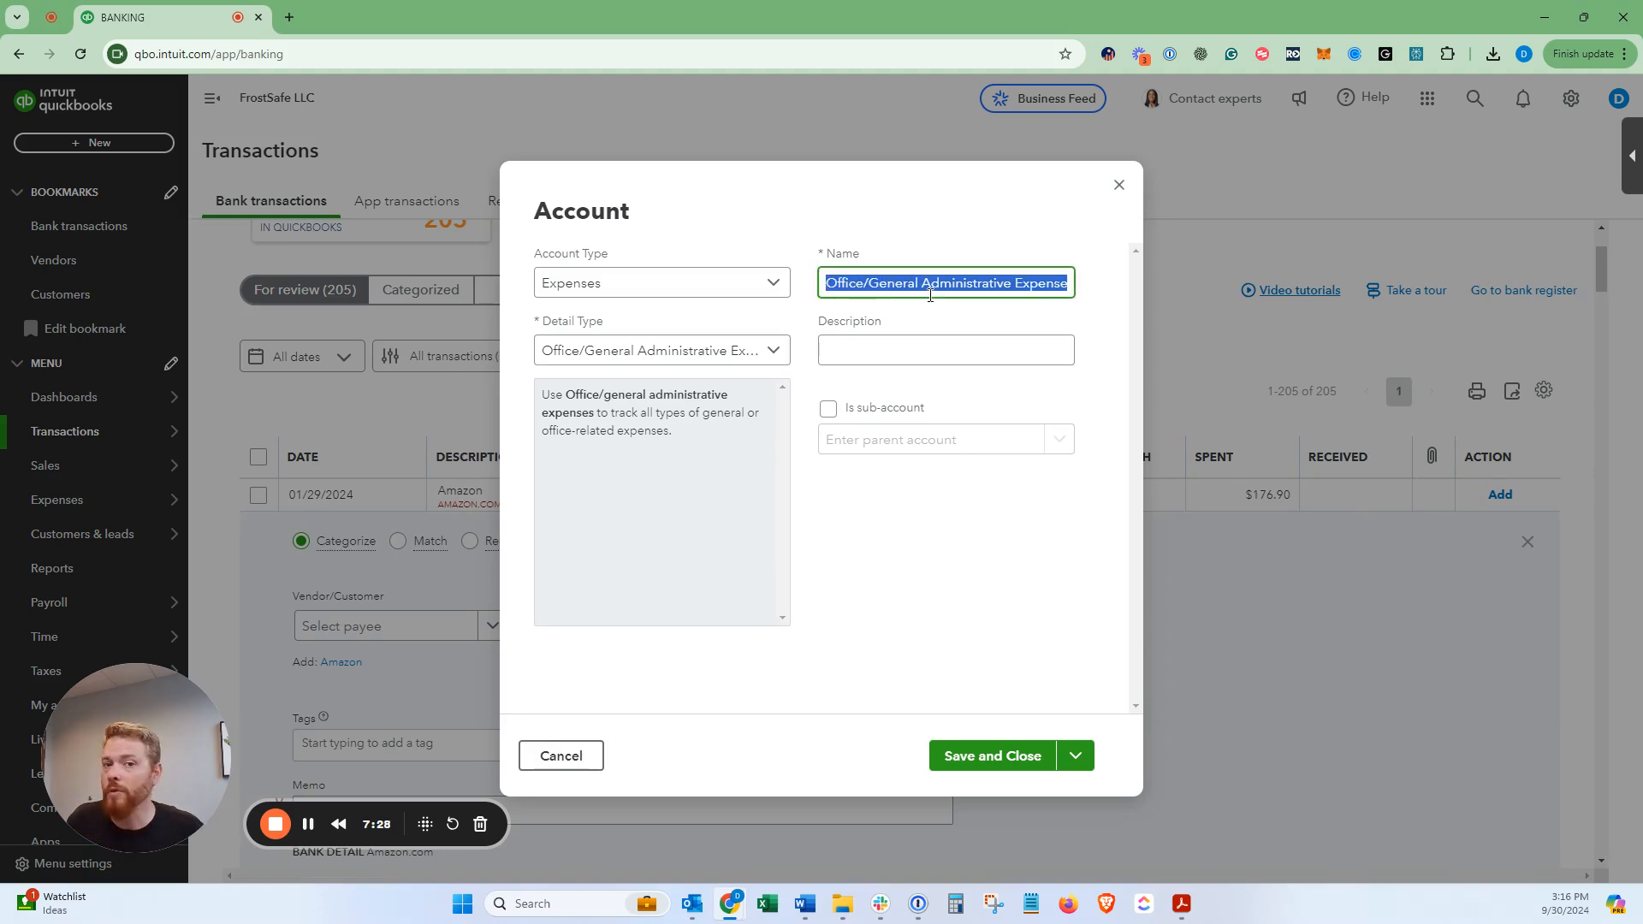
type("Off")
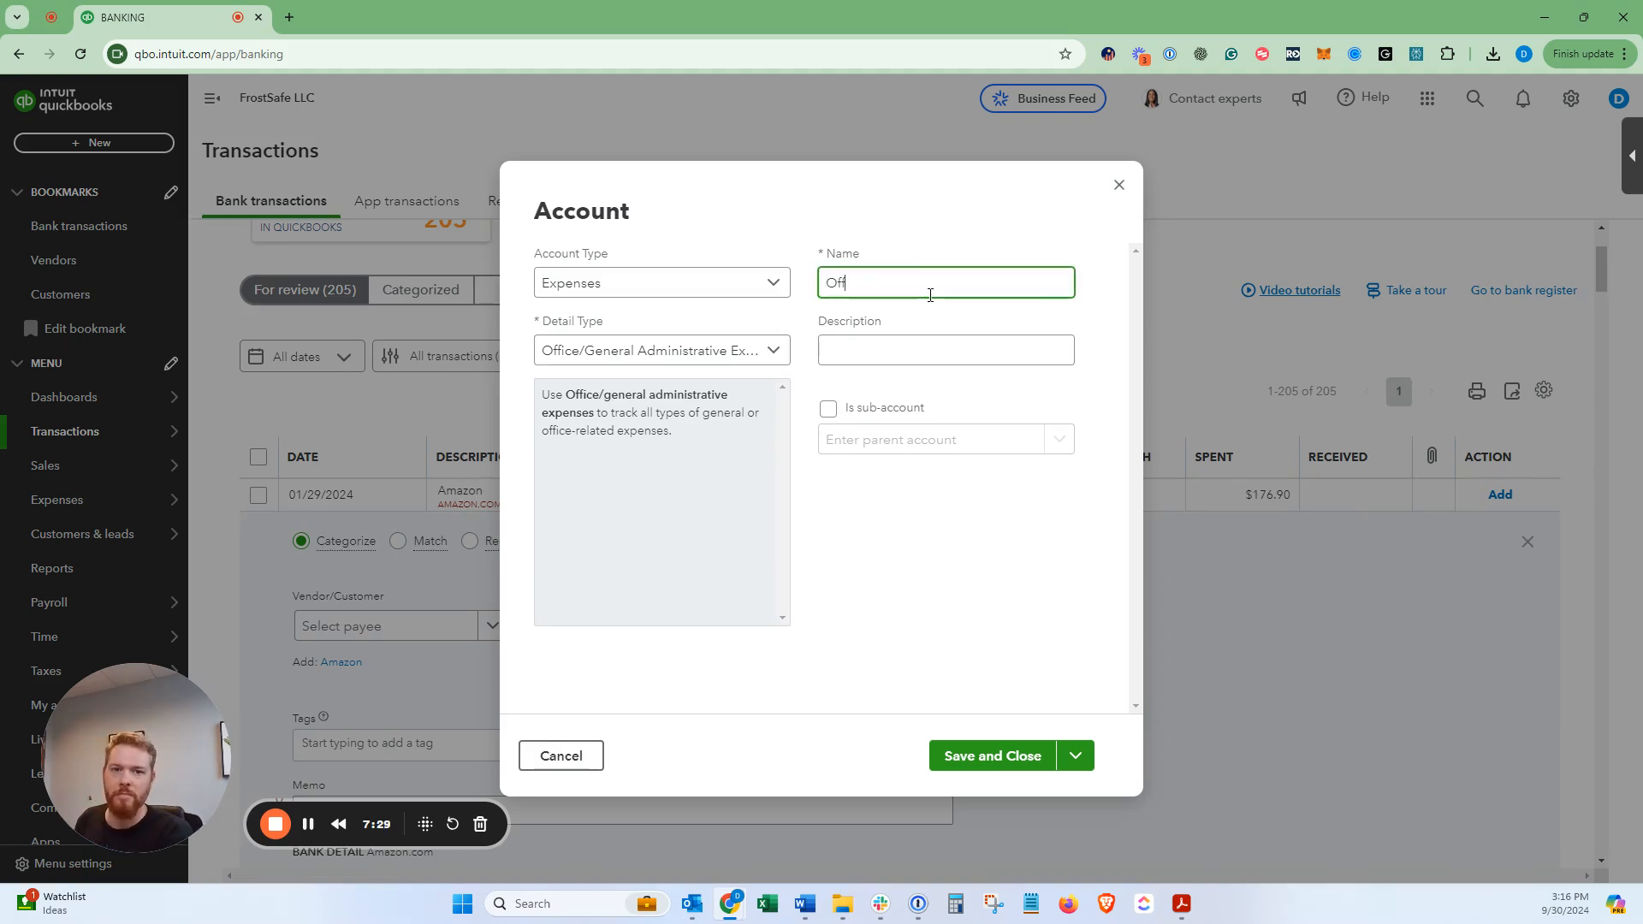
type("ice Supplies")
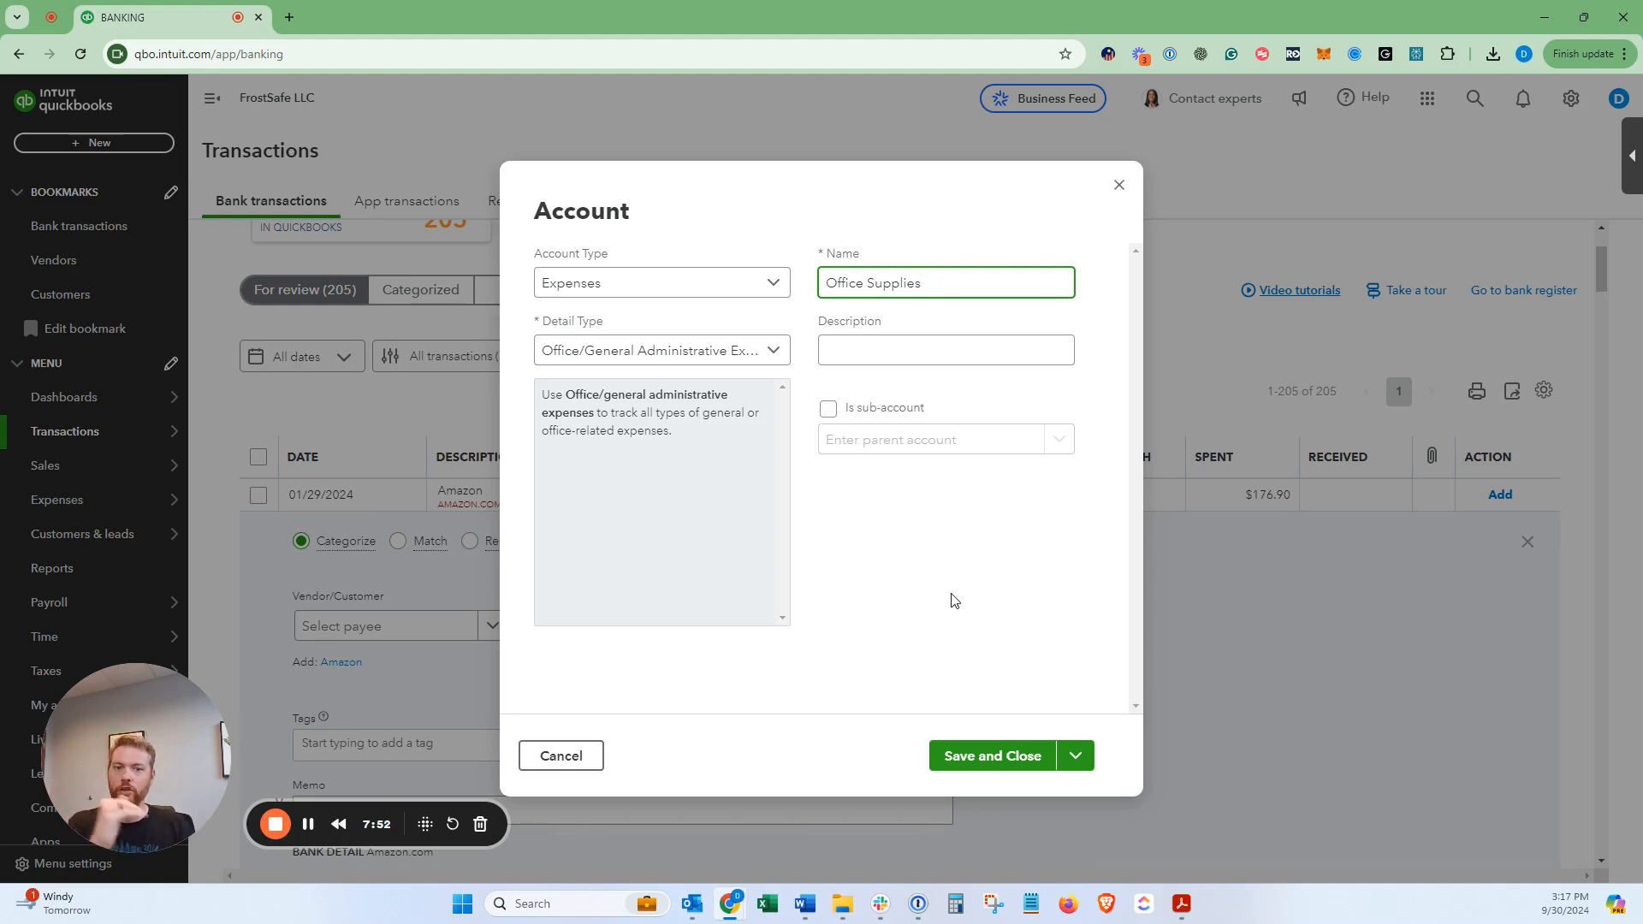
- Try making Office Supplies a sub-account of Shipping, and clear the sub-account option again
left_click(828, 409)
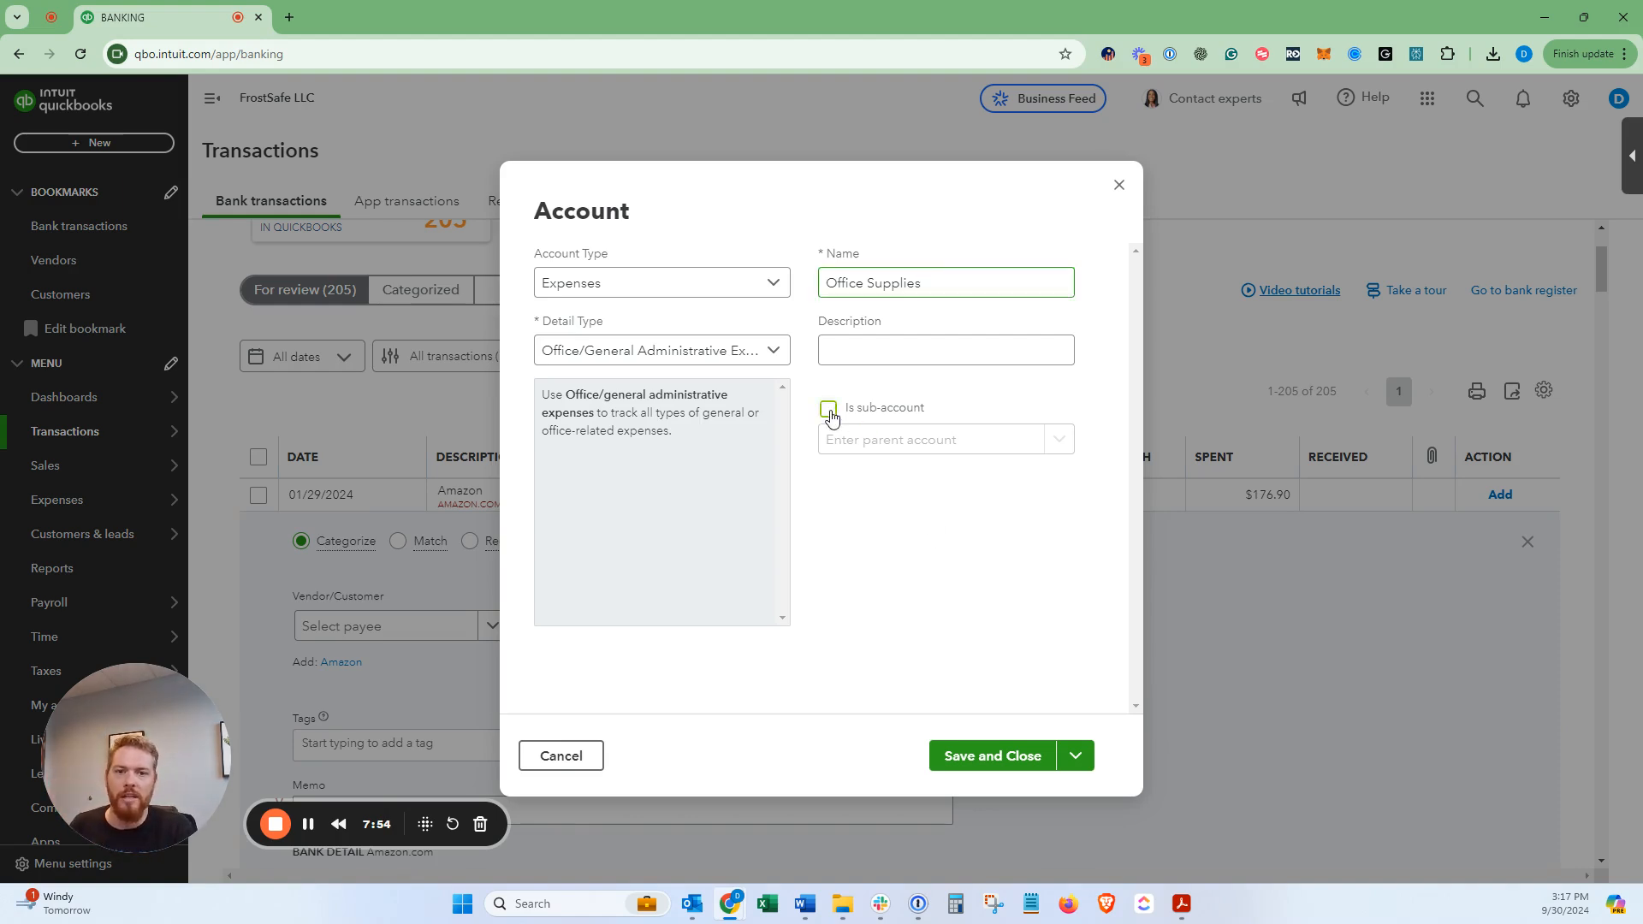
left_click(844, 441)
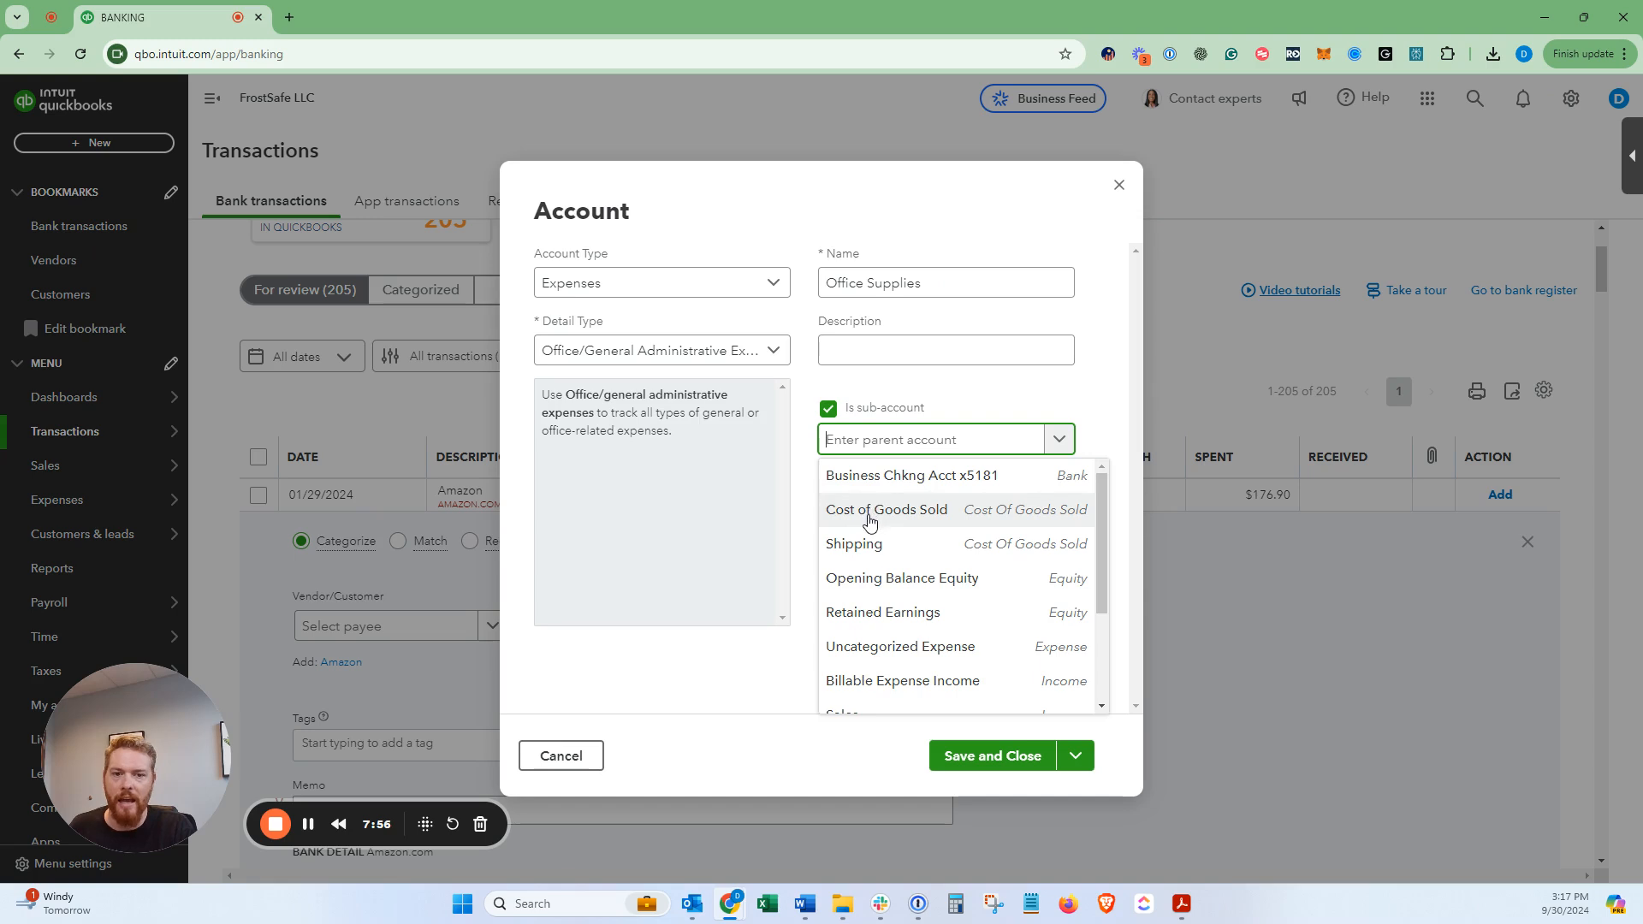
scroll(896, 591, "down", 2)
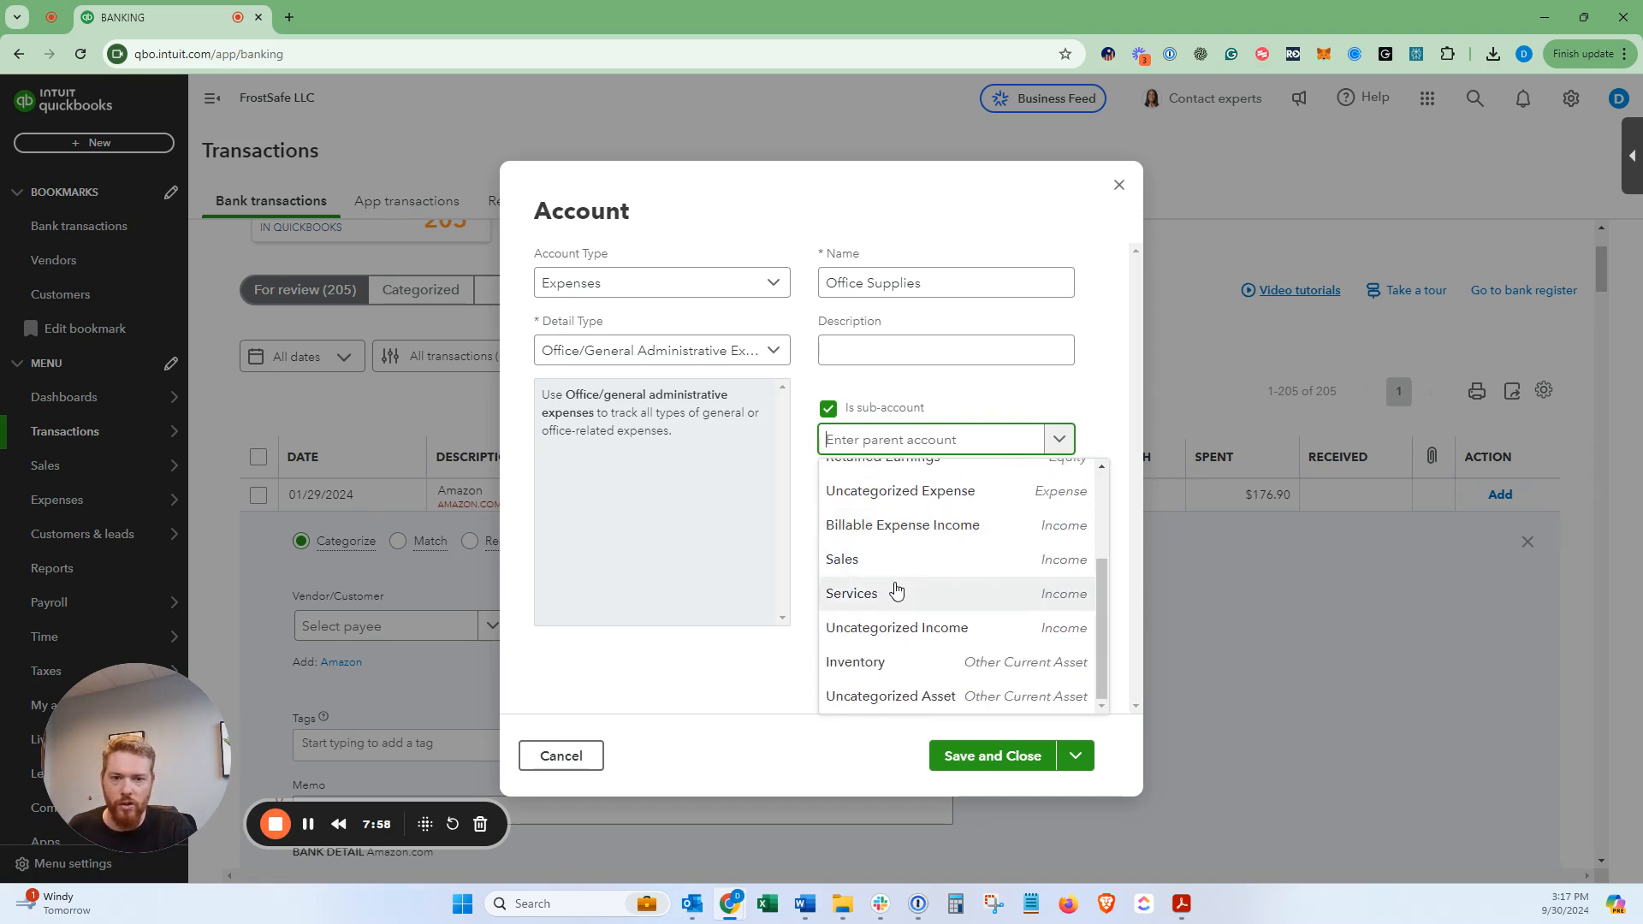
left_click(898, 439)
left_click(898, 442)
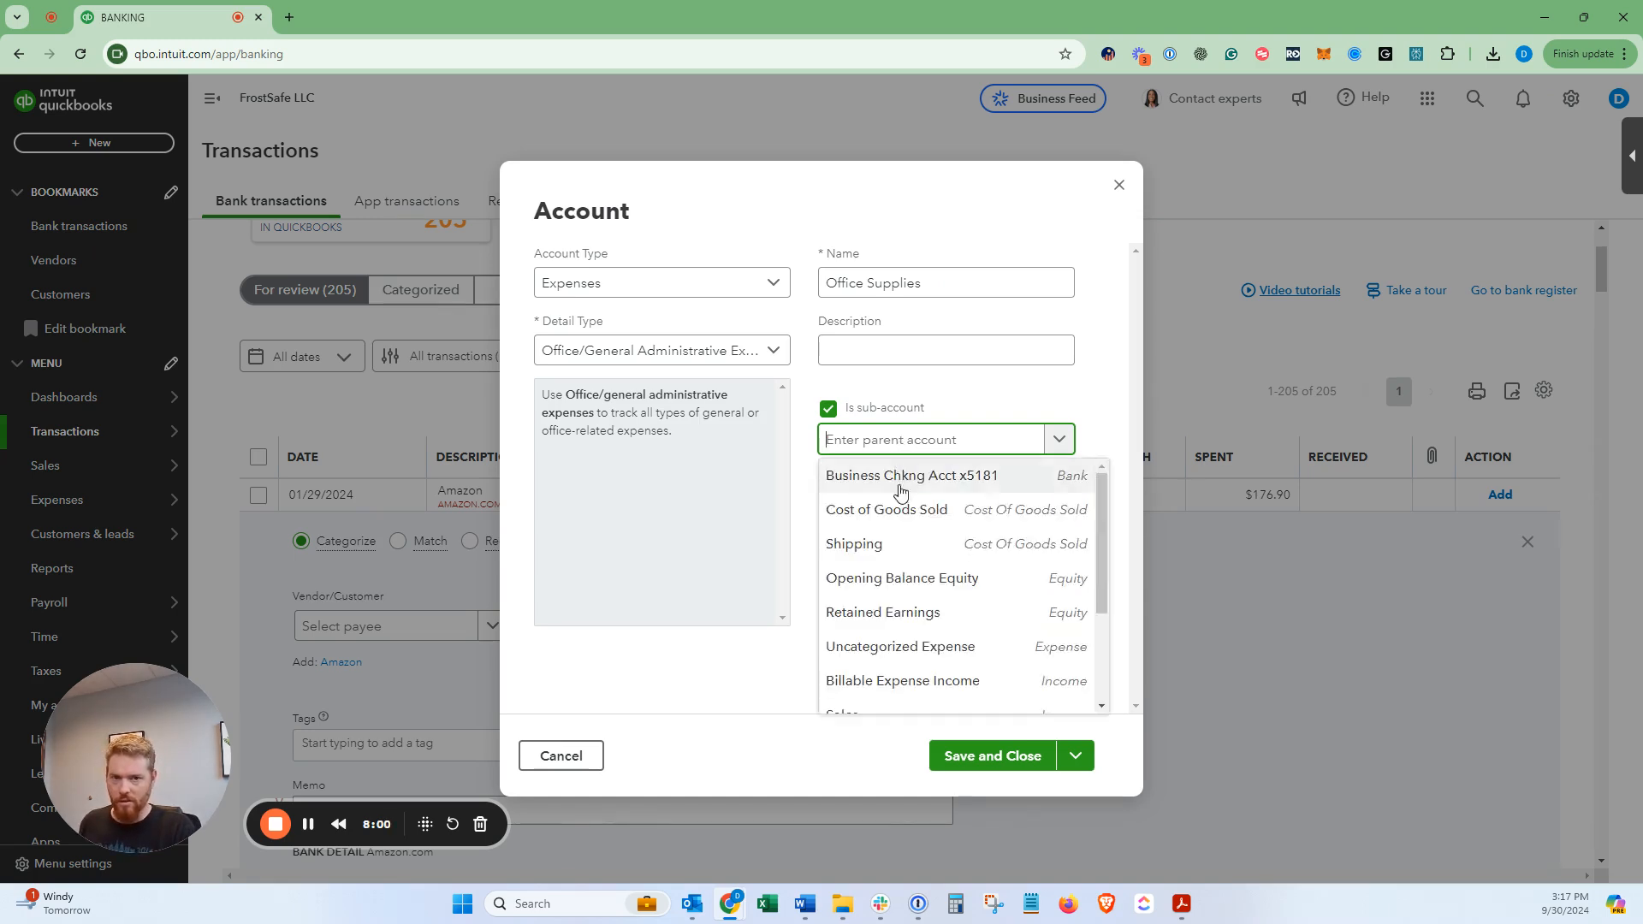
left_click(900, 544)
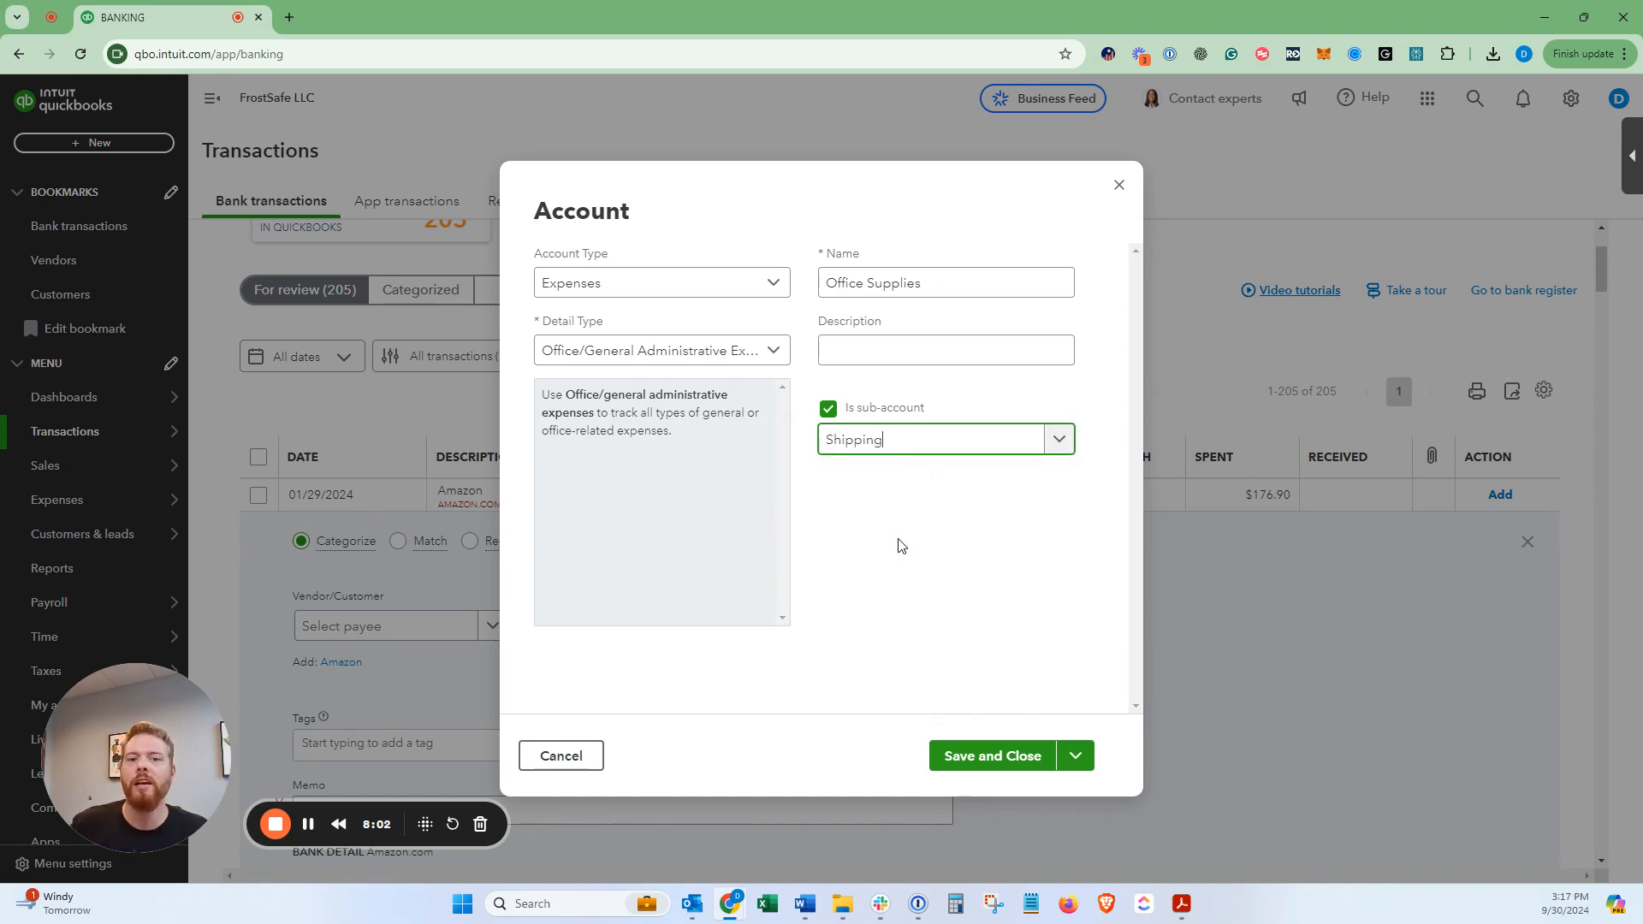
left_click(894, 282)
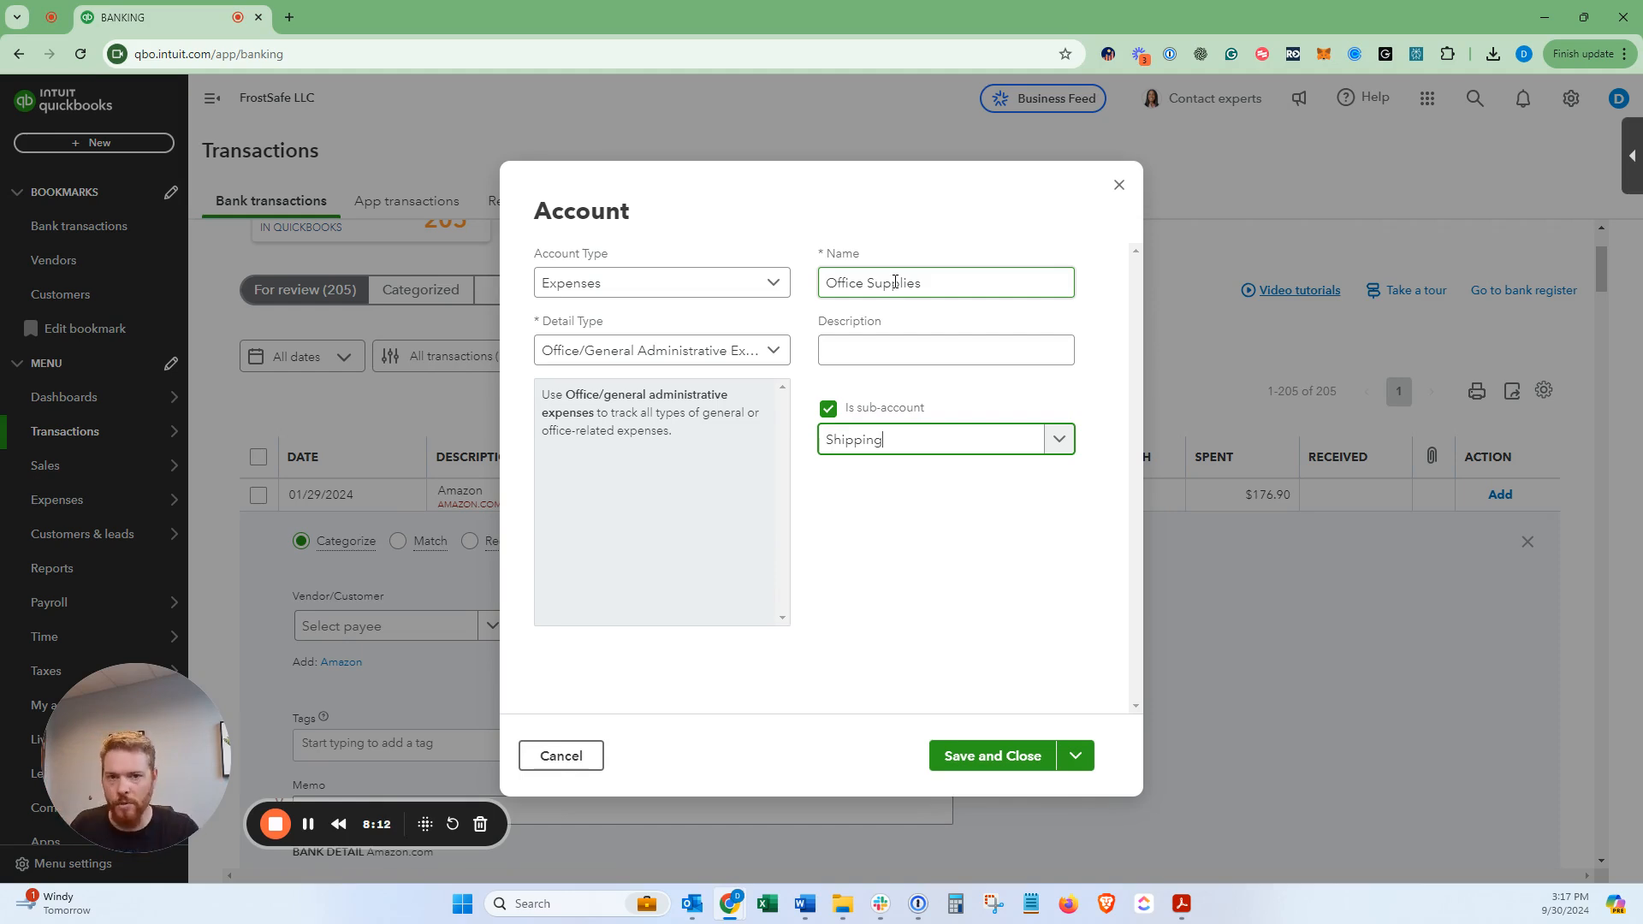
left_click(827, 414)
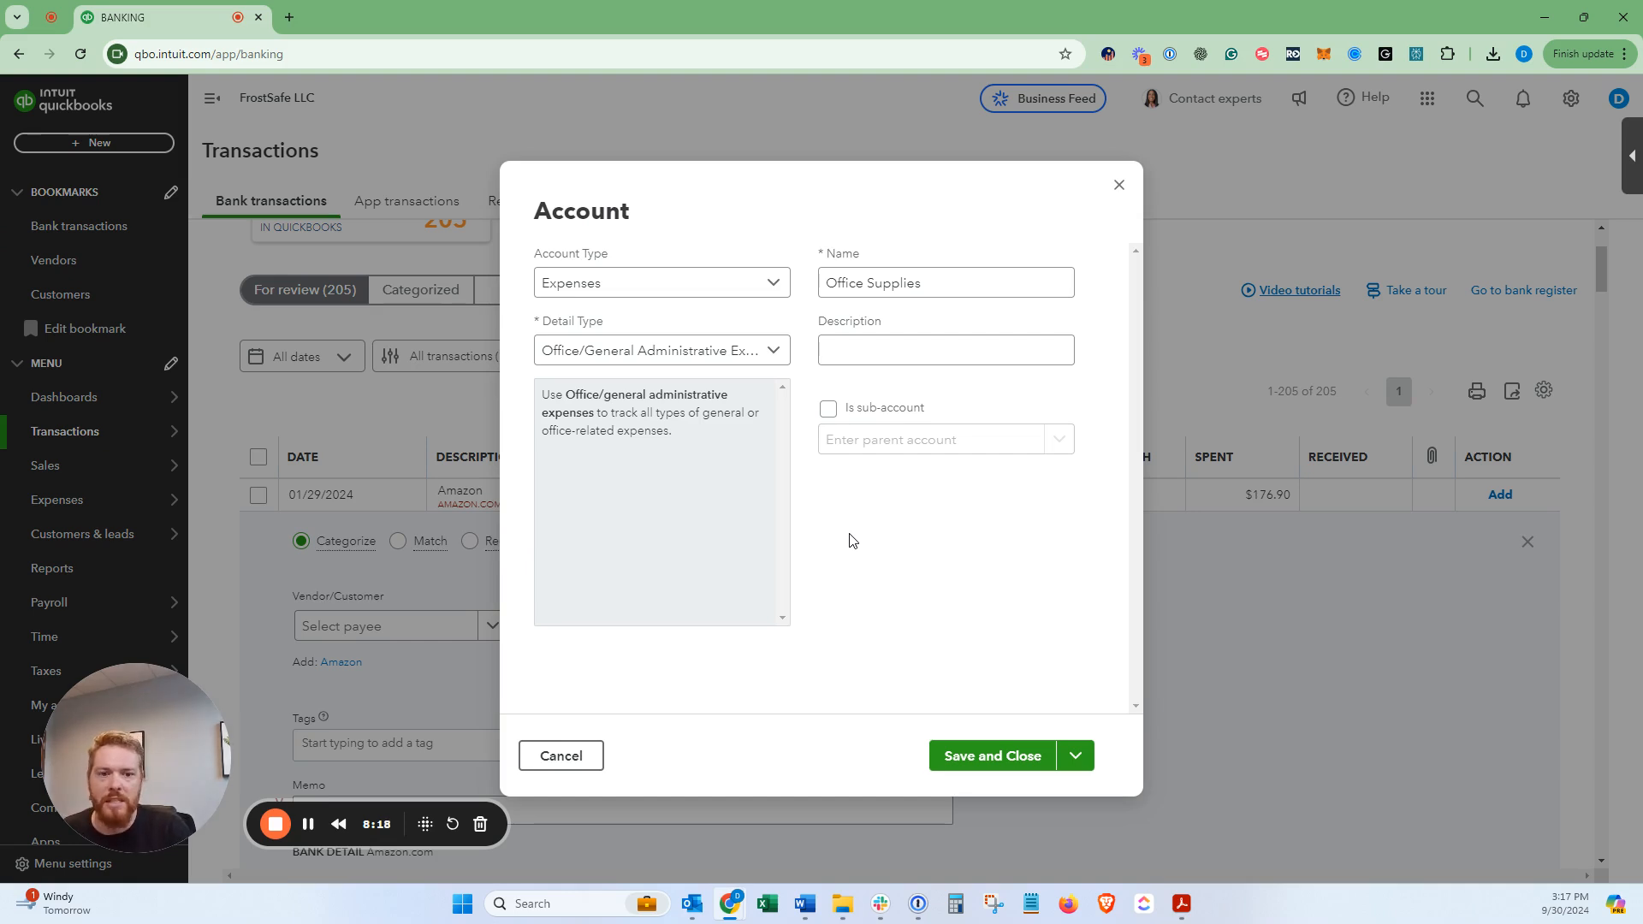
- Save the new Office Supplies account and check its entry in the Amazon transaction's account list
left_click(984, 766)
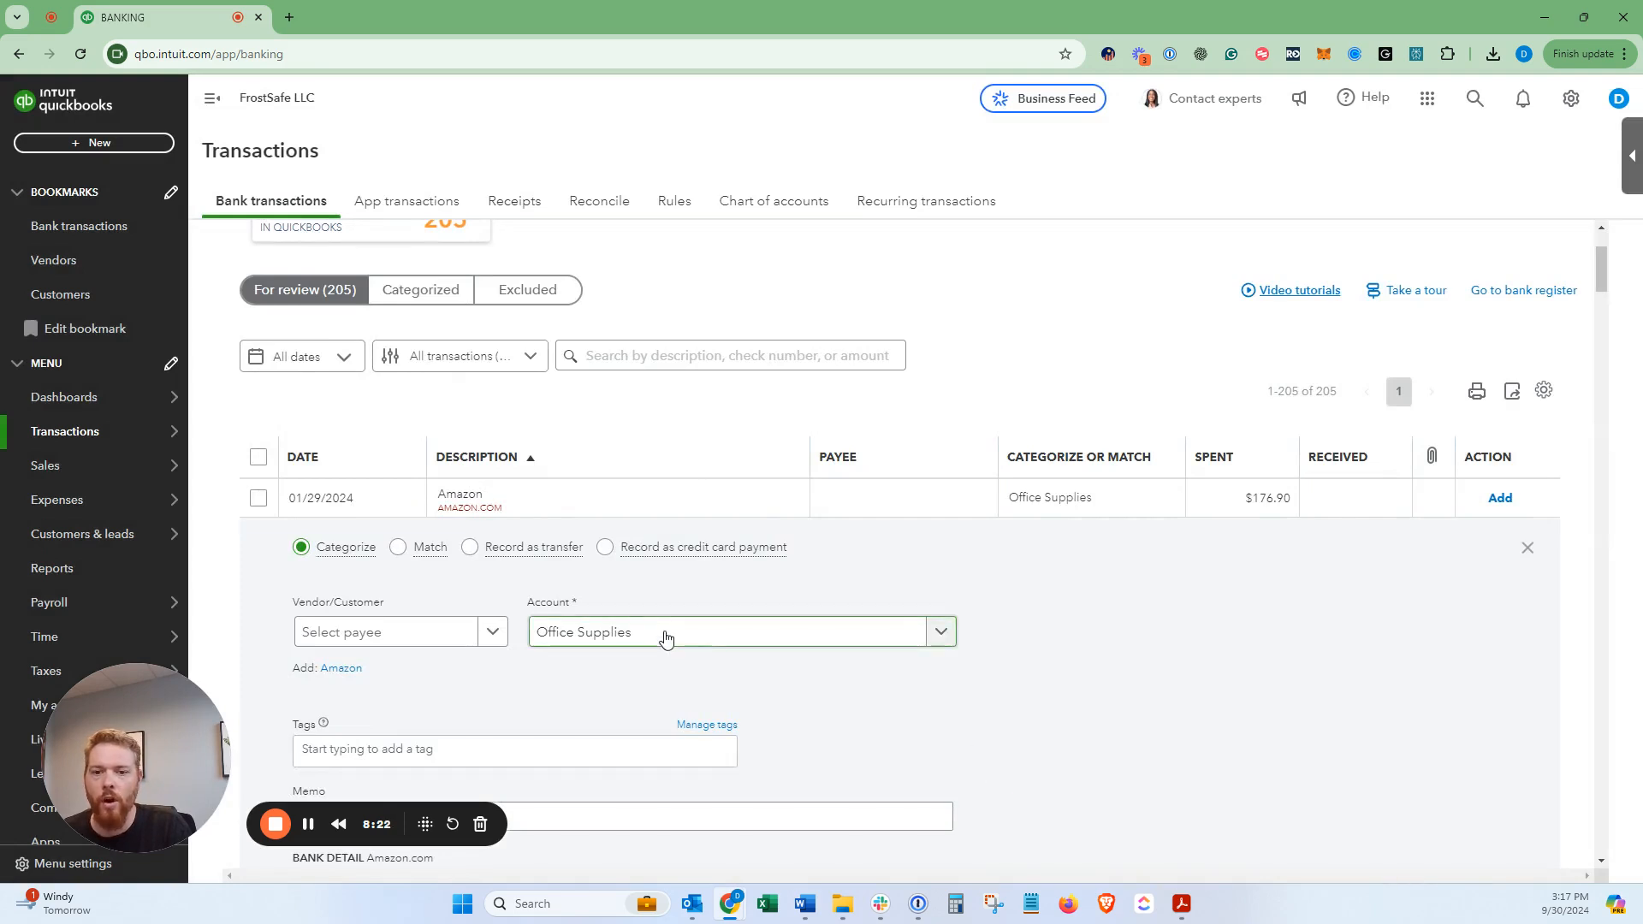
left_click(665, 638)
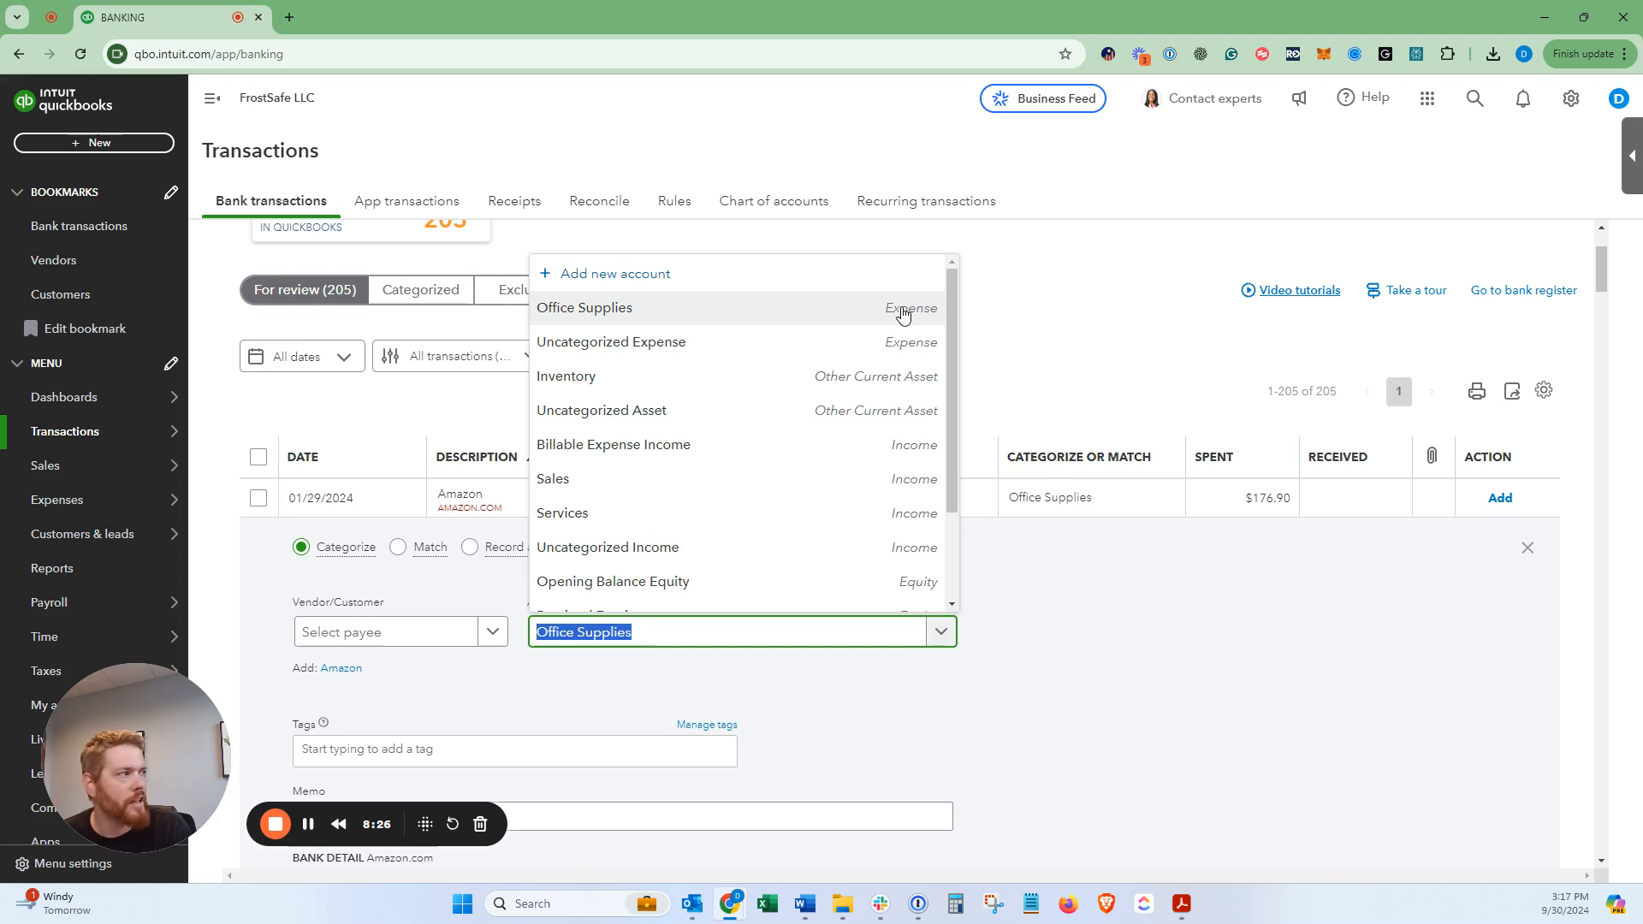
- Enter Amazon as the payee of the 01/29/2024 Amazon transaction and start adding it as a new contact
left_click(764, 604)
left_click(422, 637)
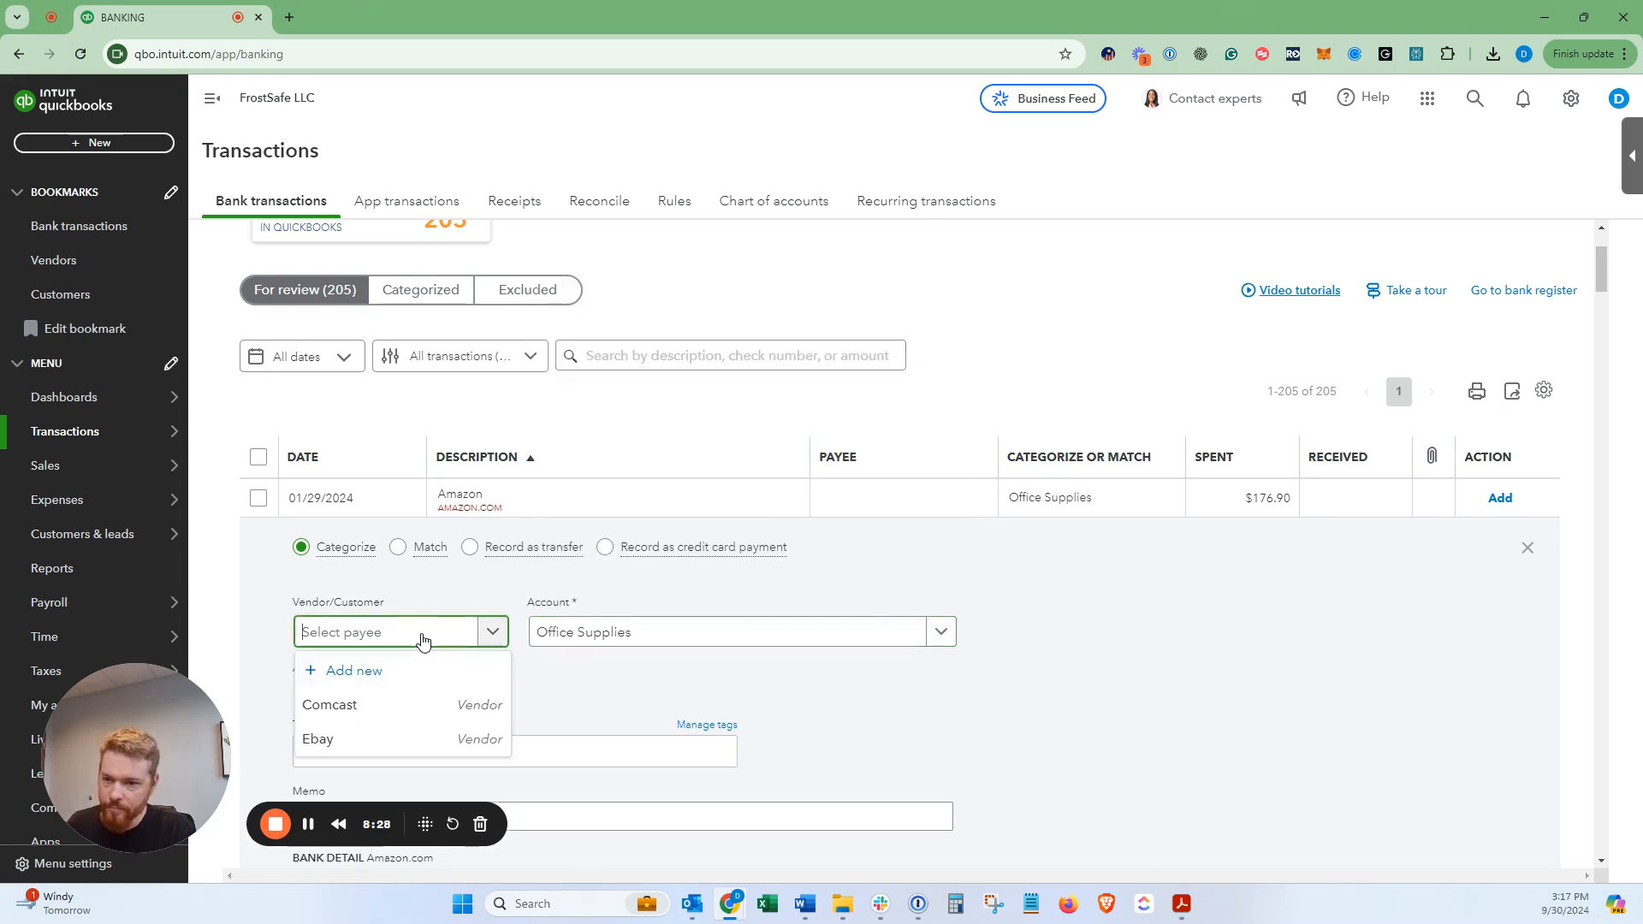
type("Amazon")
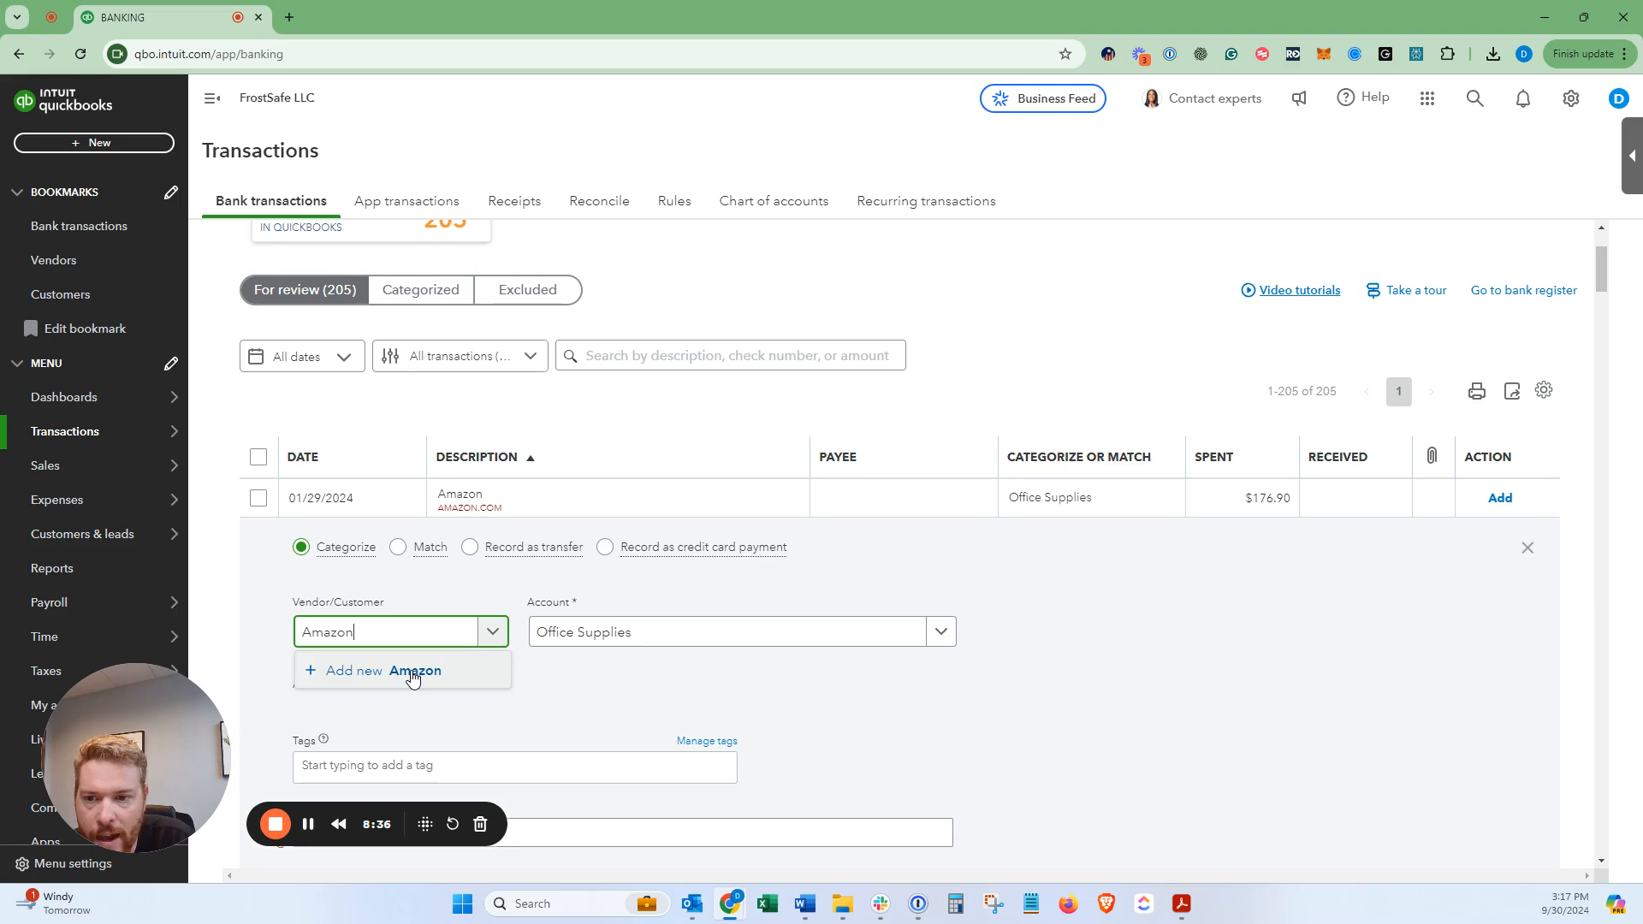
left_click(412, 672)
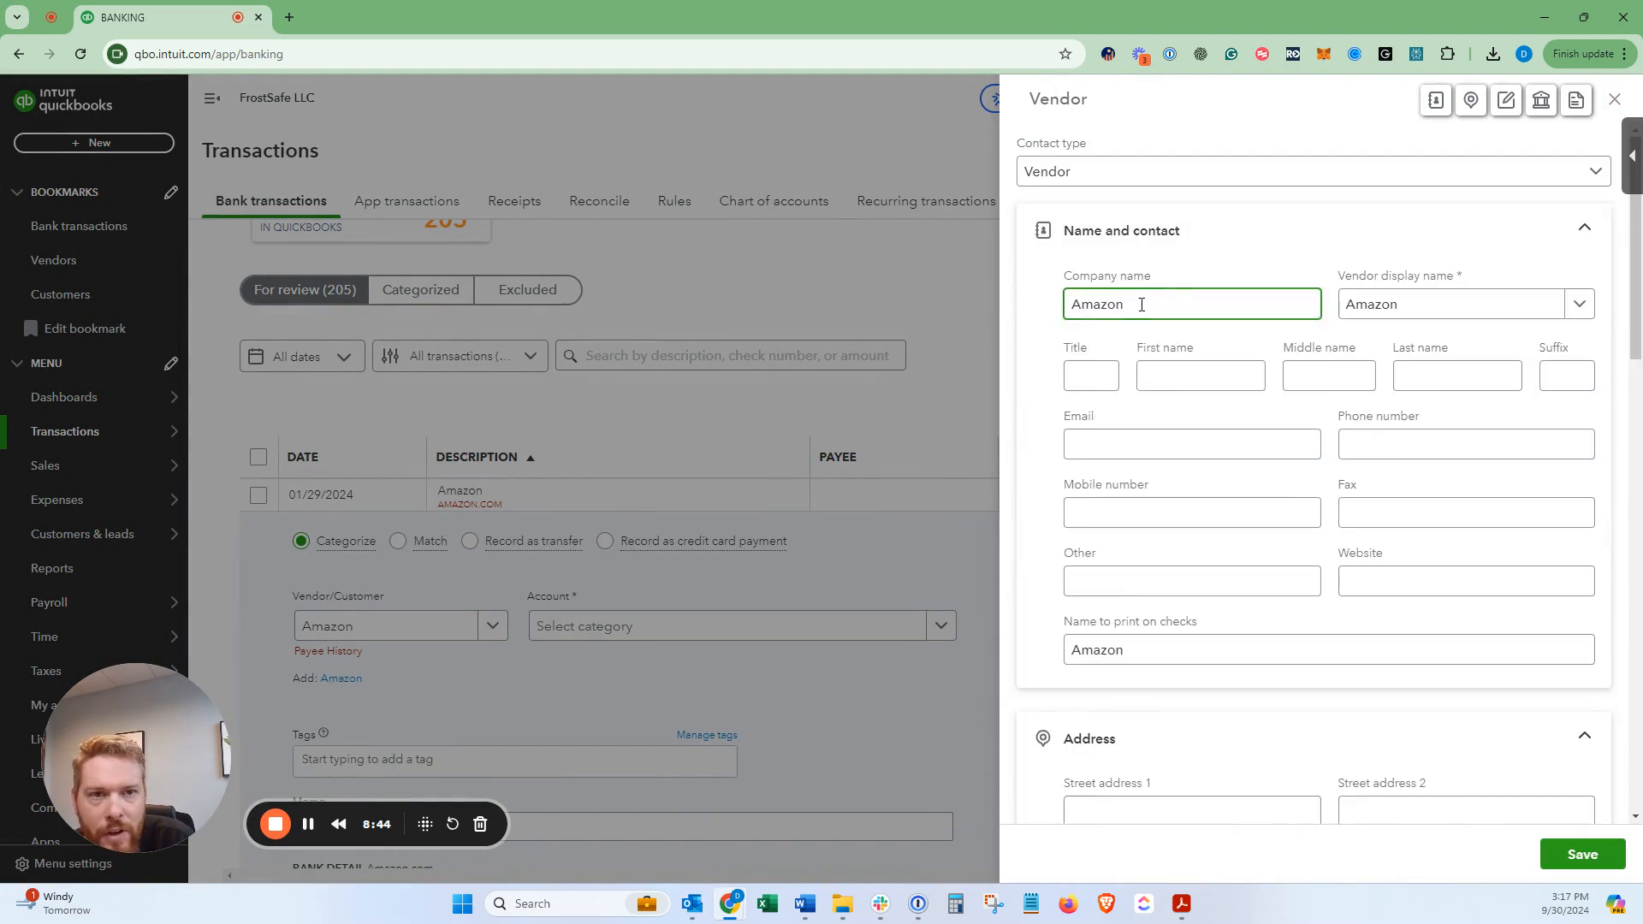
- Examine the contact type options and the name, contact and address fields of the new Amazon vendor
left_click(1051, 175)
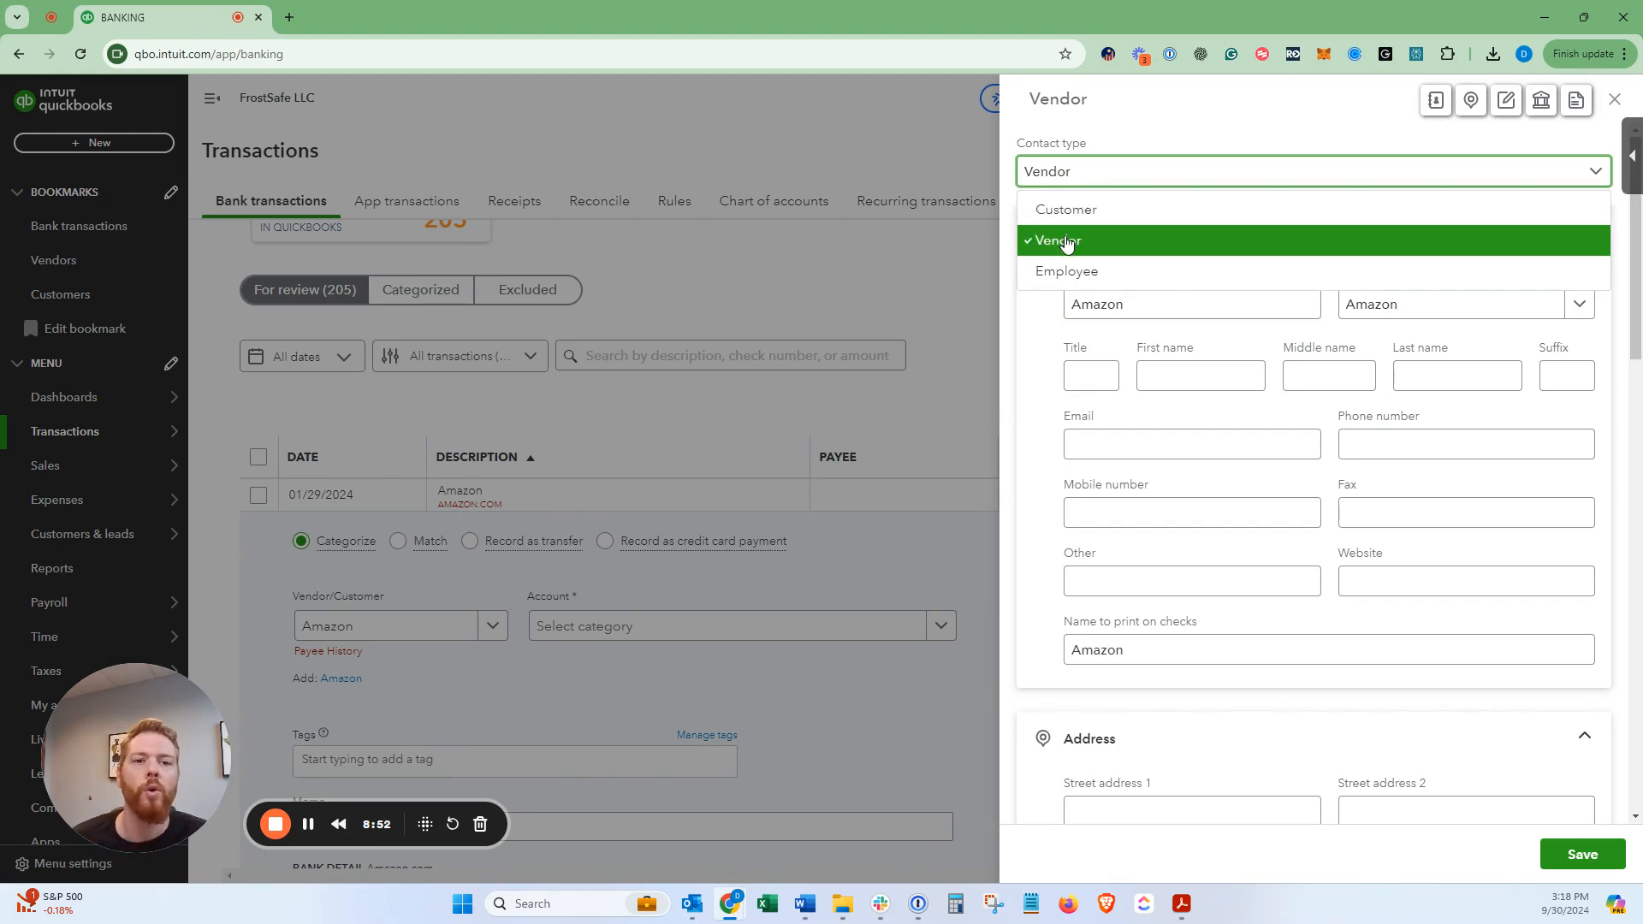
left_click(1130, 135)
left_click(1137, 299)
left_click(1122, 440)
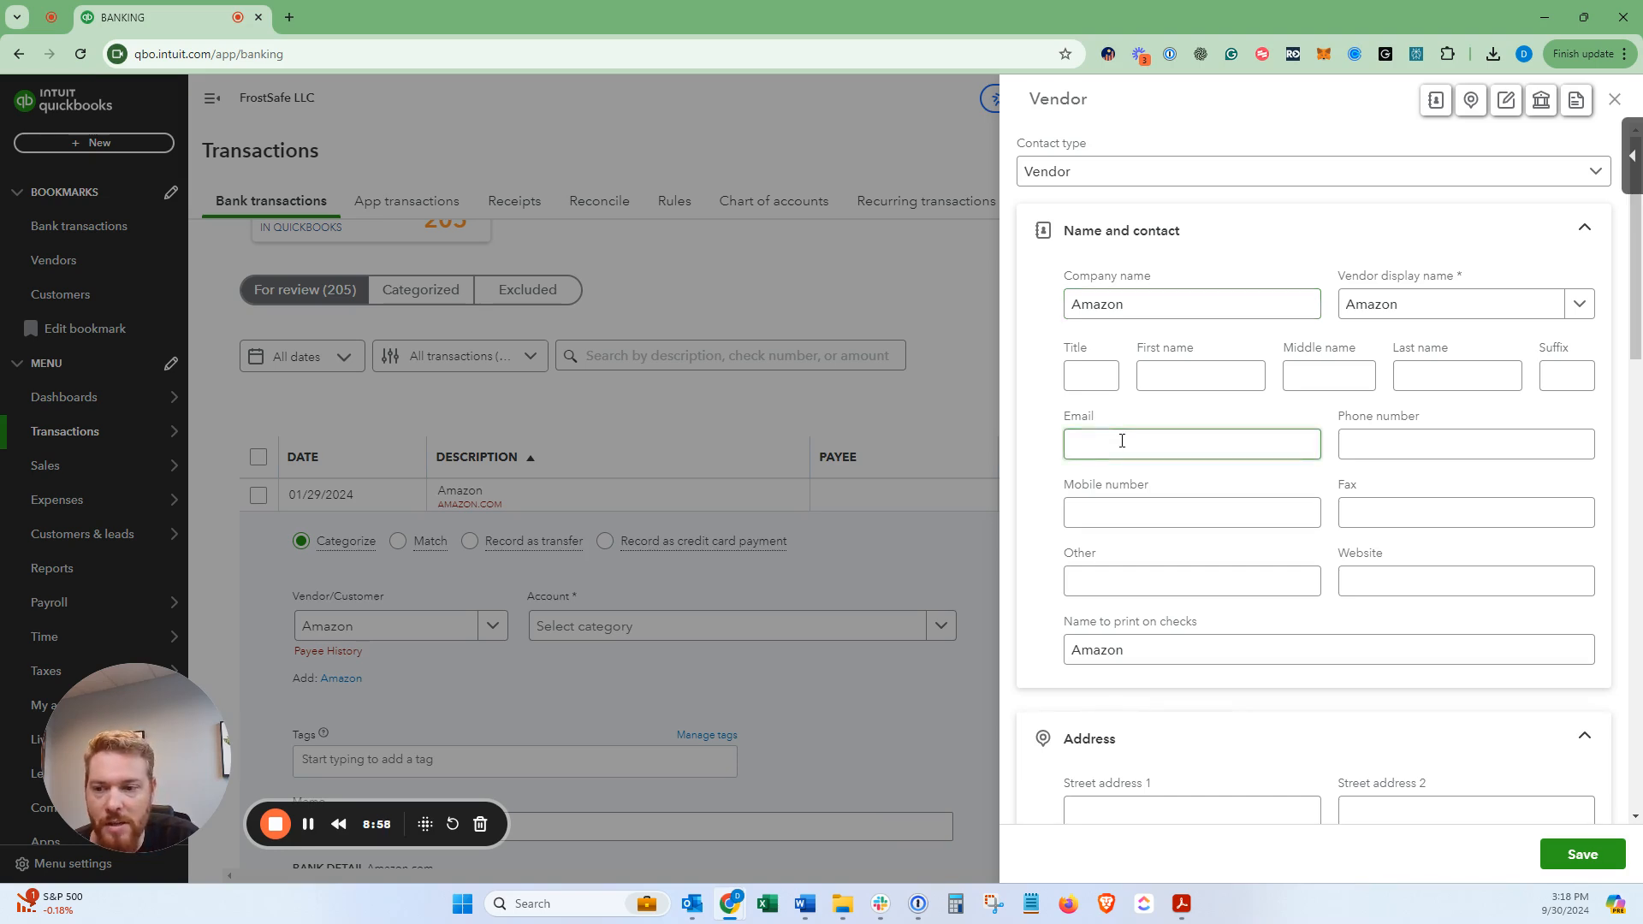
left_click(1362, 441)
left_click(1252, 483)
scroll(1252, 483, "down", 4)
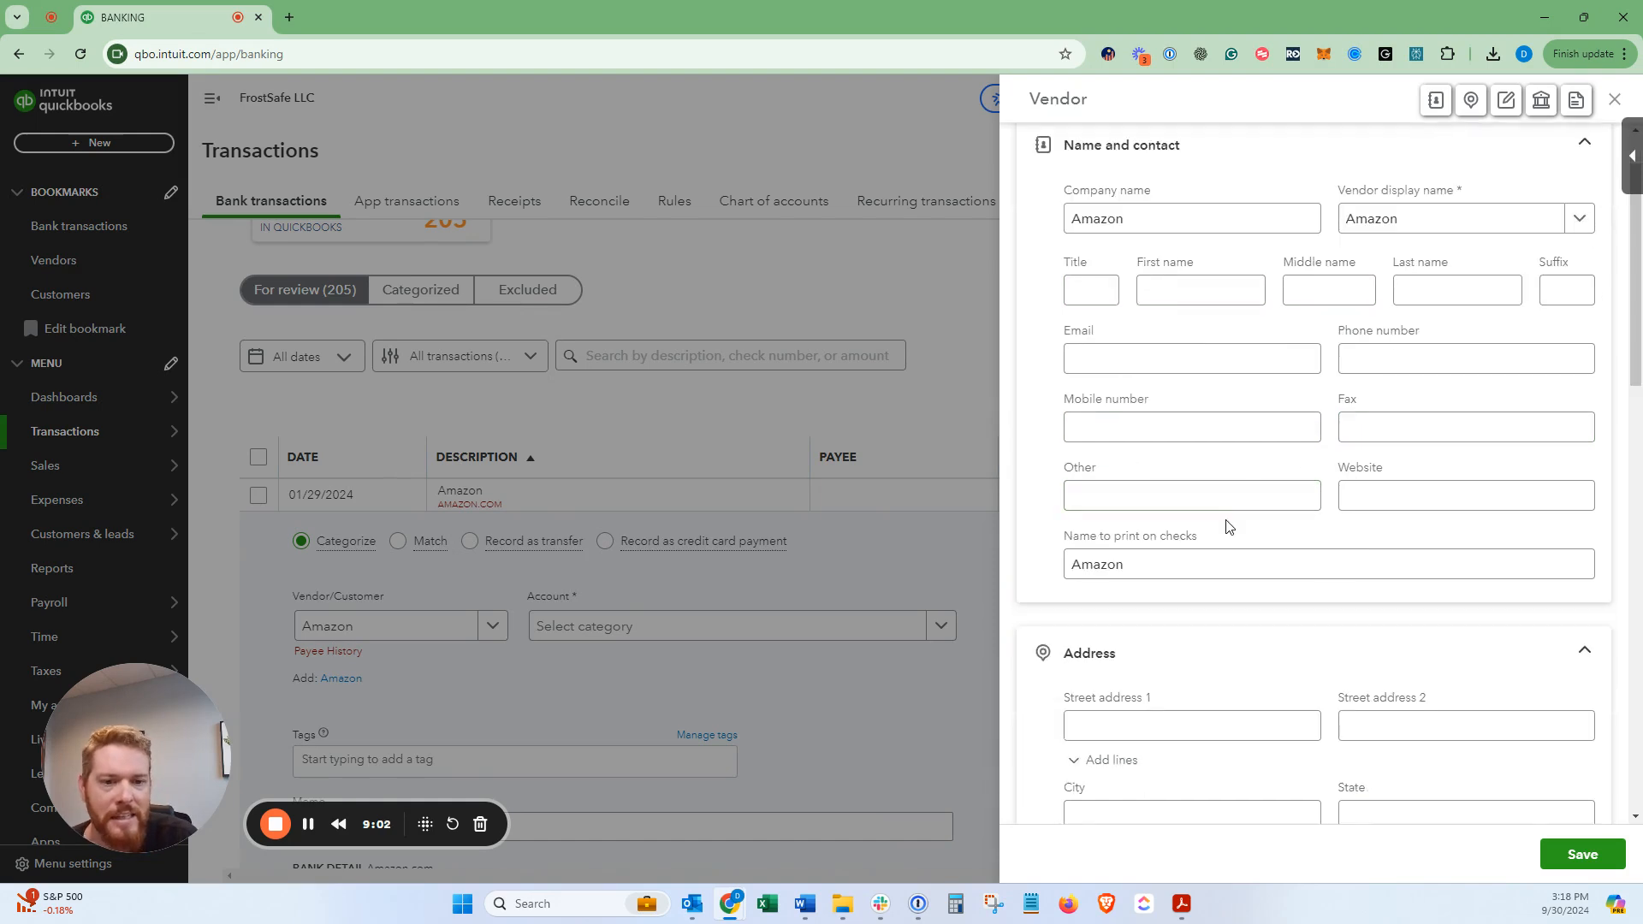
left_click(1222, 466)
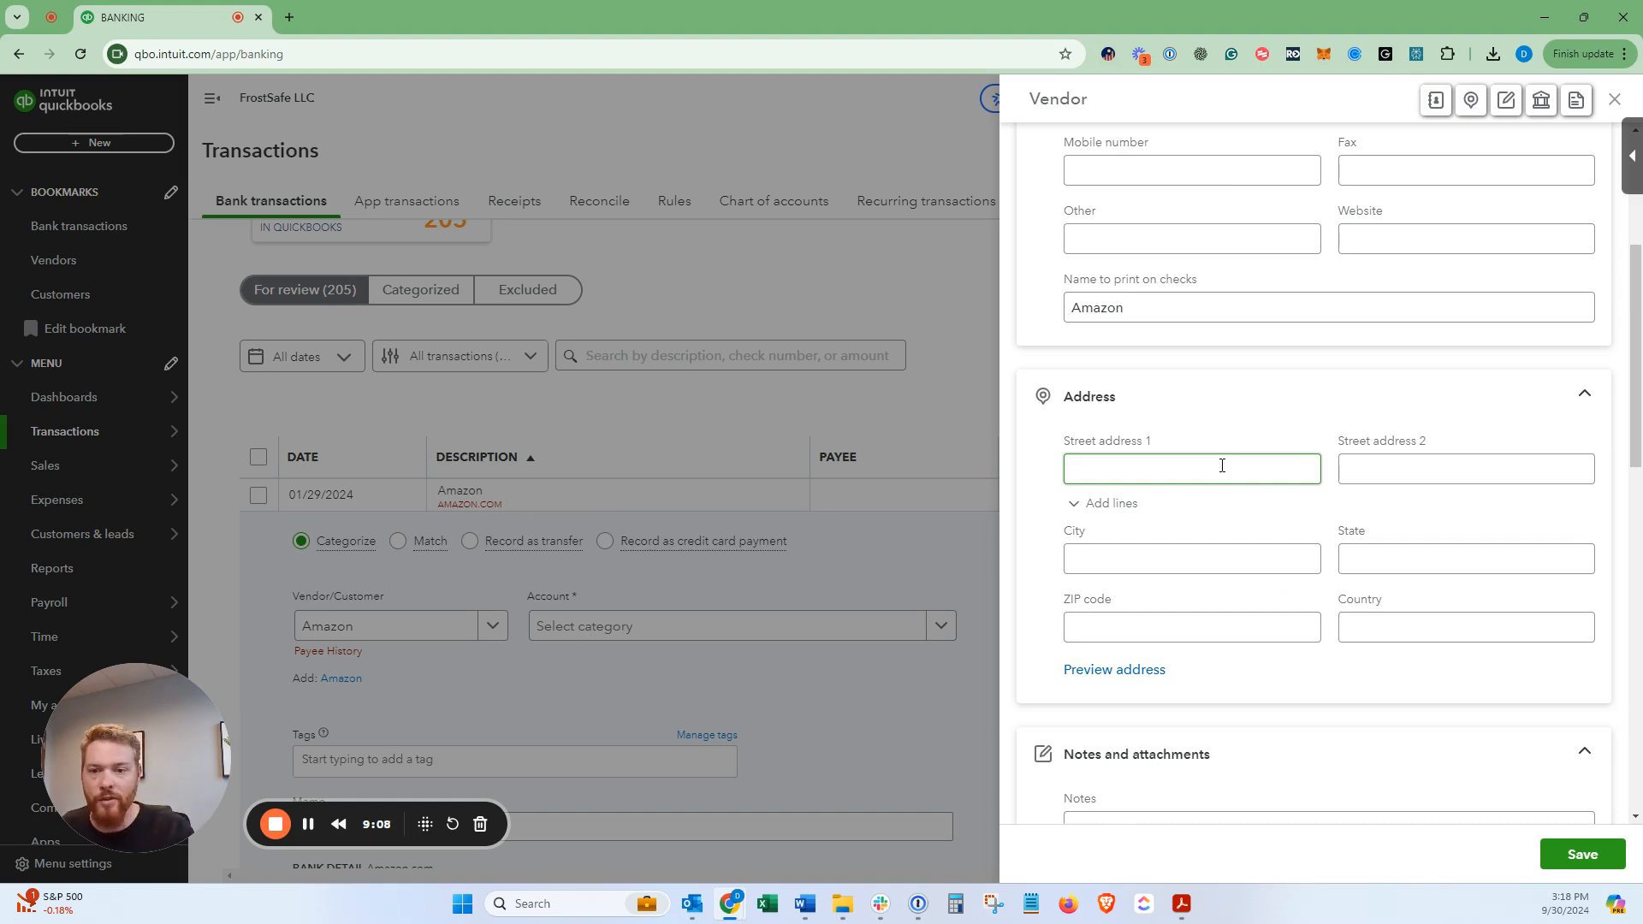
scroll(1243, 458, "up", 3)
left_click(1309, 360)
scroll(1309, 370, "up", 1)
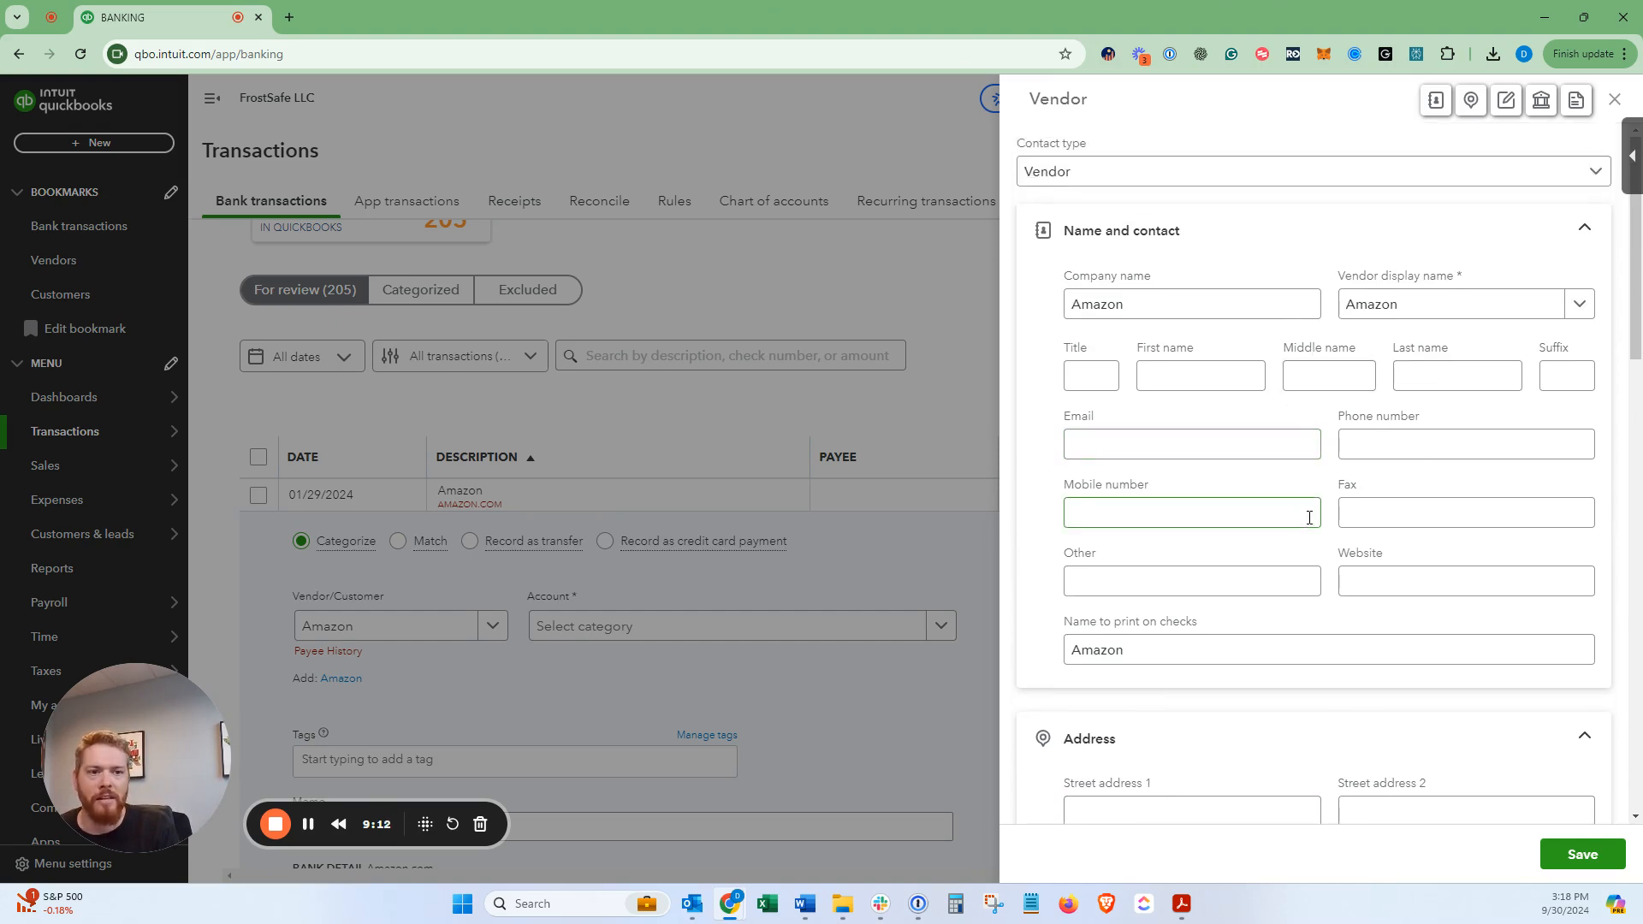
- Examine the vendor form's notes, ACH payment info and additional info sections, including the option to track payments for 1099
scroll(1302, 469, "down", 1)
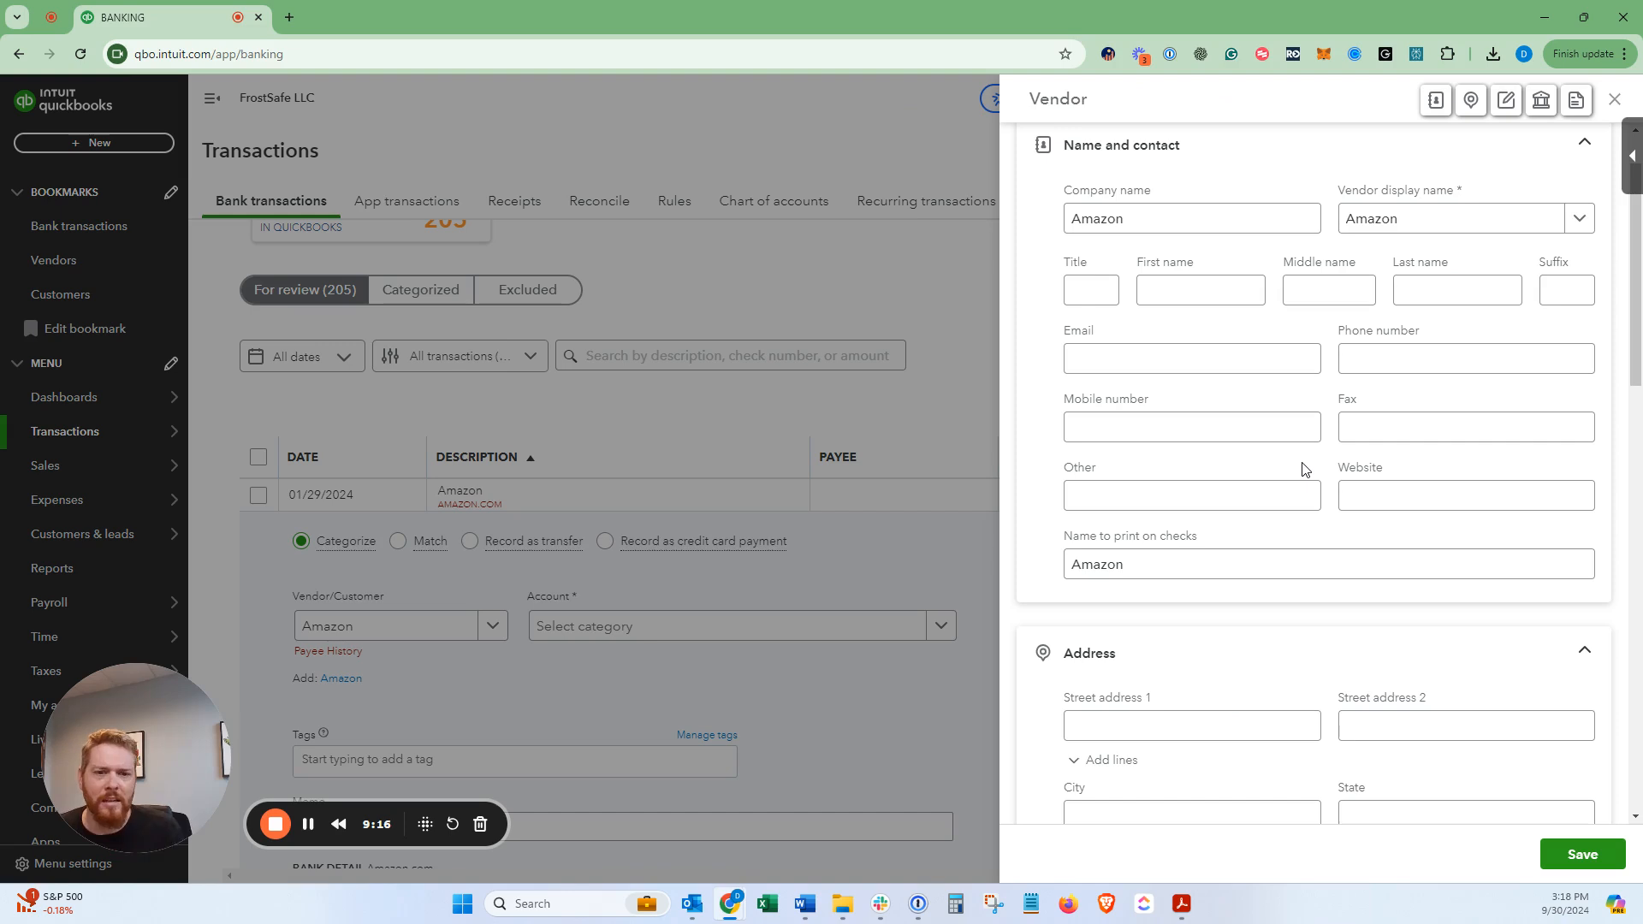
scroll(1304, 470, "down", 7)
left_click(1166, 514)
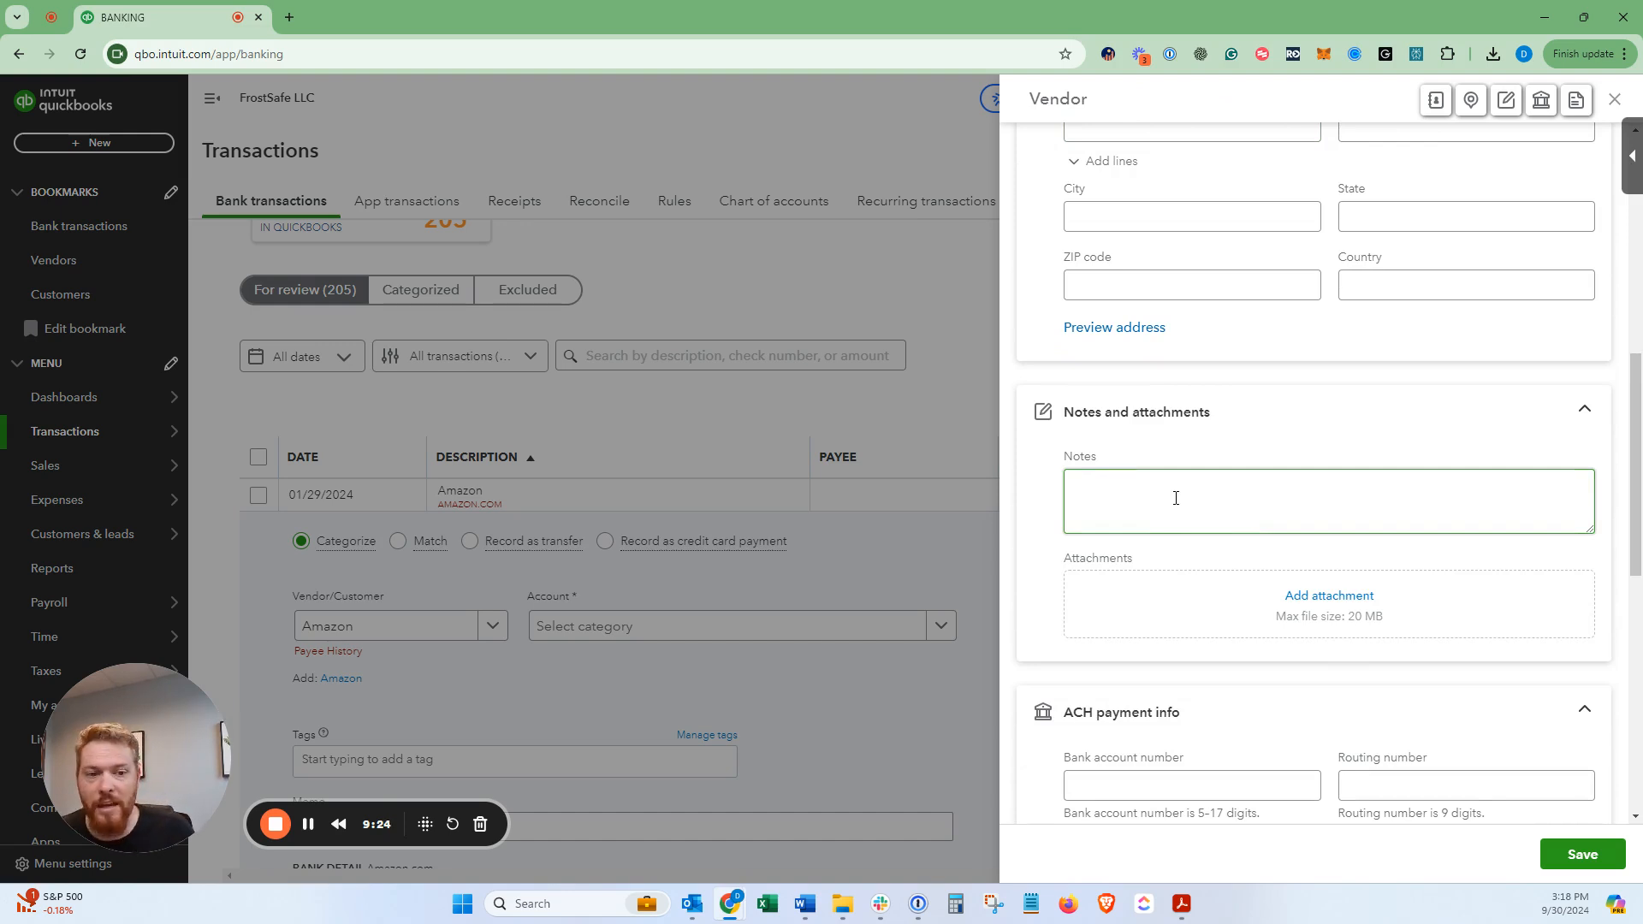
scroll(1177, 497, "down", 2)
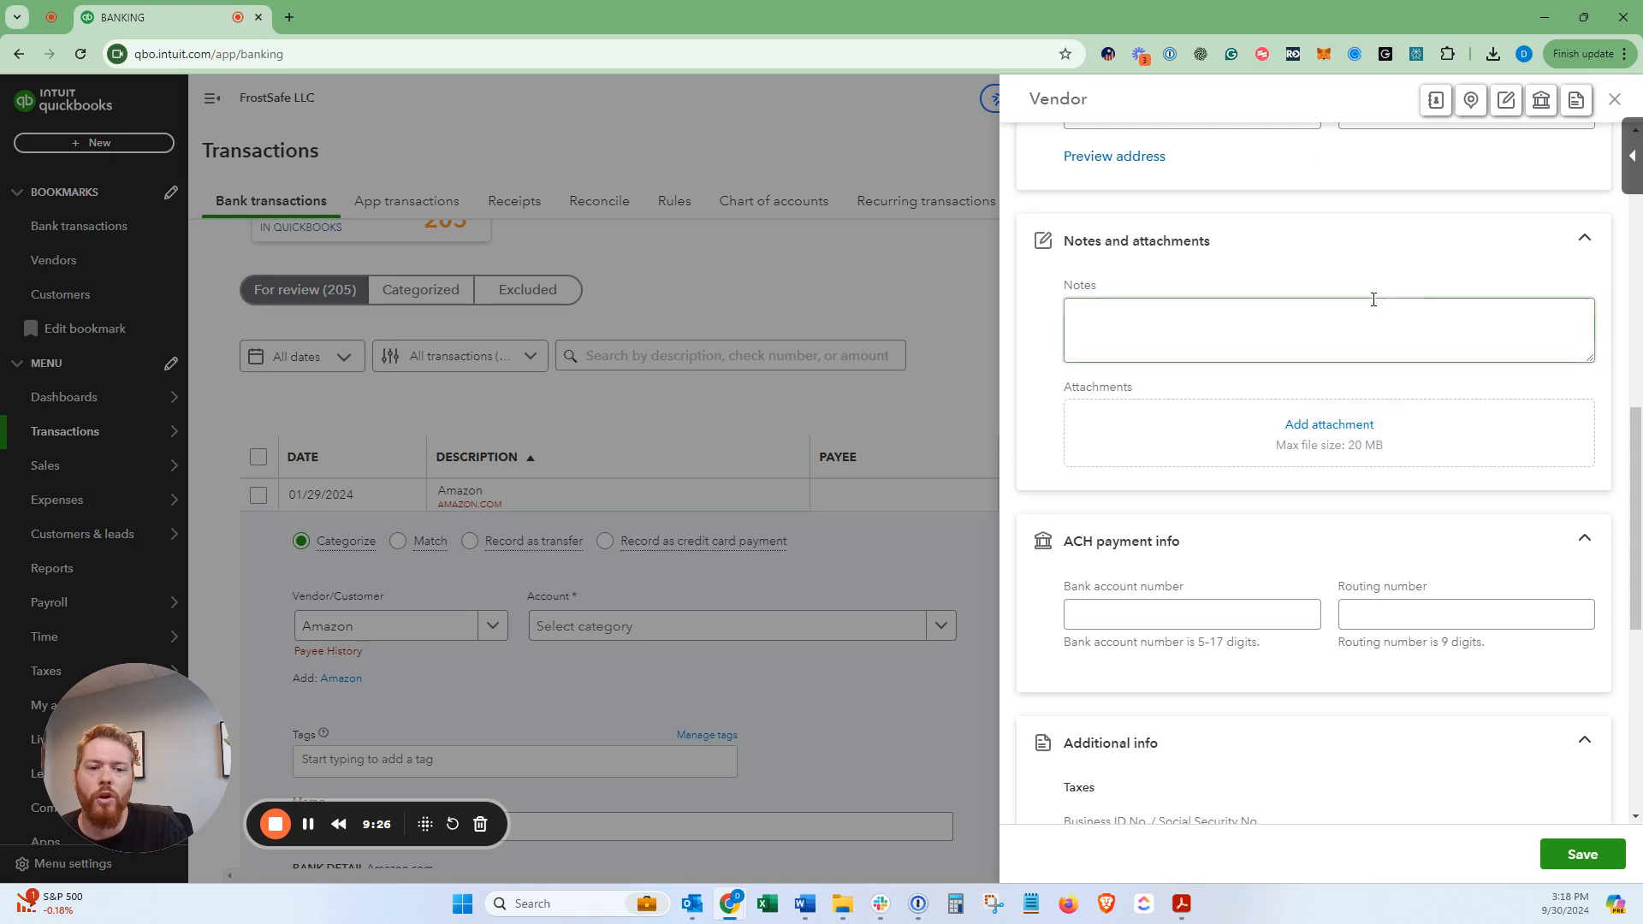
scroll(1355, 299, "down", 6)
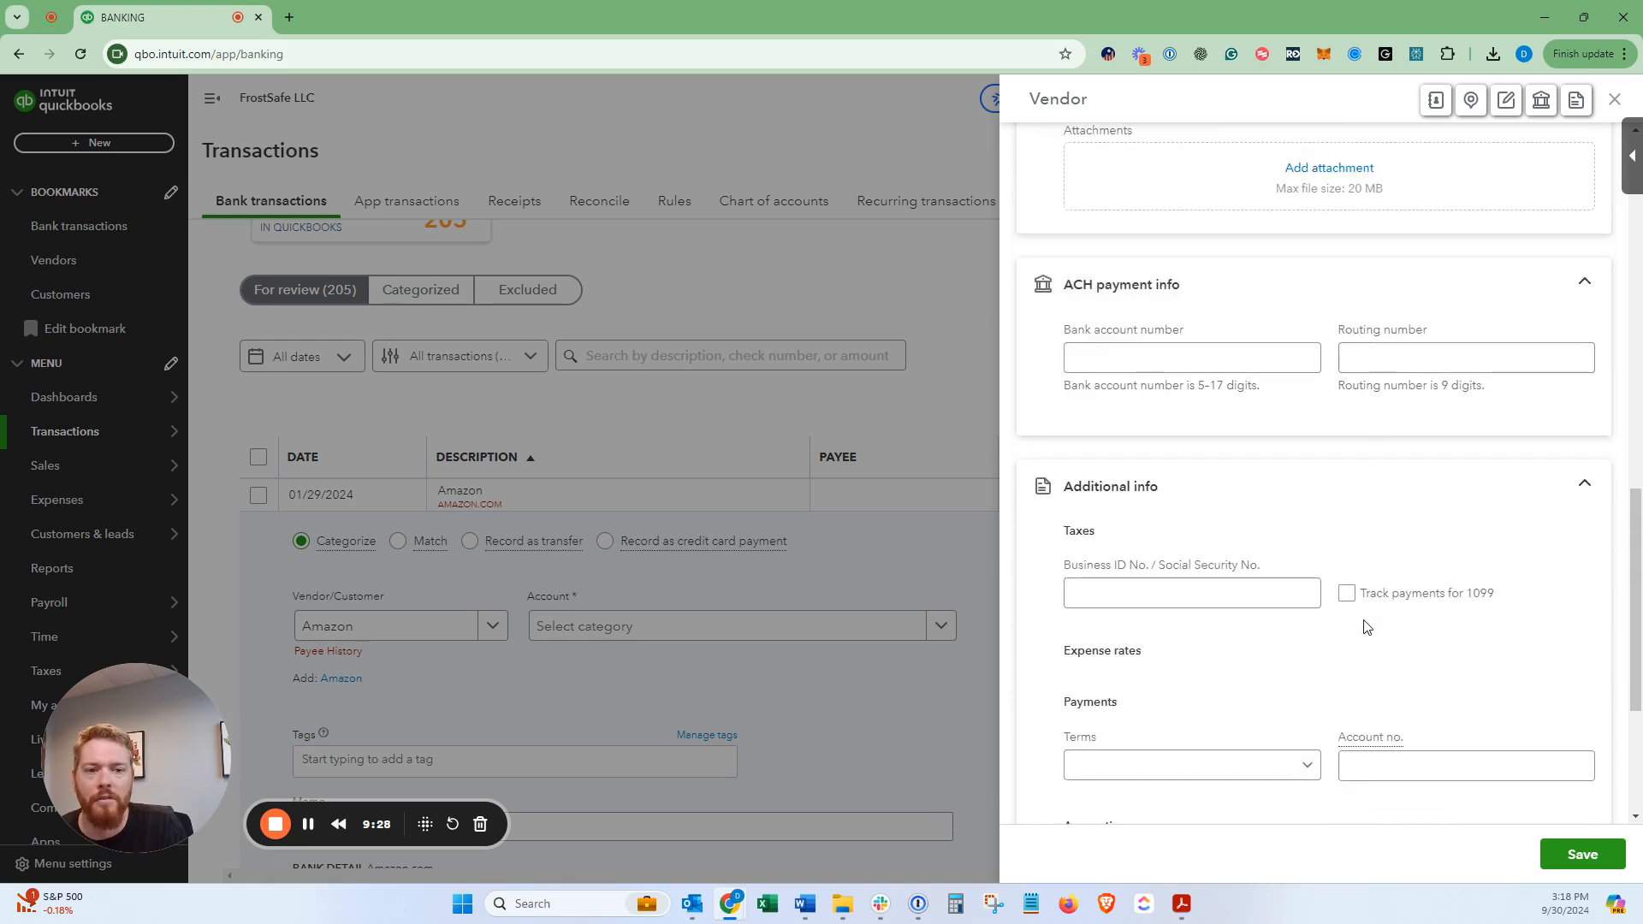
scroll(1348, 377, "up", 1)
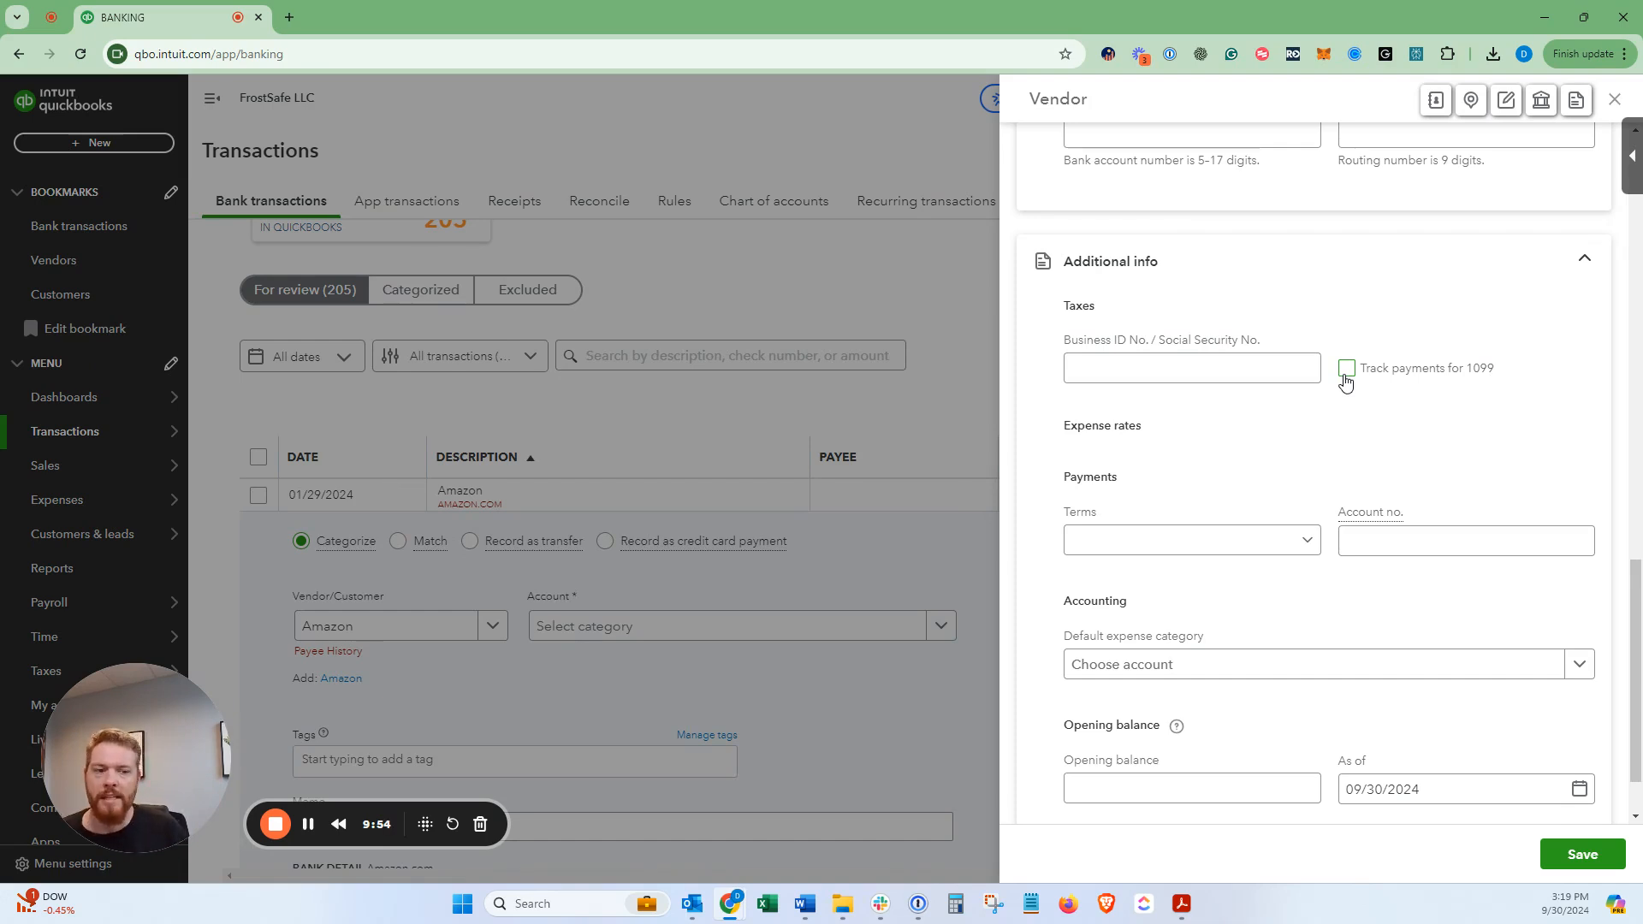
scroll(1345, 394, "up", 15)
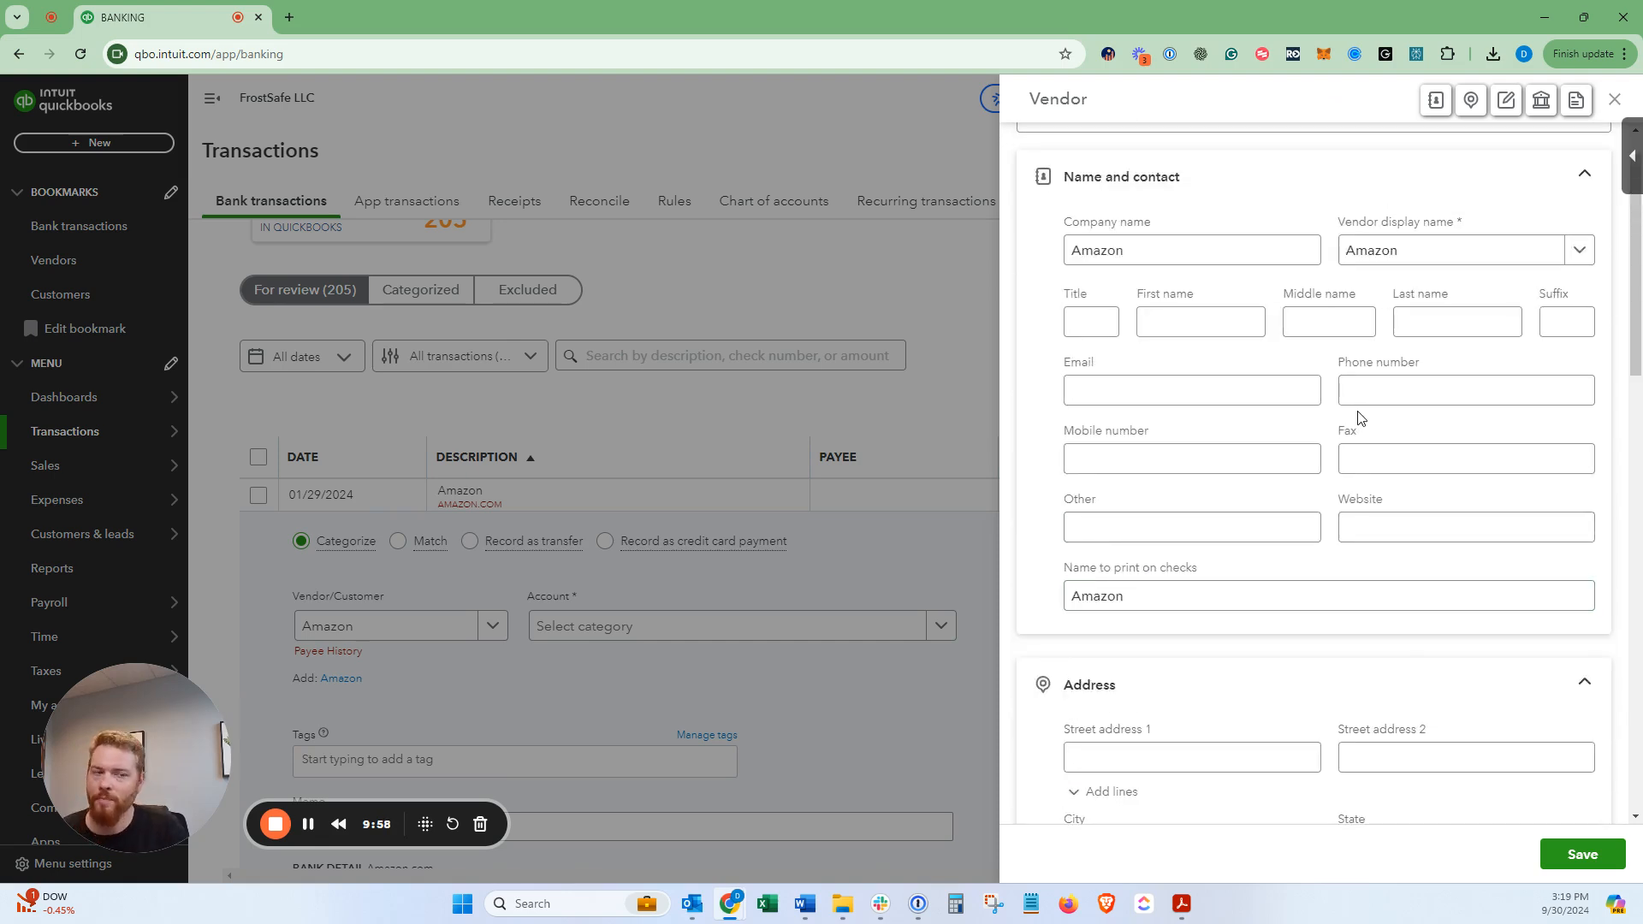
scroll(1232, 231, "up", 1)
left_click(1123, 443)
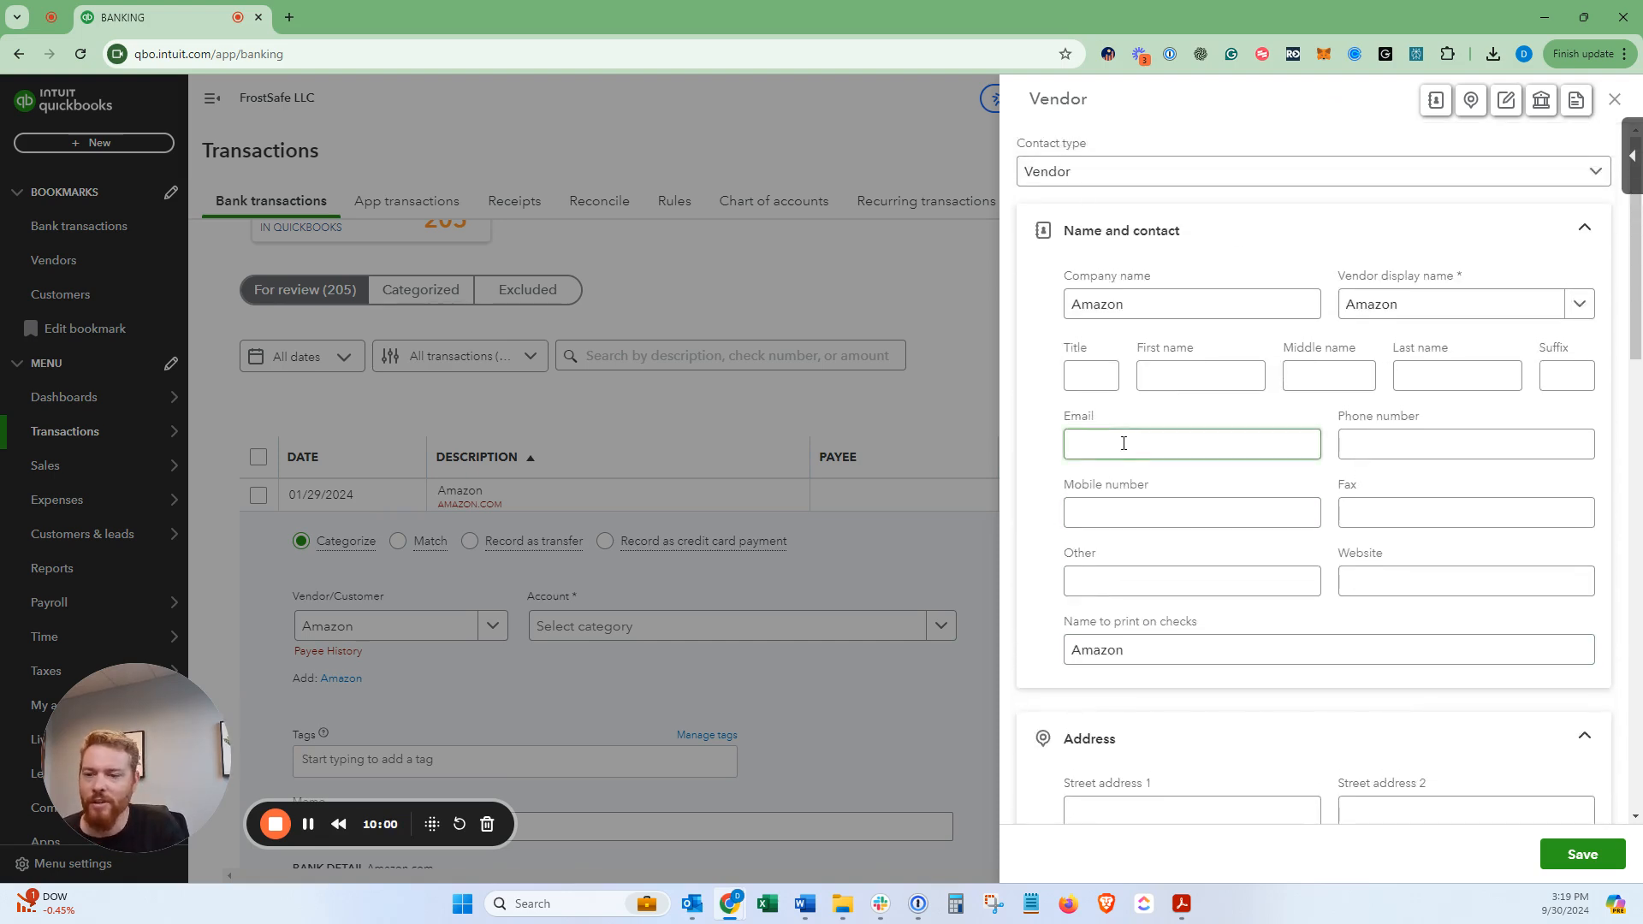
- Save the new Amazon vendor and select it as the payee of the 01/29/2024 transaction
left_click(1571, 856)
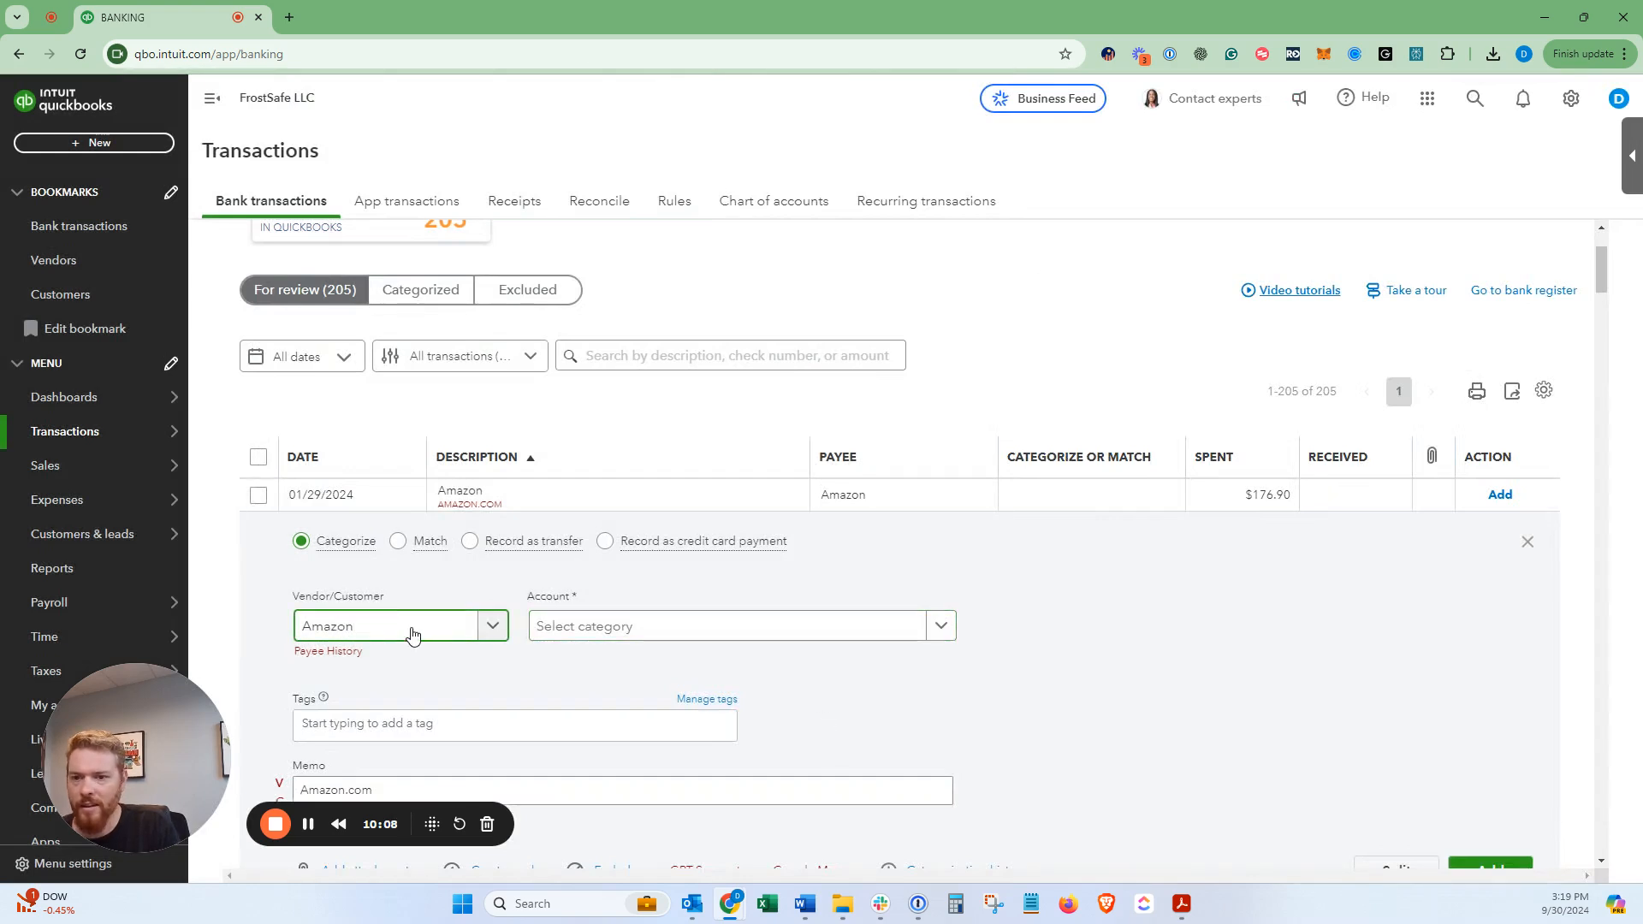
left_click(412, 634)
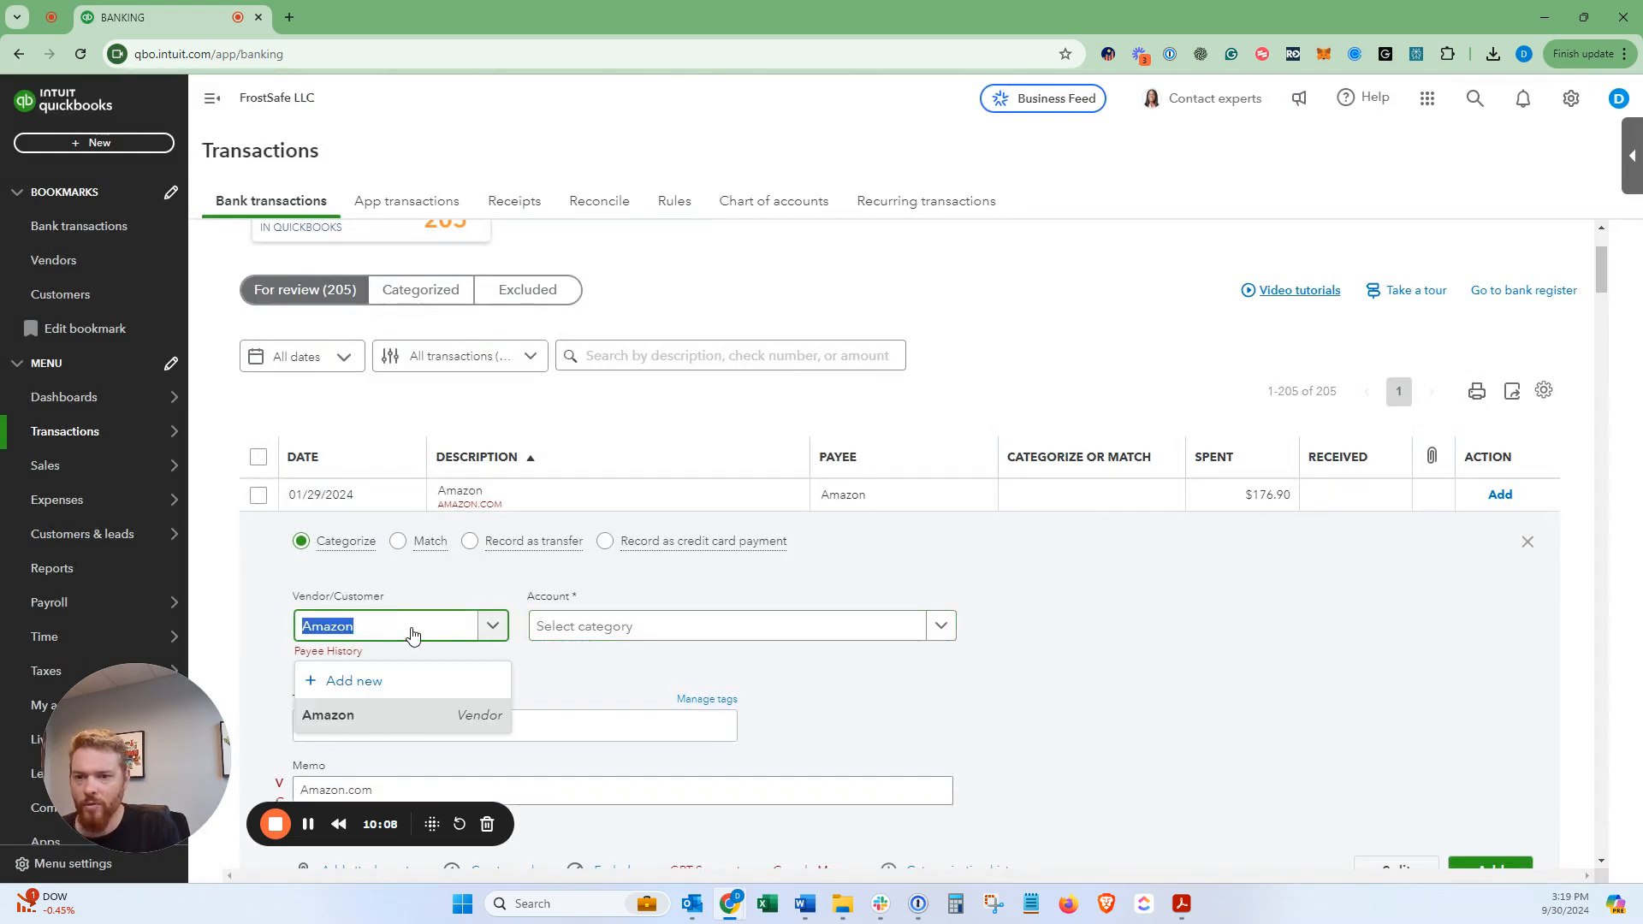
left_click(408, 721)
- Assign the Office Supplies account to the 01/29/2024 Amazon transaction and add it to the books
left_click(570, 642)
type("off")
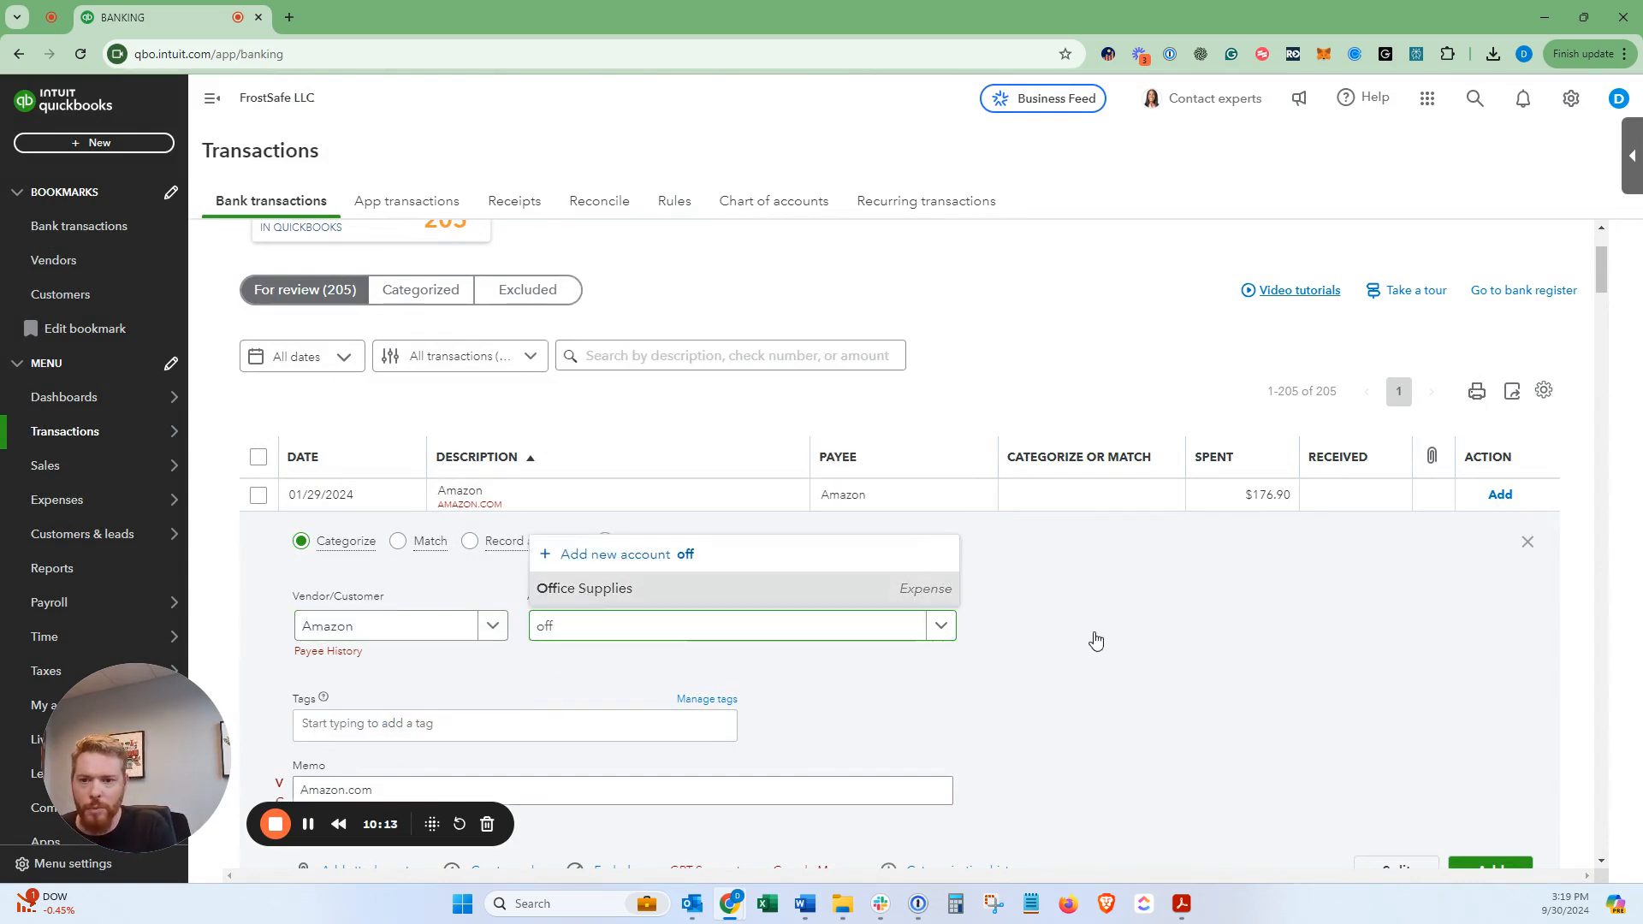
key("Return")
scroll(1083, 639, "down", 3)
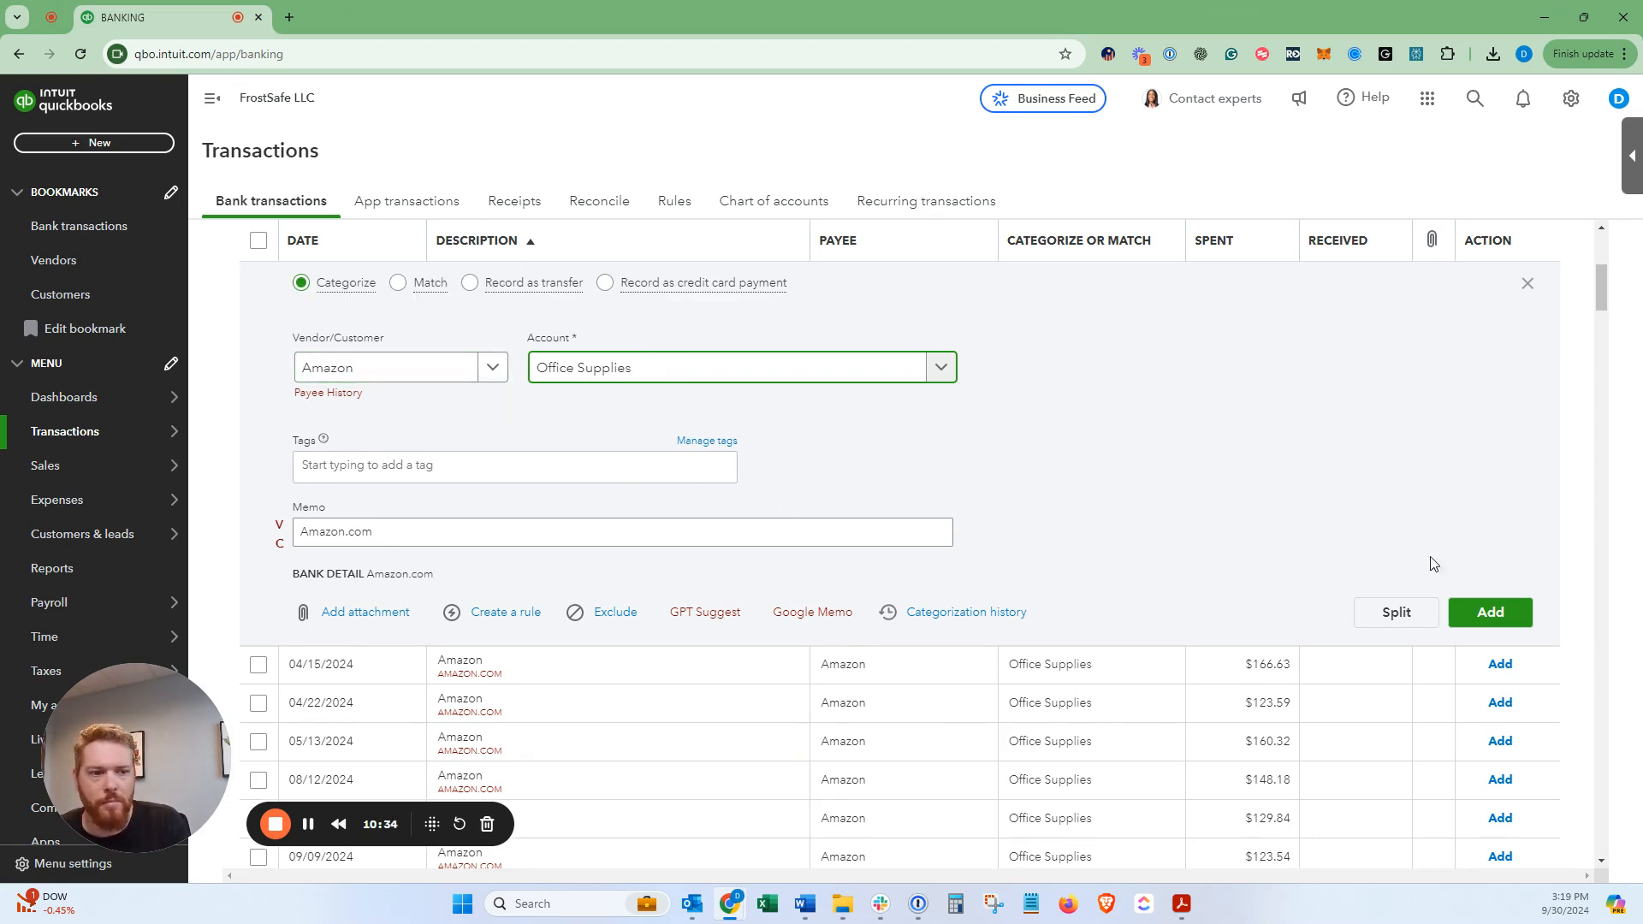
left_click(1486, 621)
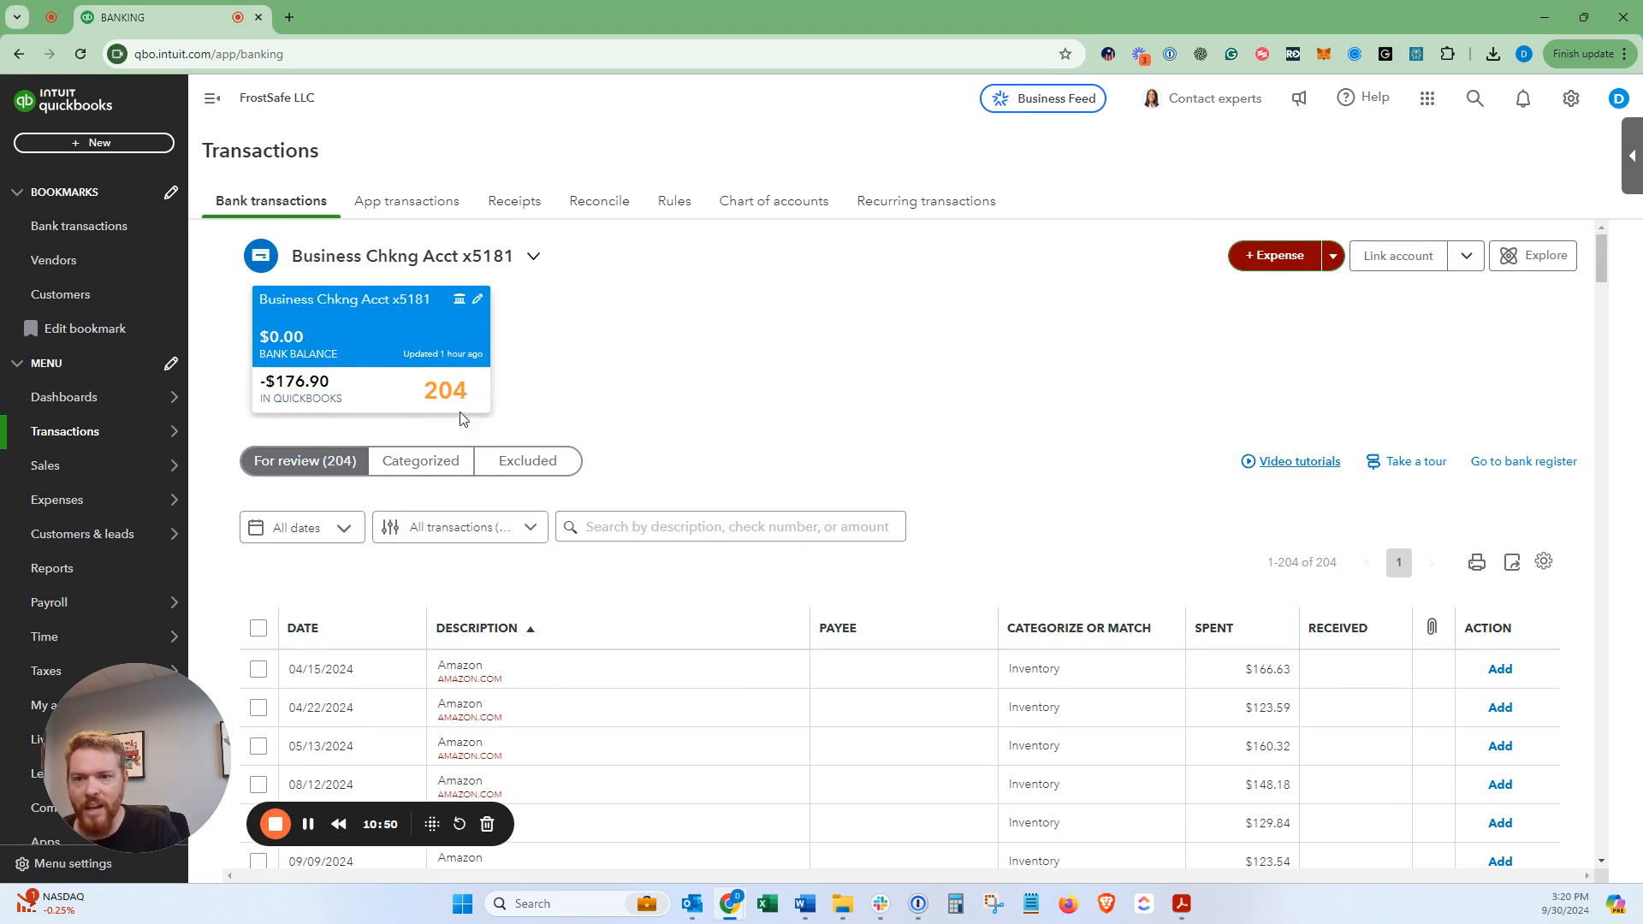
- In the categorized transactions, change the Amazon transaction's payee to Comcast and set it back to Amazon
left_click(443, 466)
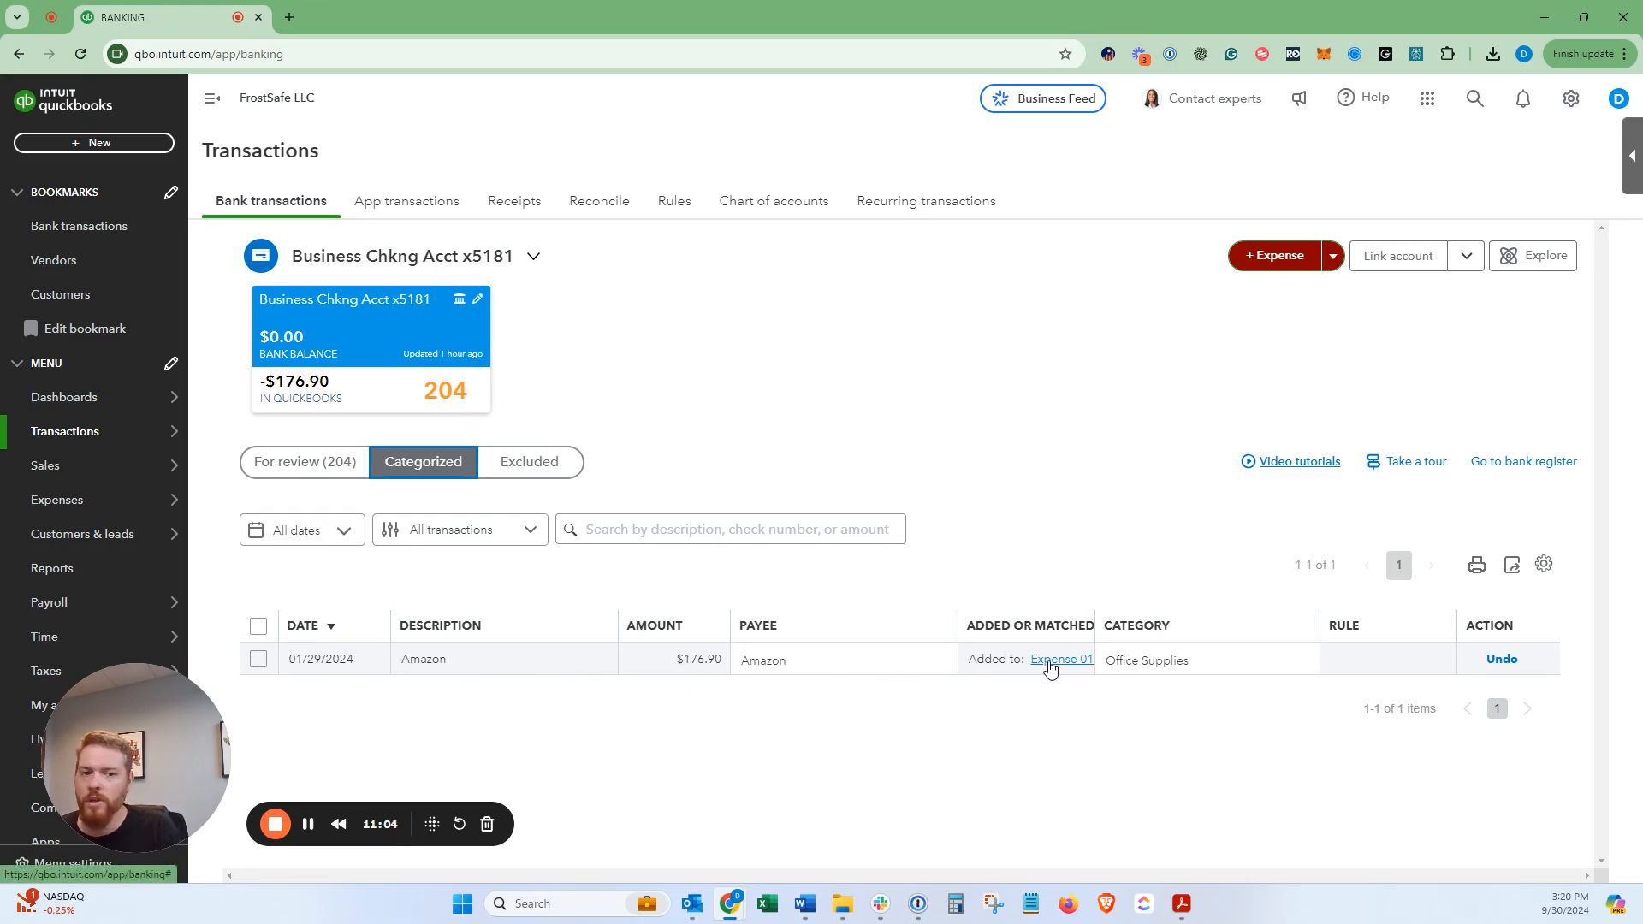
left_click(852, 666)
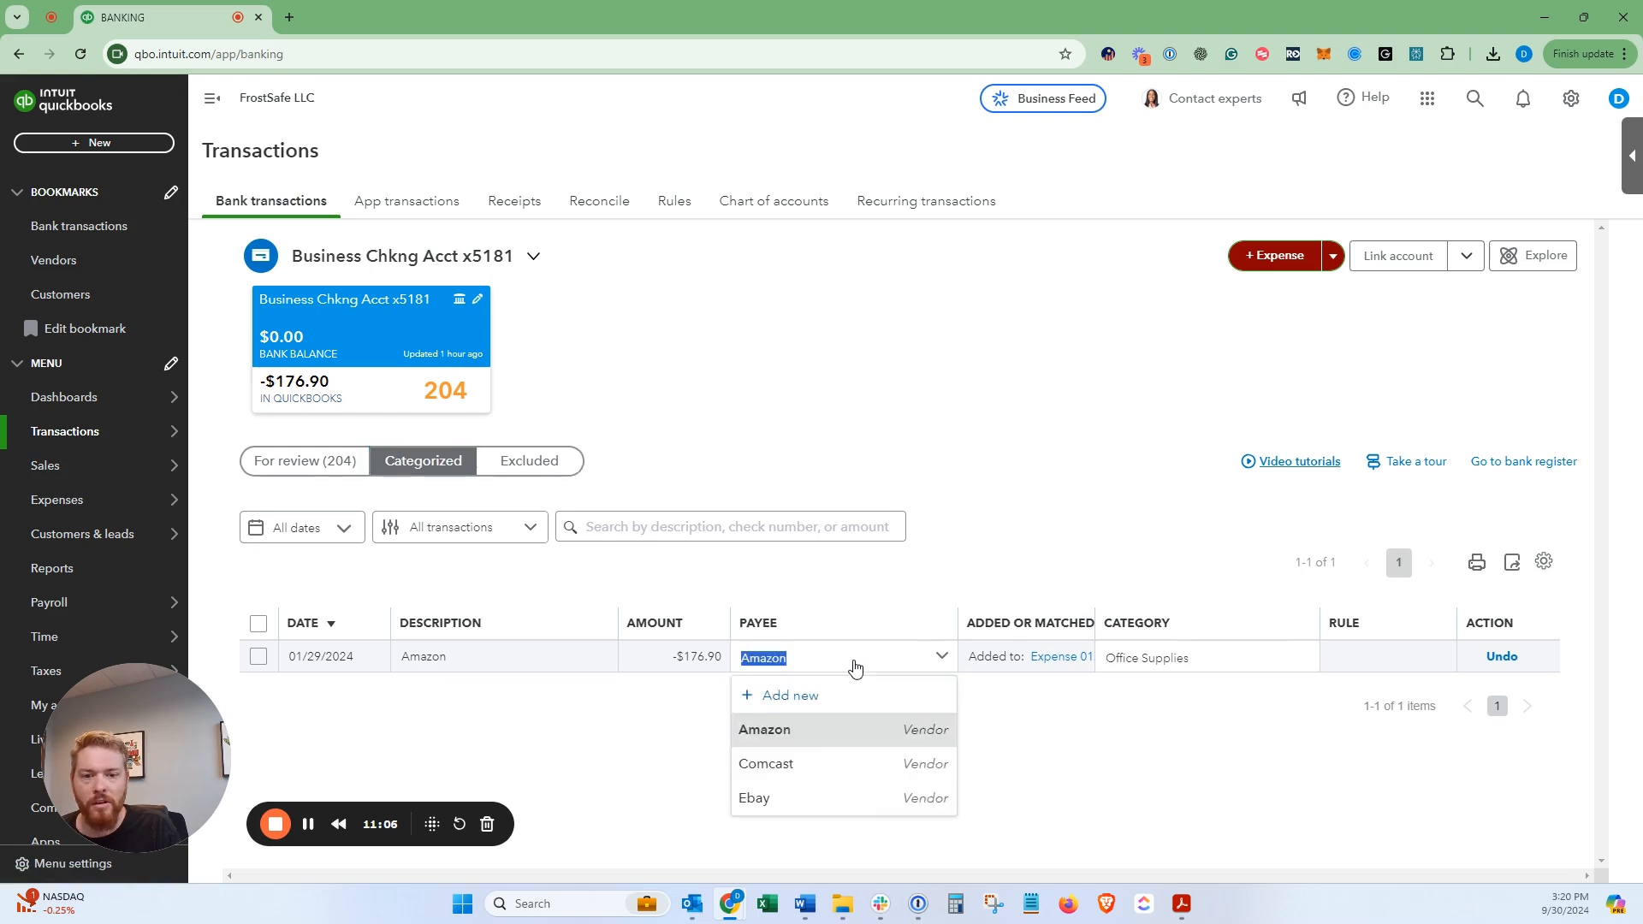
left_click(837, 774)
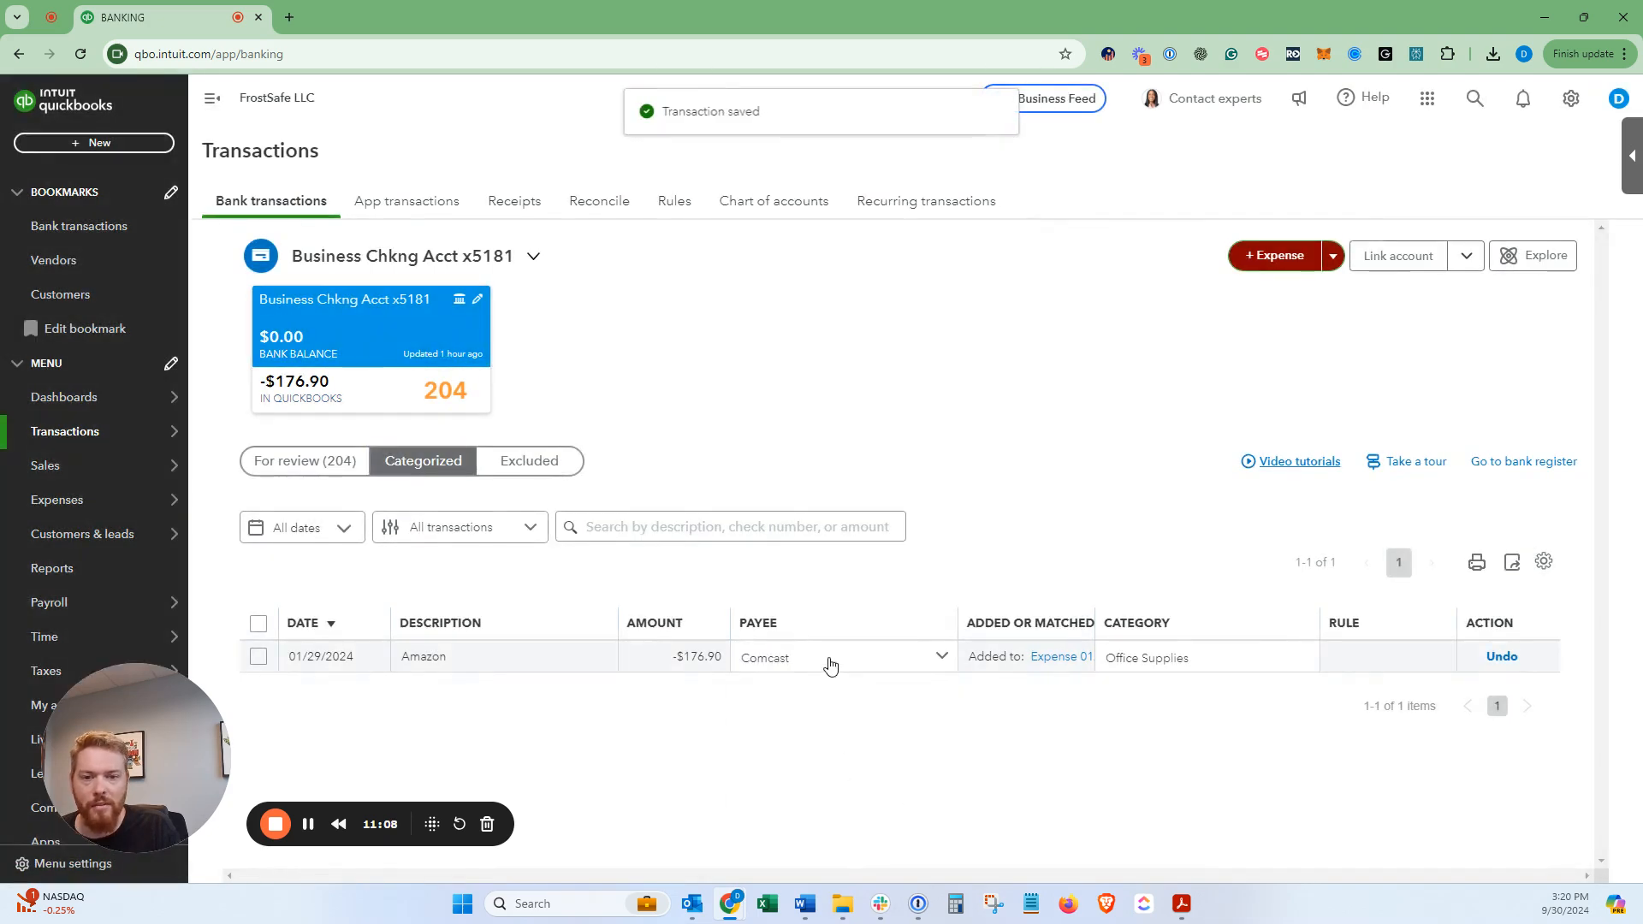
left_click(829, 664)
left_click(825, 735)
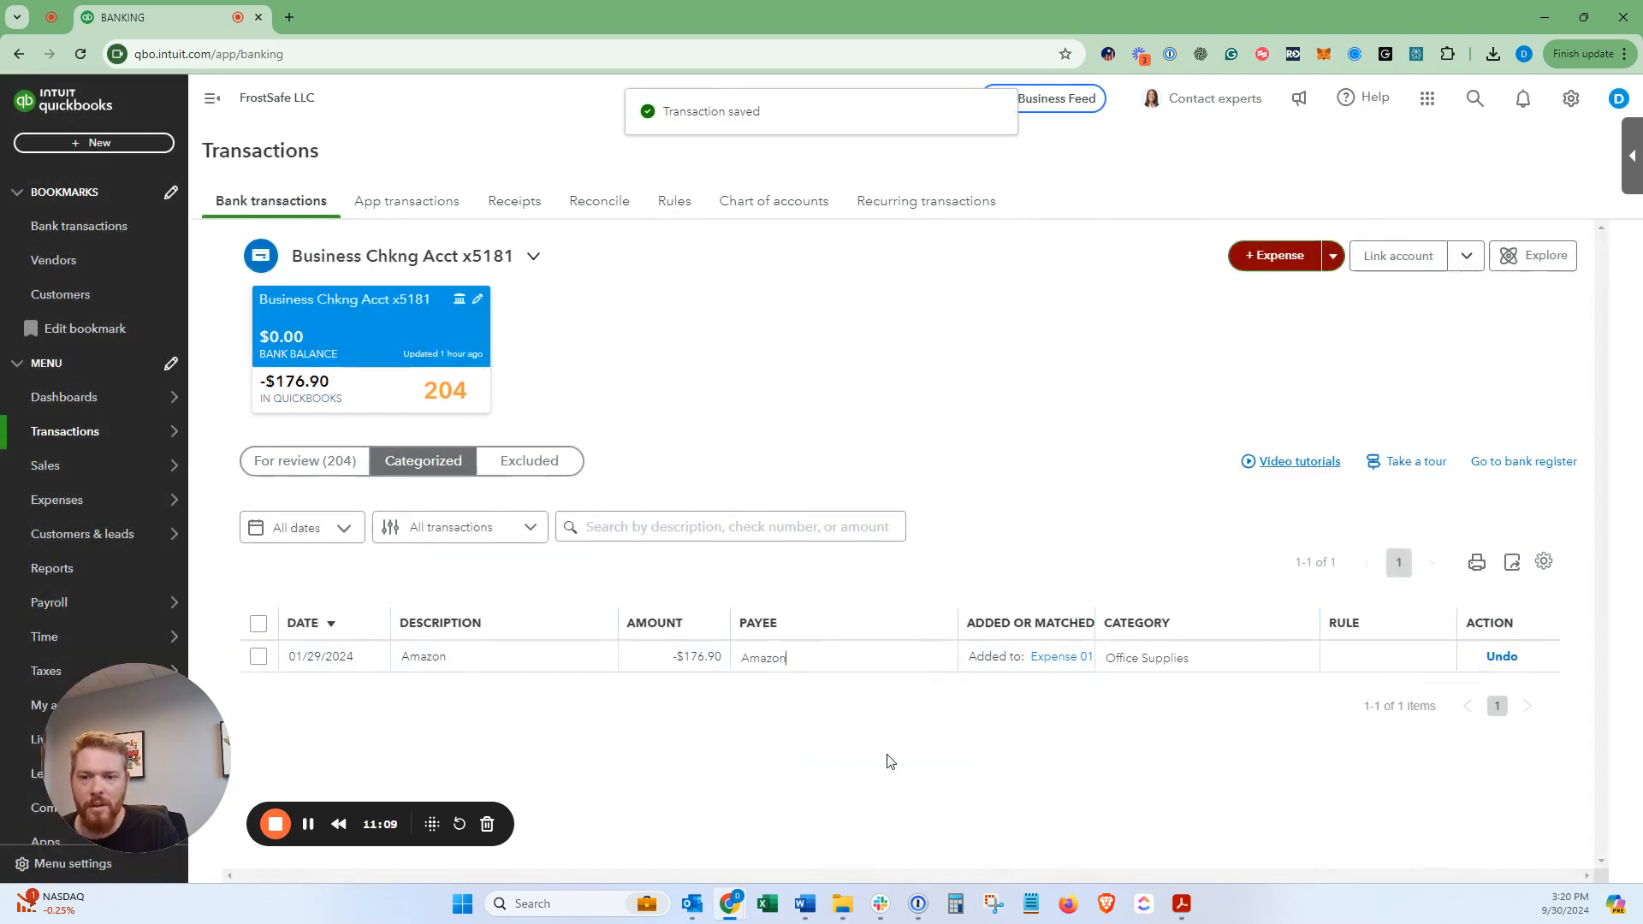
- Change the categorized Amazon transaction's category to Uncategorized Income and set it back to Office Supplies
left_click(1177, 657)
left_click(1170, 576)
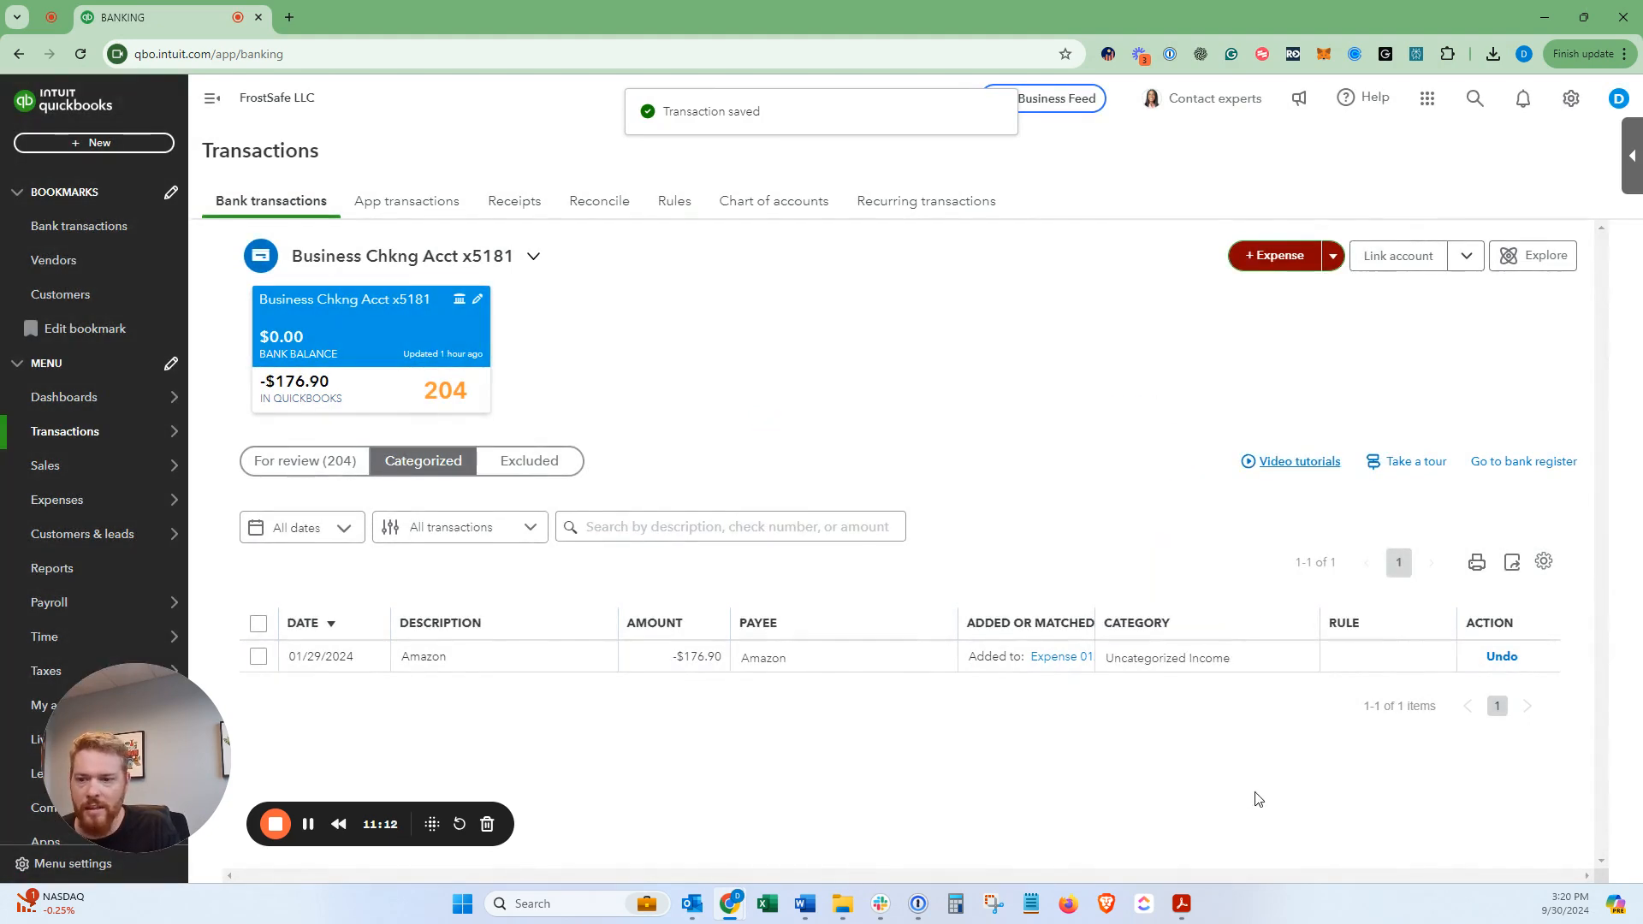
left_click(1249, 658)
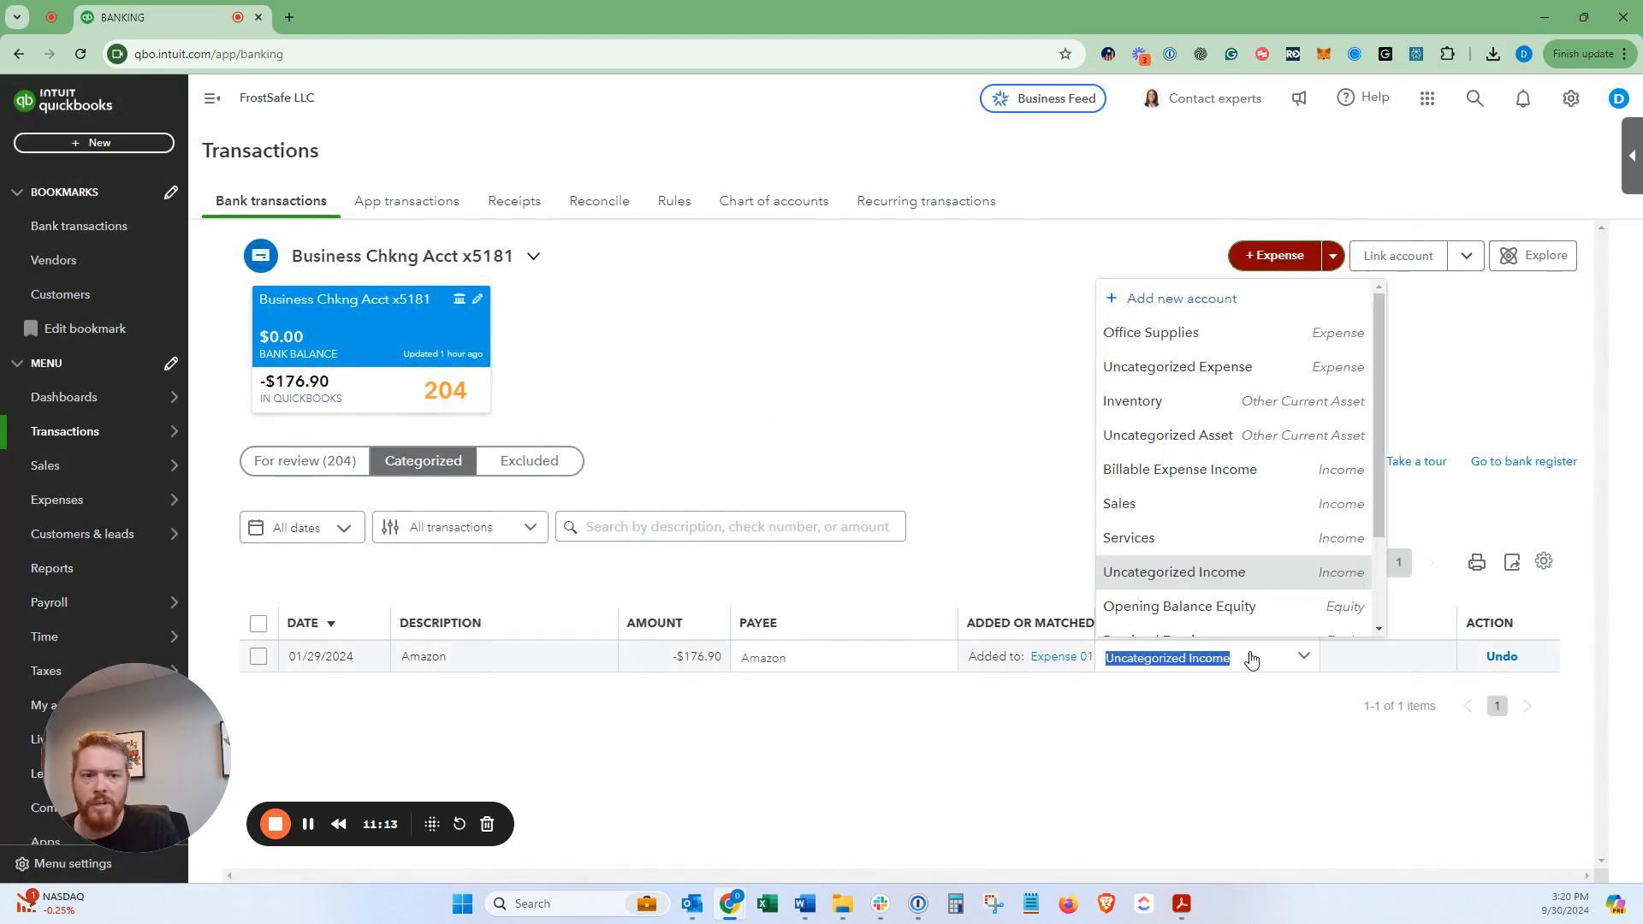
left_click(1209, 345)
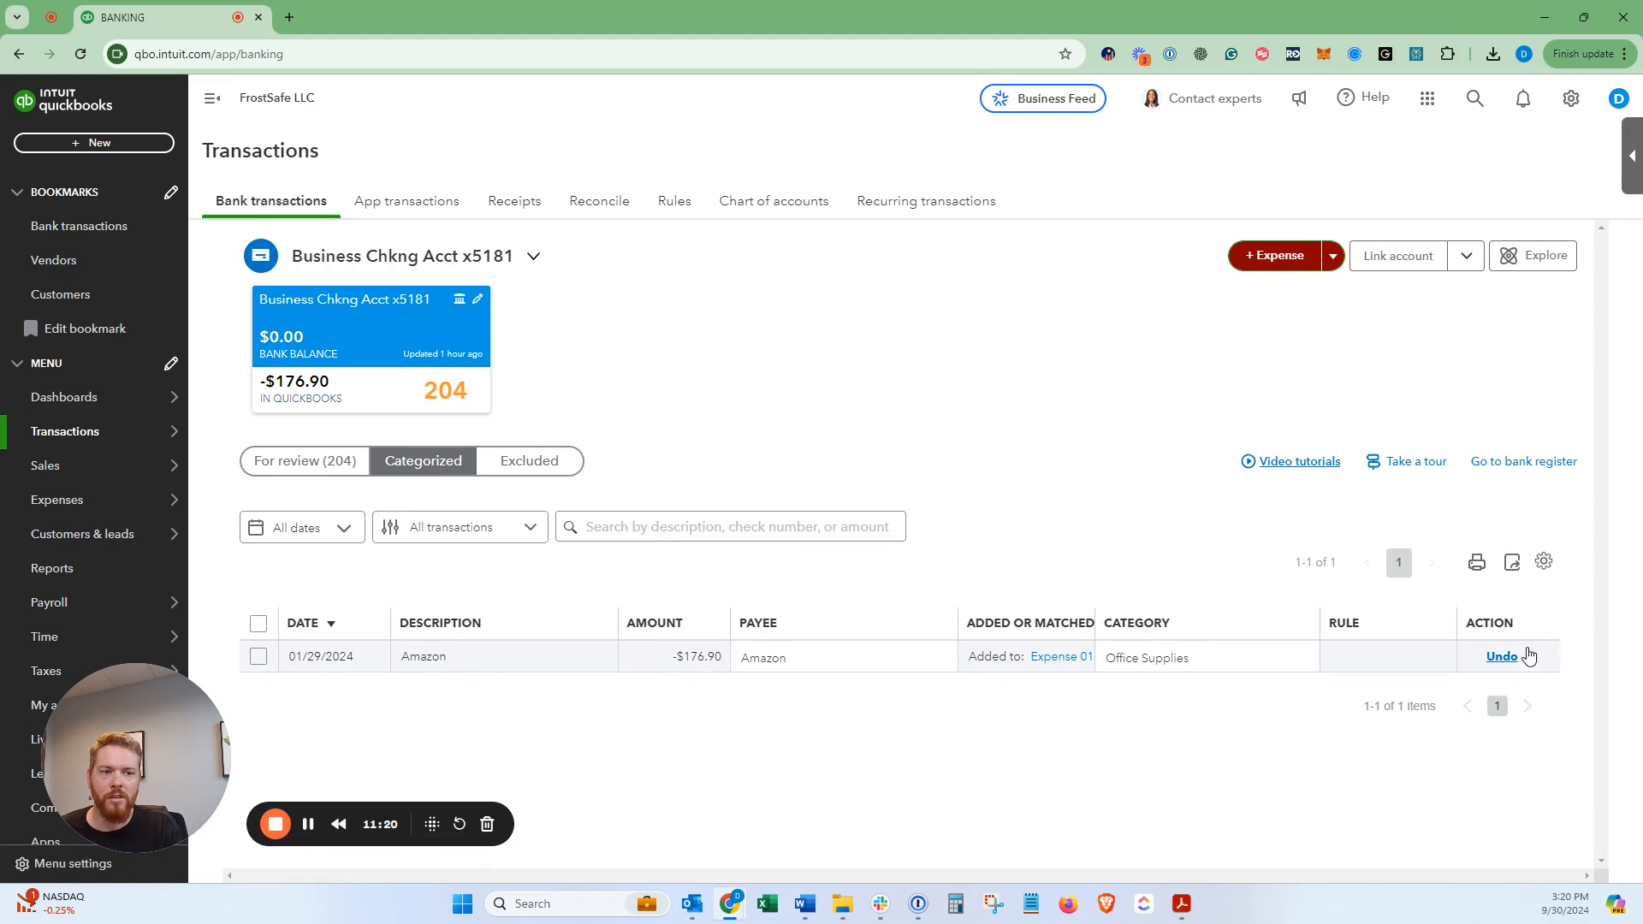
- Return to the transactions for review, open the 04/15/2024 Amazon transaction and check its Amazon payee
left_click(334, 461)
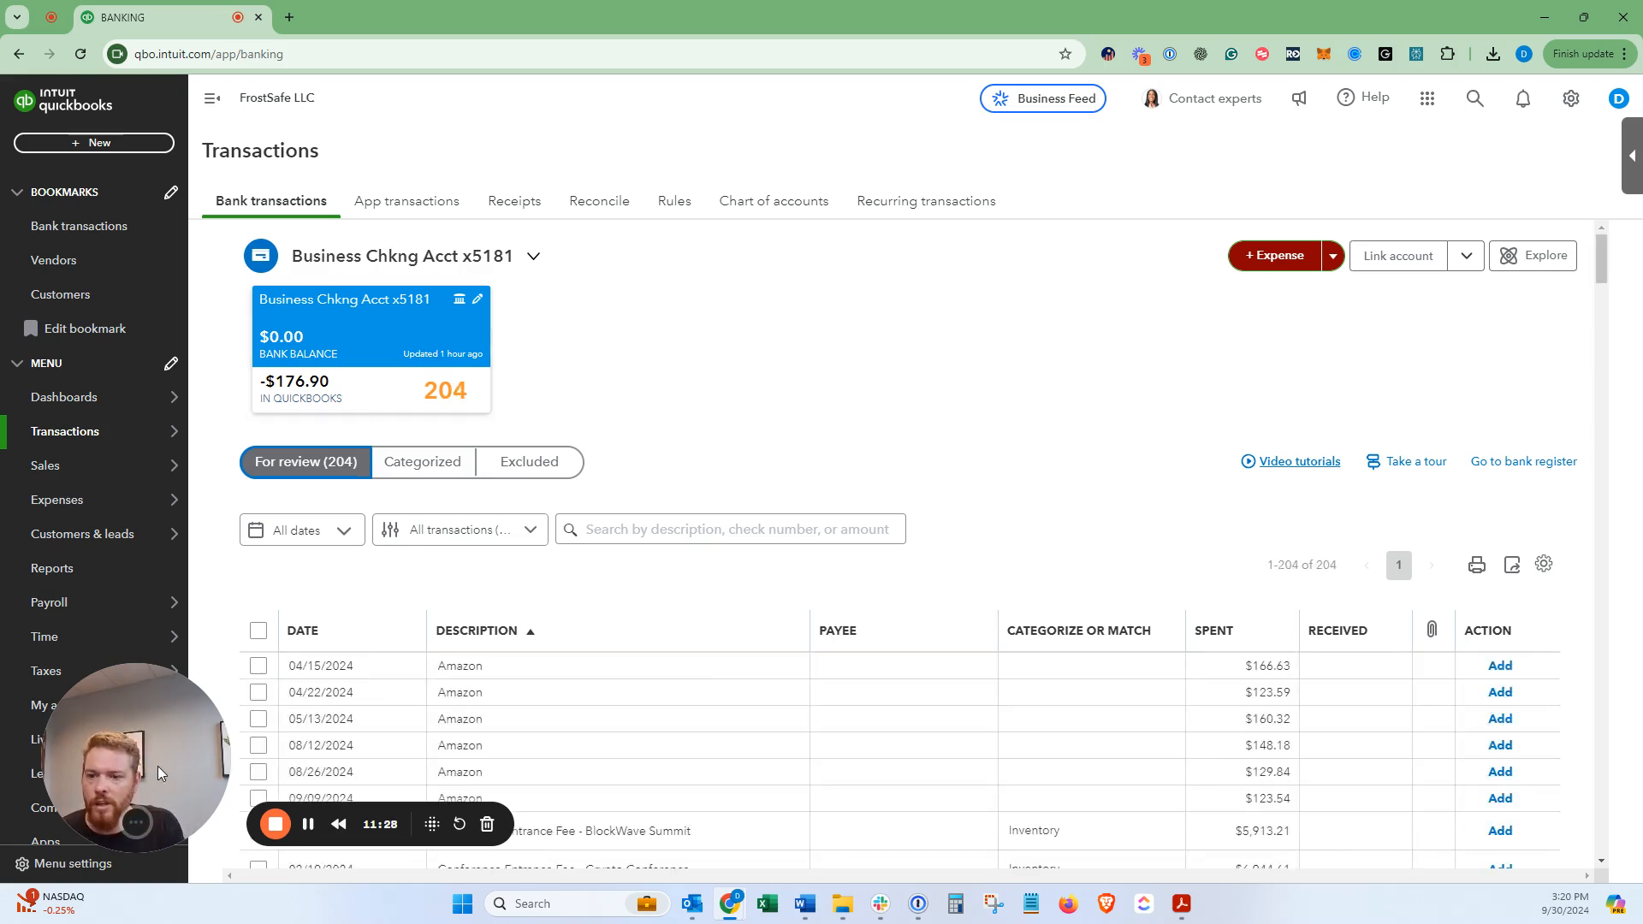
left_click(629, 675)
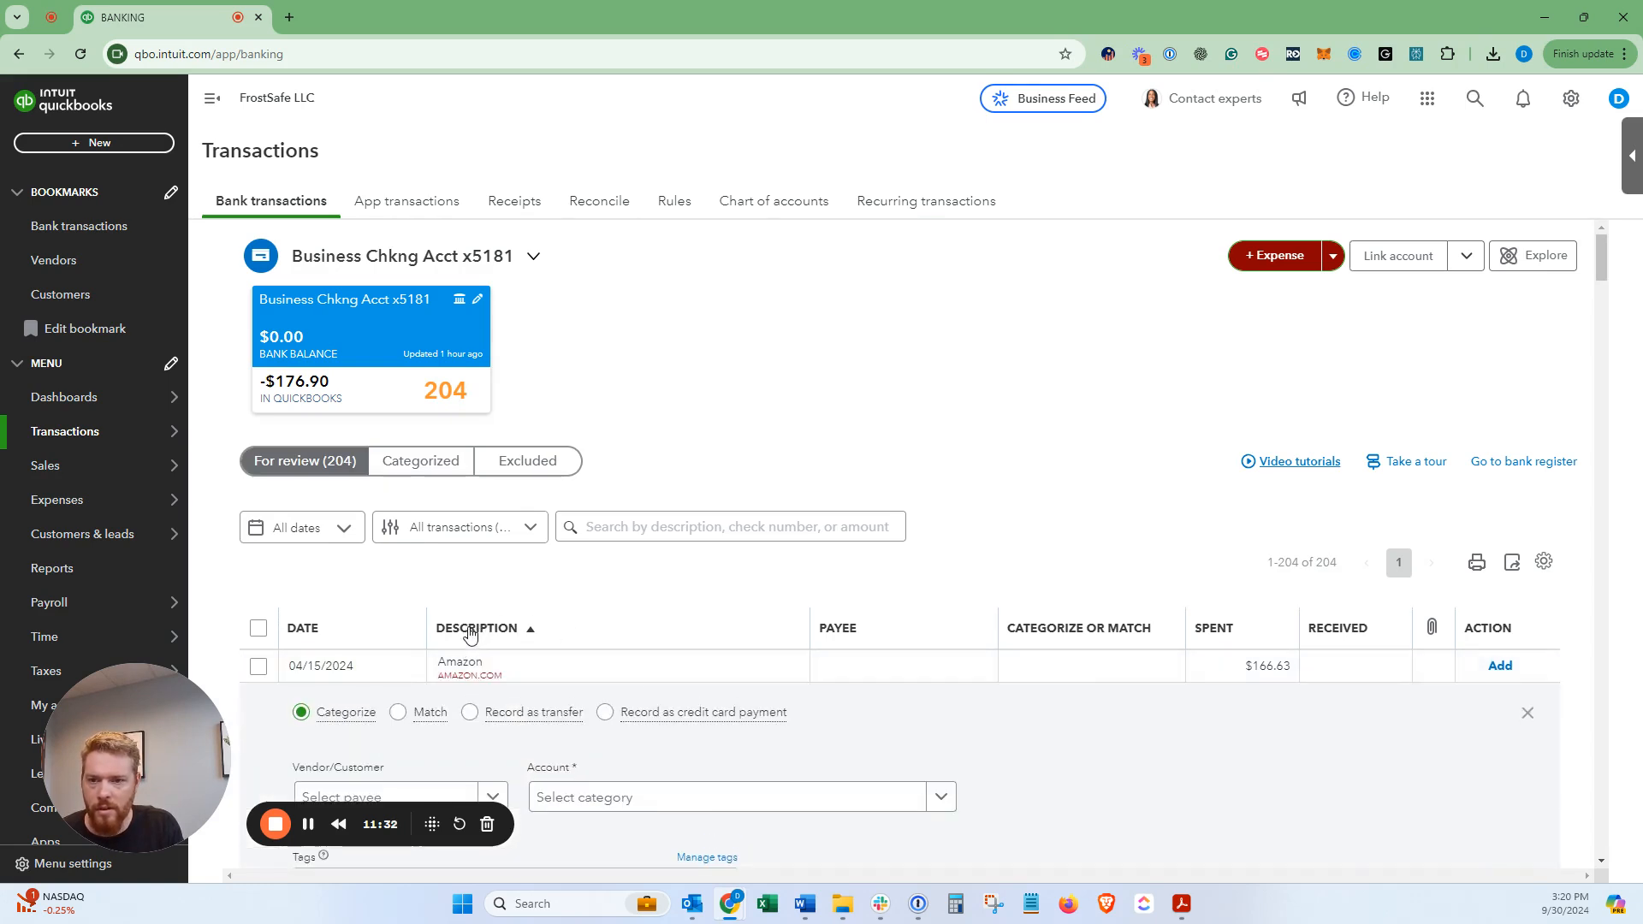
scroll(462, 642, "down", 2)
left_click(439, 637)
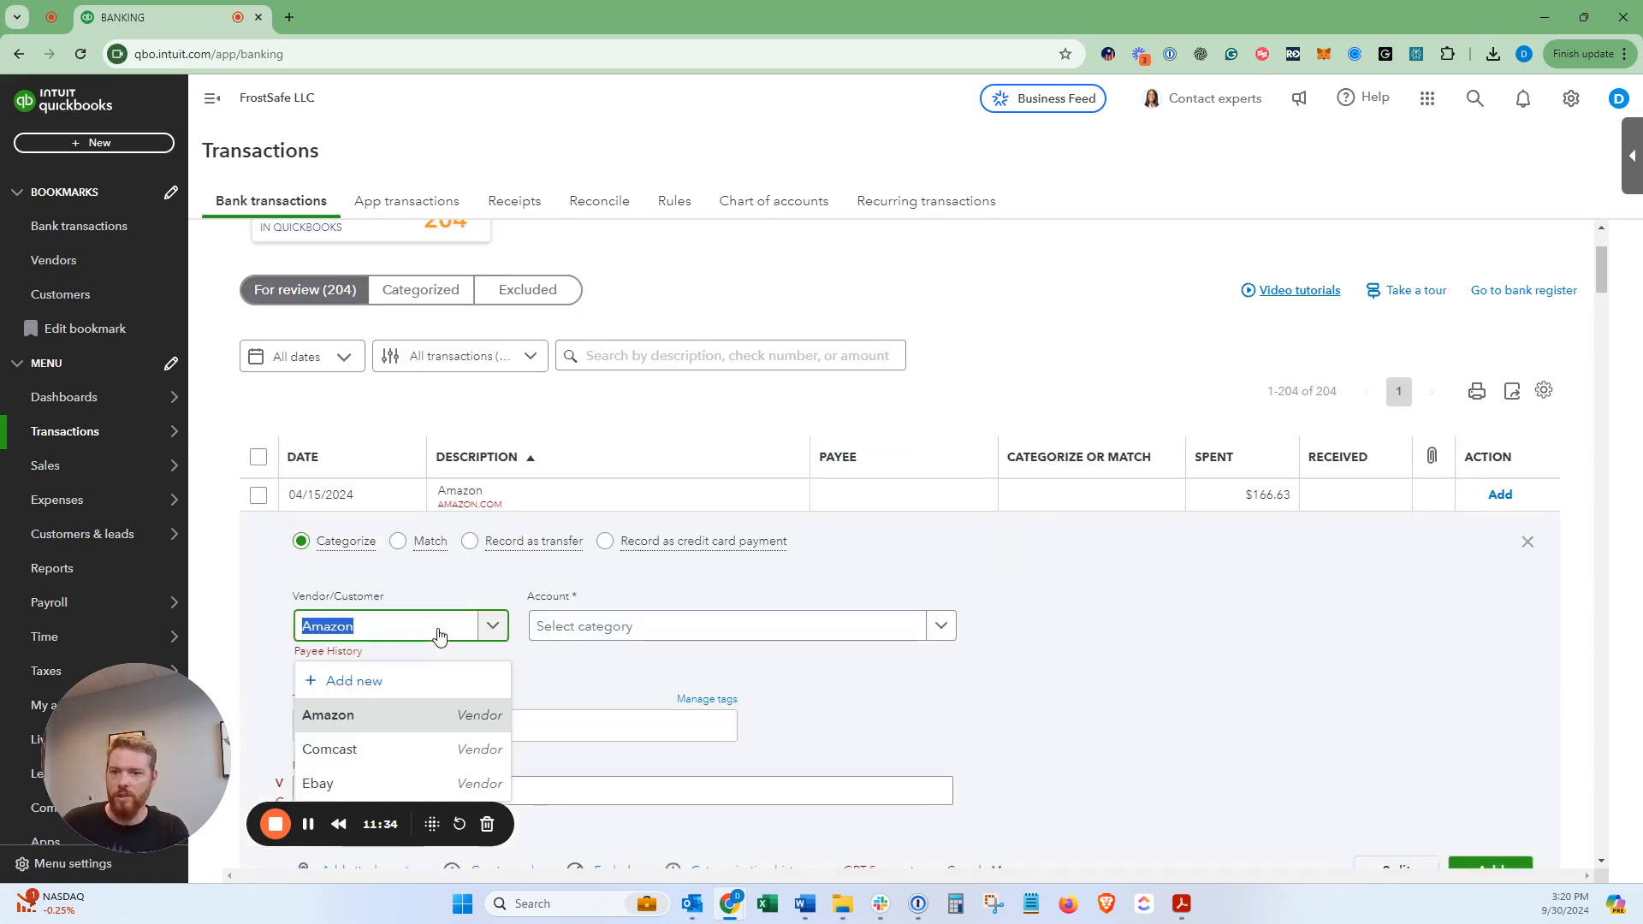
left_click(468, 582)
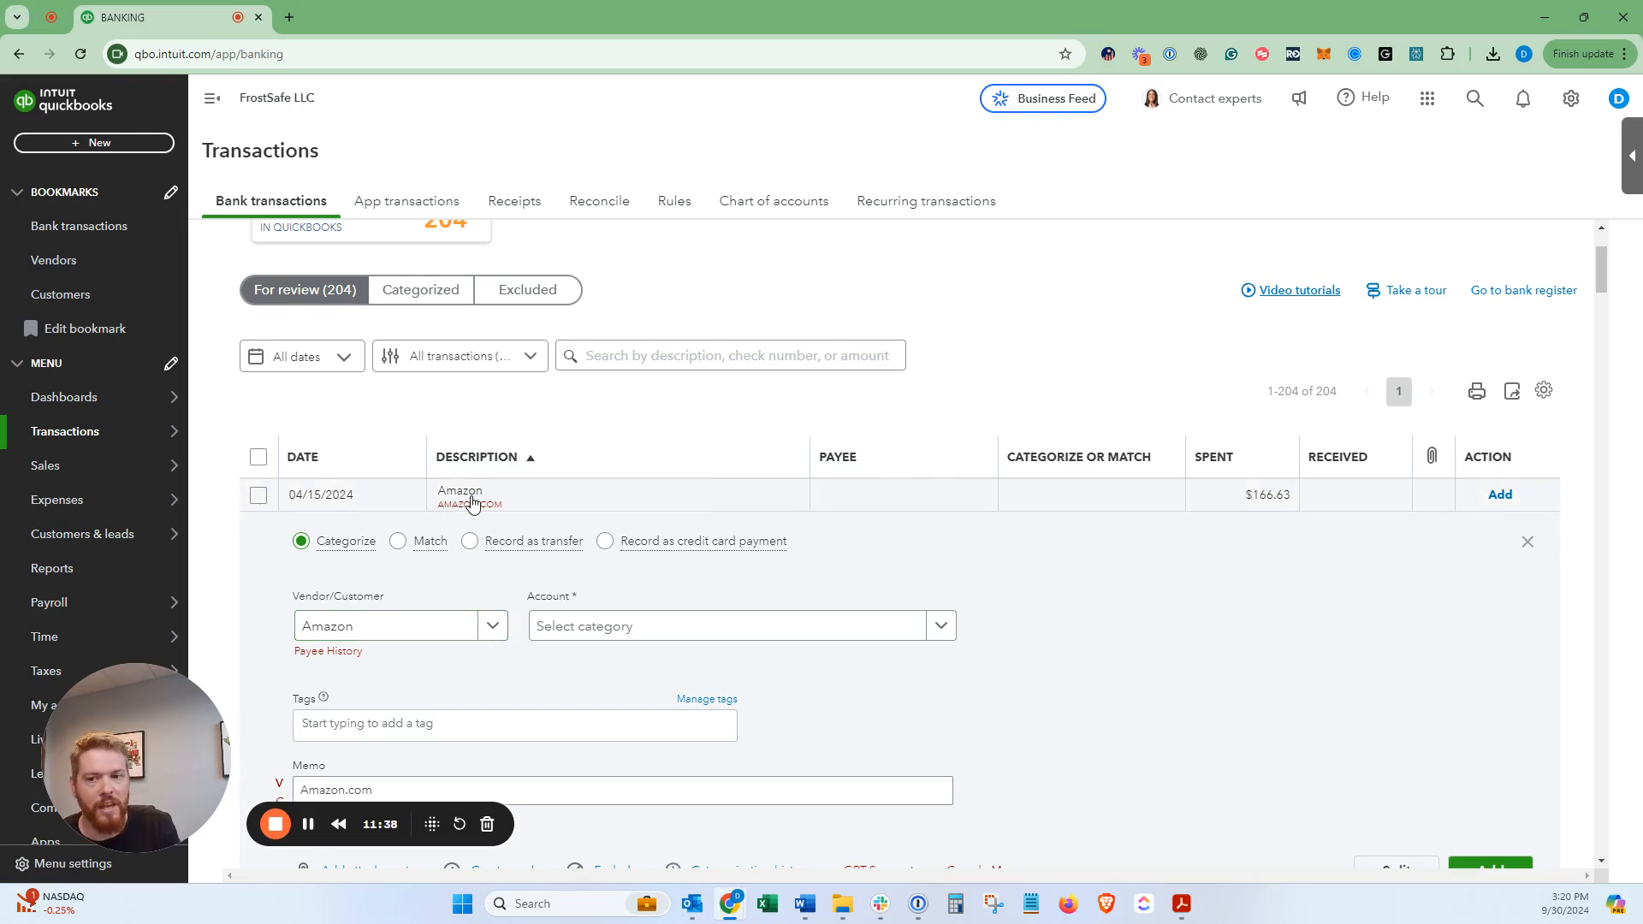
scroll(403, 630, "down", 3)
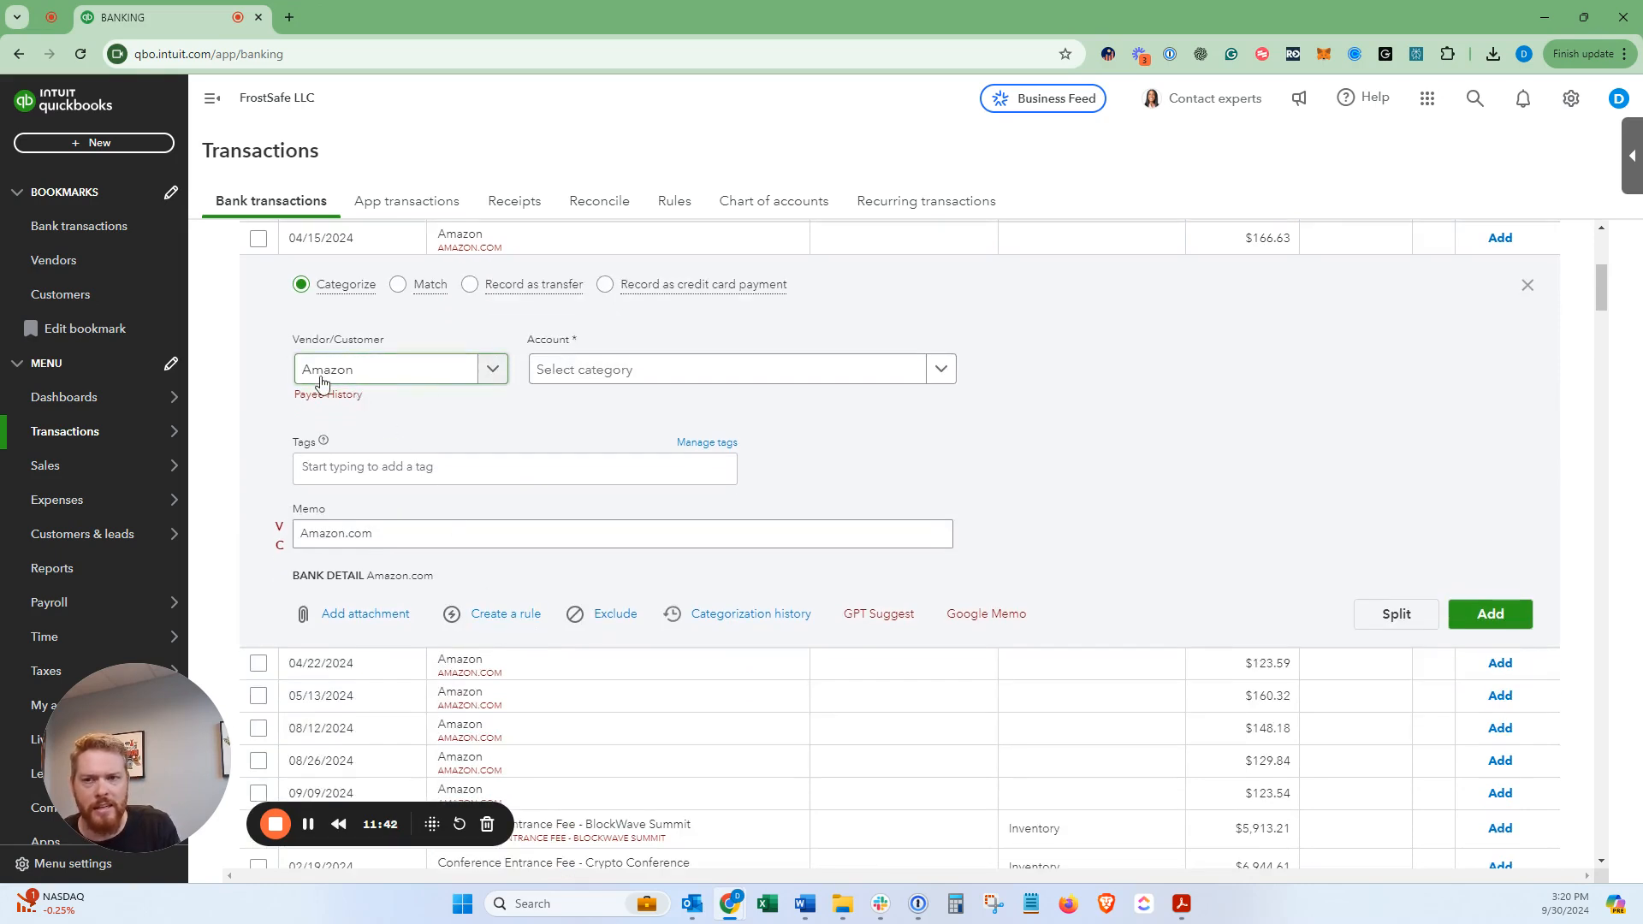
scroll(349, 377, "up", 2)
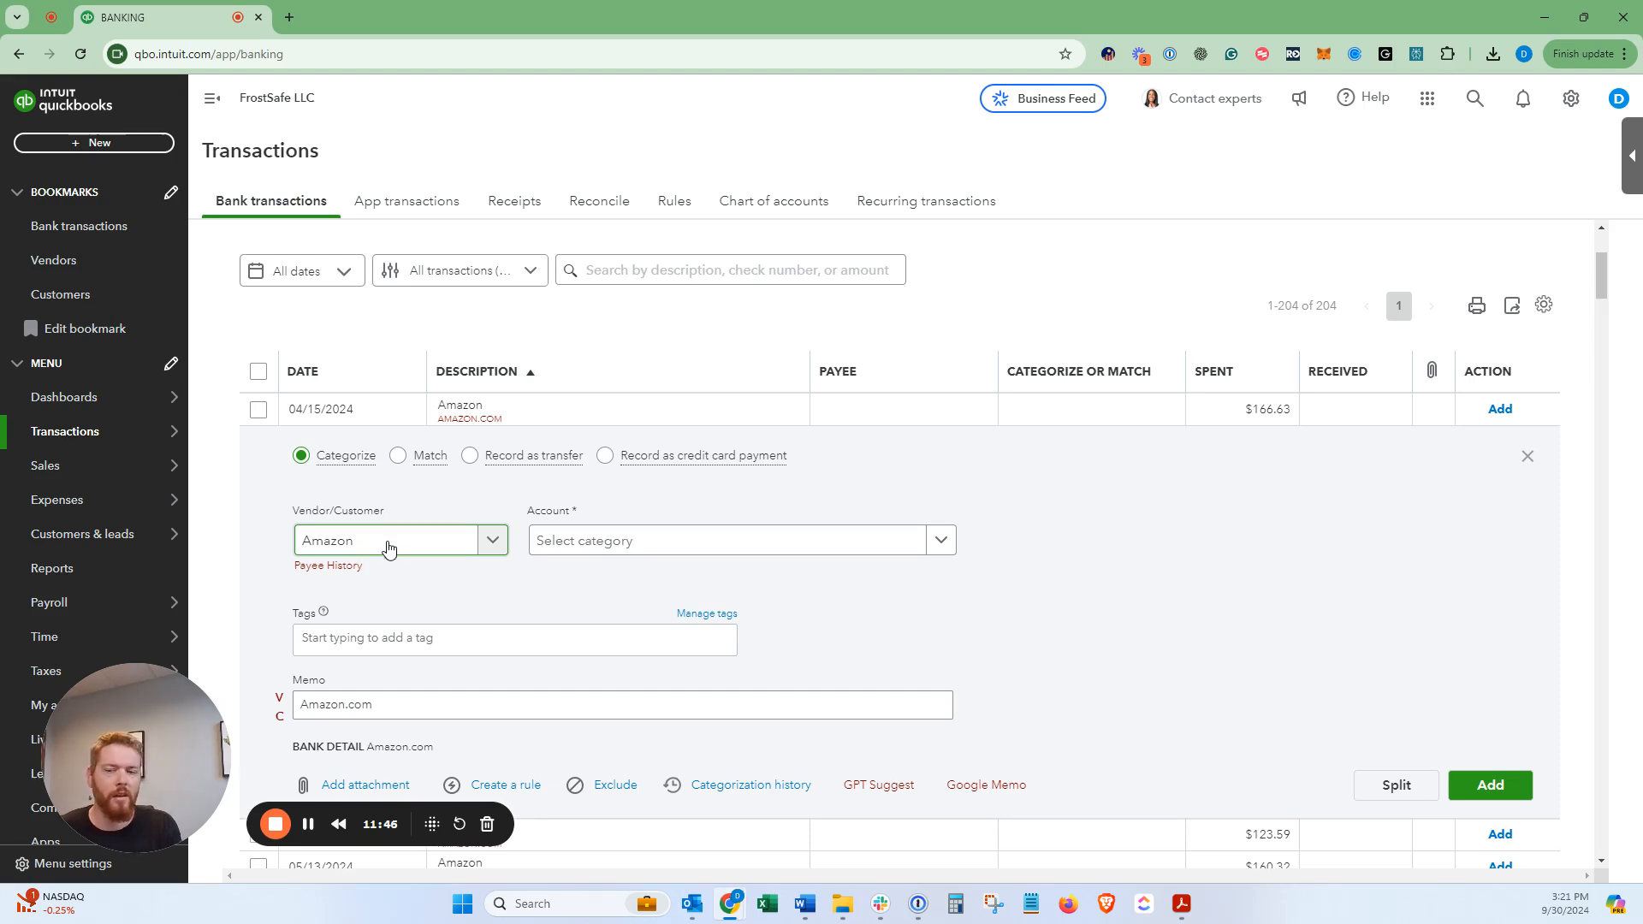
- Assign the Office Supplies account to the 04/15/2024 Amazon transaction and add it to the books
left_click(371, 548)
key("ctrl+c")
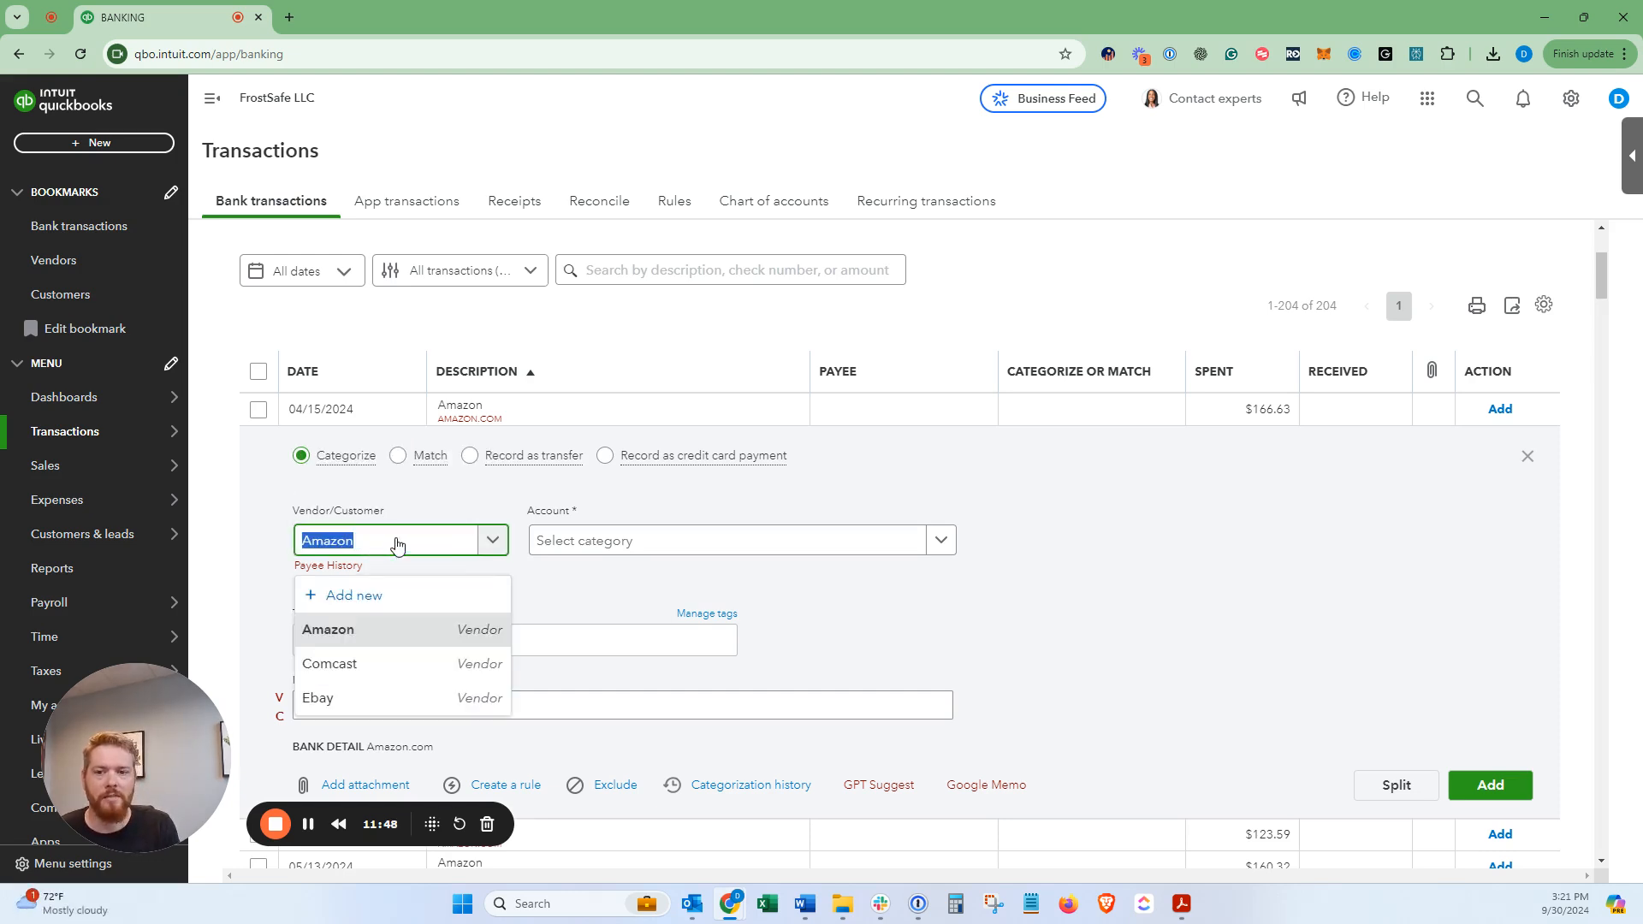
left_click(588, 547)
type("off")
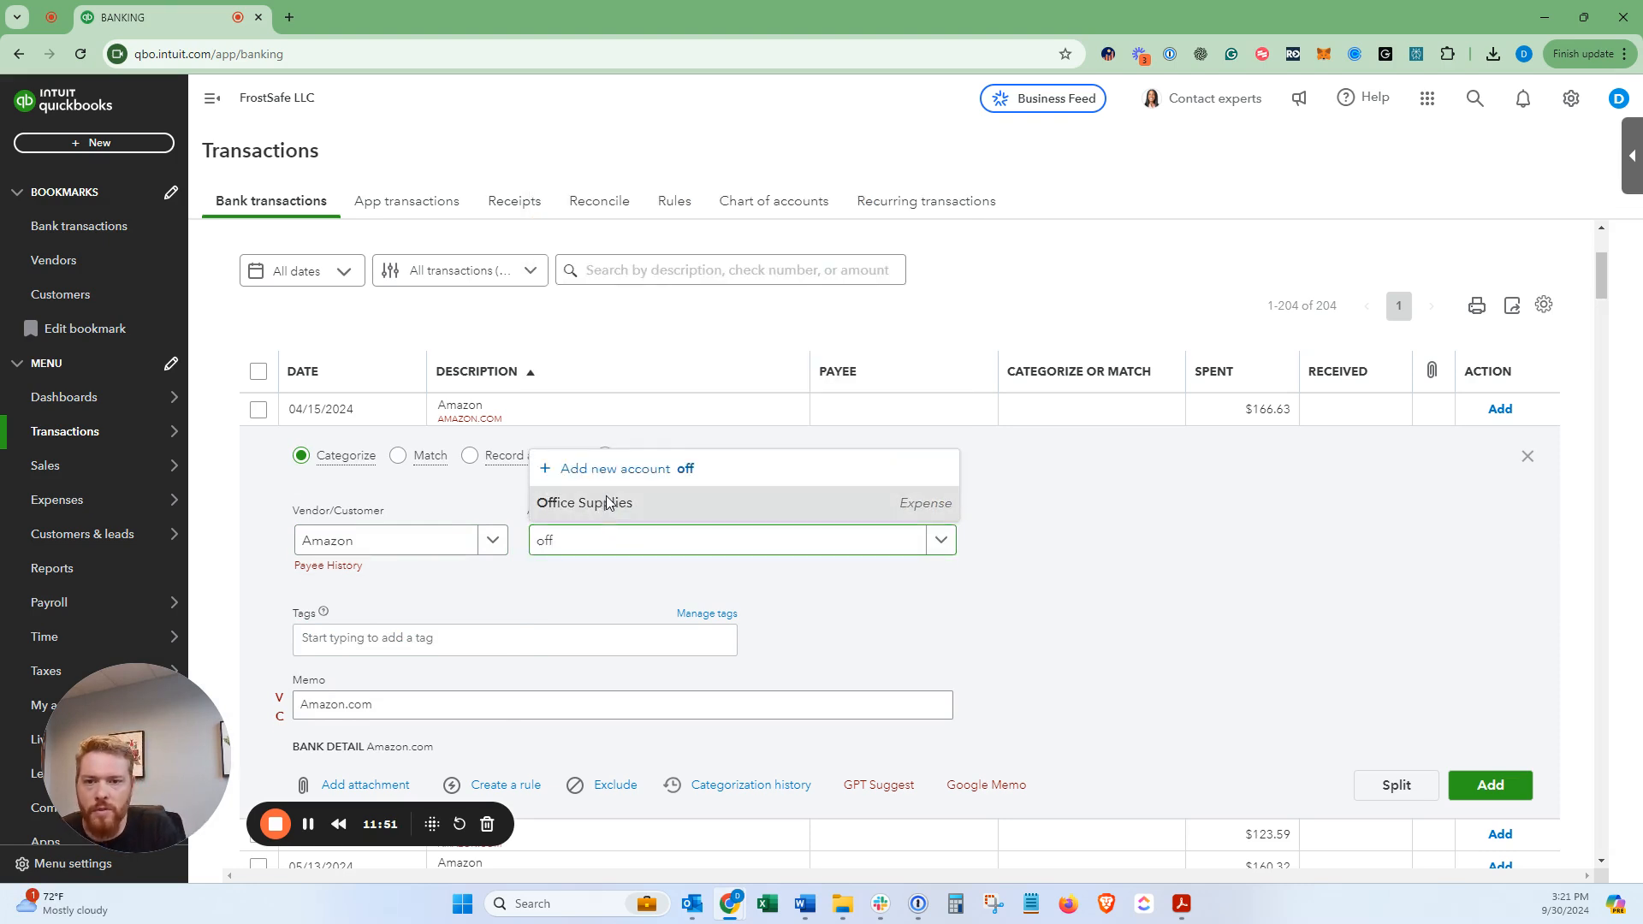
left_click(607, 503)
left_click(1504, 792)
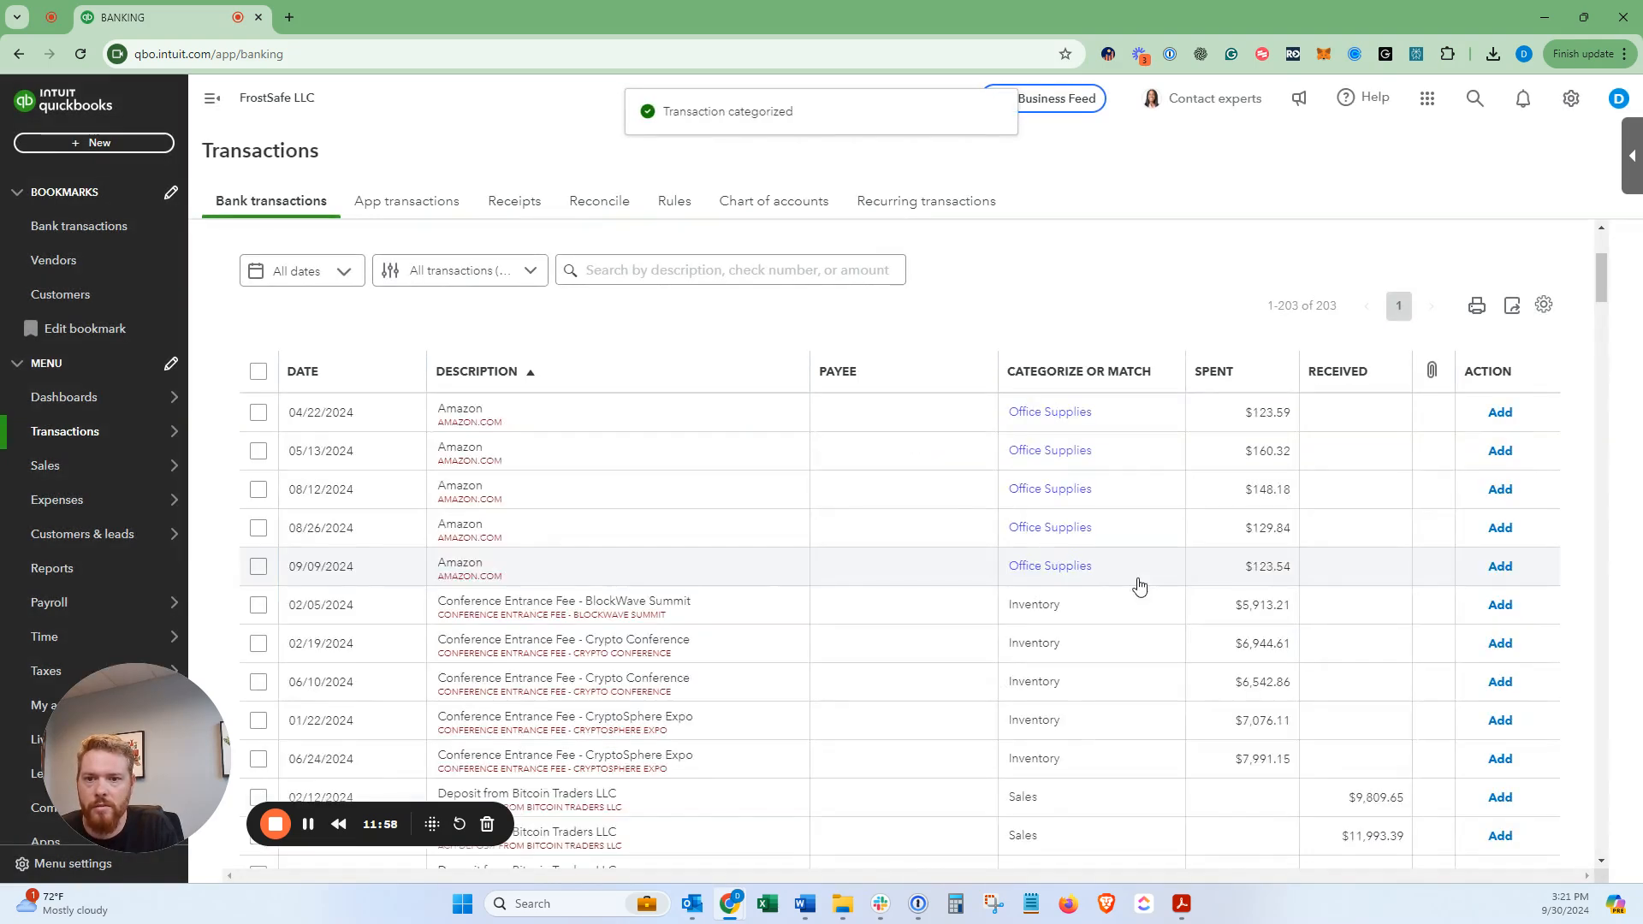
- Open the Balance Sheet and the Profit and Loss reports, each in its own new browser tab
right_click(89, 569)
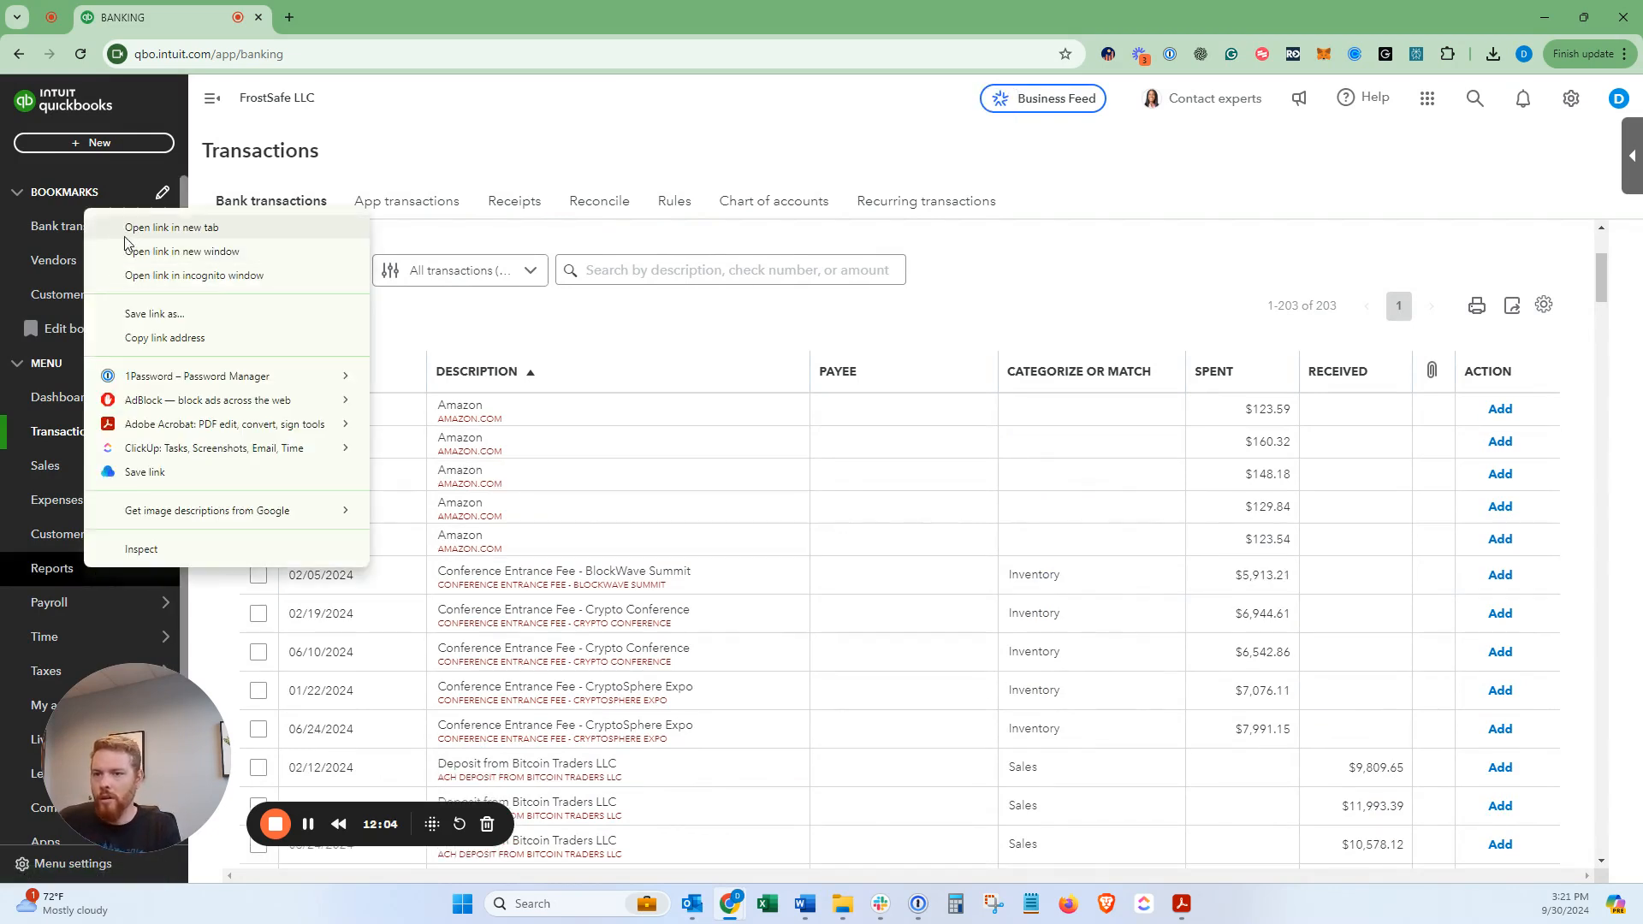
left_click(125, 230)
right_click(98, 567)
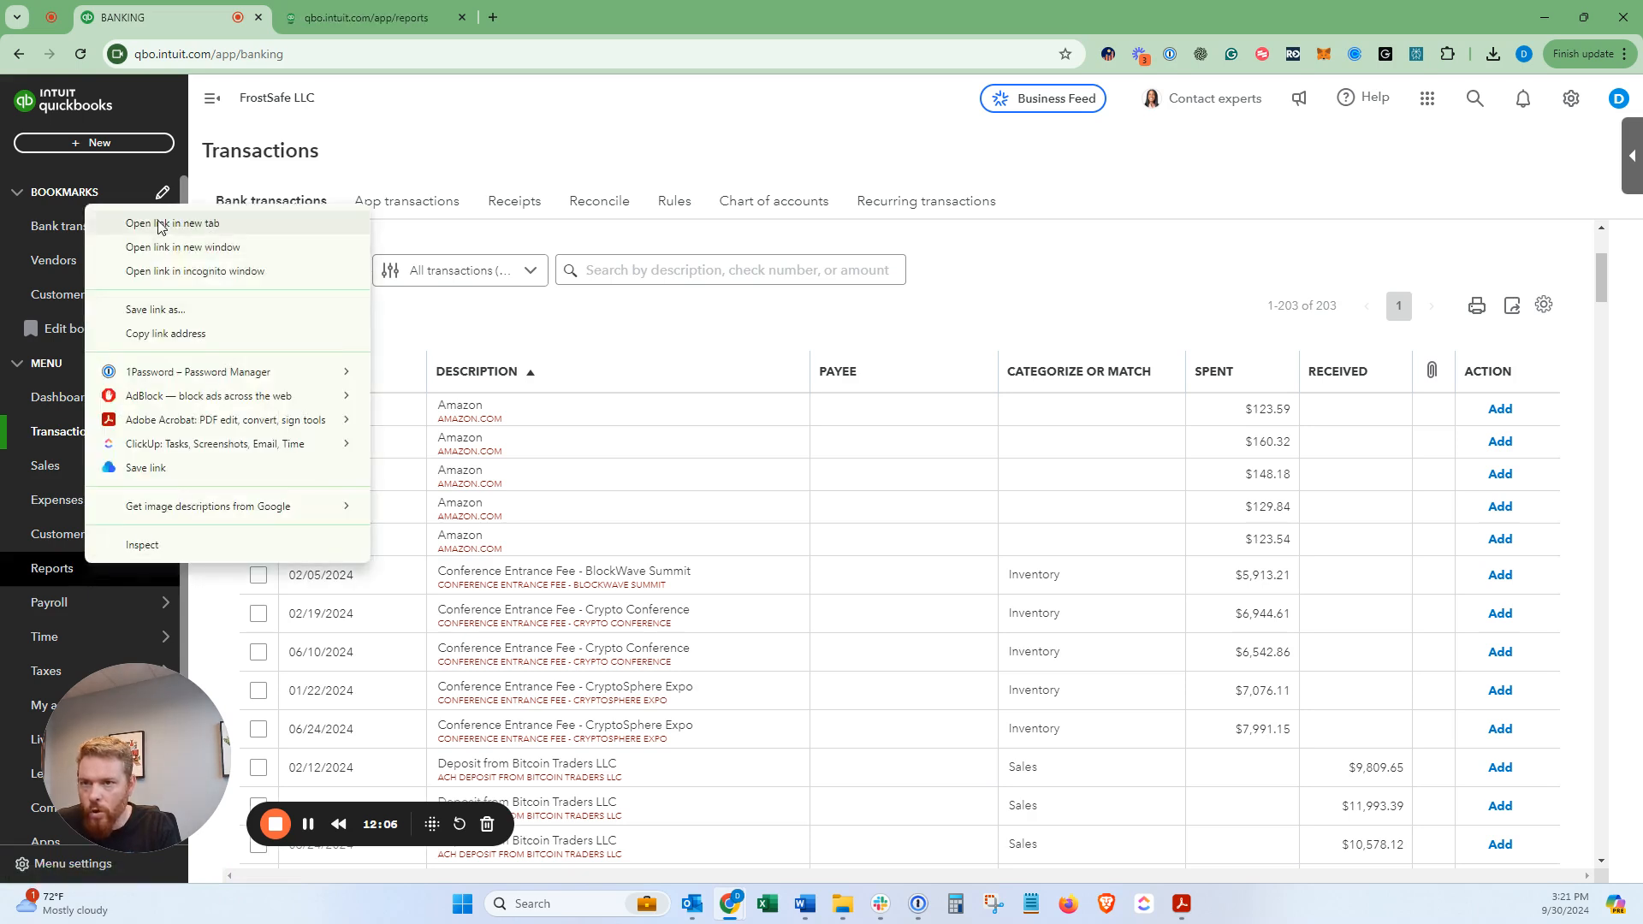
left_click(158, 224)
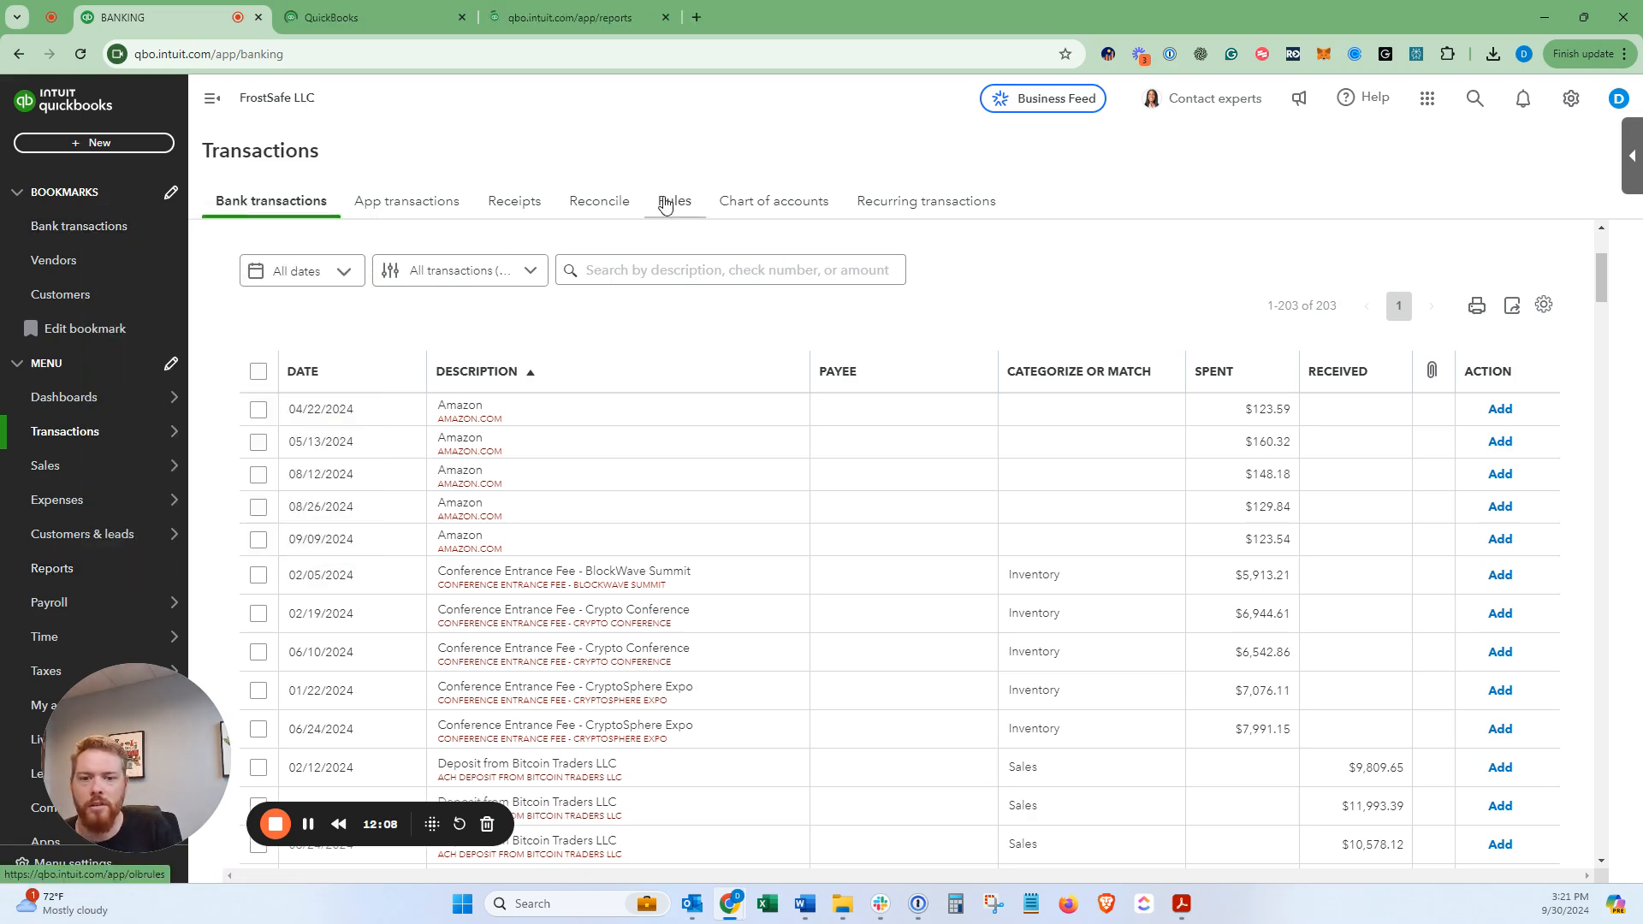
left_click(355, 10)
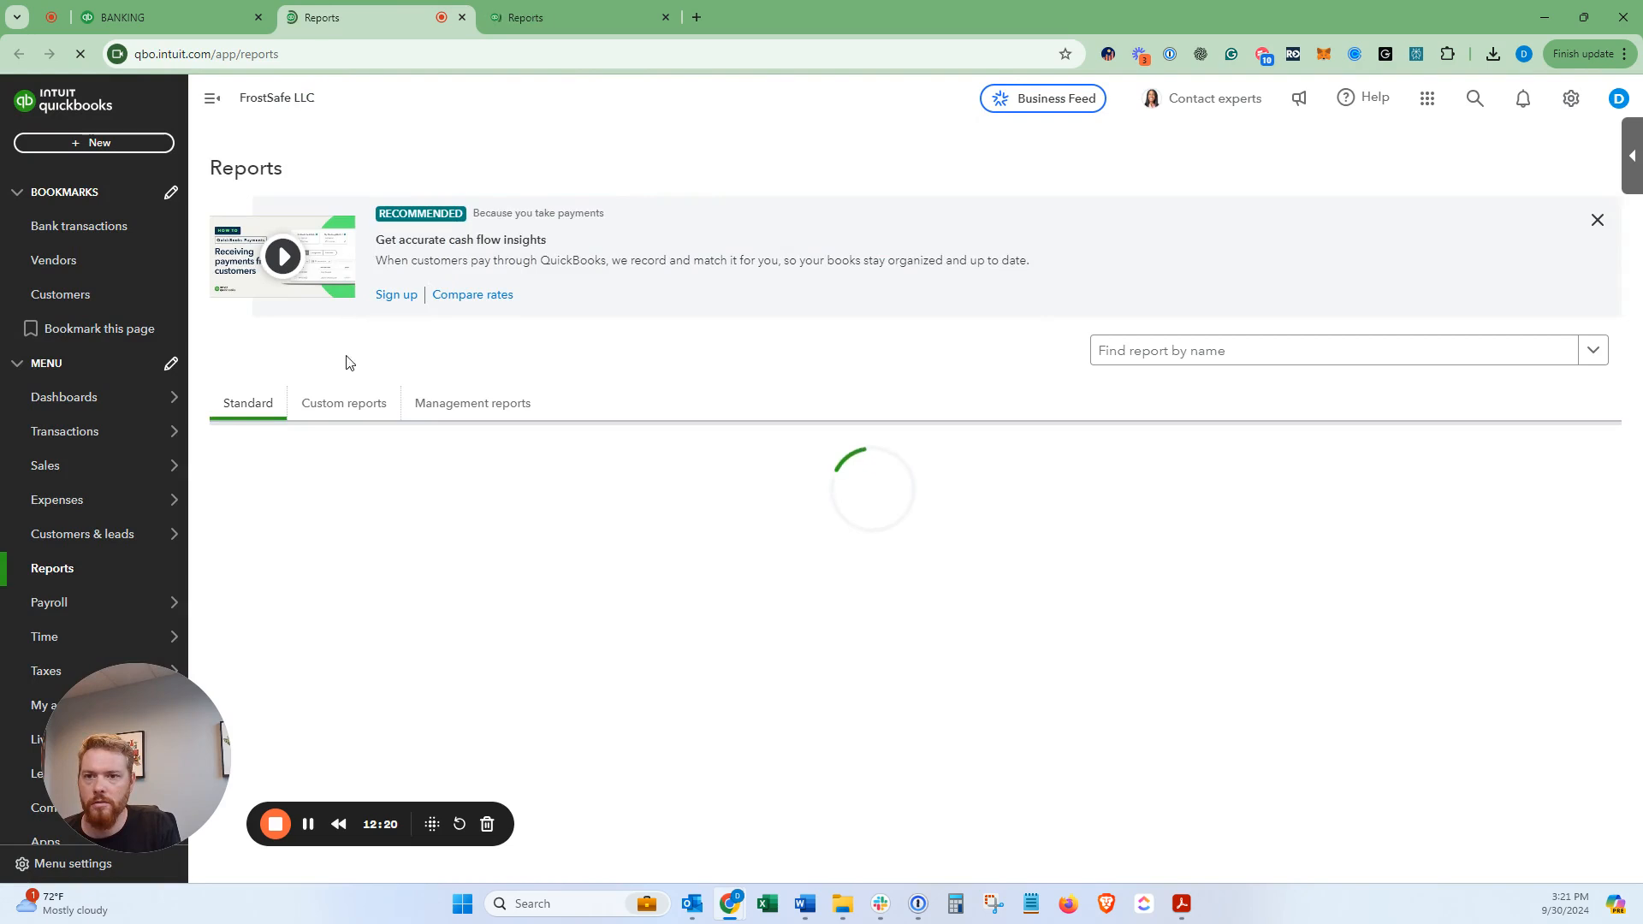
left_click(291, 572)
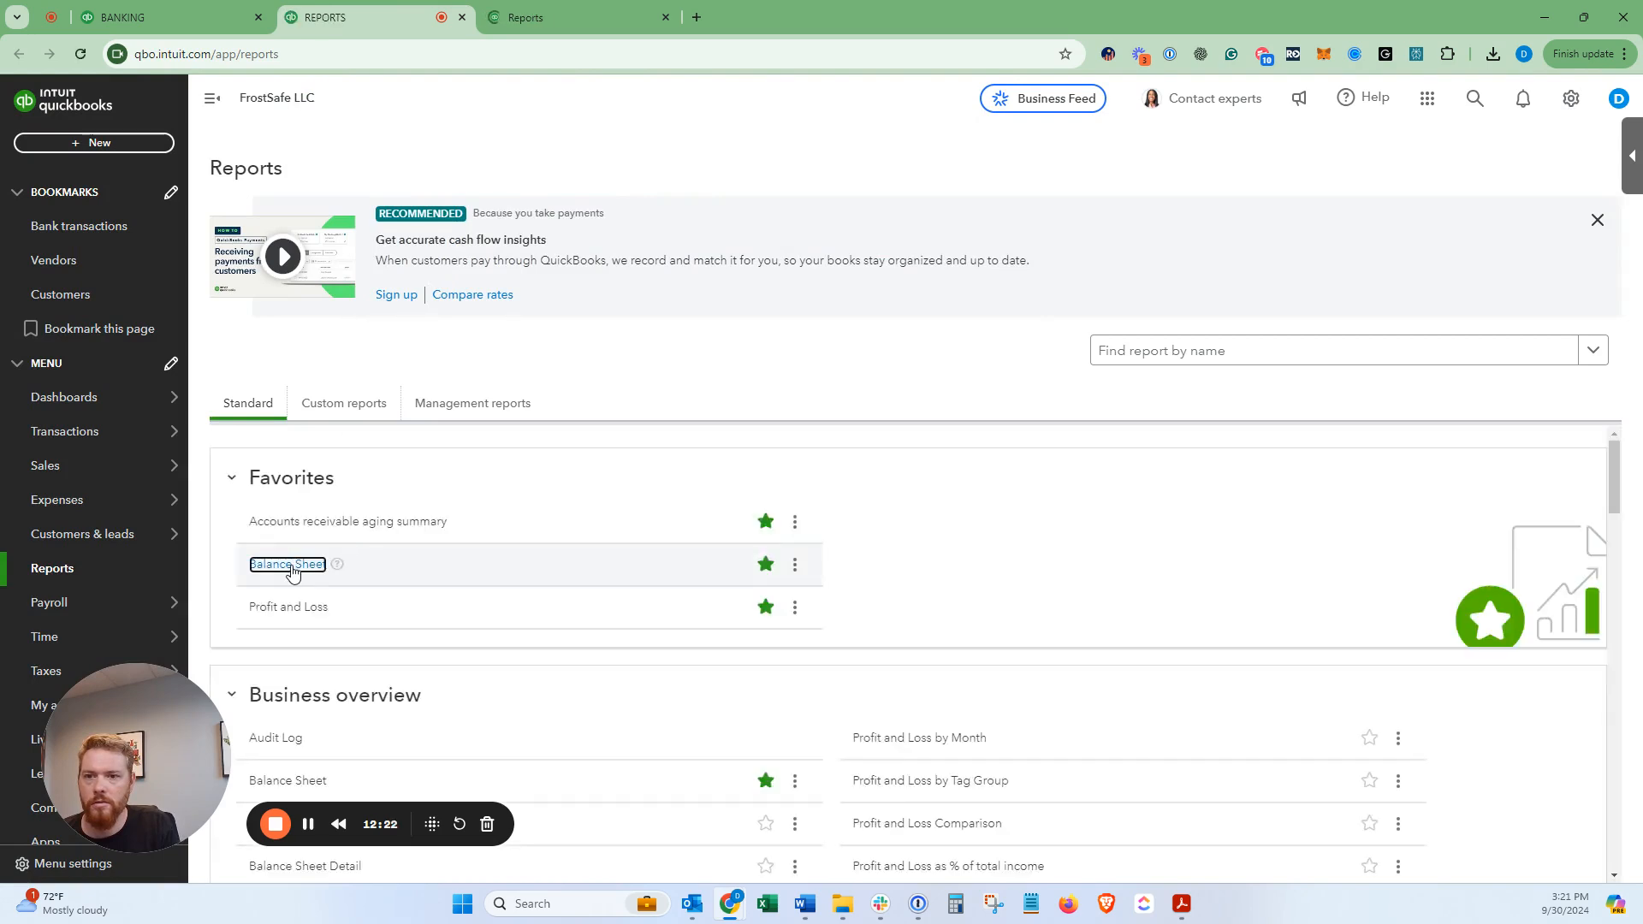
key("ctrl+Tab")
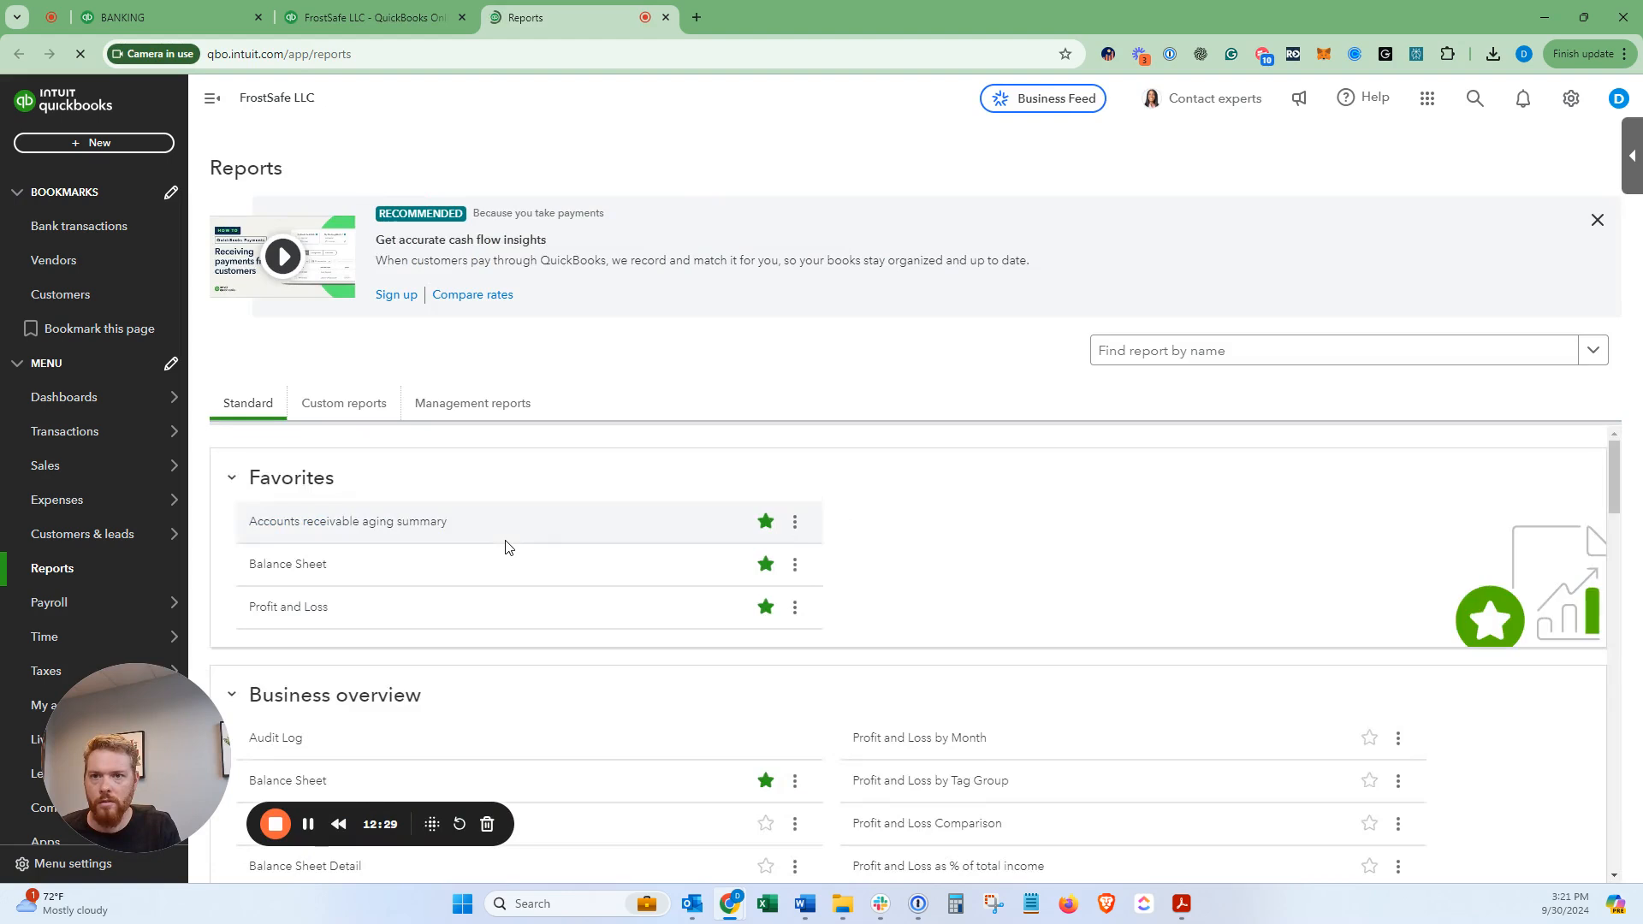
left_click(277, 609)
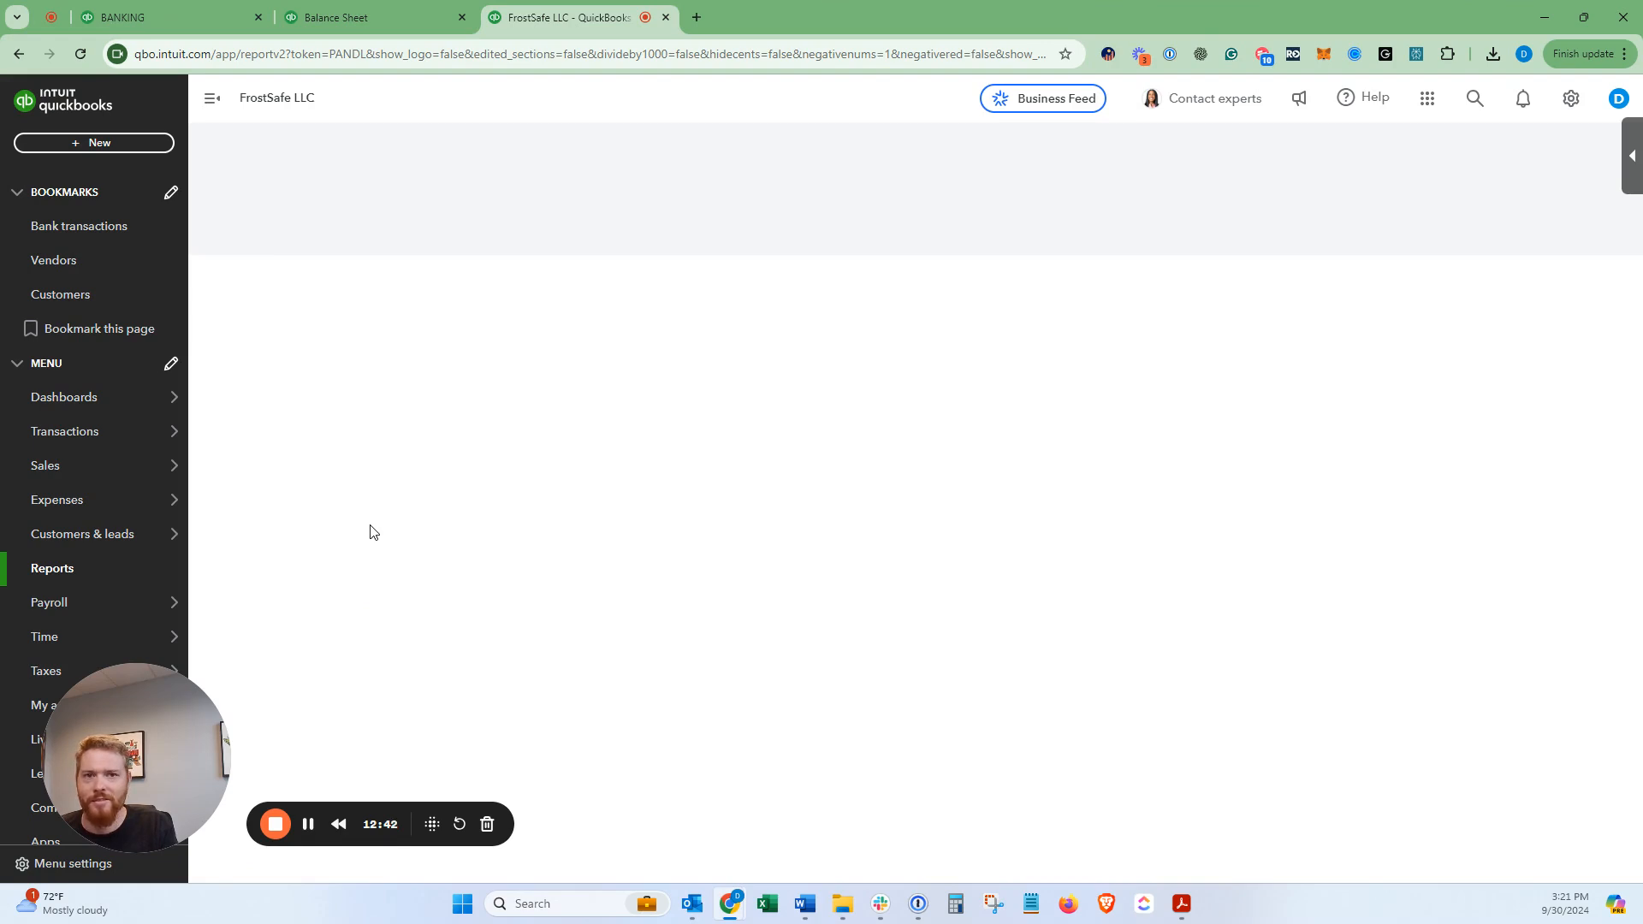
- On the Balance Sheet, open the transaction report behind the business checking balance in a new tab and examine its total
left_click(339, 25)
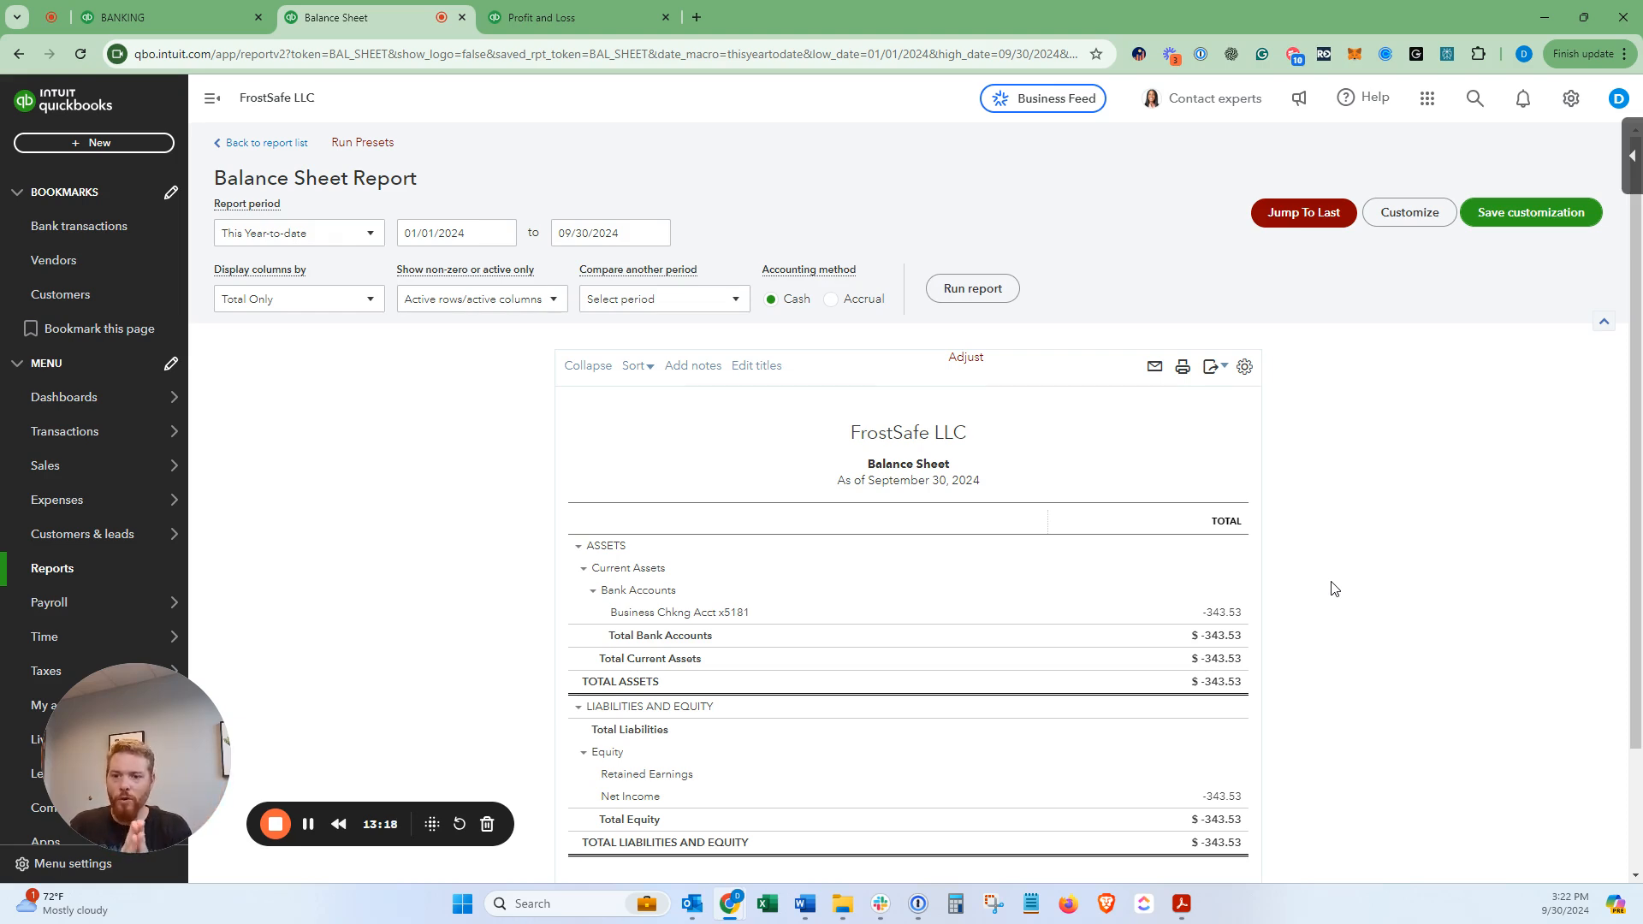
left_click(1221, 613)
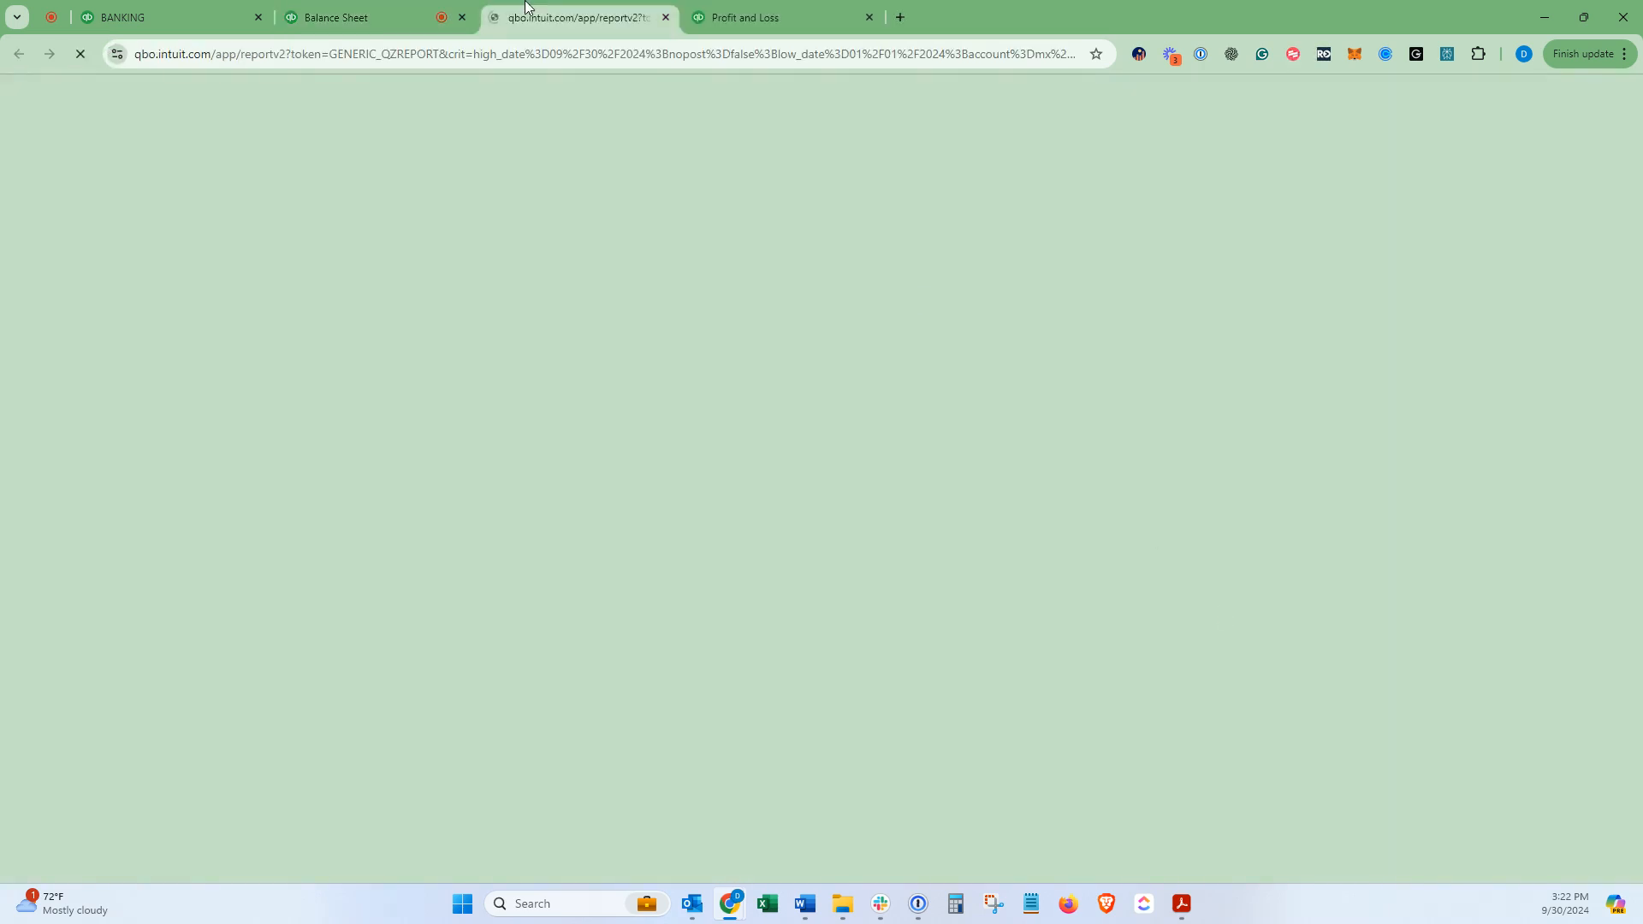
left_click(415, 16)
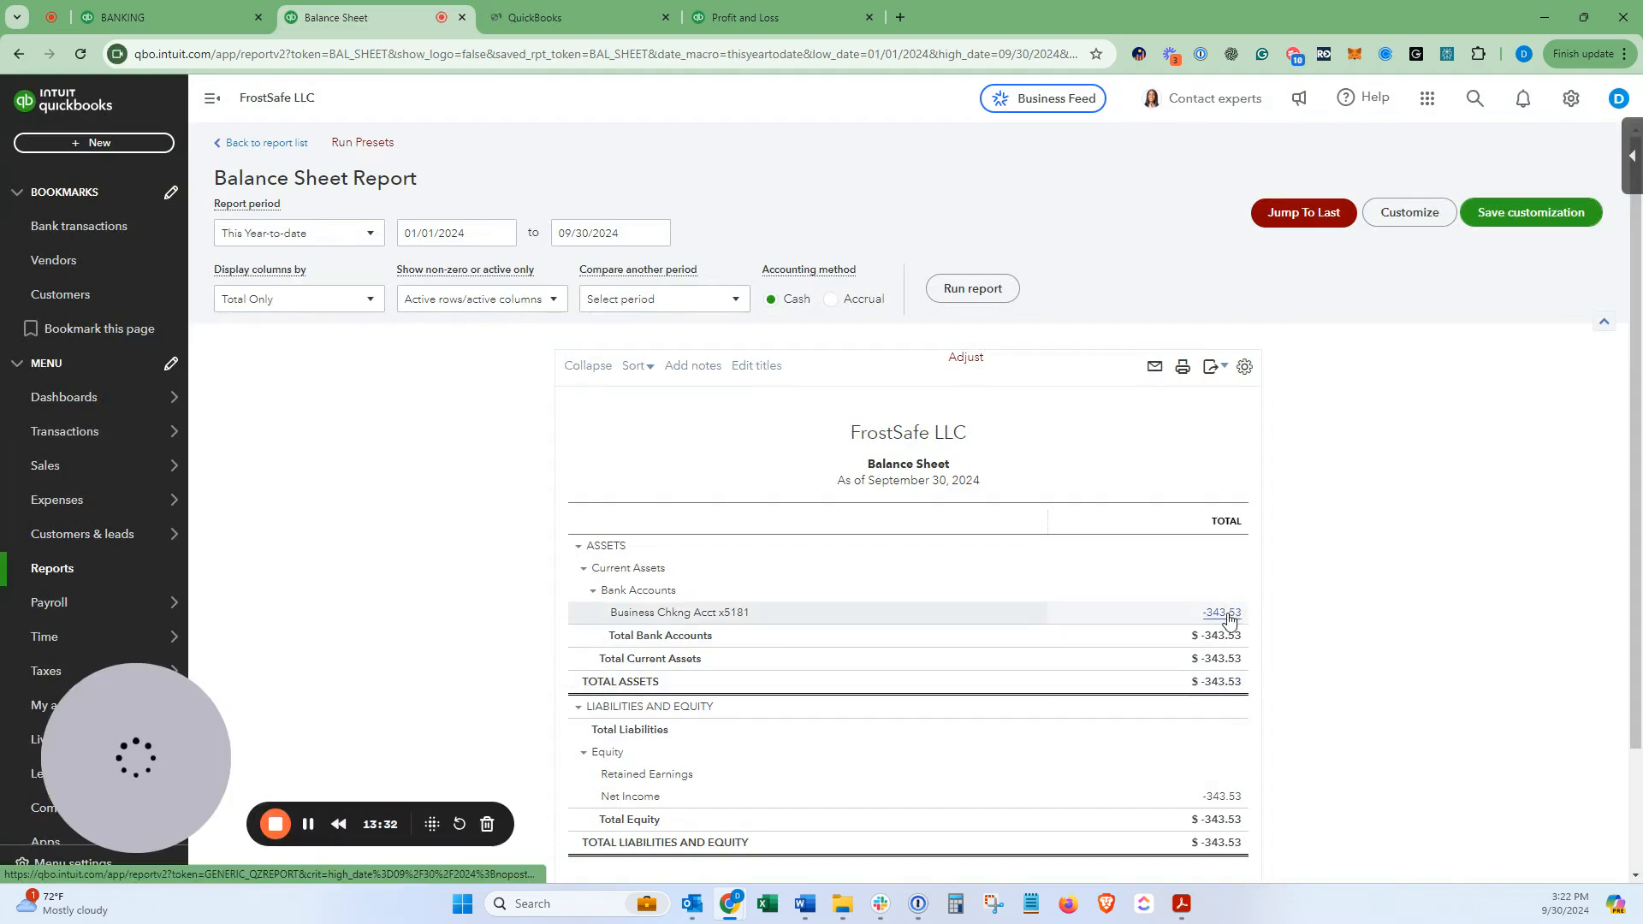
left_click(562, 8)
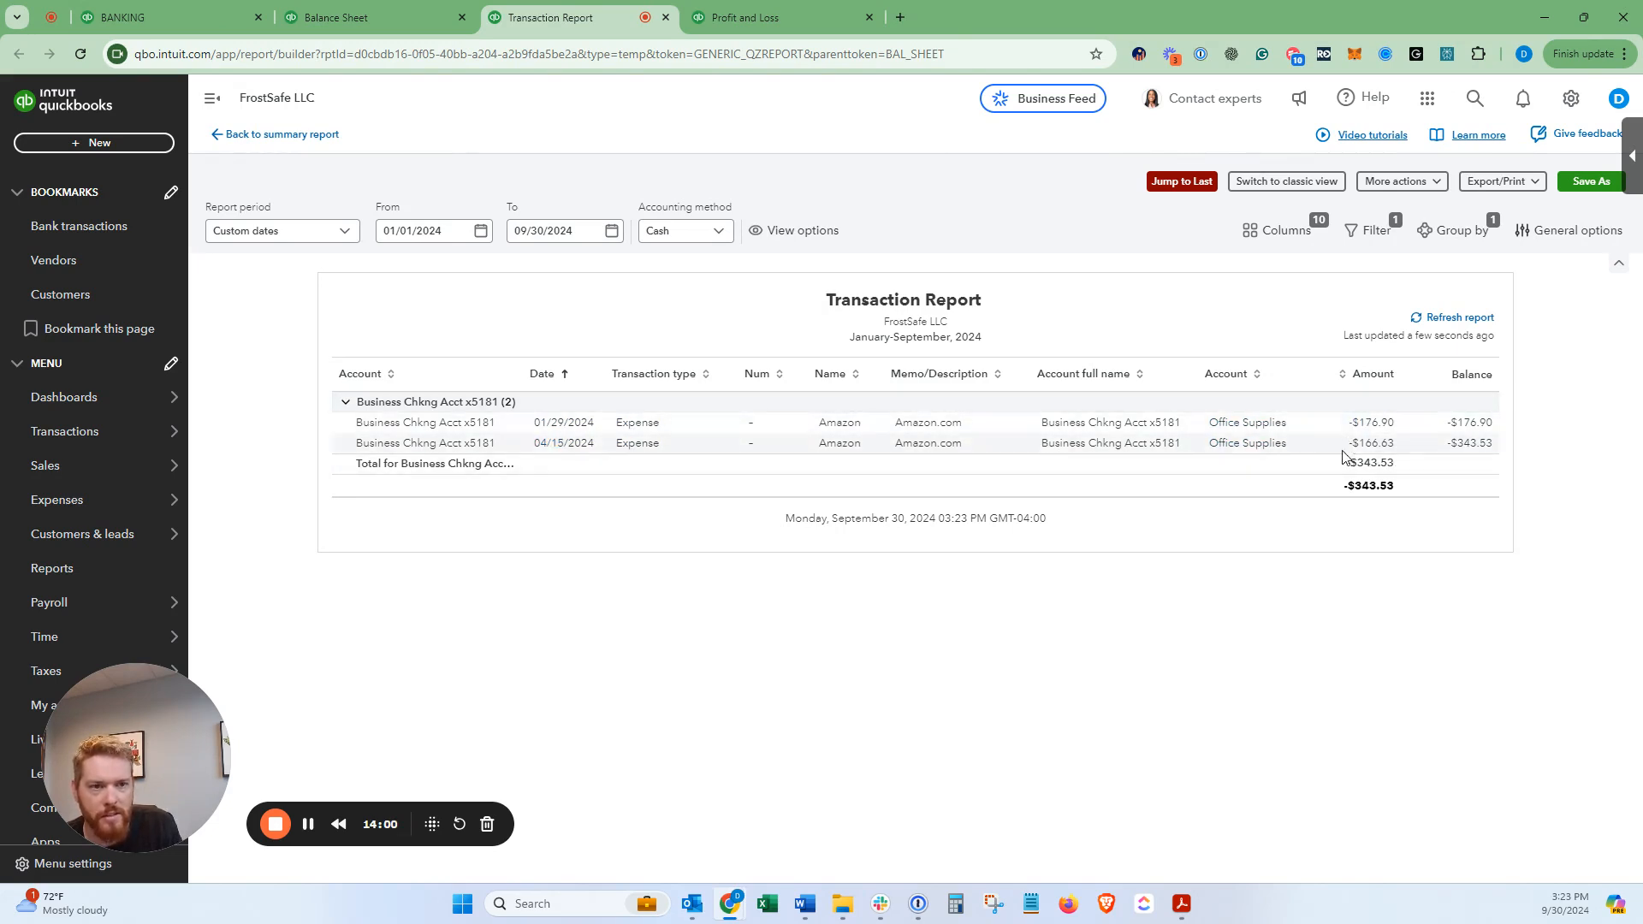
left_click_drag(1346, 463, 1401, 471)
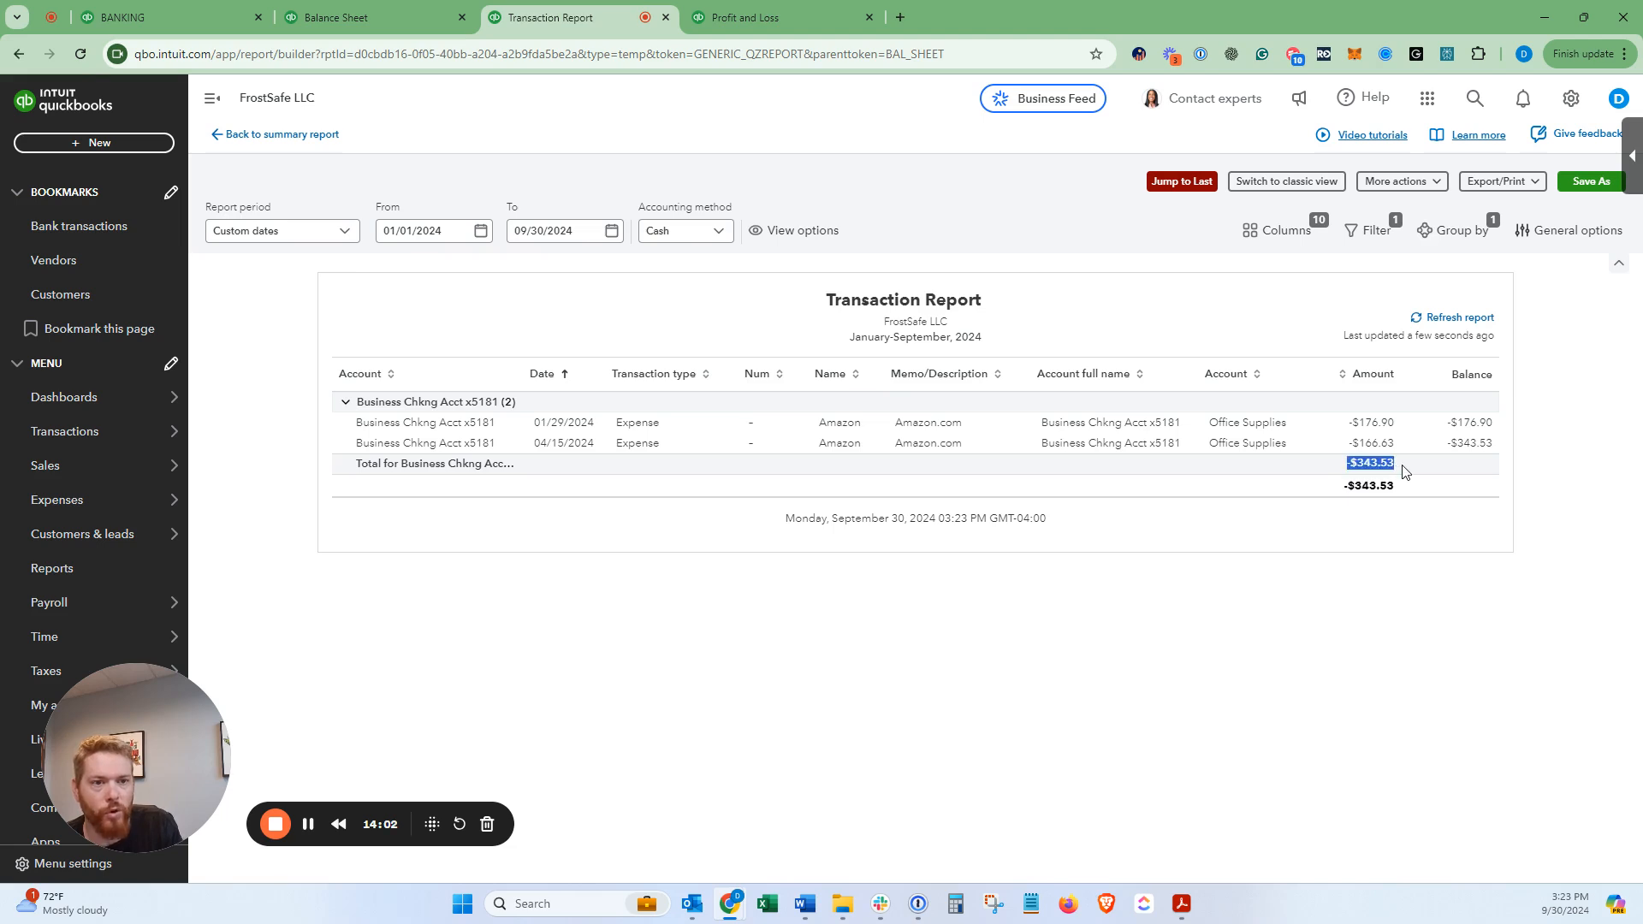
left_click(1401, 470)
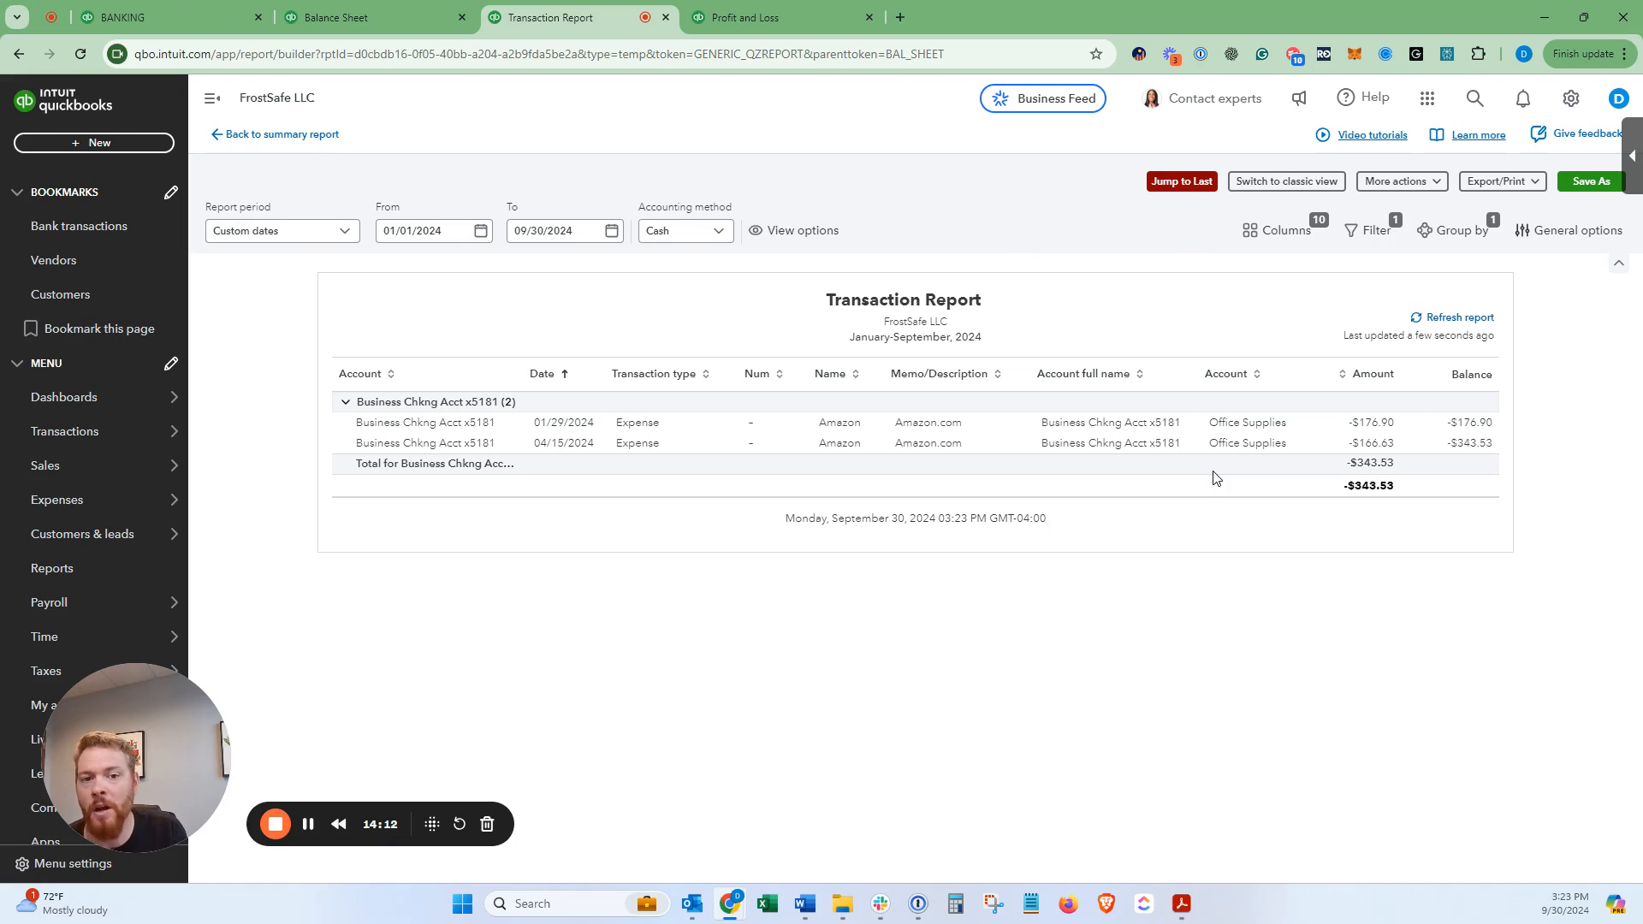
- Compare the net income in the Profit and Loss report with the Balance Sheet and return to the bank transactions
left_click(817, 7)
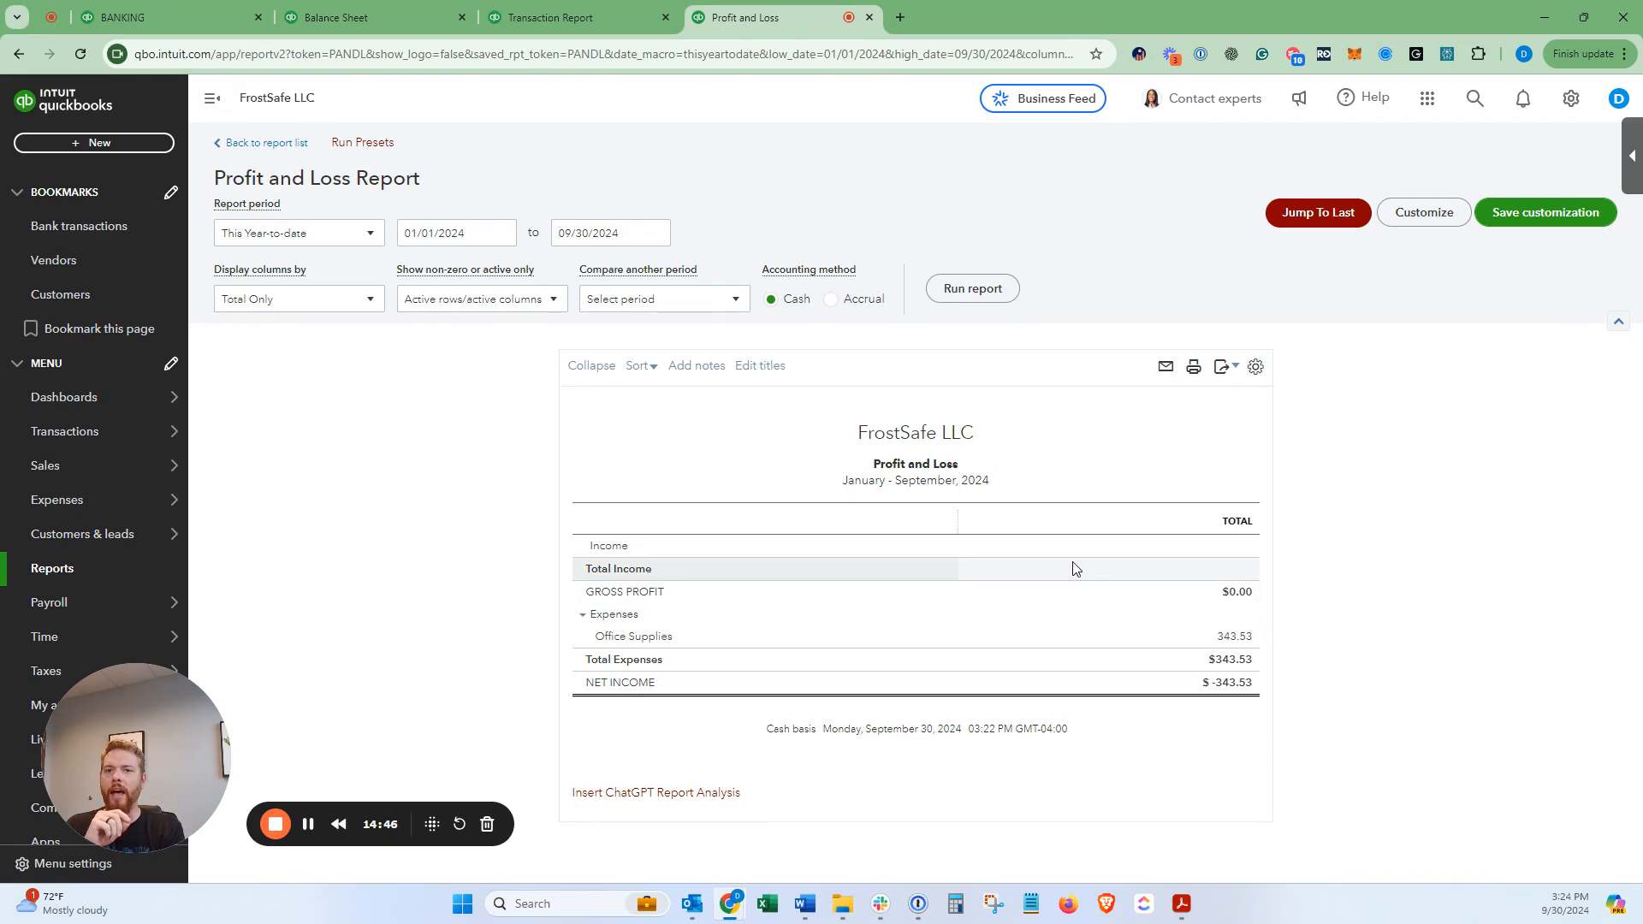
left_click(430, 15)
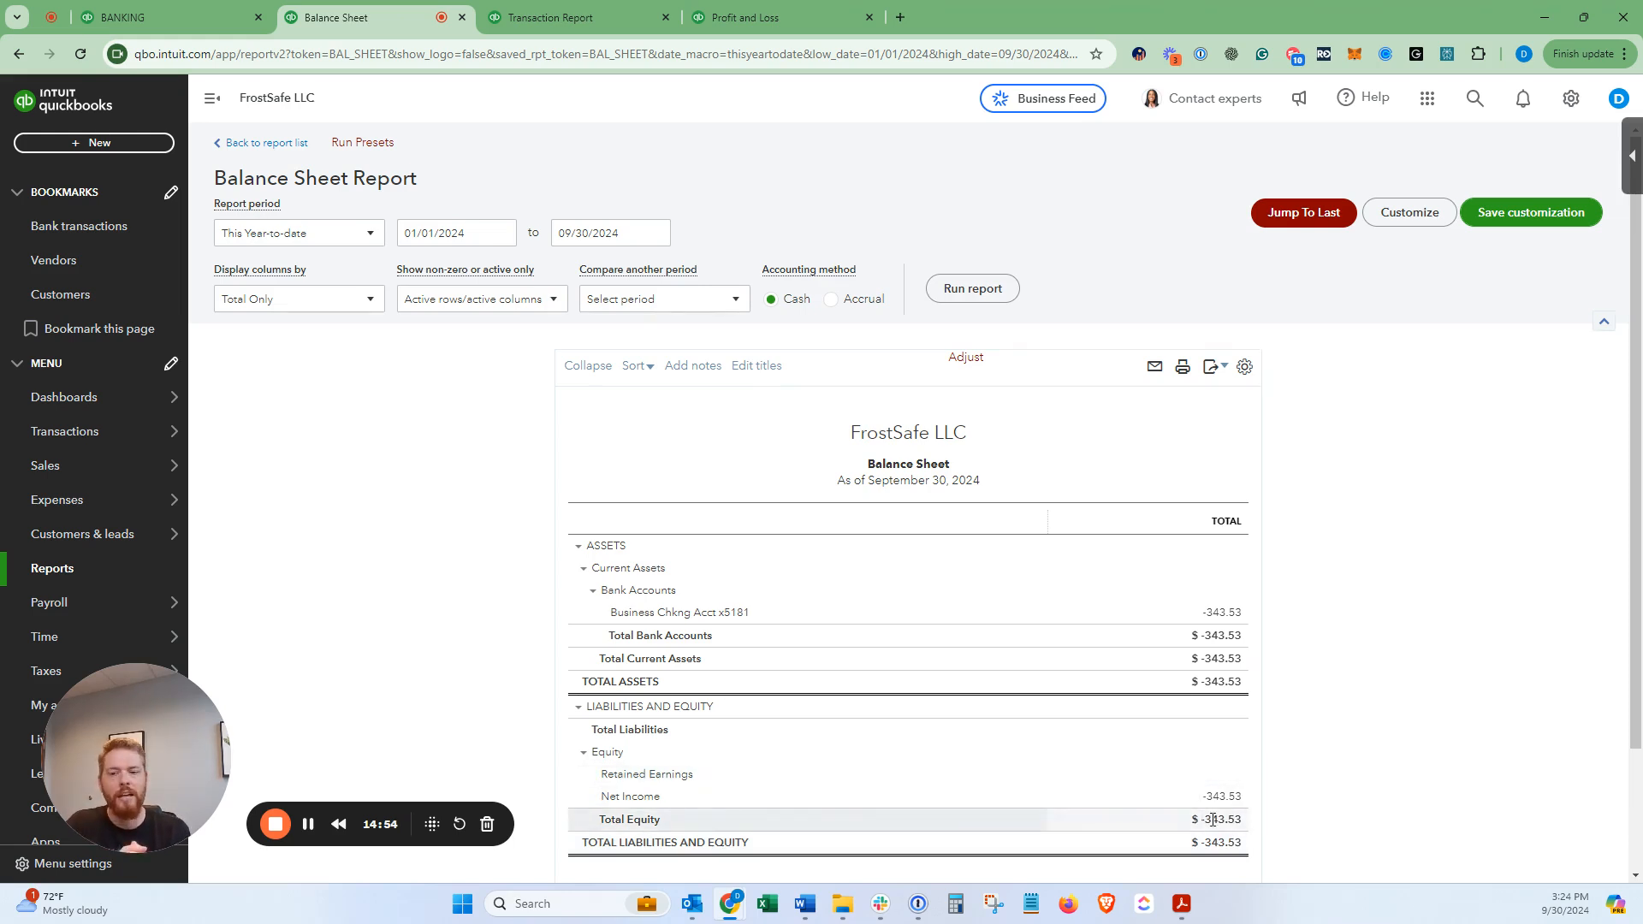
left_click(214, 17)
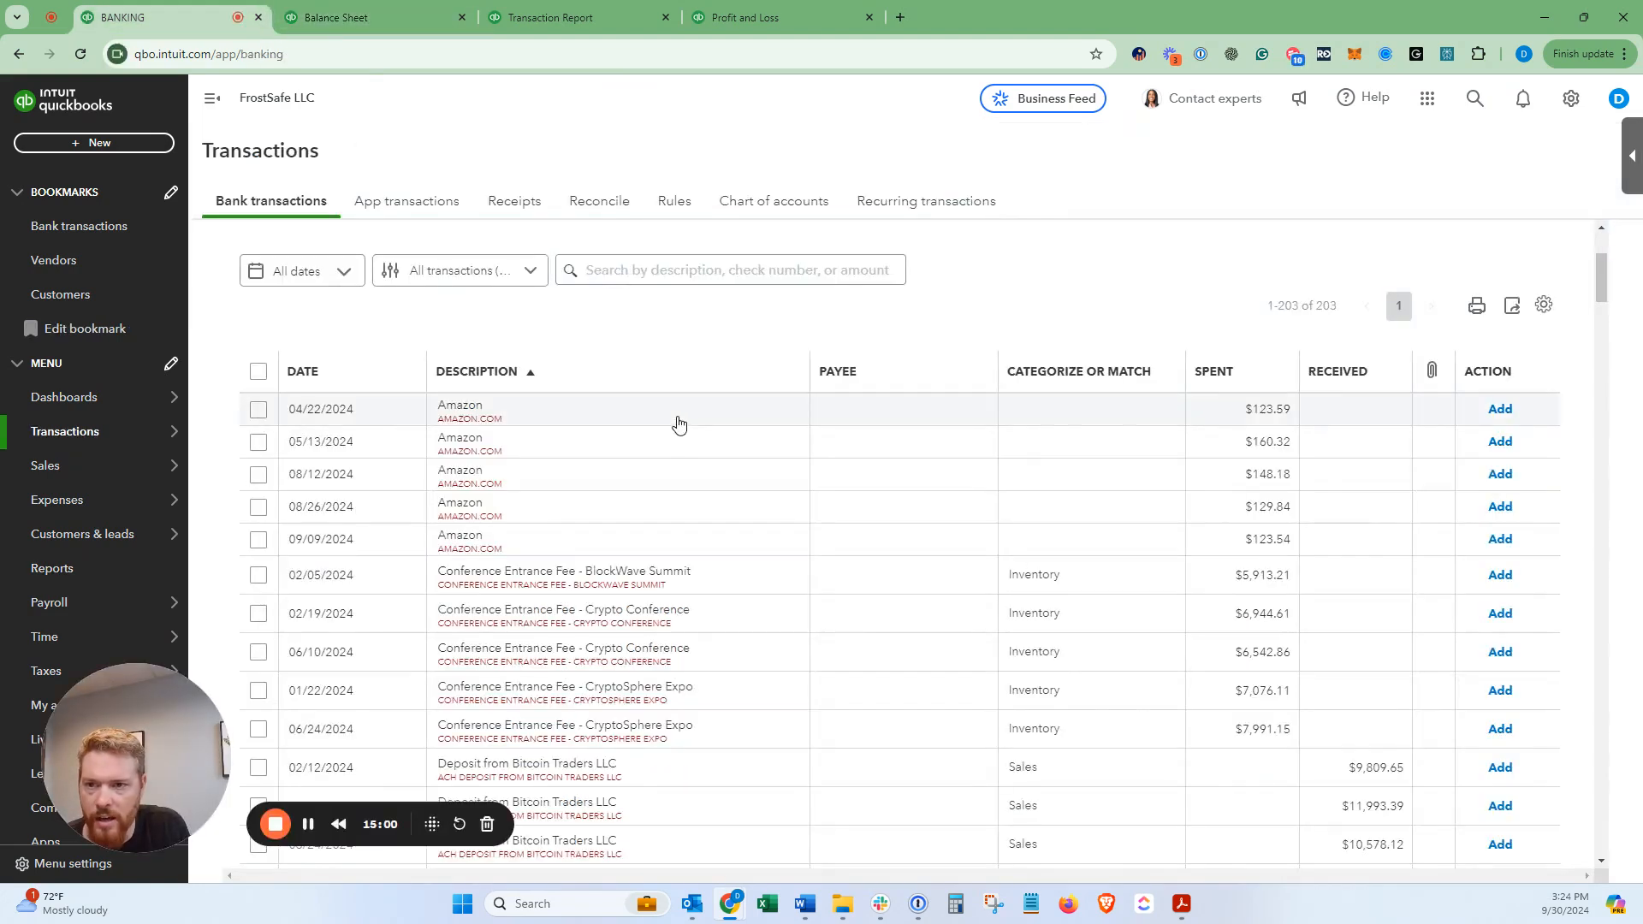
- Open the 04/22/2024 Amazon transaction and set its vendor to Amazon
left_click(678, 422)
left_click(447, 544)
key("ctrl+v")
type("ama")
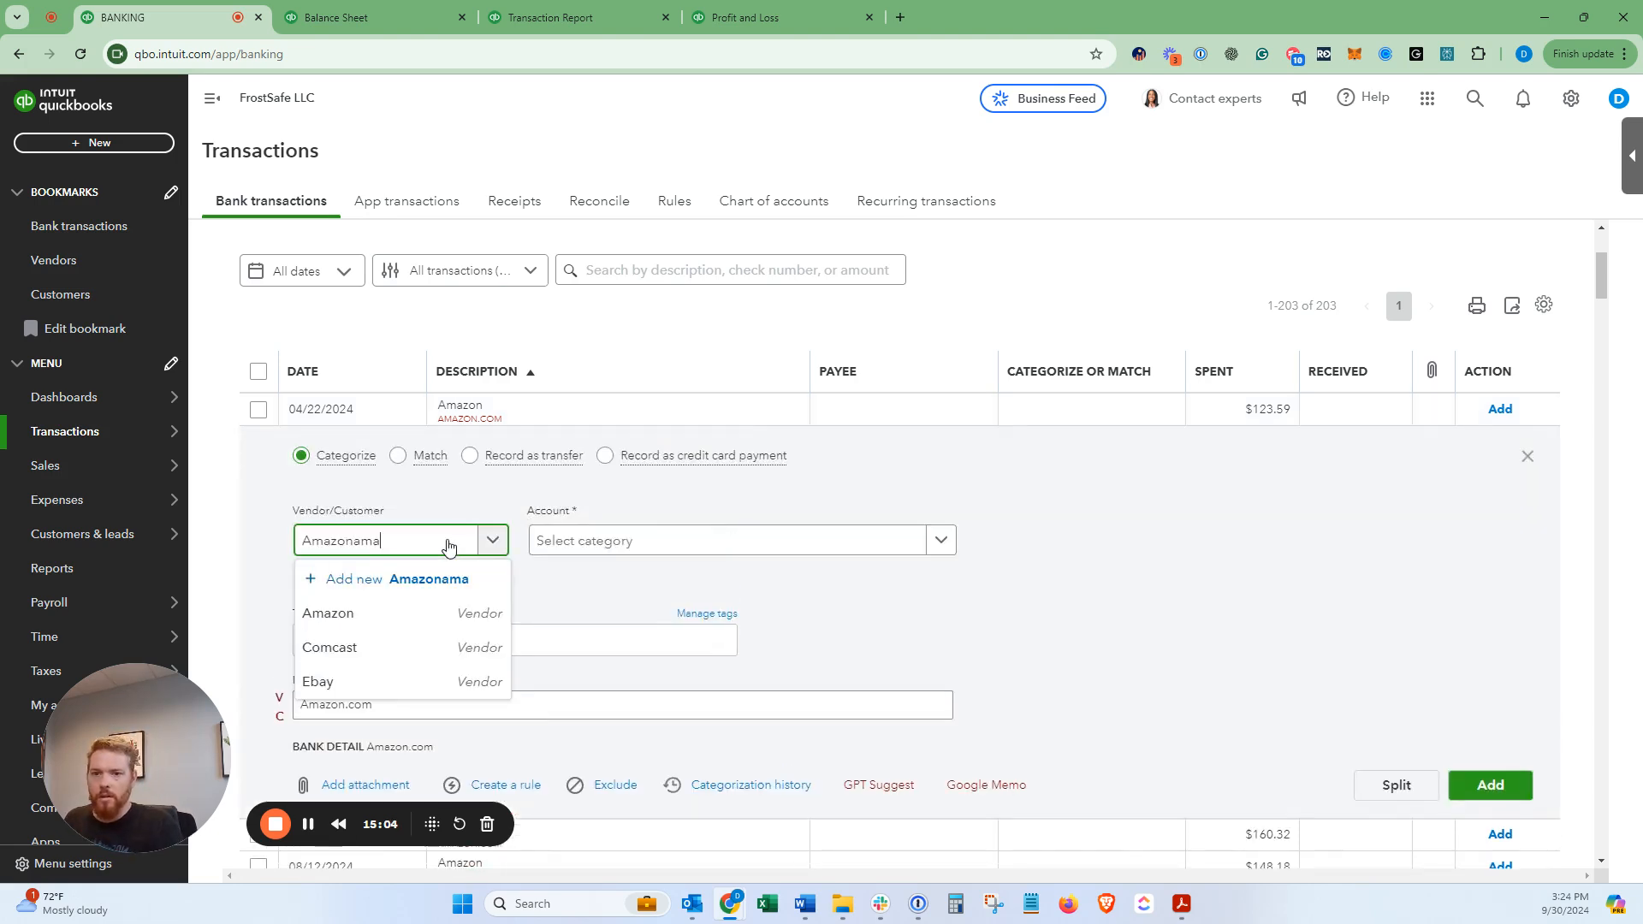
key("BackSpace")
key("BackSpace")
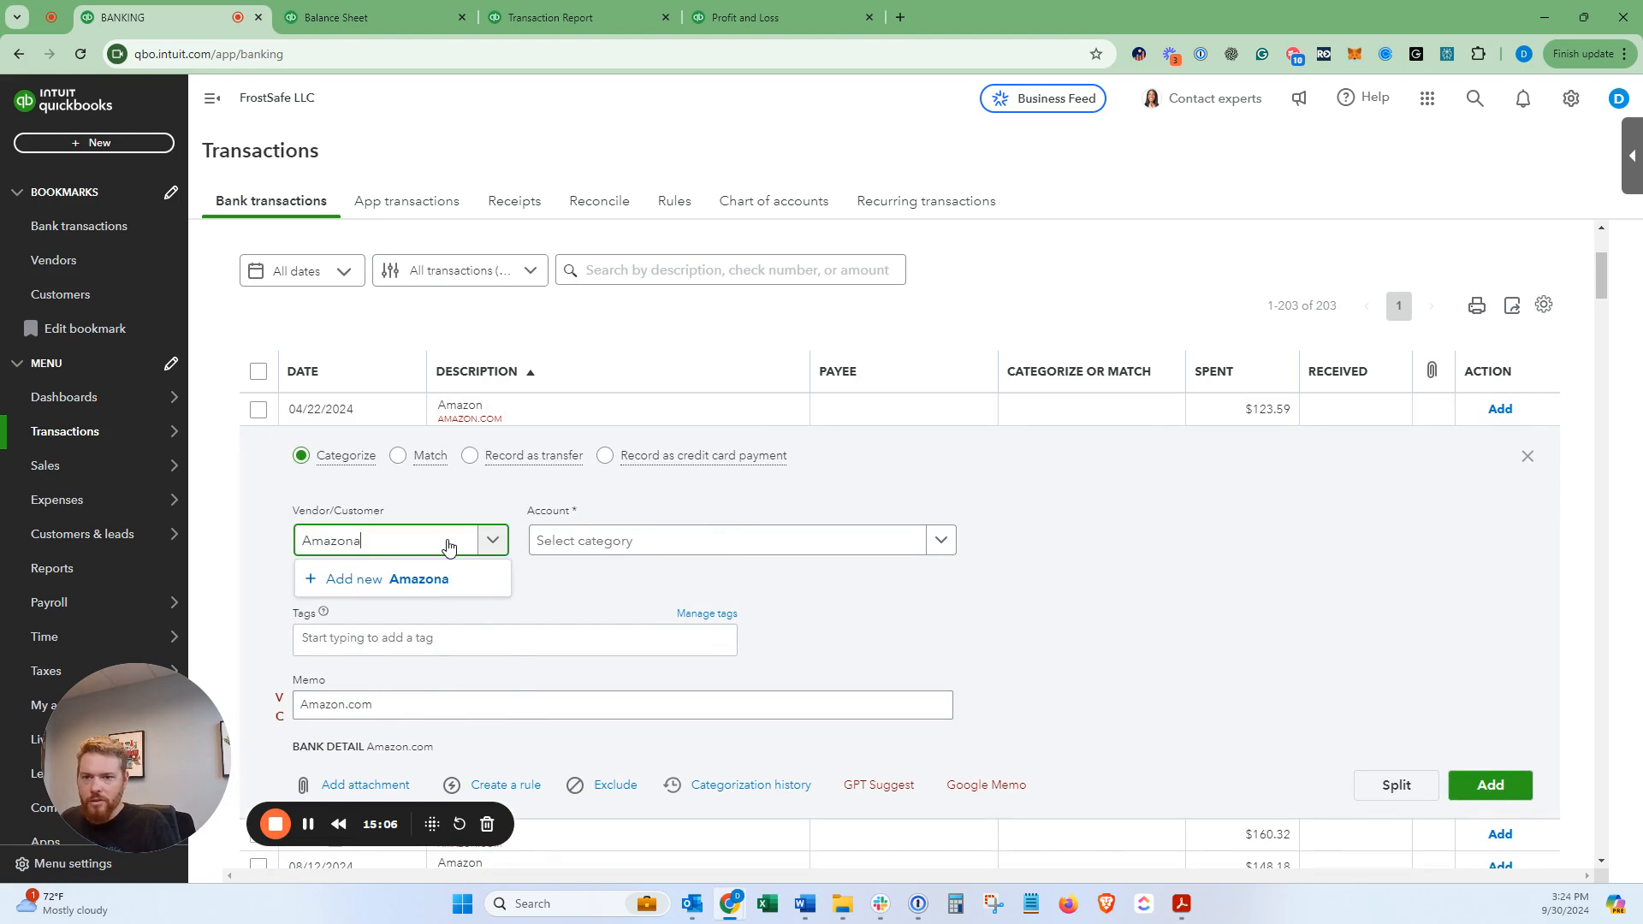
left_click(477, 609)
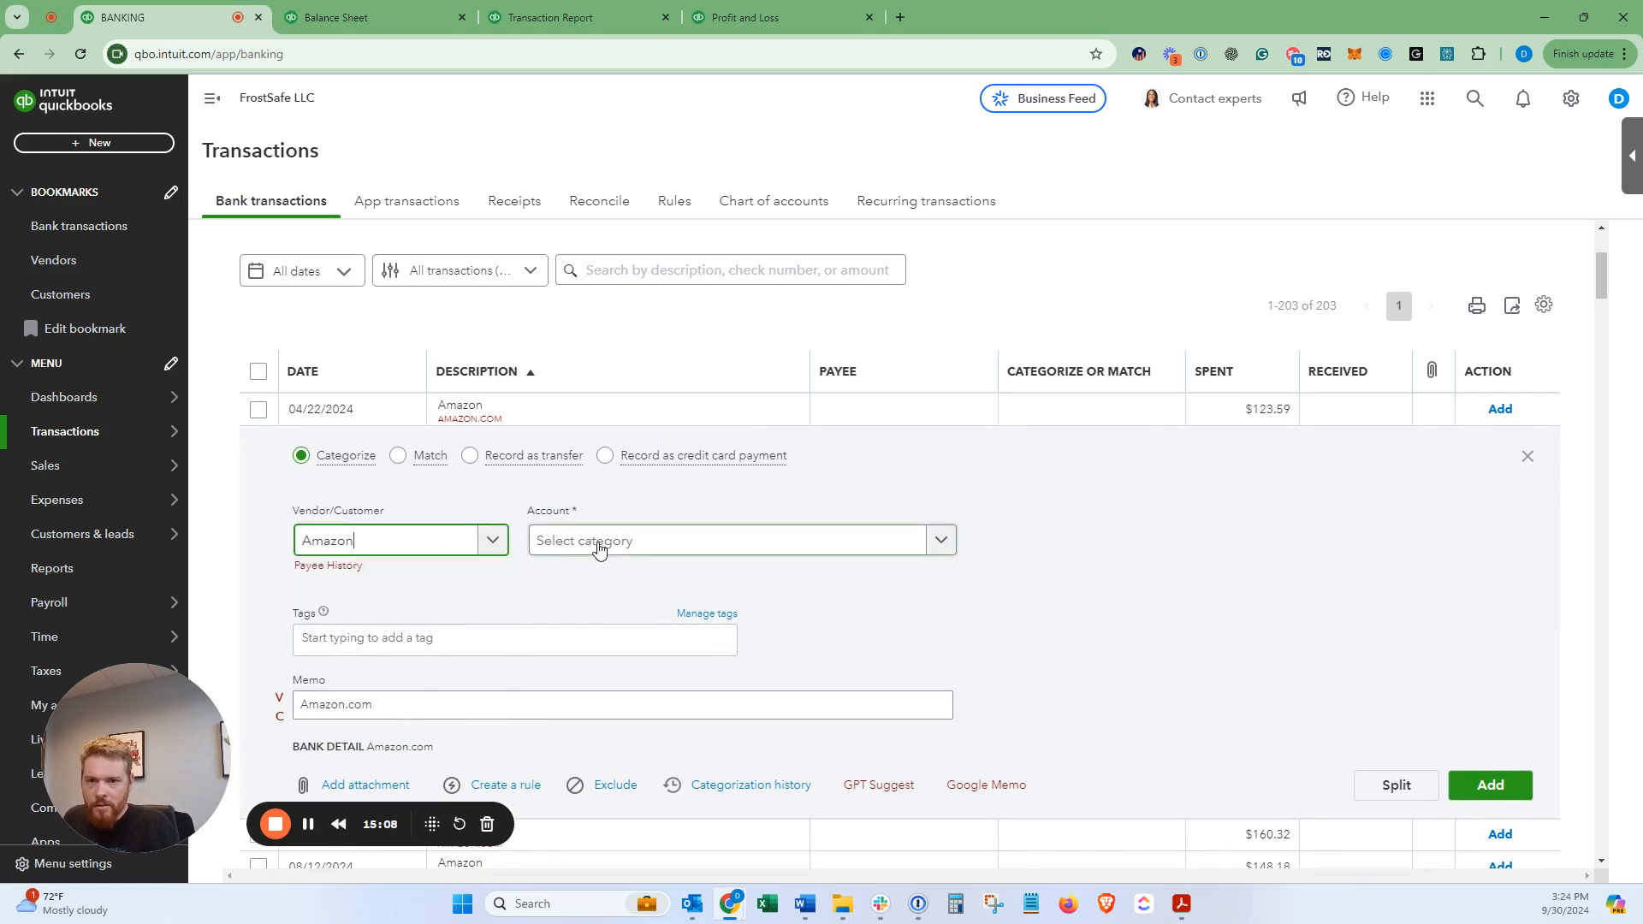
- Enter Event Supplies as the transaction's account and start creating it as a new account
left_click(599, 544)
type("Event Supplies")
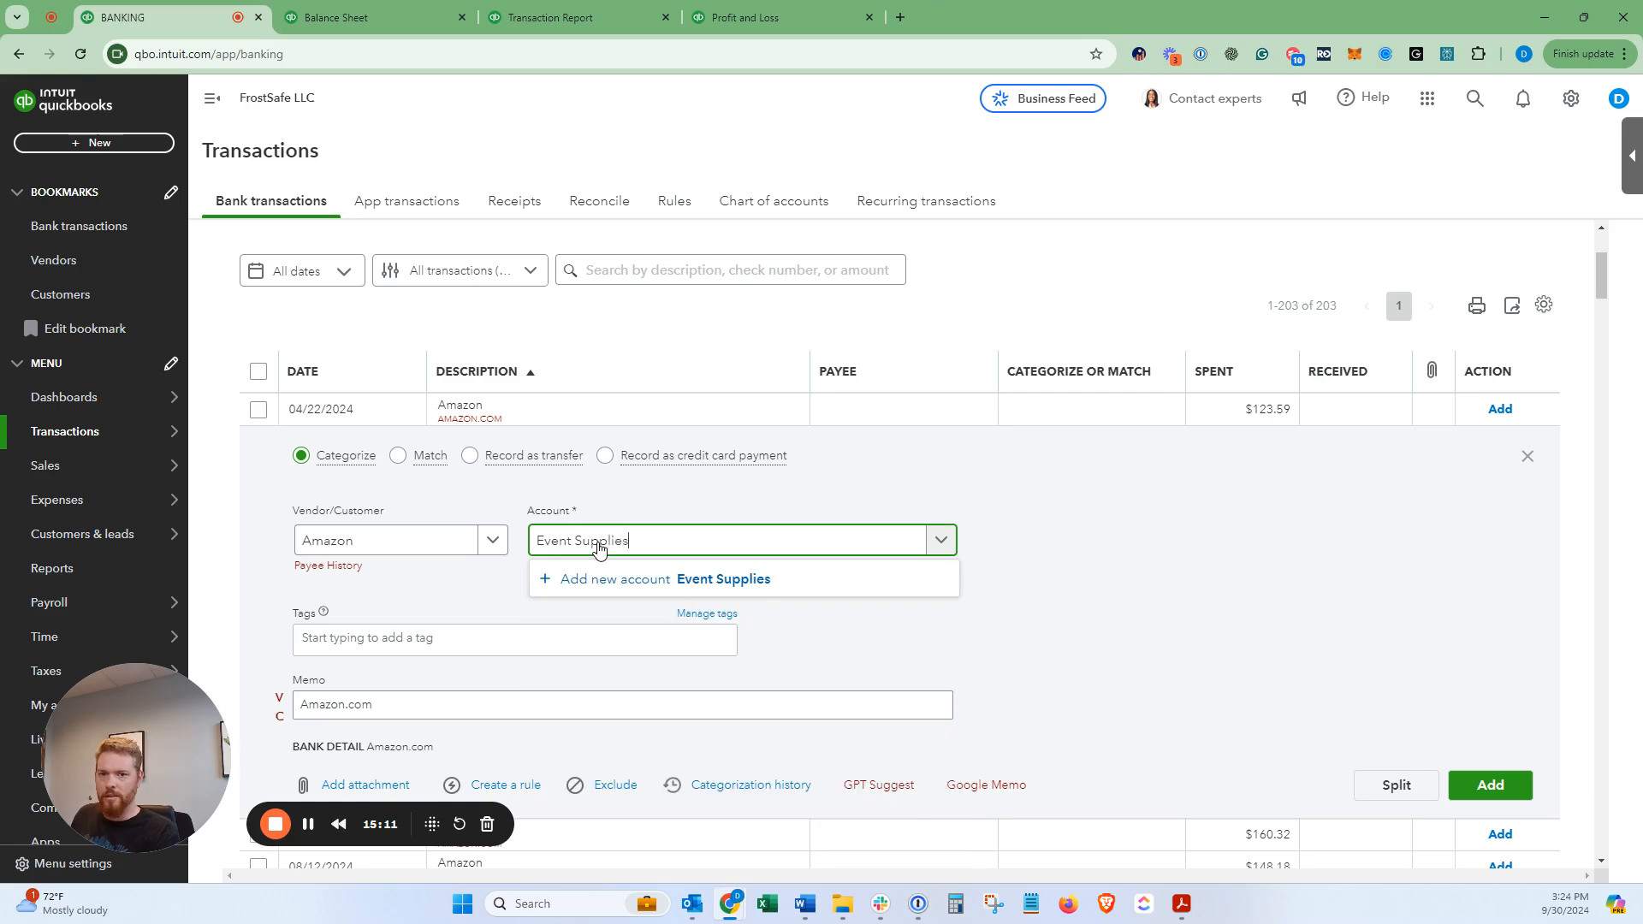
key("ctrl+a")
key("ctrl+c")
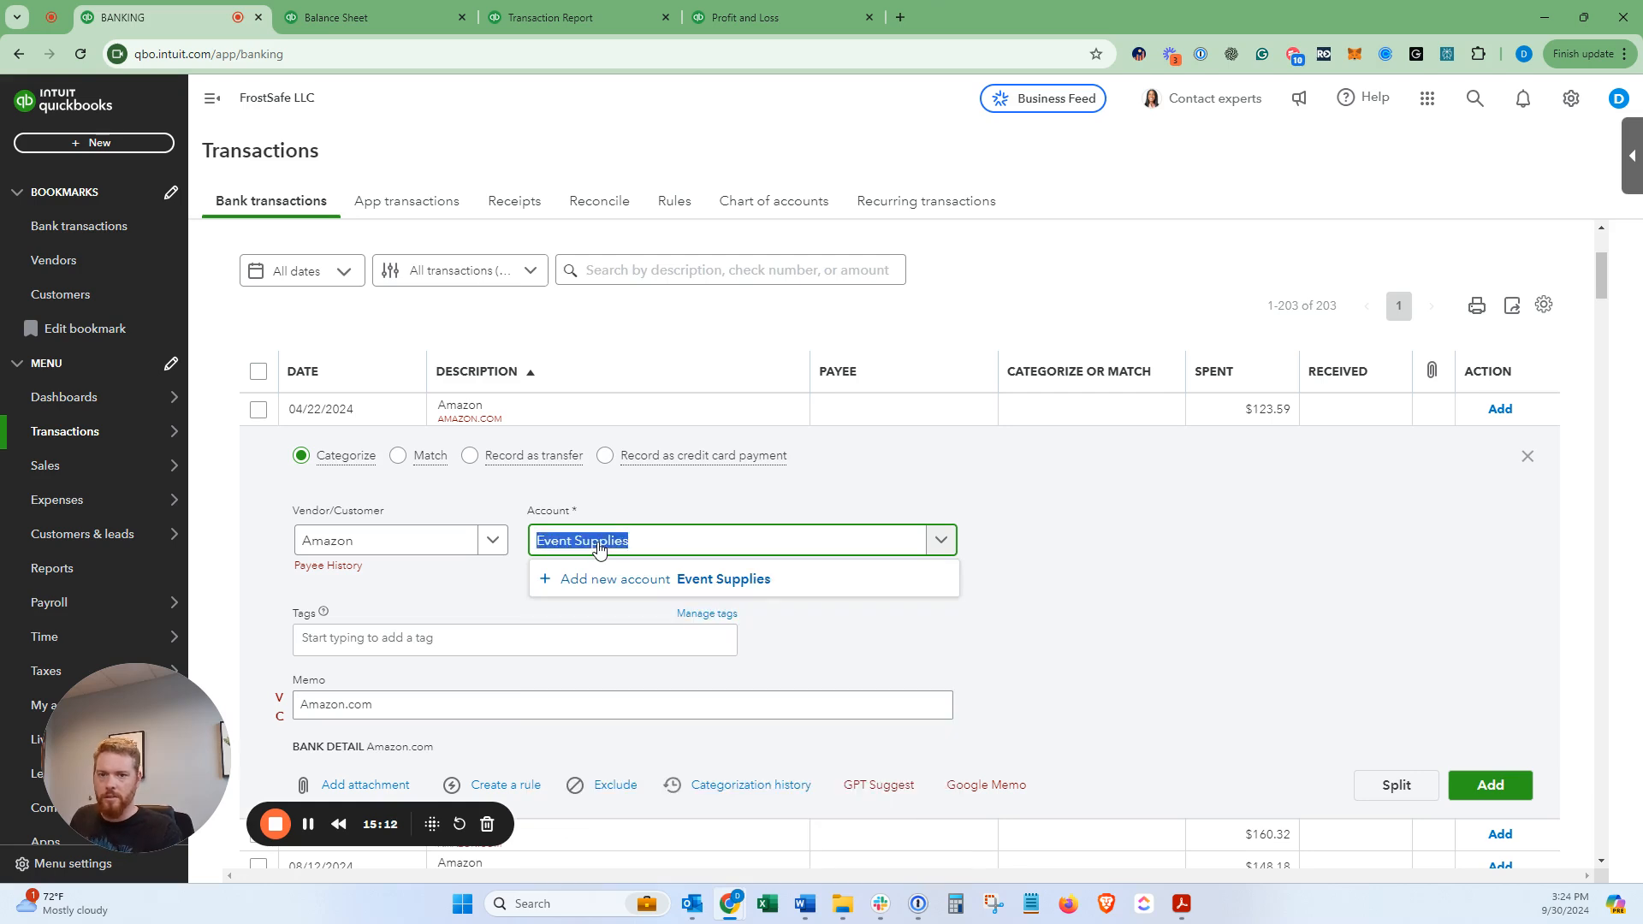
key("Return")
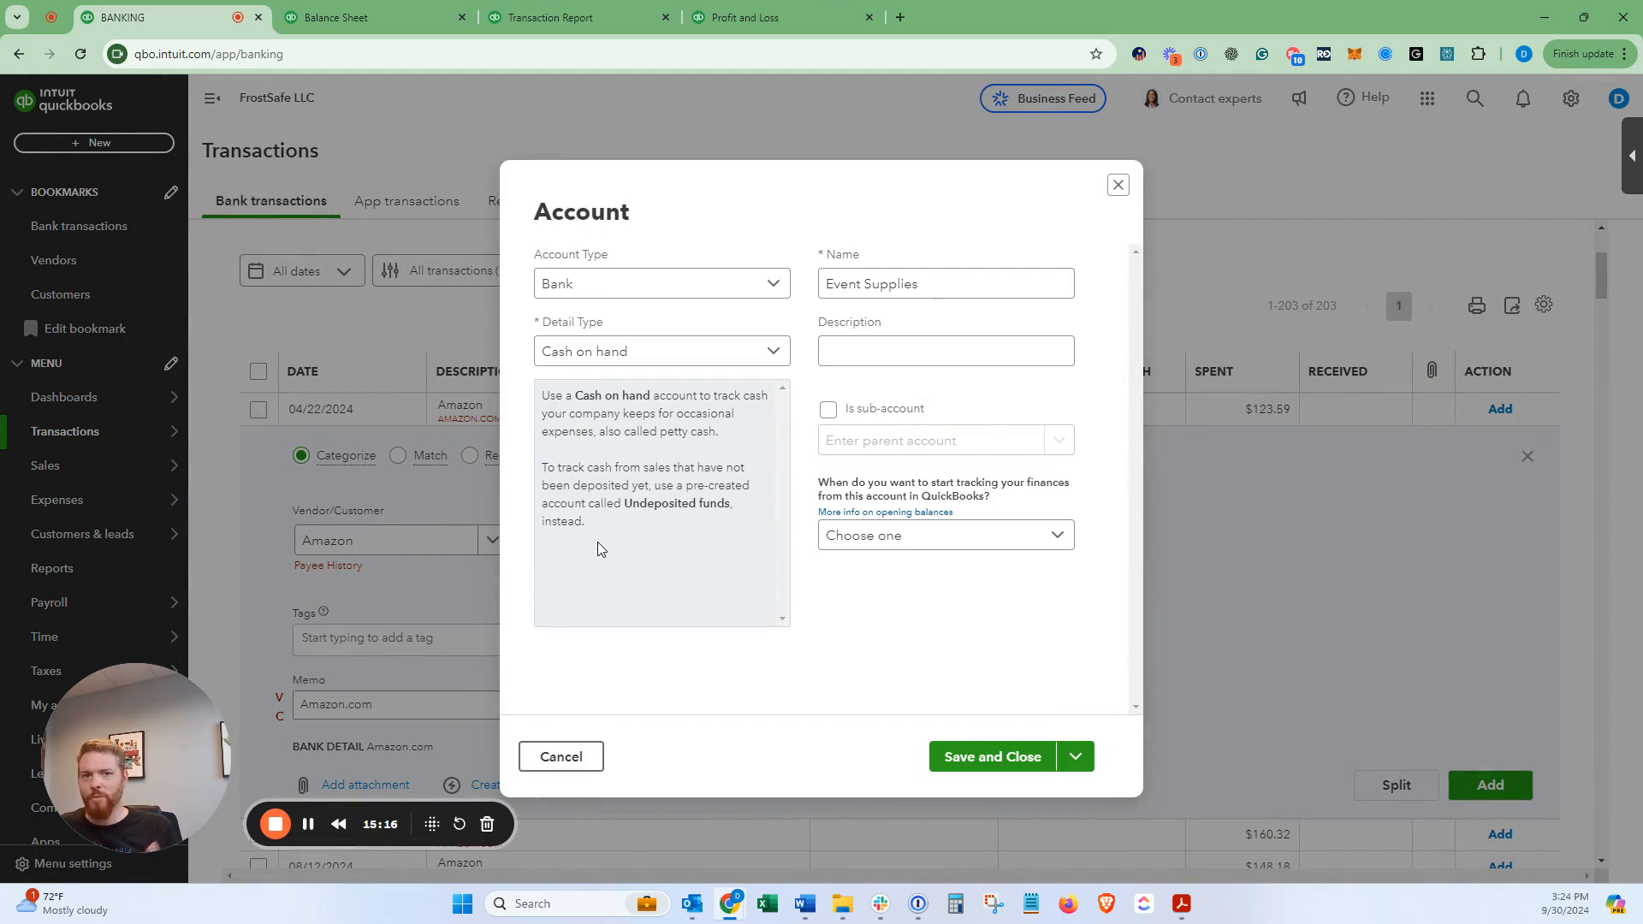
- Set the new account's type to Expenses and its name to Event Supplies, save it and add the 04/22/2024 Amazon transaction
left_click(695, 288)
scroll(680, 410, "down", 4)
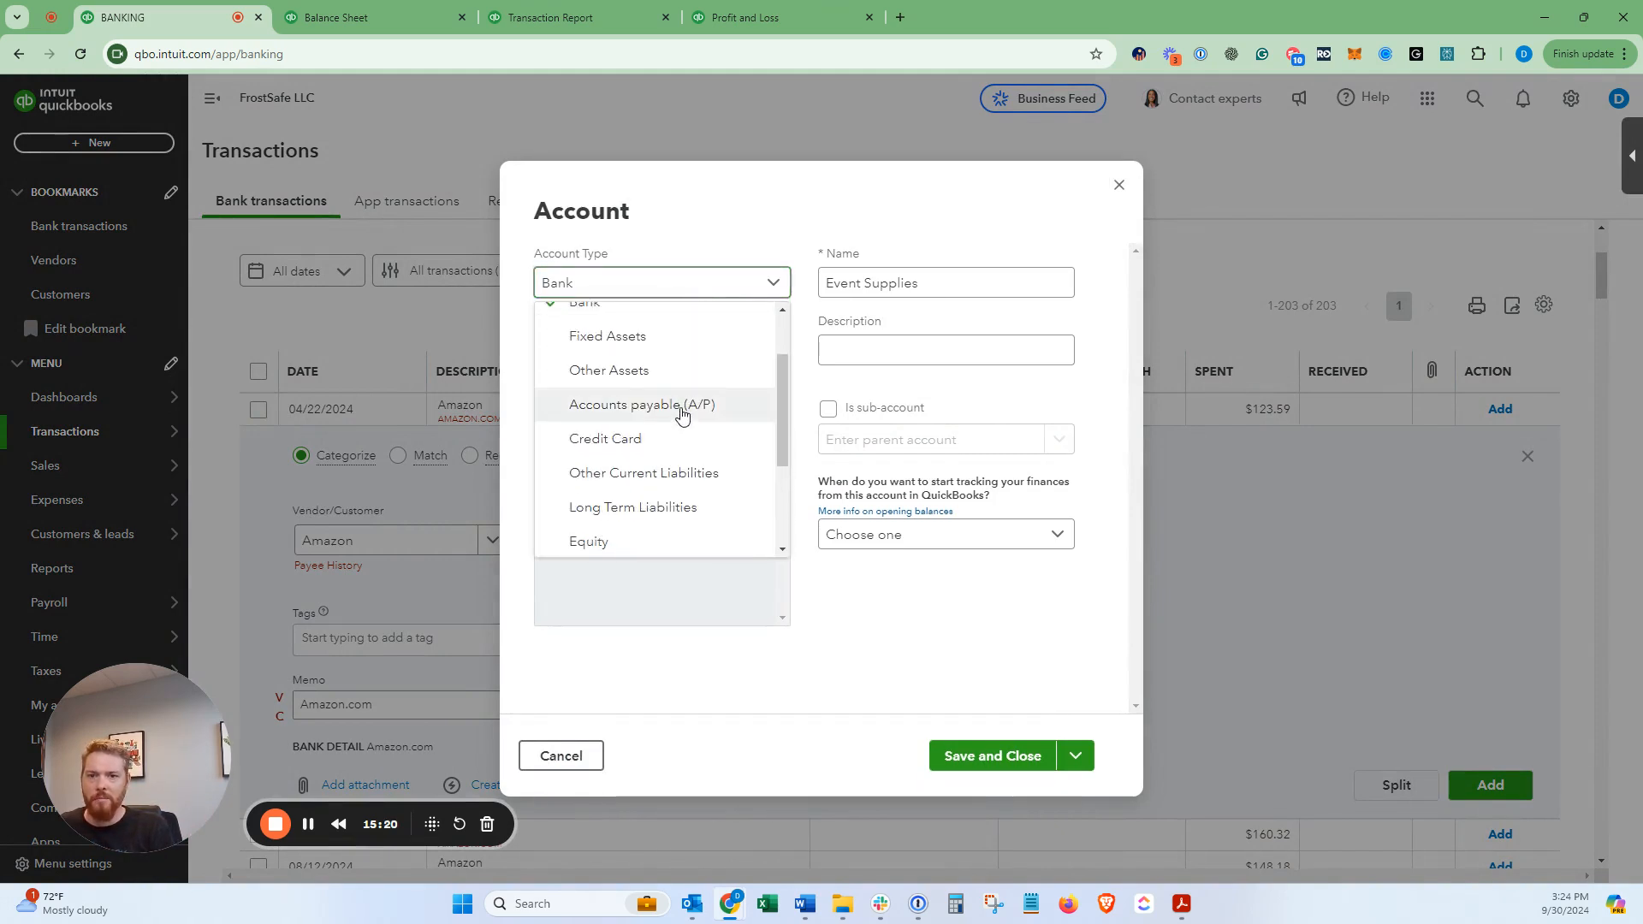
scroll(654, 514, "down", 2)
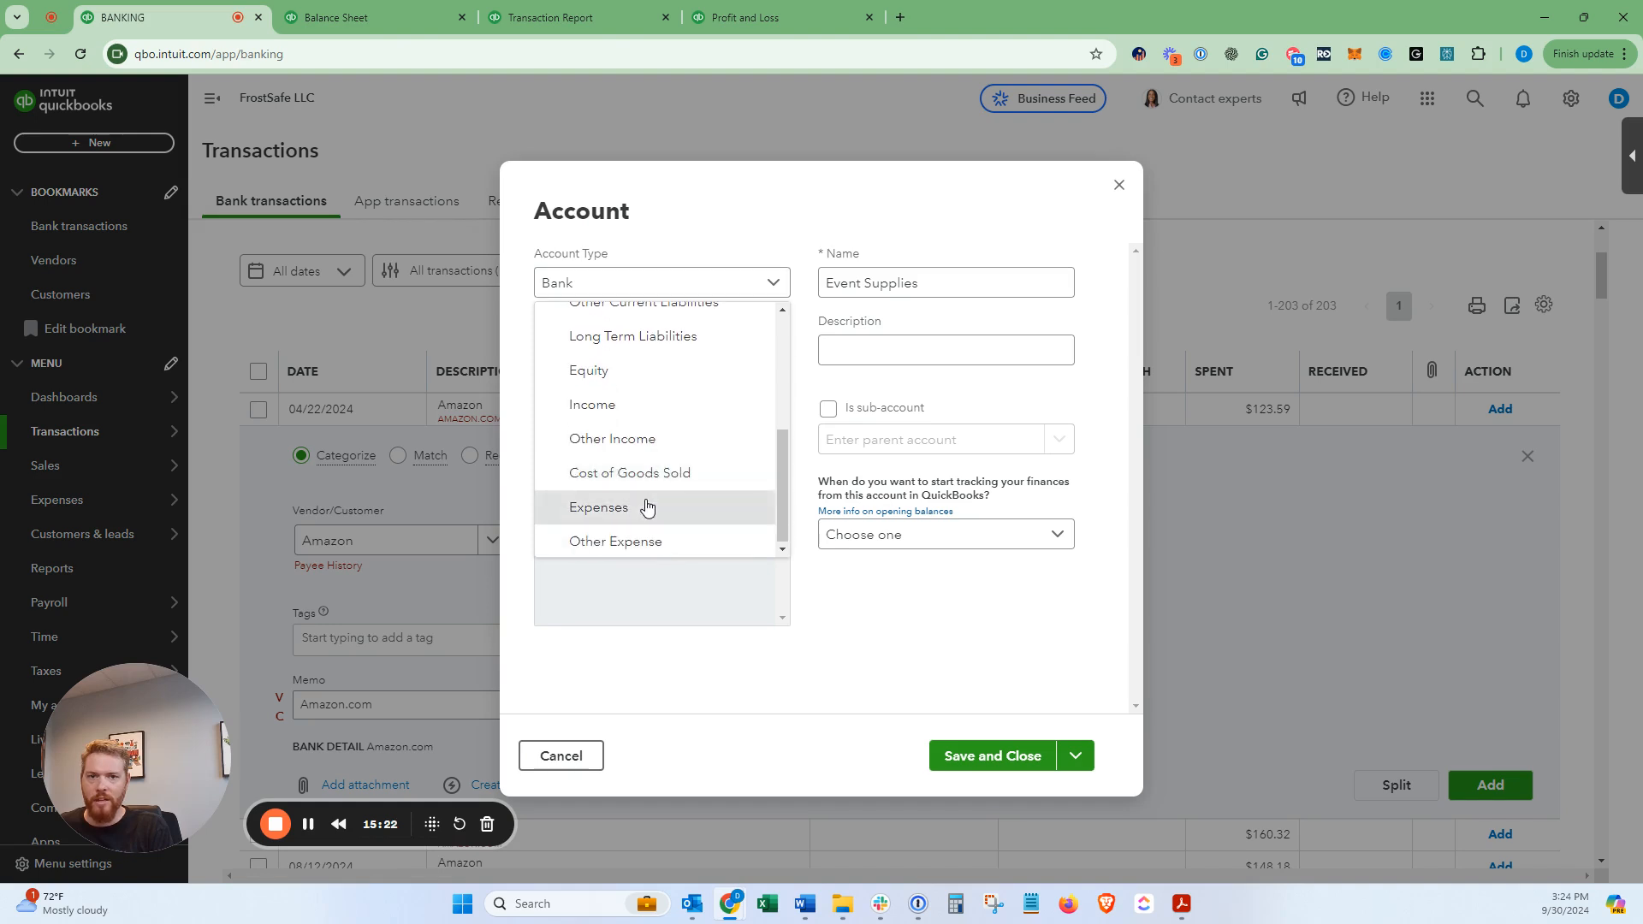
left_click(641, 508)
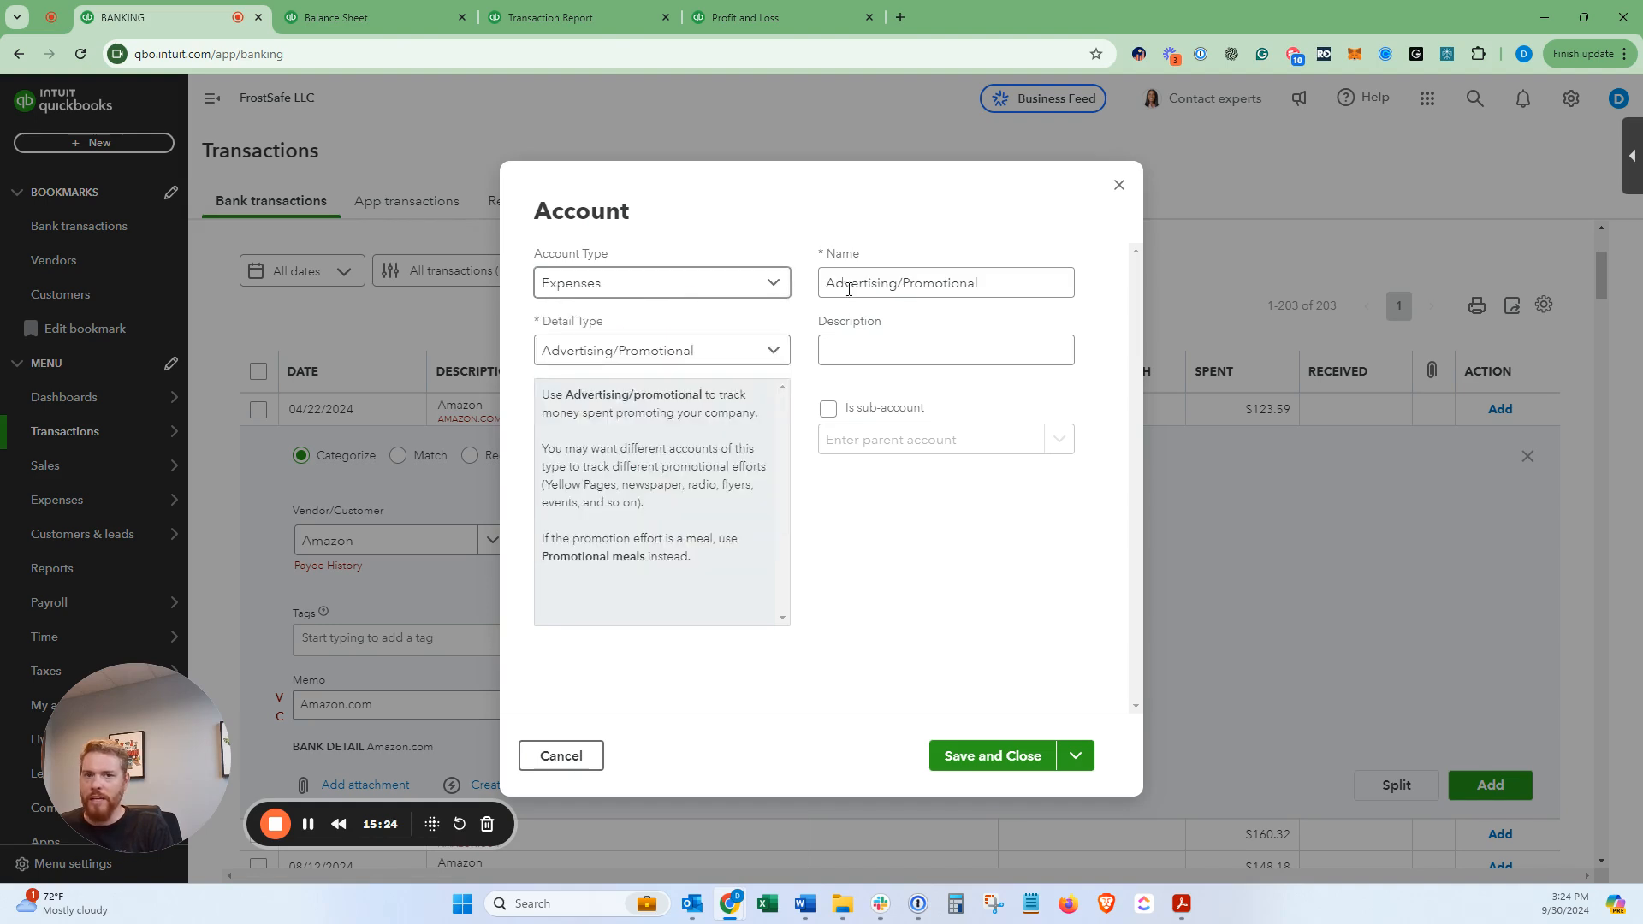
left_click_drag(1016, 281, 660, 276)
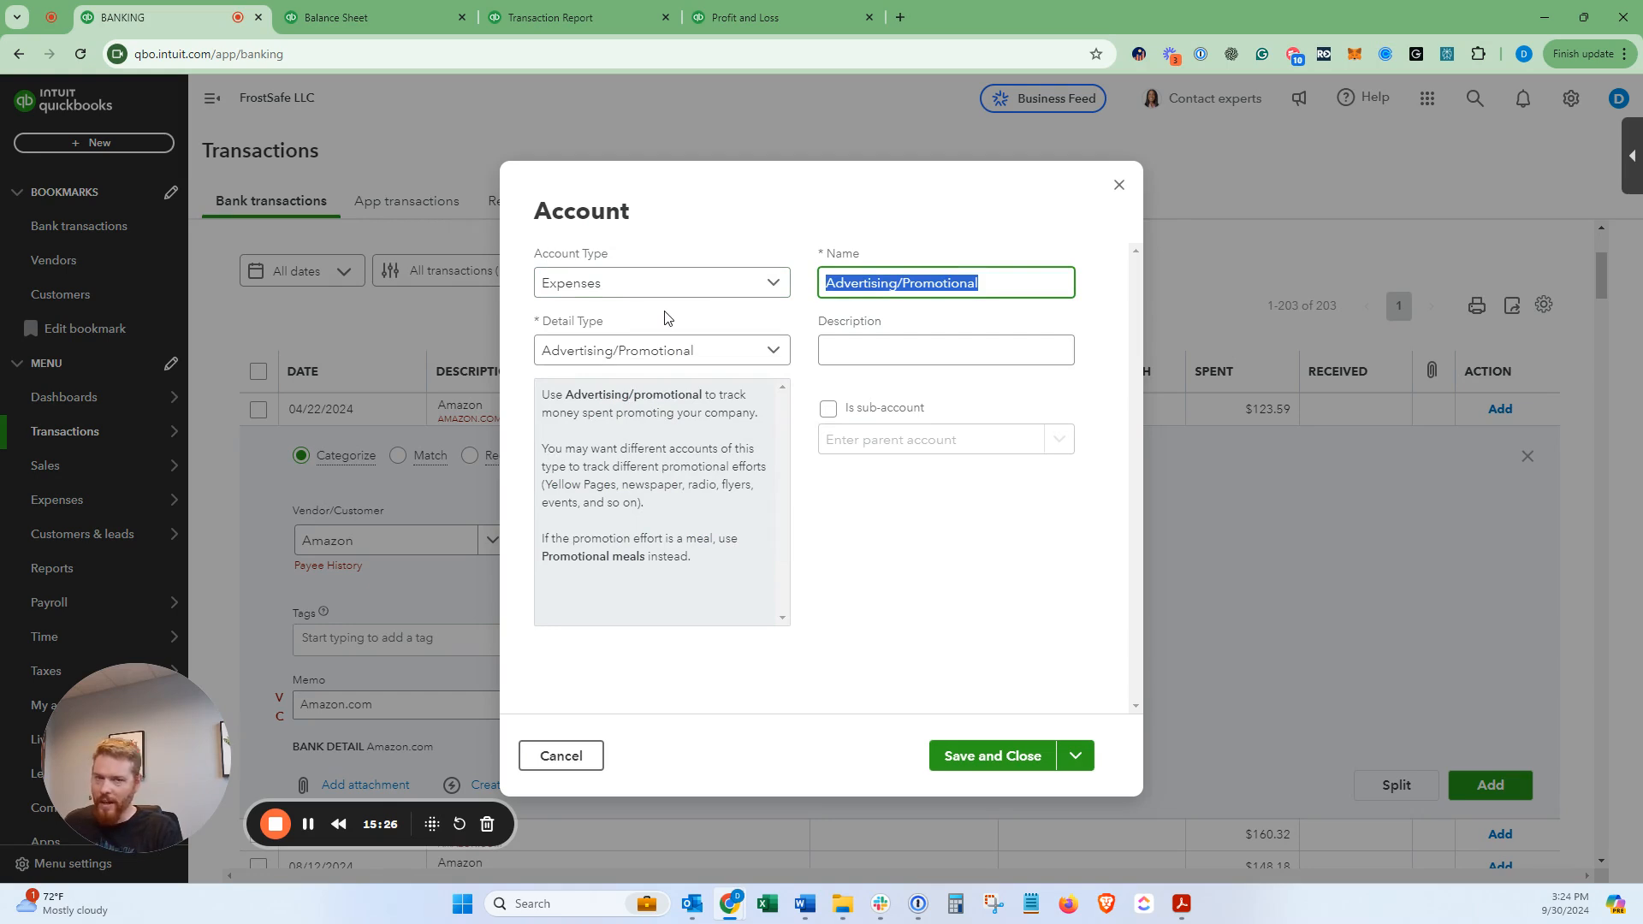
key("ctrl+v")
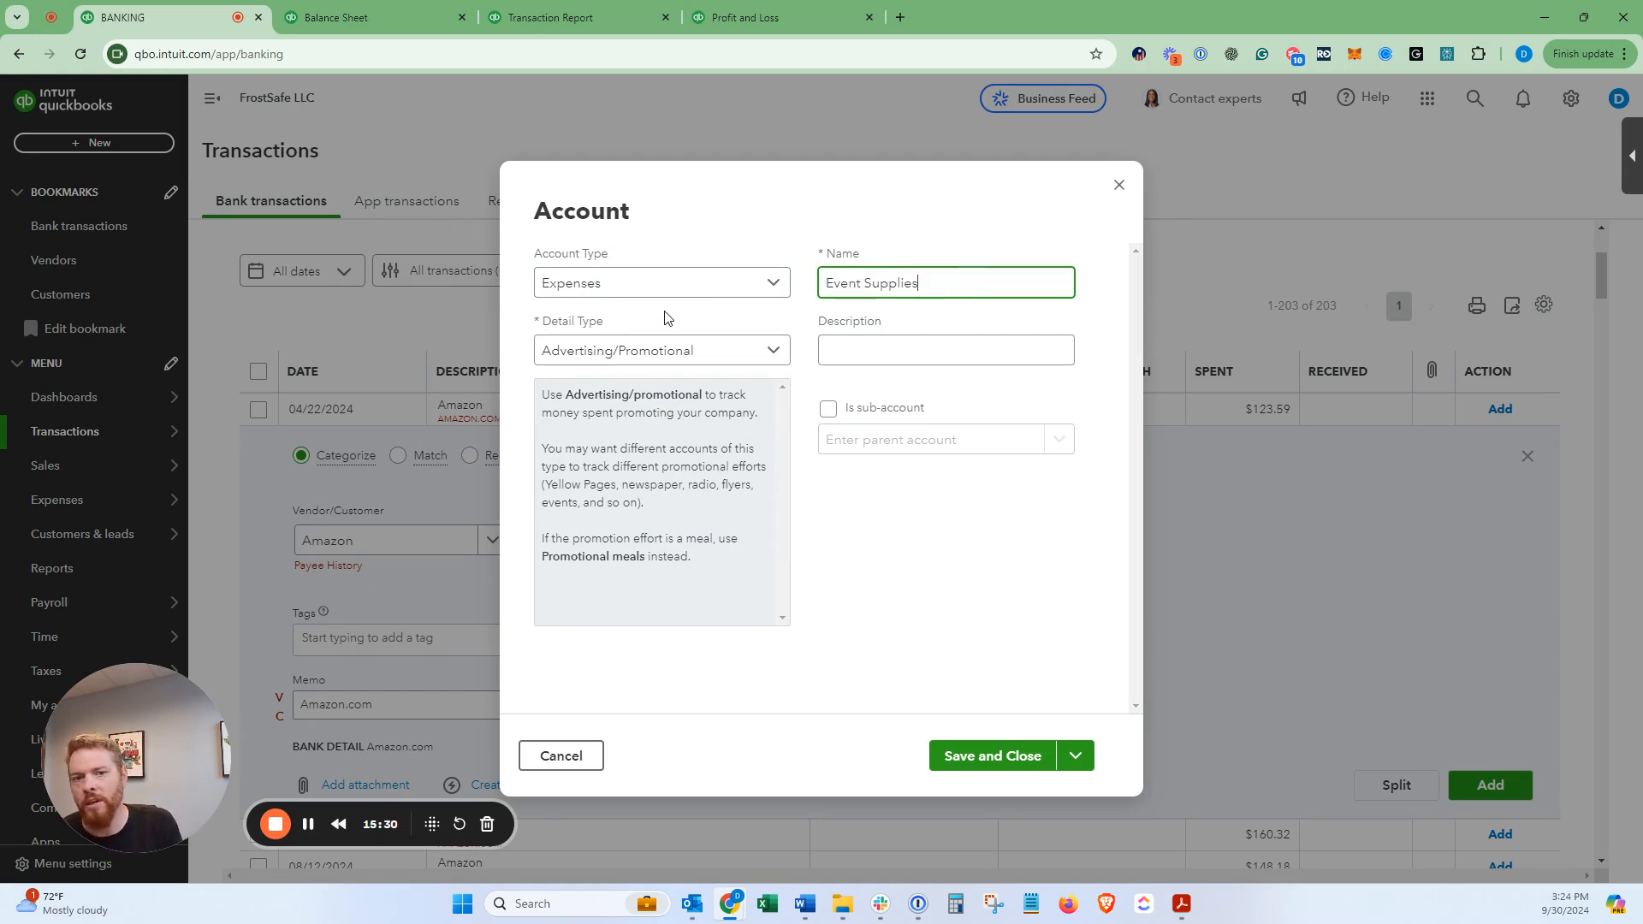
left_click(1009, 758)
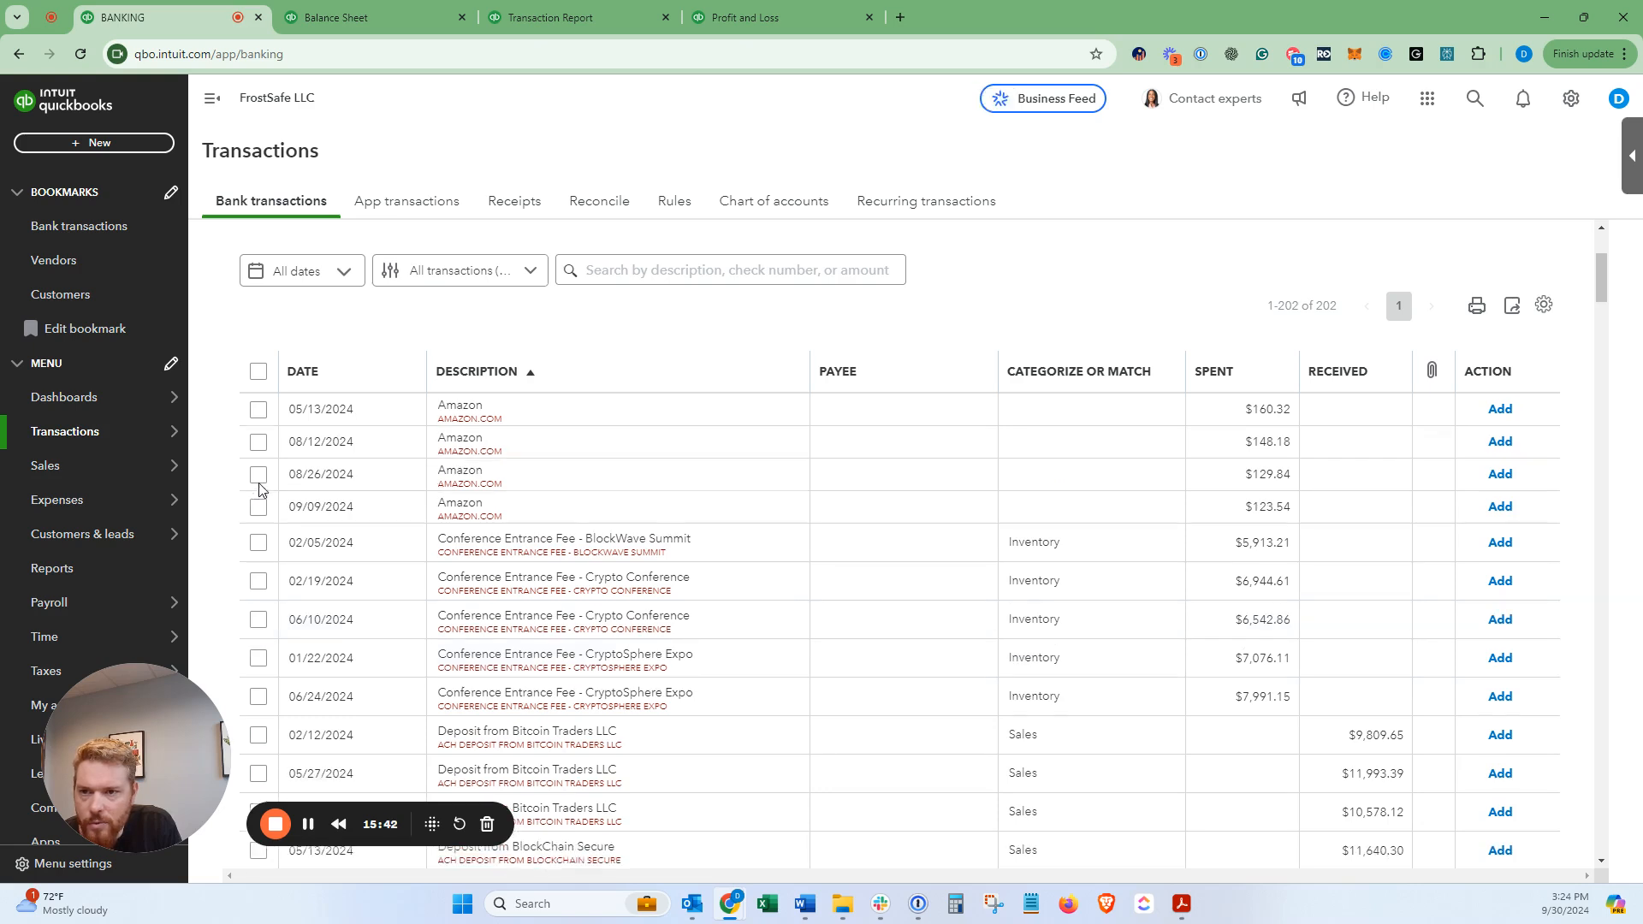
- Select the Amazon transactions dated 08/12/2024, 08/26/2024 and 09/09/2024 and open them for bulk editing
left_click(261, 469)
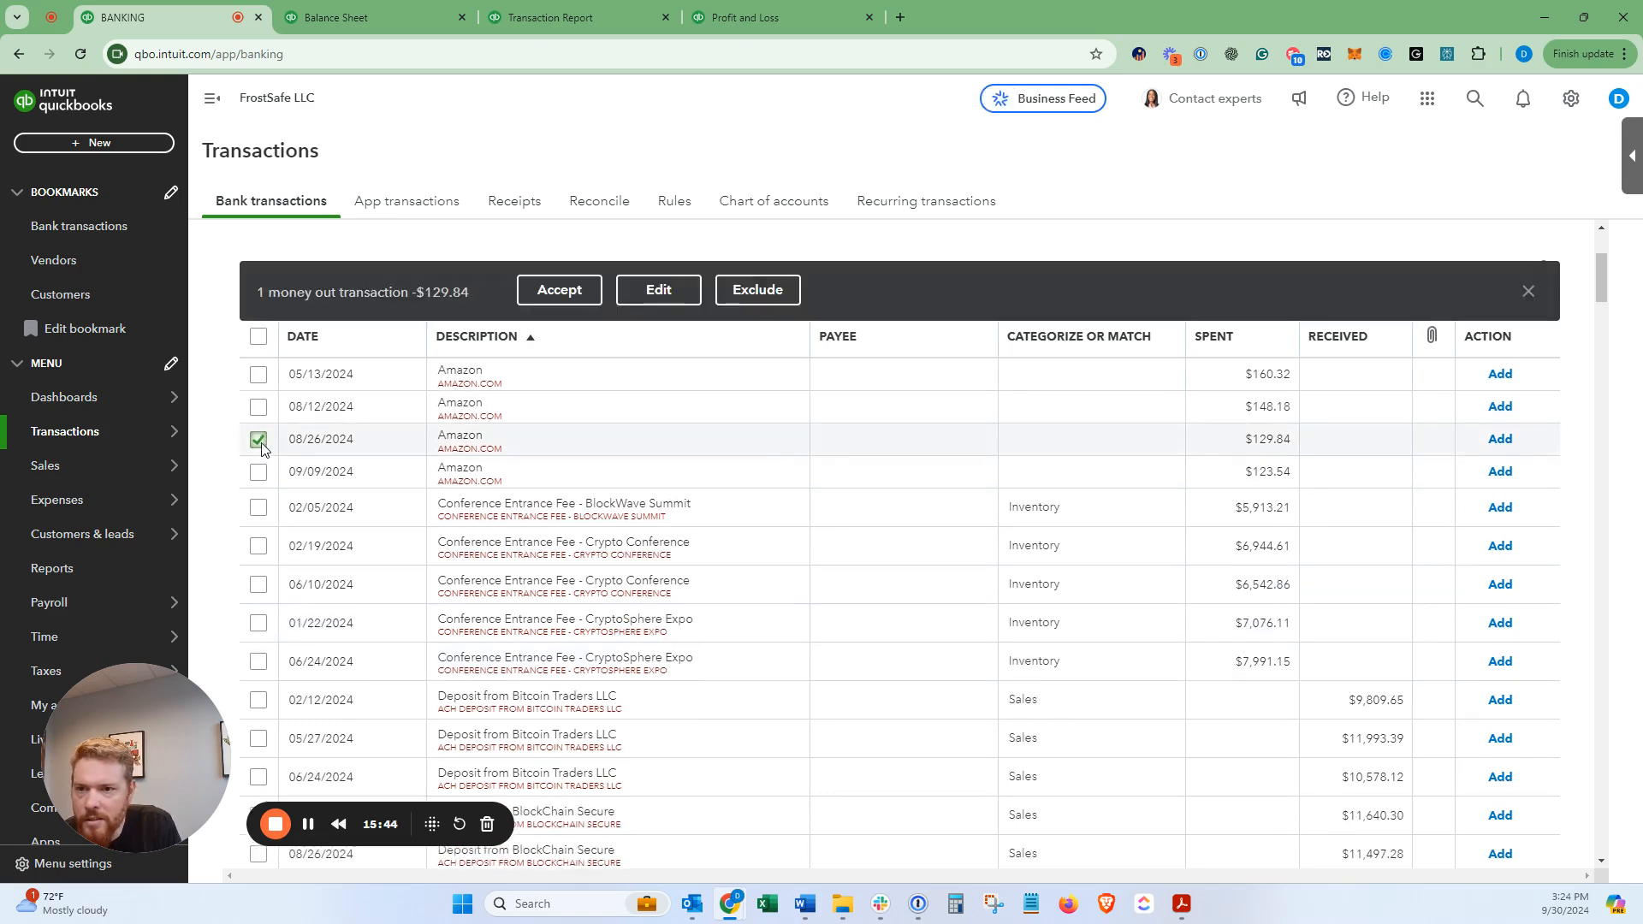
left_click(259, 407)
left_click(258, 472)
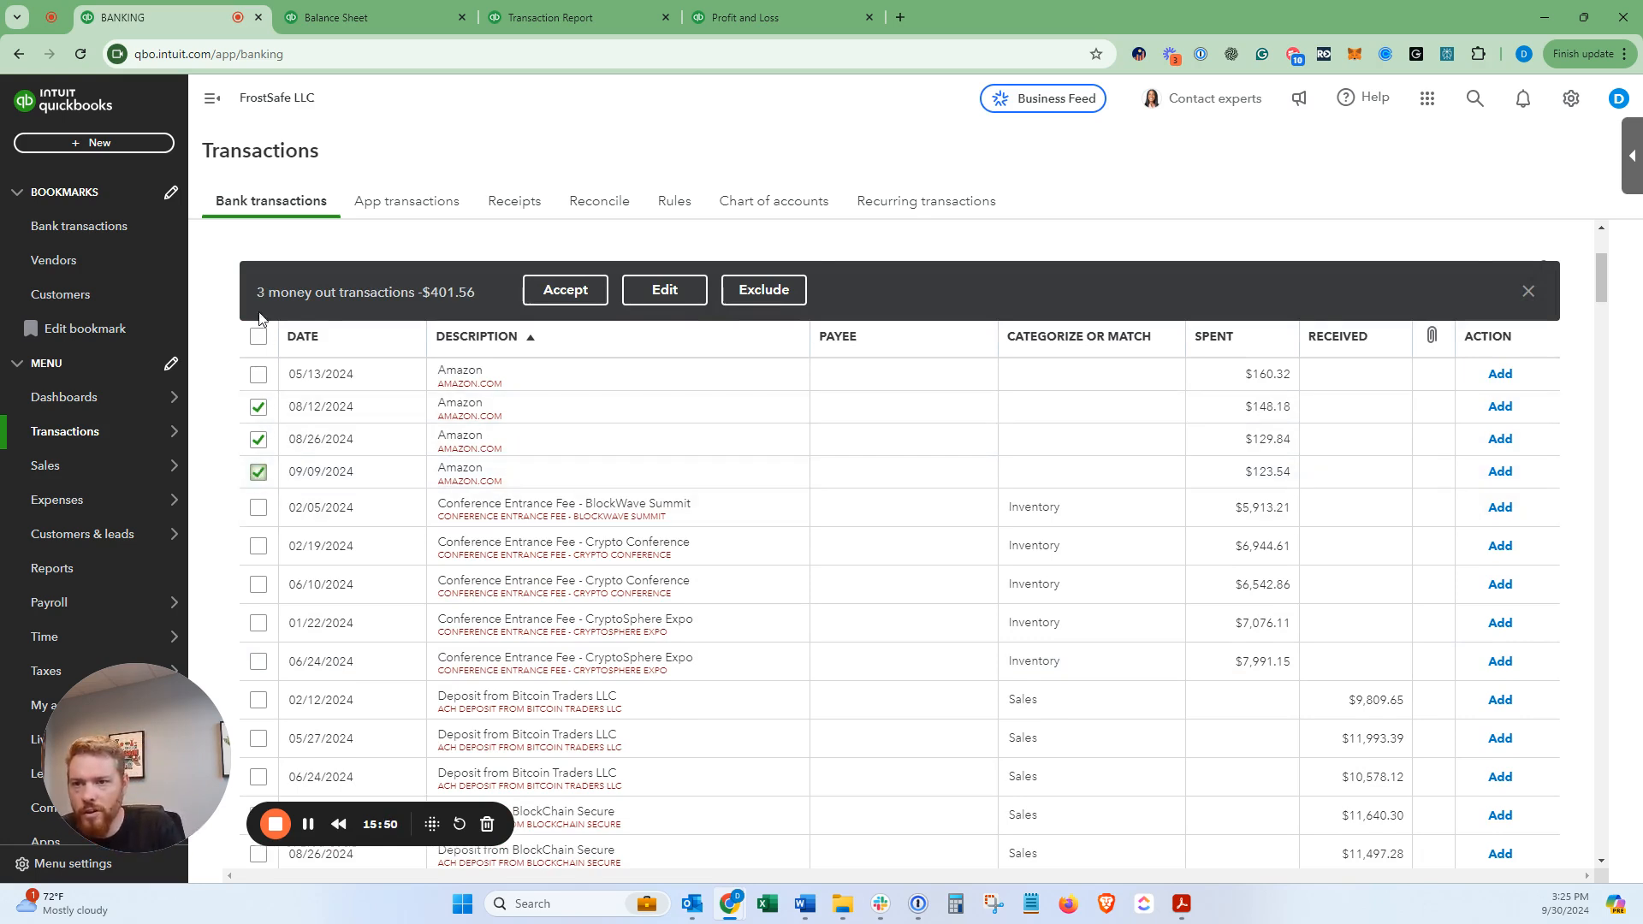
left_click_drag(475, 292, 431, 292)
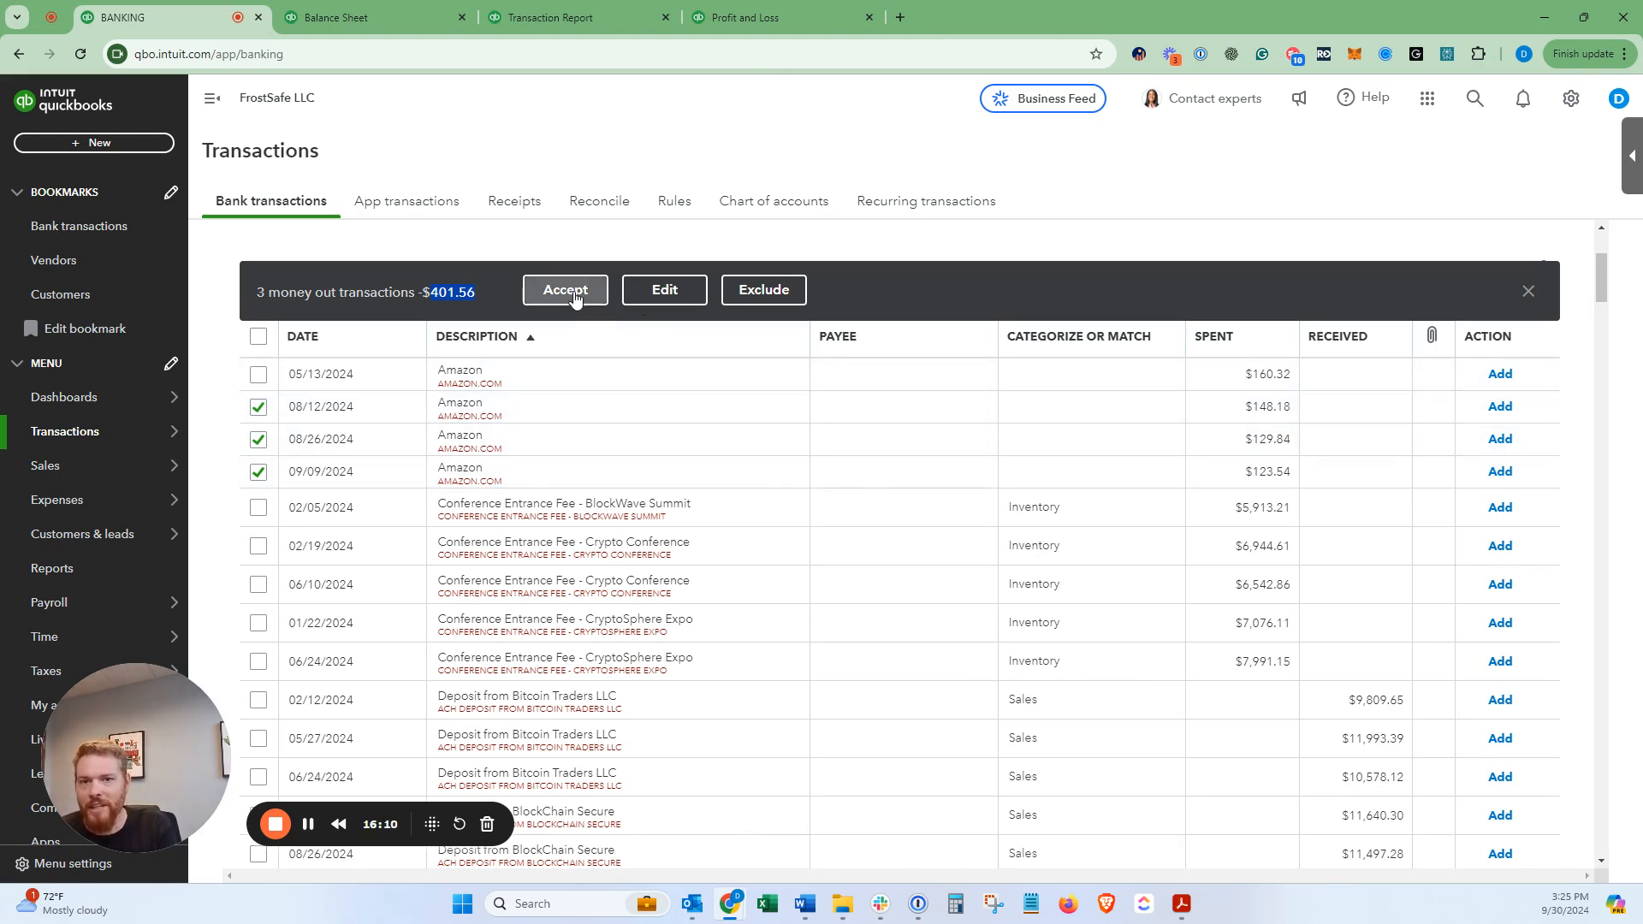
left_click(672, 302)
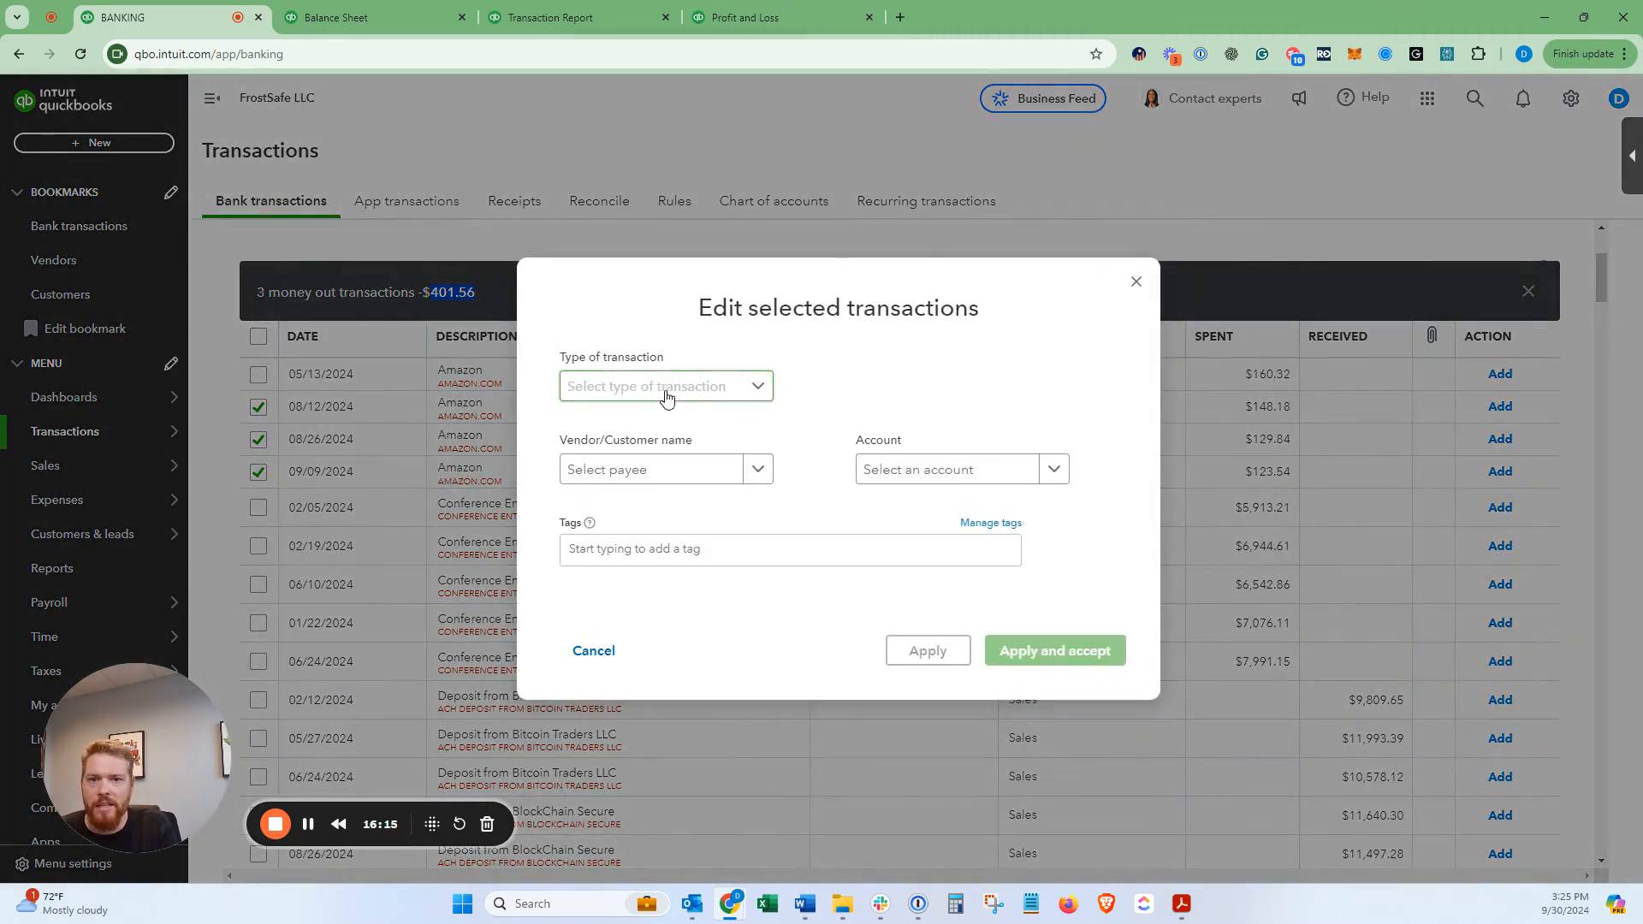
- Set the selected transactions' type to Expense, vendor to Amazon and account to Event Supplies, and apply and accept the changes
left_click(662, 386)
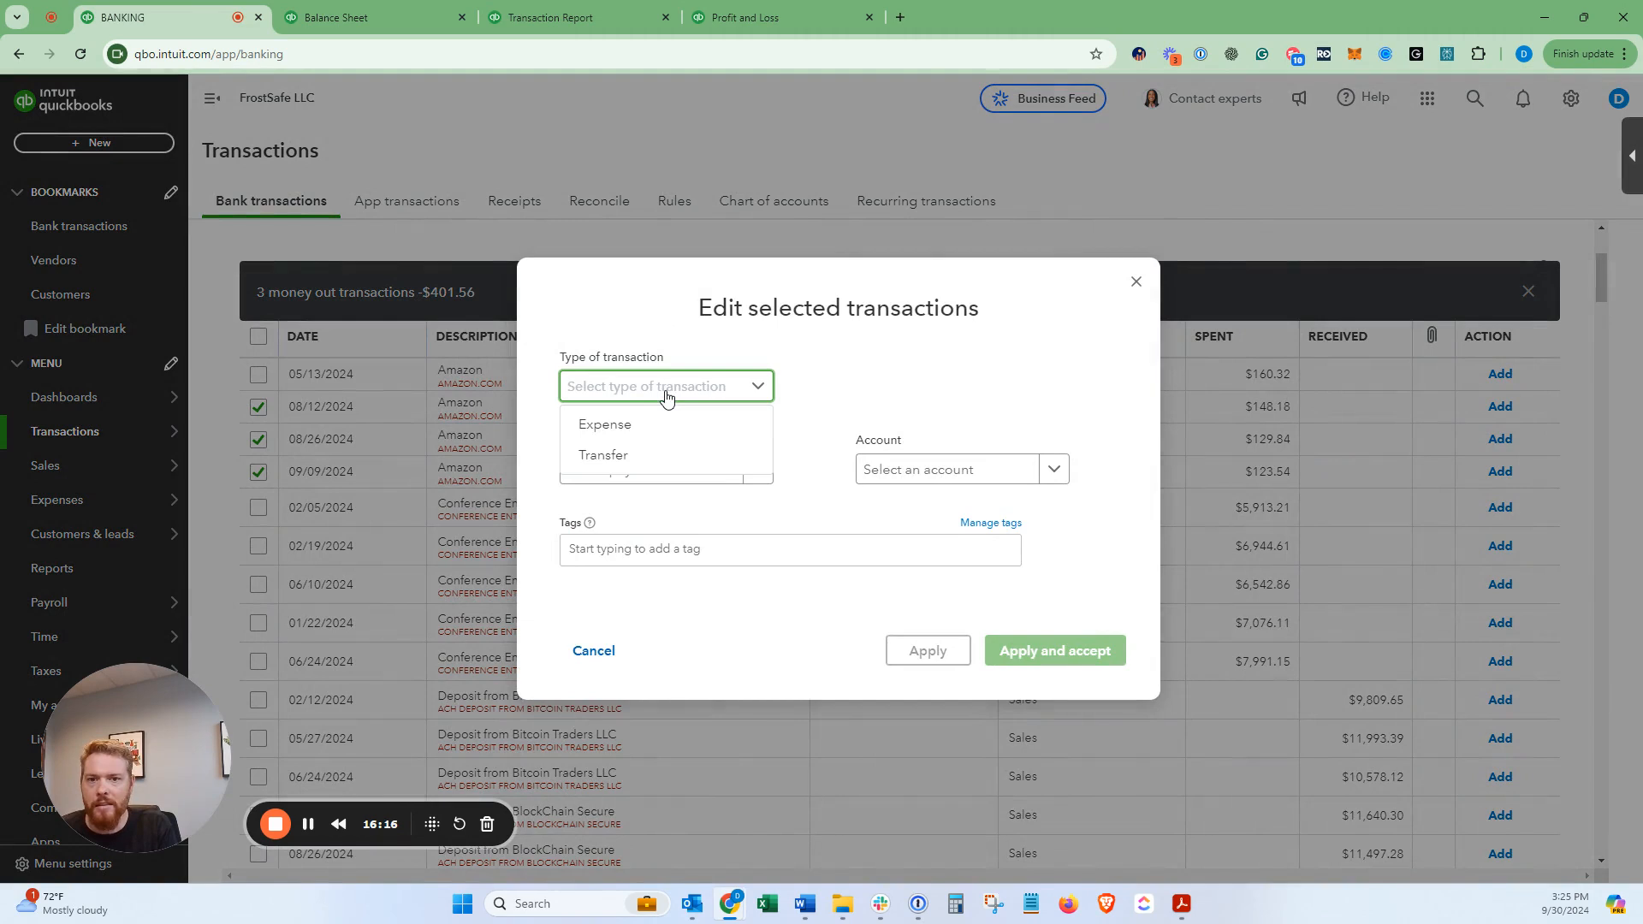
left_click(660, 425)
left_click(659, 389)
left_click(646, 426)
left_click(634, 469)
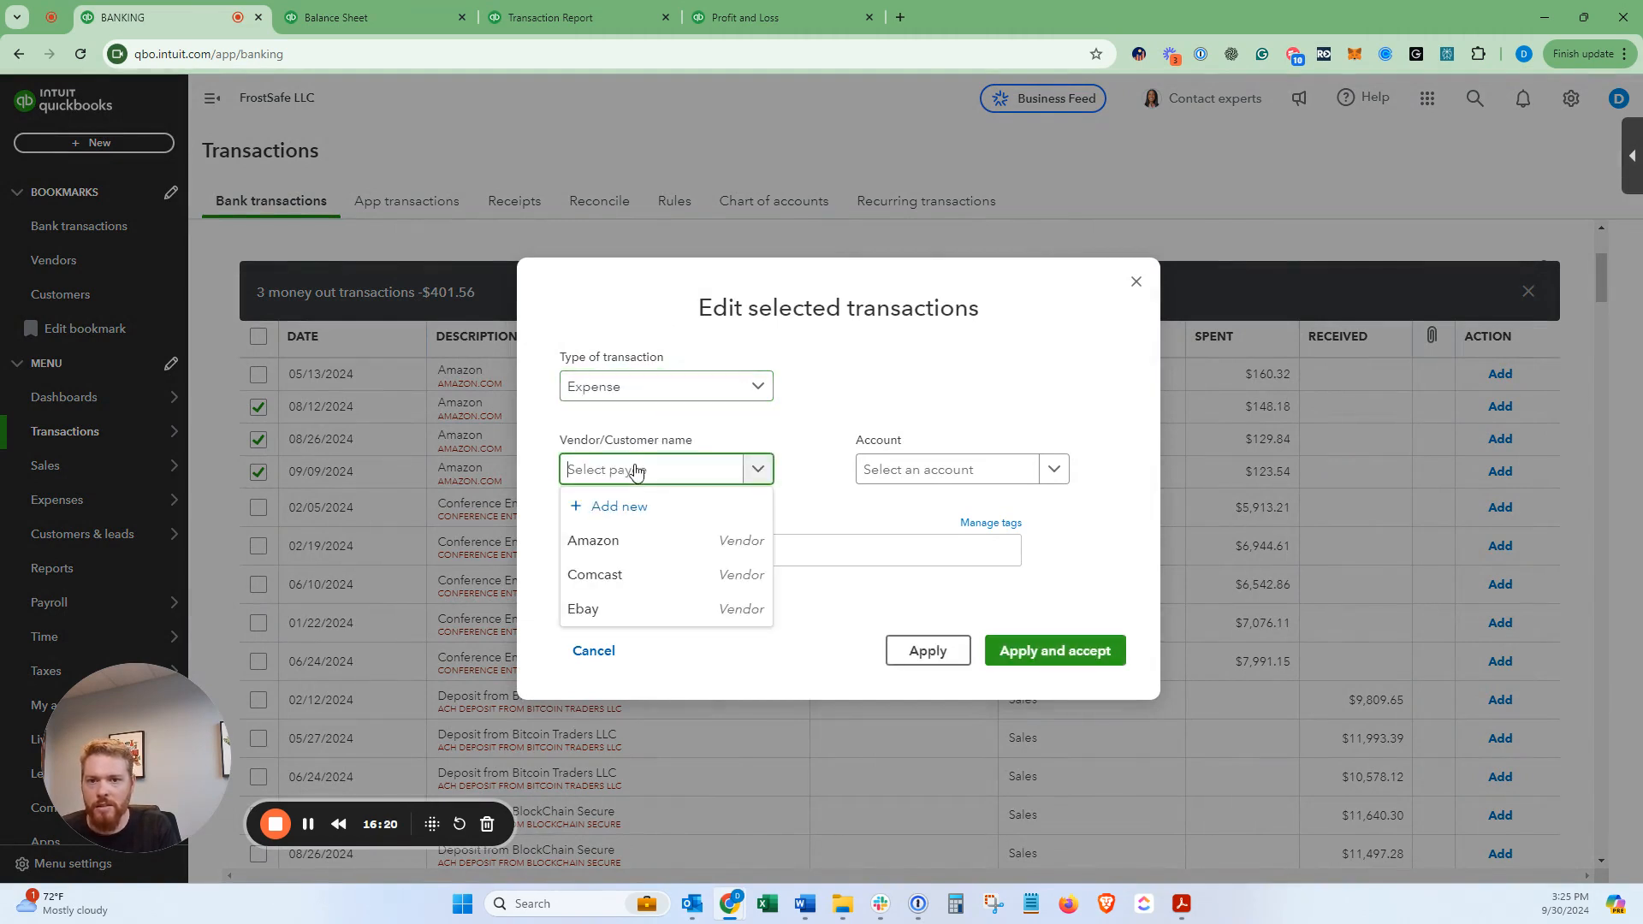
left_click(634, 540)
left_click(929, 471)
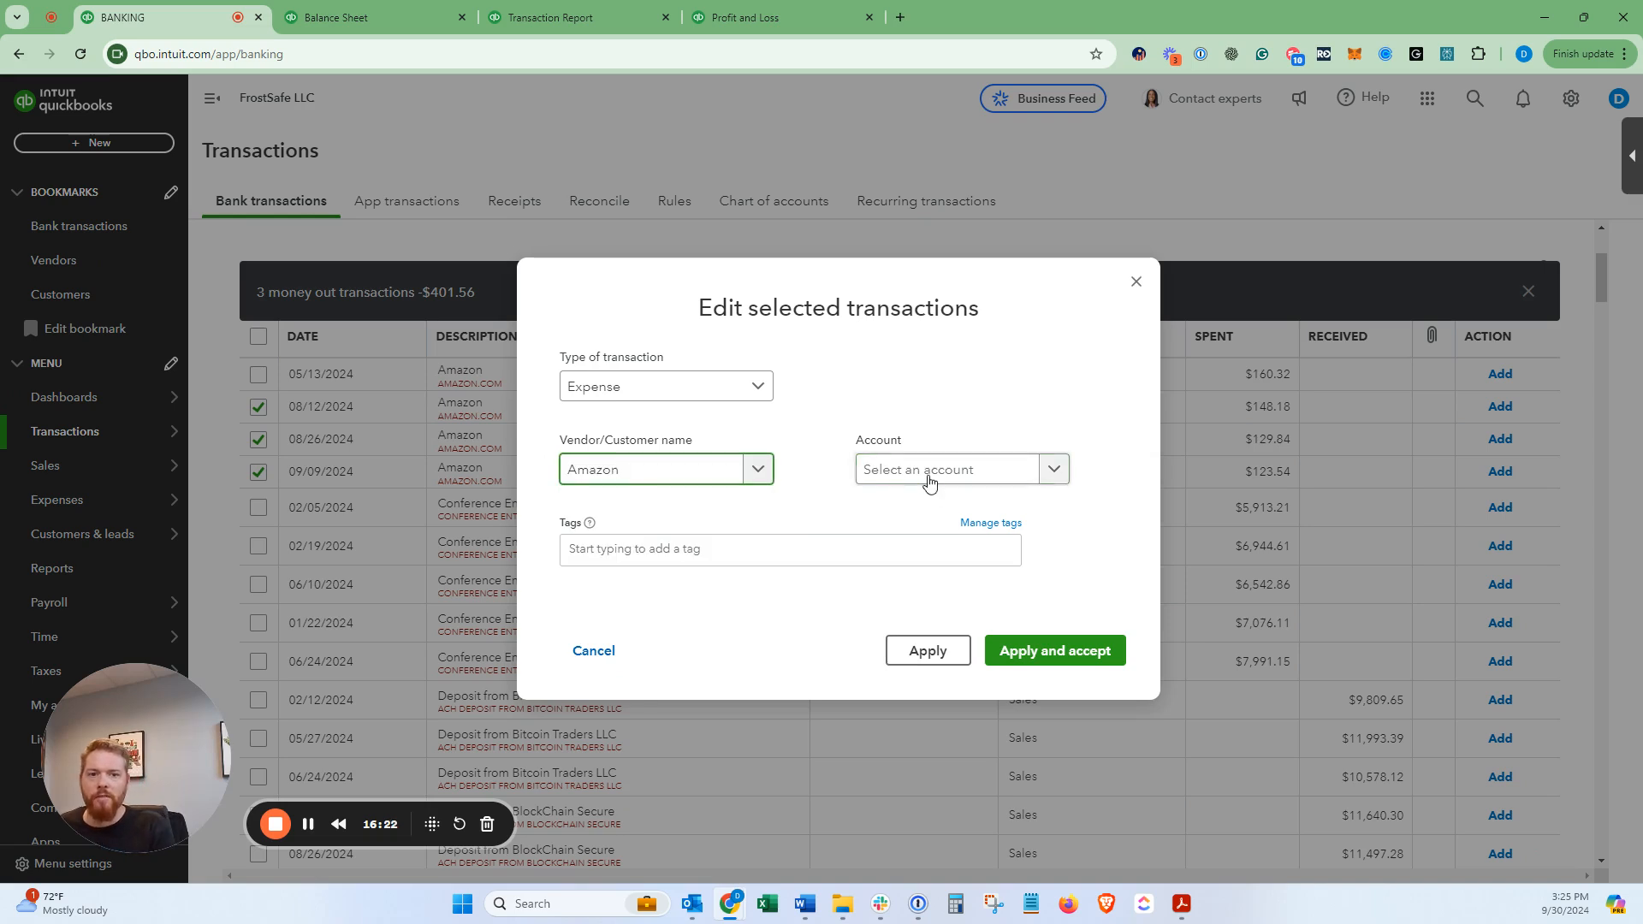
left_click(936, 541)
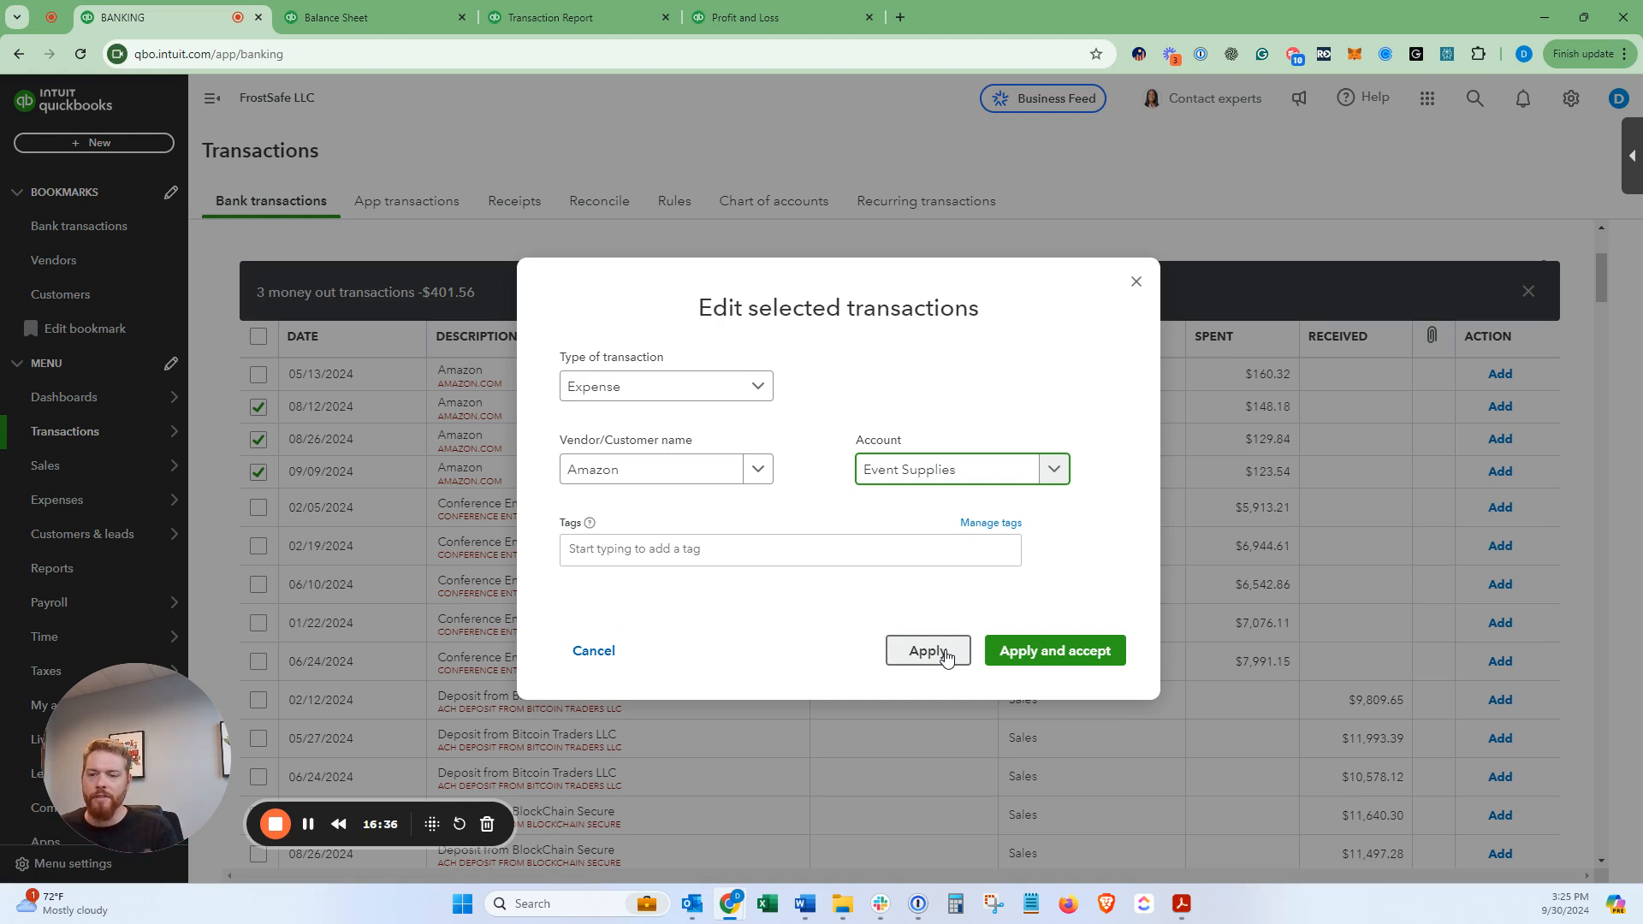
left_click(1079, 658)
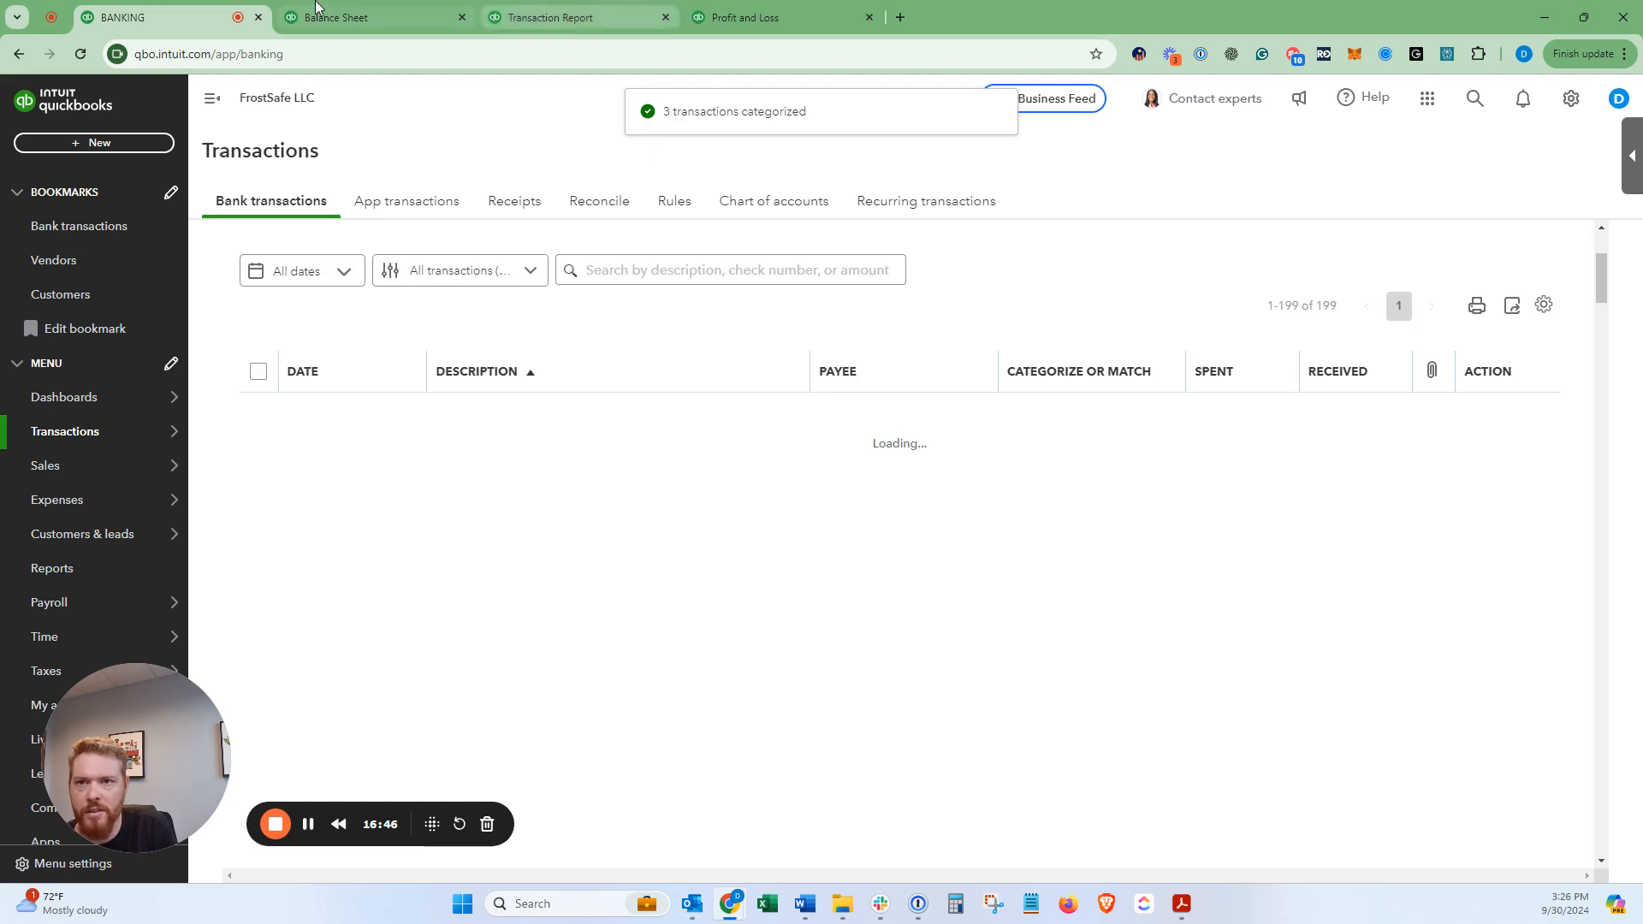
- Rerun the Profit and Loss report, check the transactions behind Event Supplies and return to the bank transactions
left_click(834, 10)
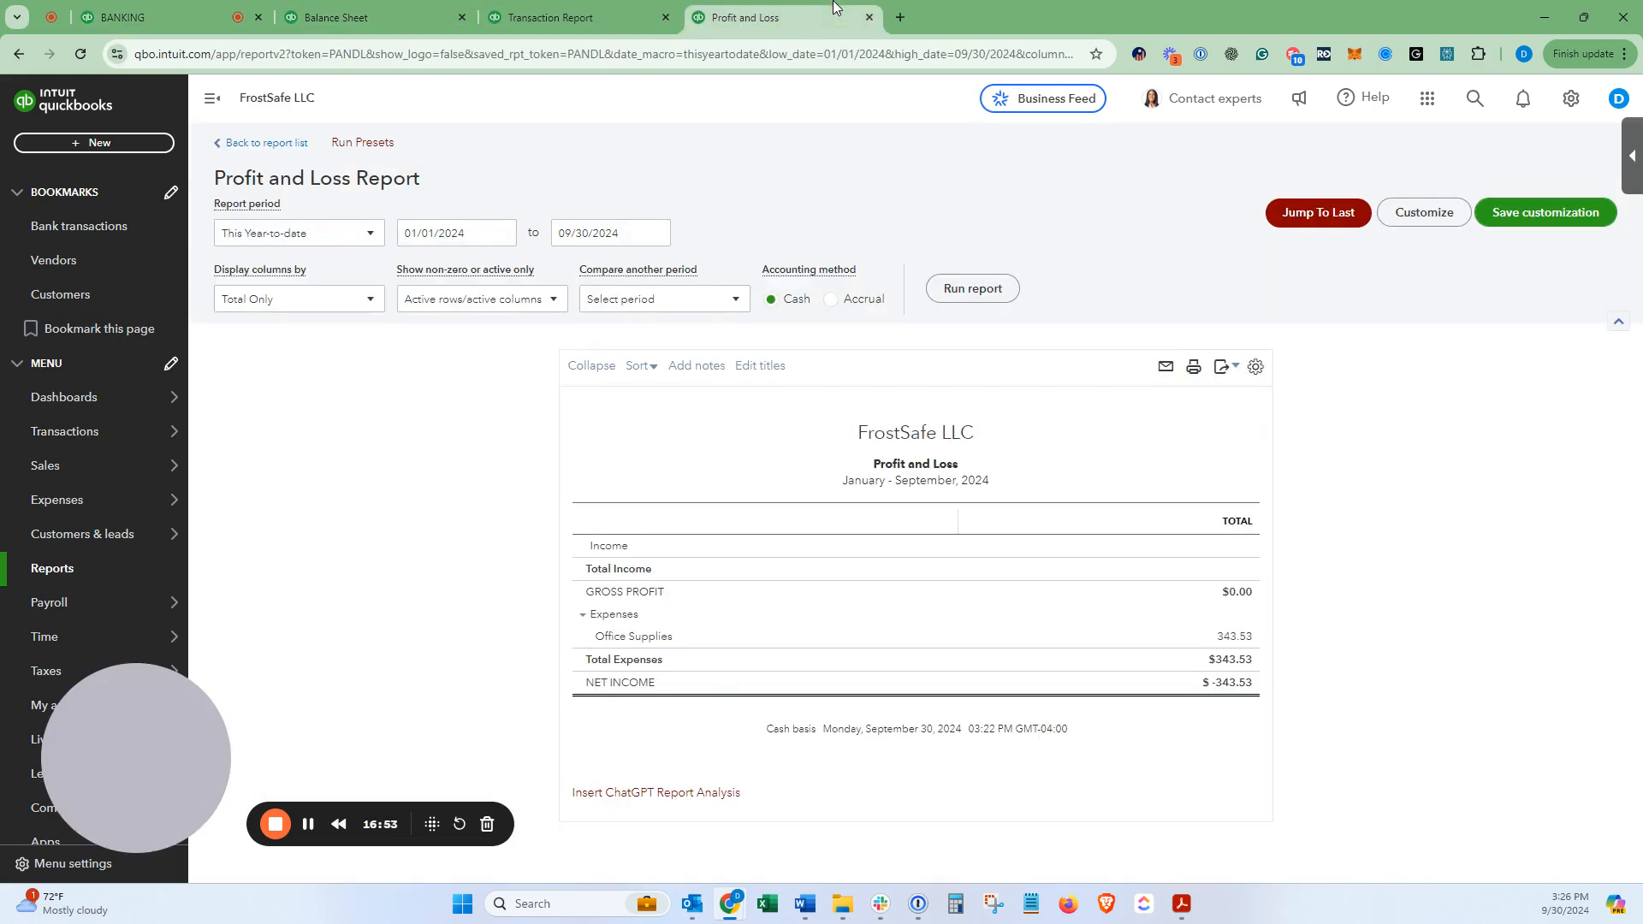
left_click(983, 289)
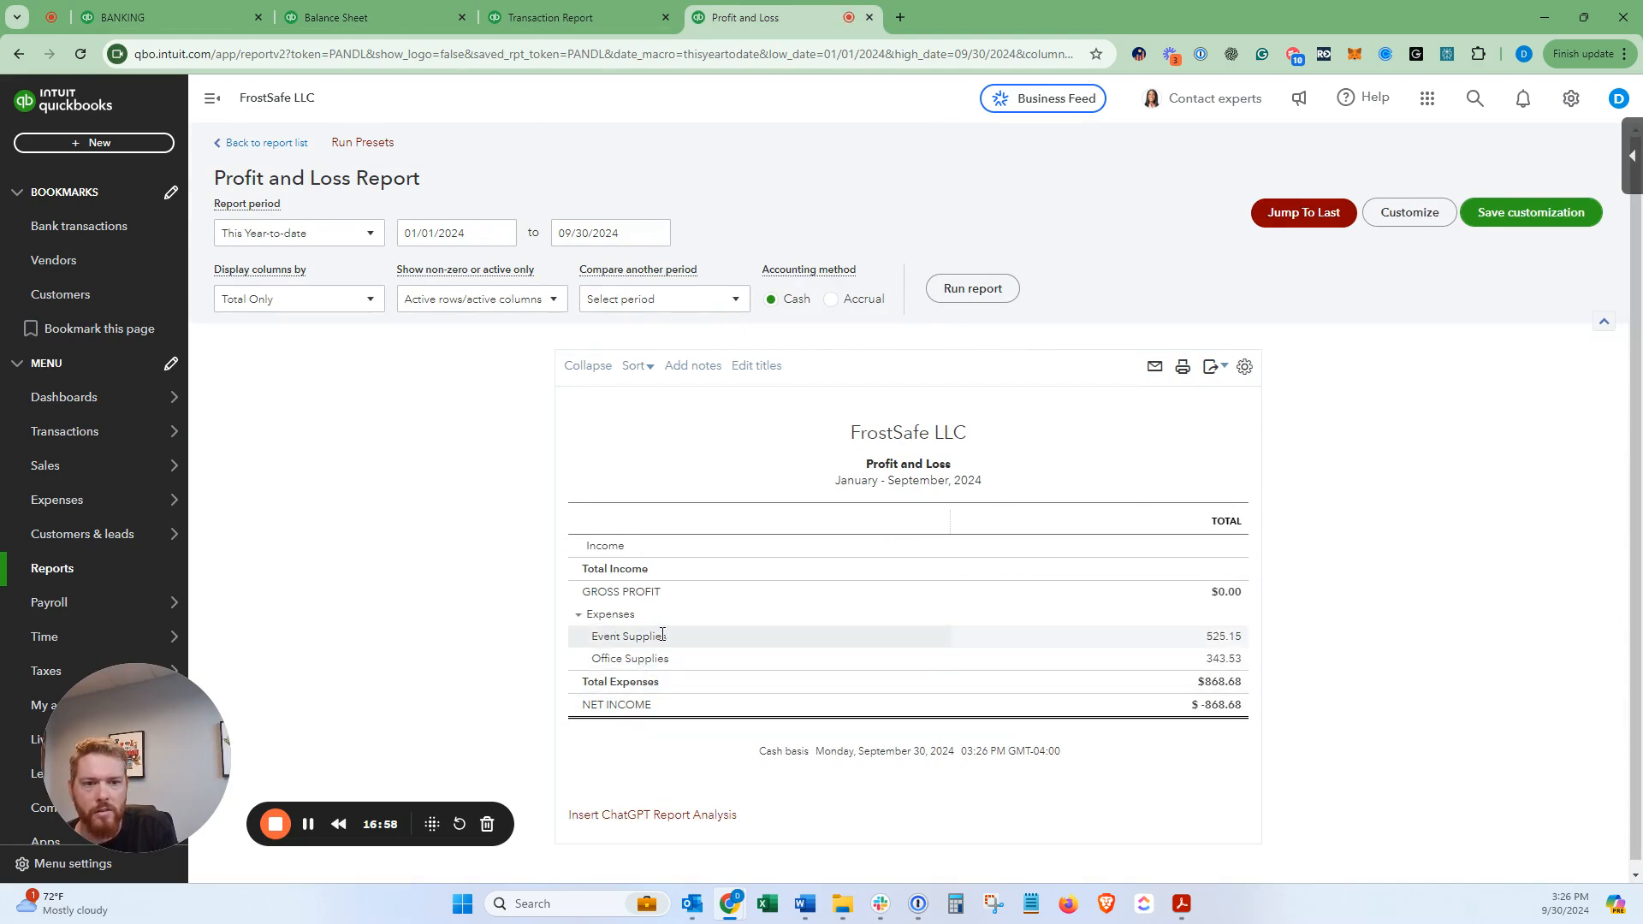
left_click(1229, 639)
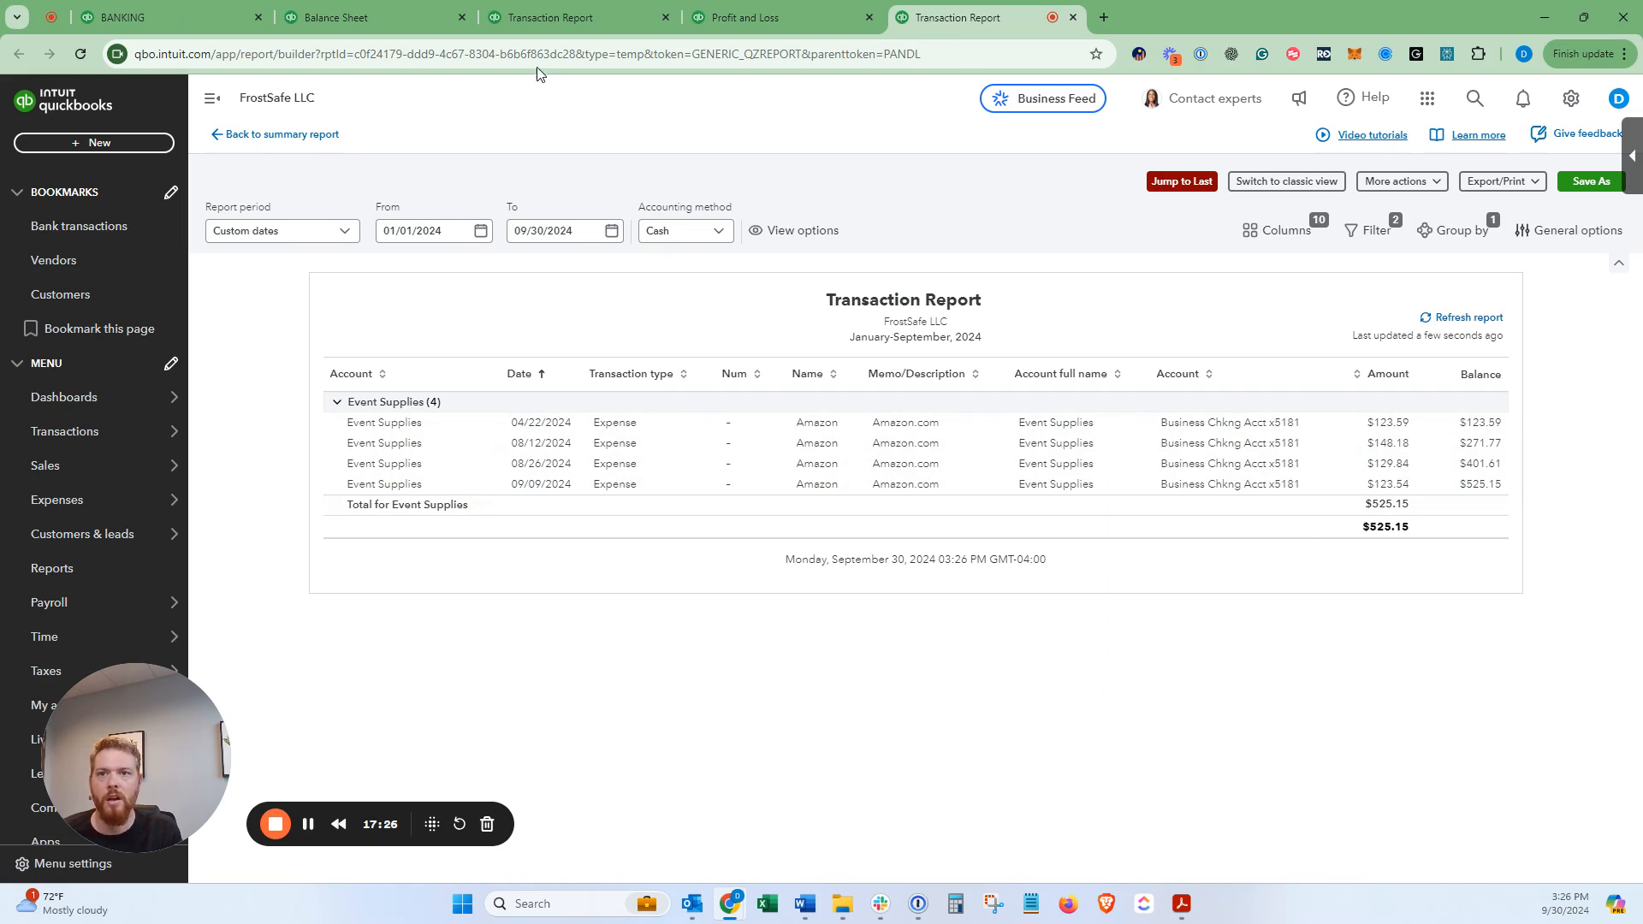
left_click(197, 10)
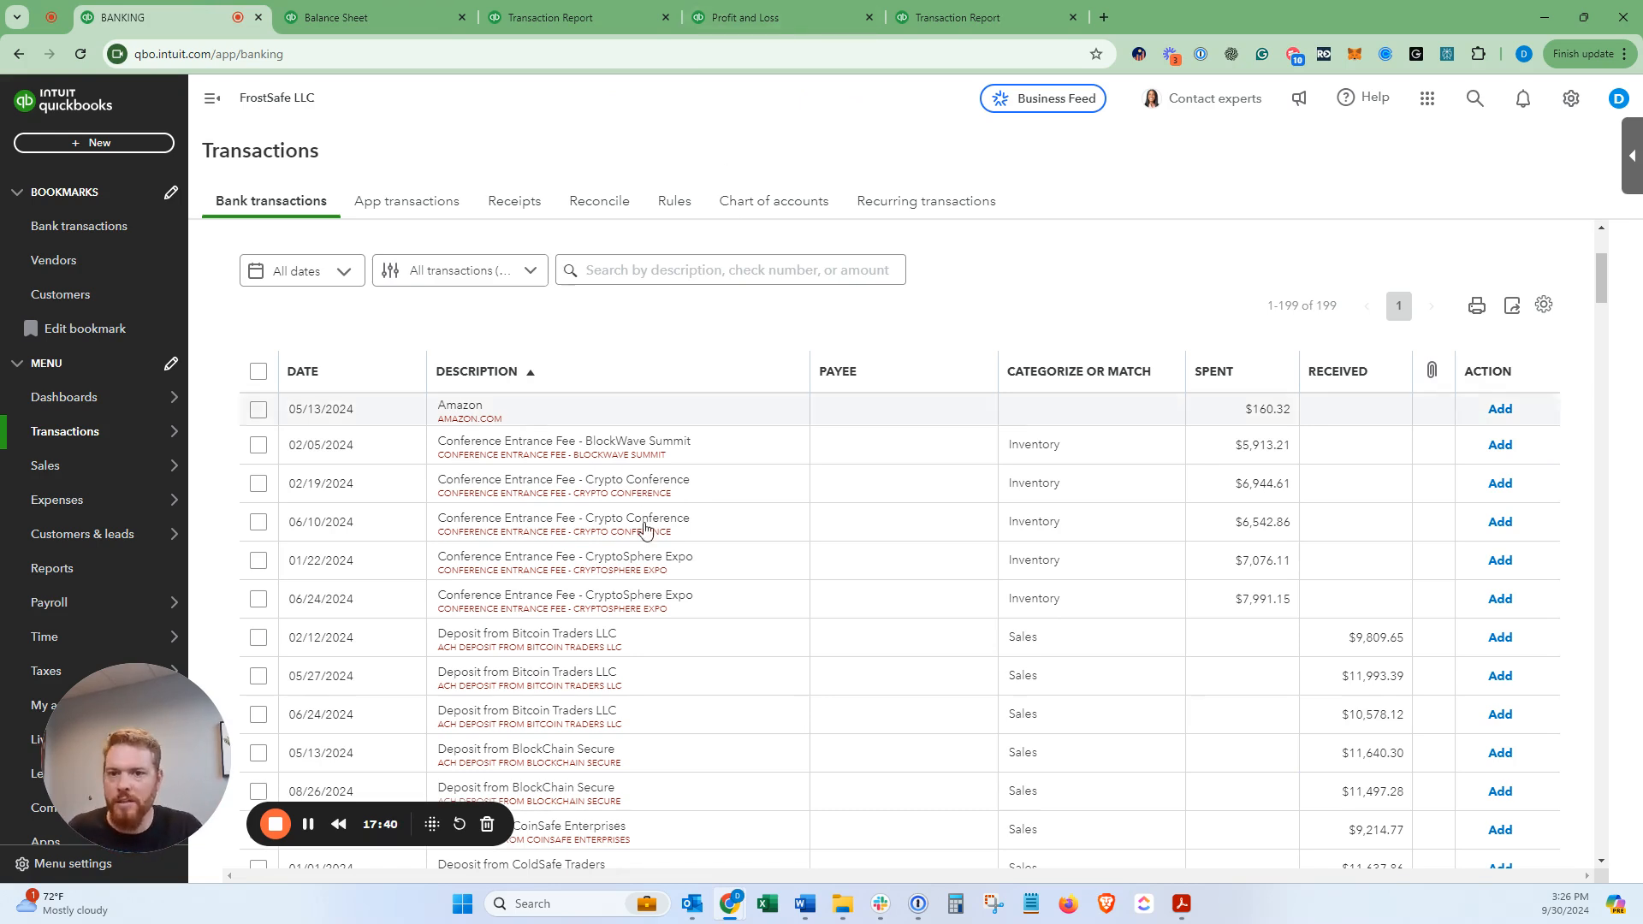
- Categorize the 05/13/2024 Amazon transaction with vendor Amazon and account Office Supplies, and add it
left_click(699, 412)
left_click(414, 548)
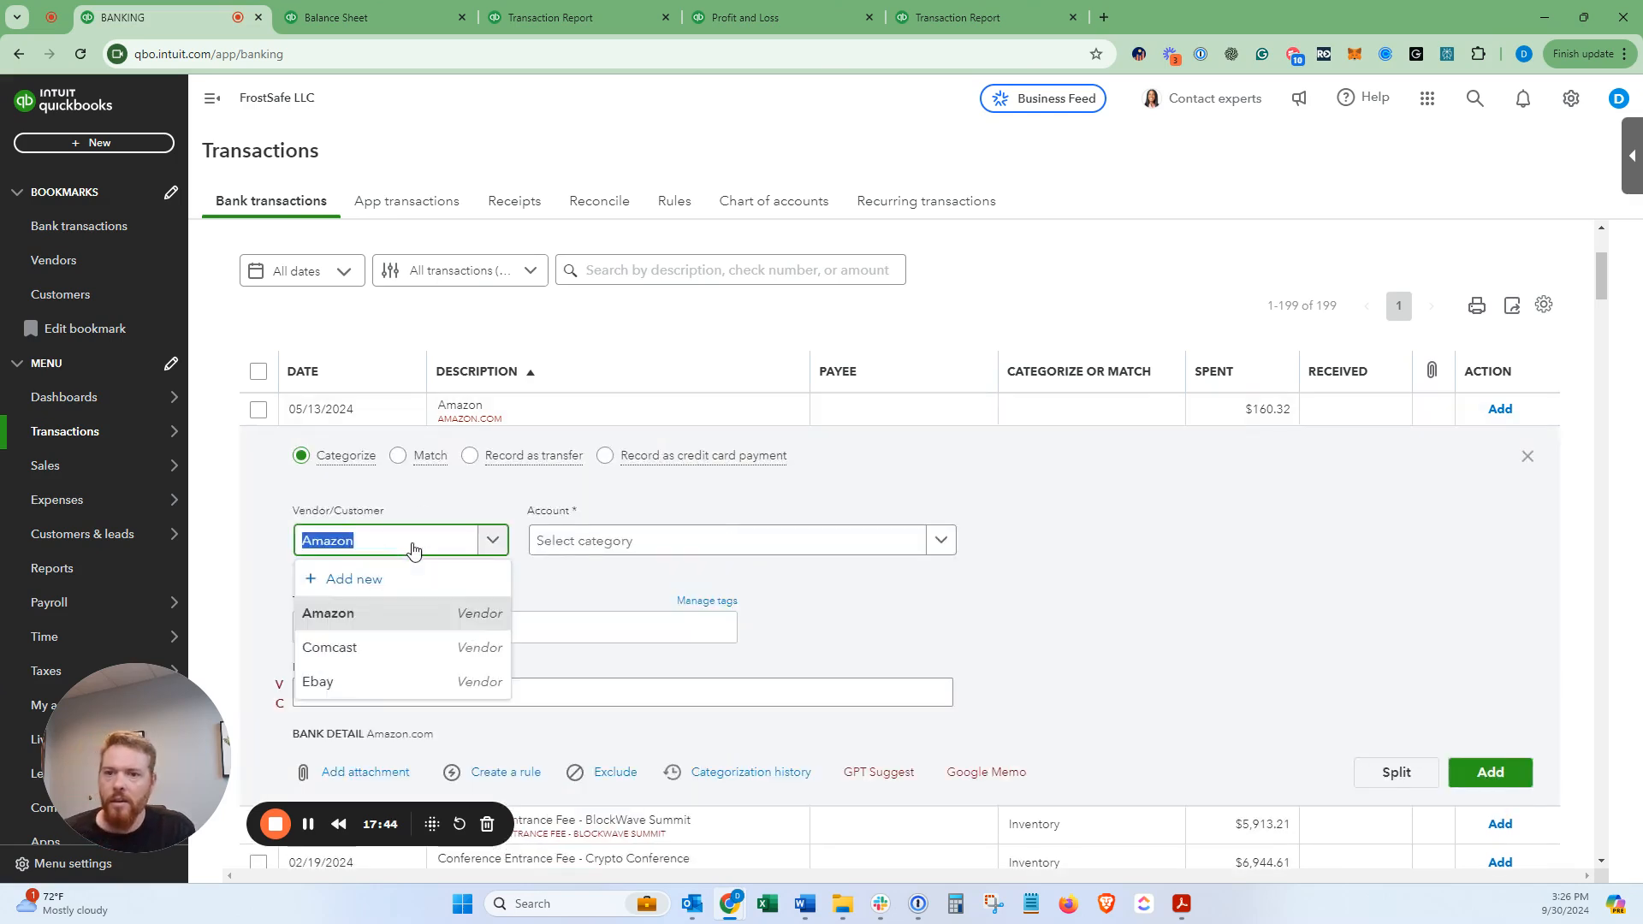
left_click(623, 545)
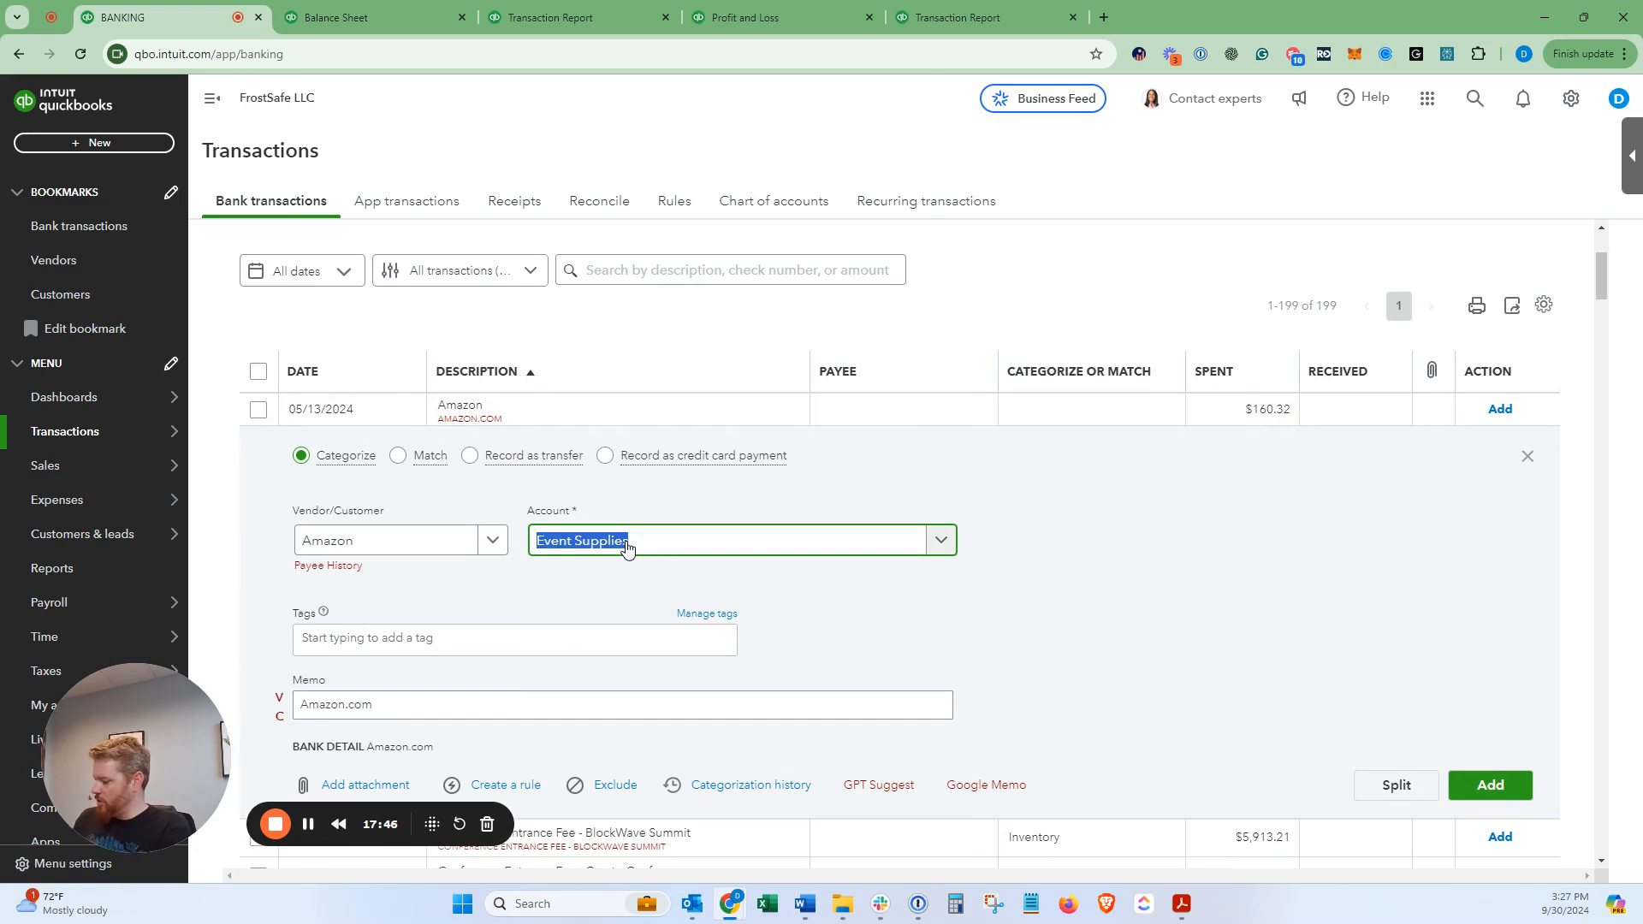
type("offi")
left_click(630, 506)
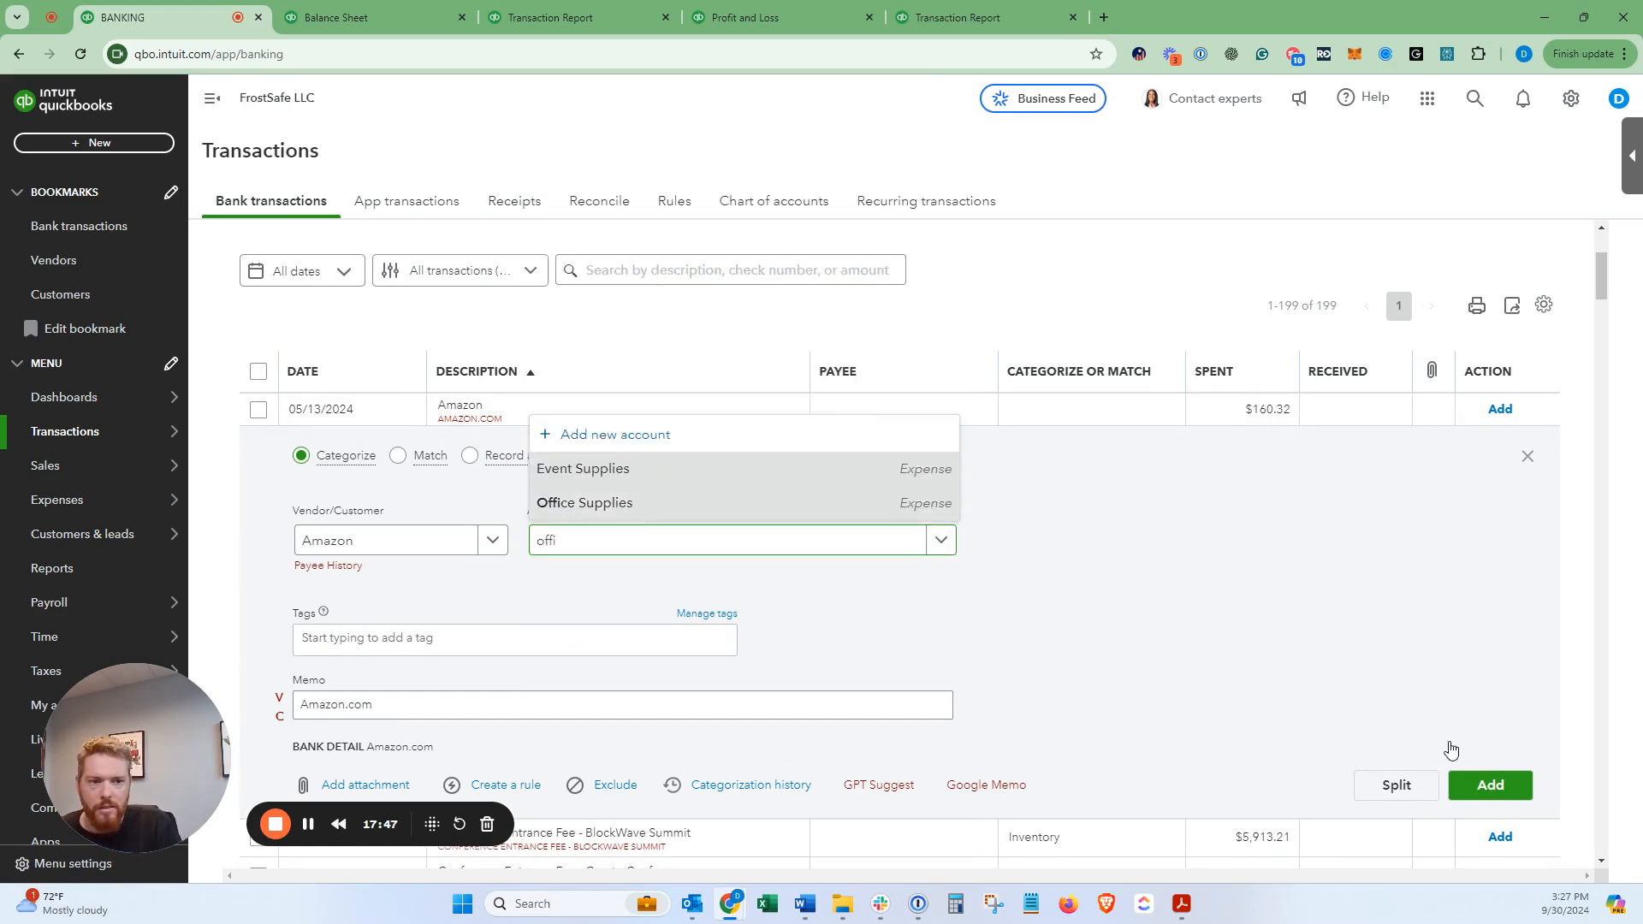
left_click(1489, 791)
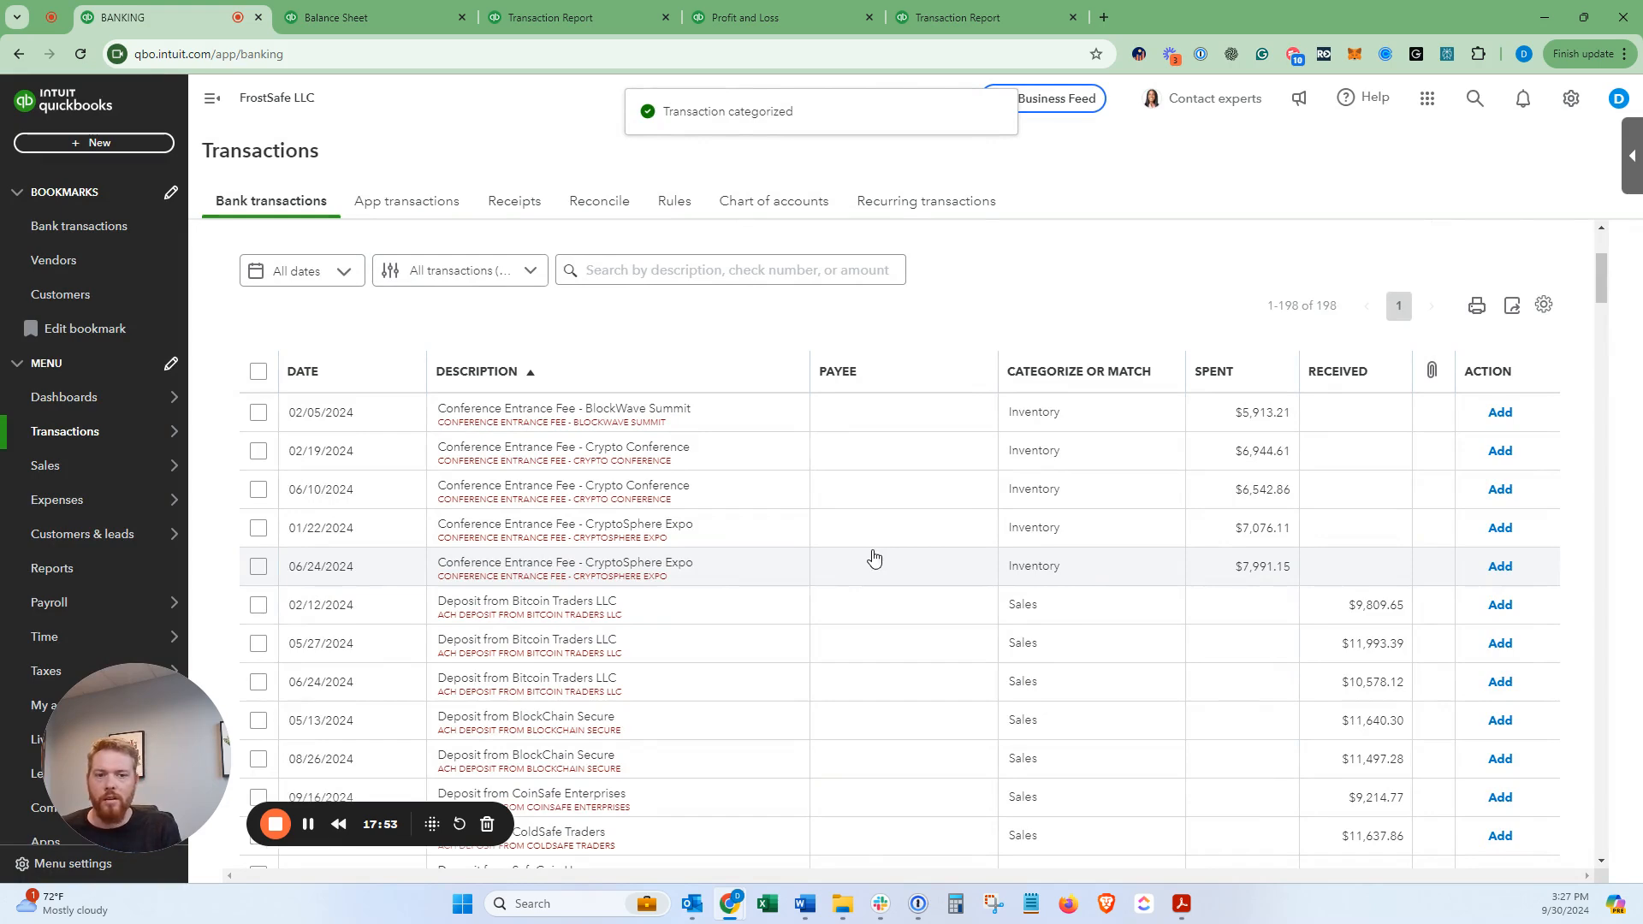
- Look through the remaining bank transactions and open Amazon's record from the vendor list
scroll(863, 609, "down", 2)
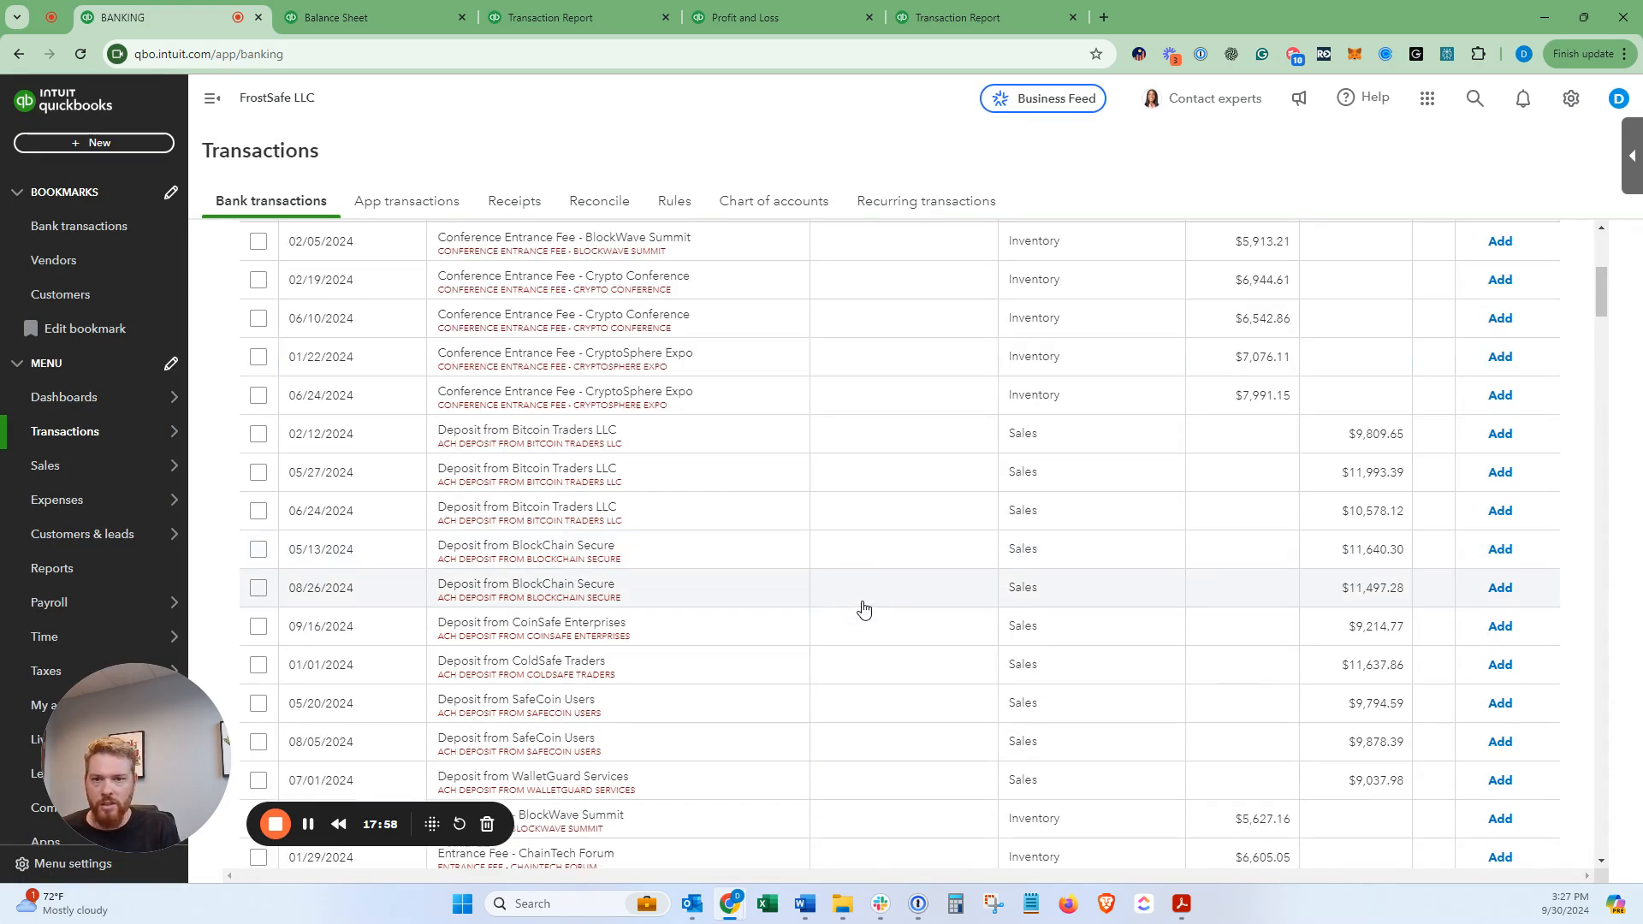
scroll(848, 606, "down", 15)
scroll(842, 602, "up", 2)
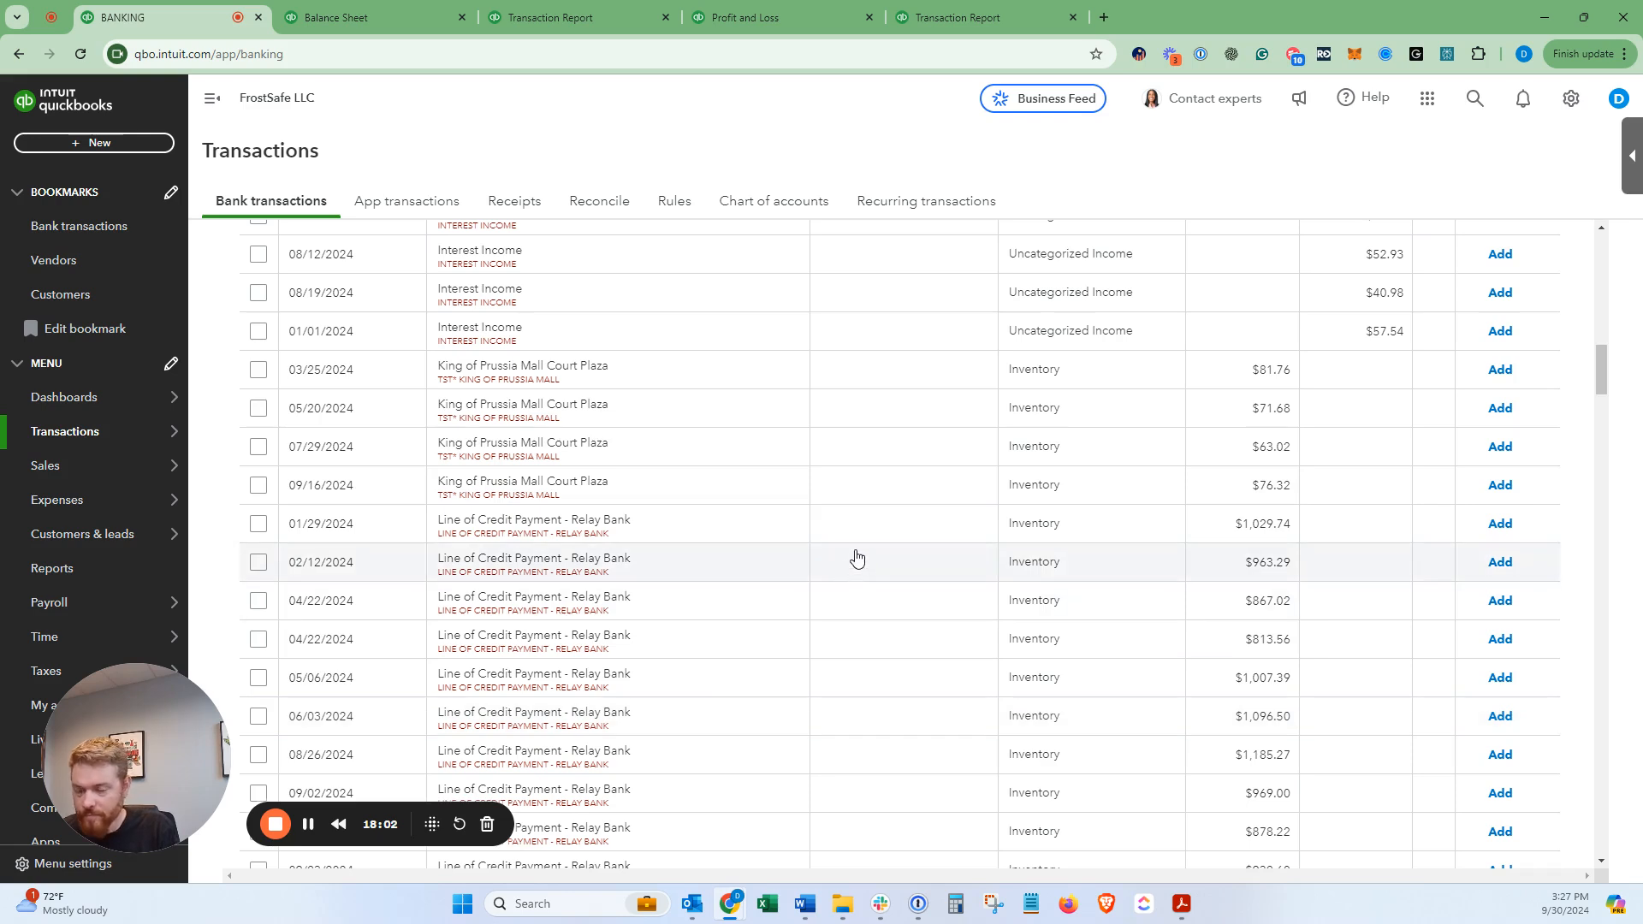
left_click(75, 267)
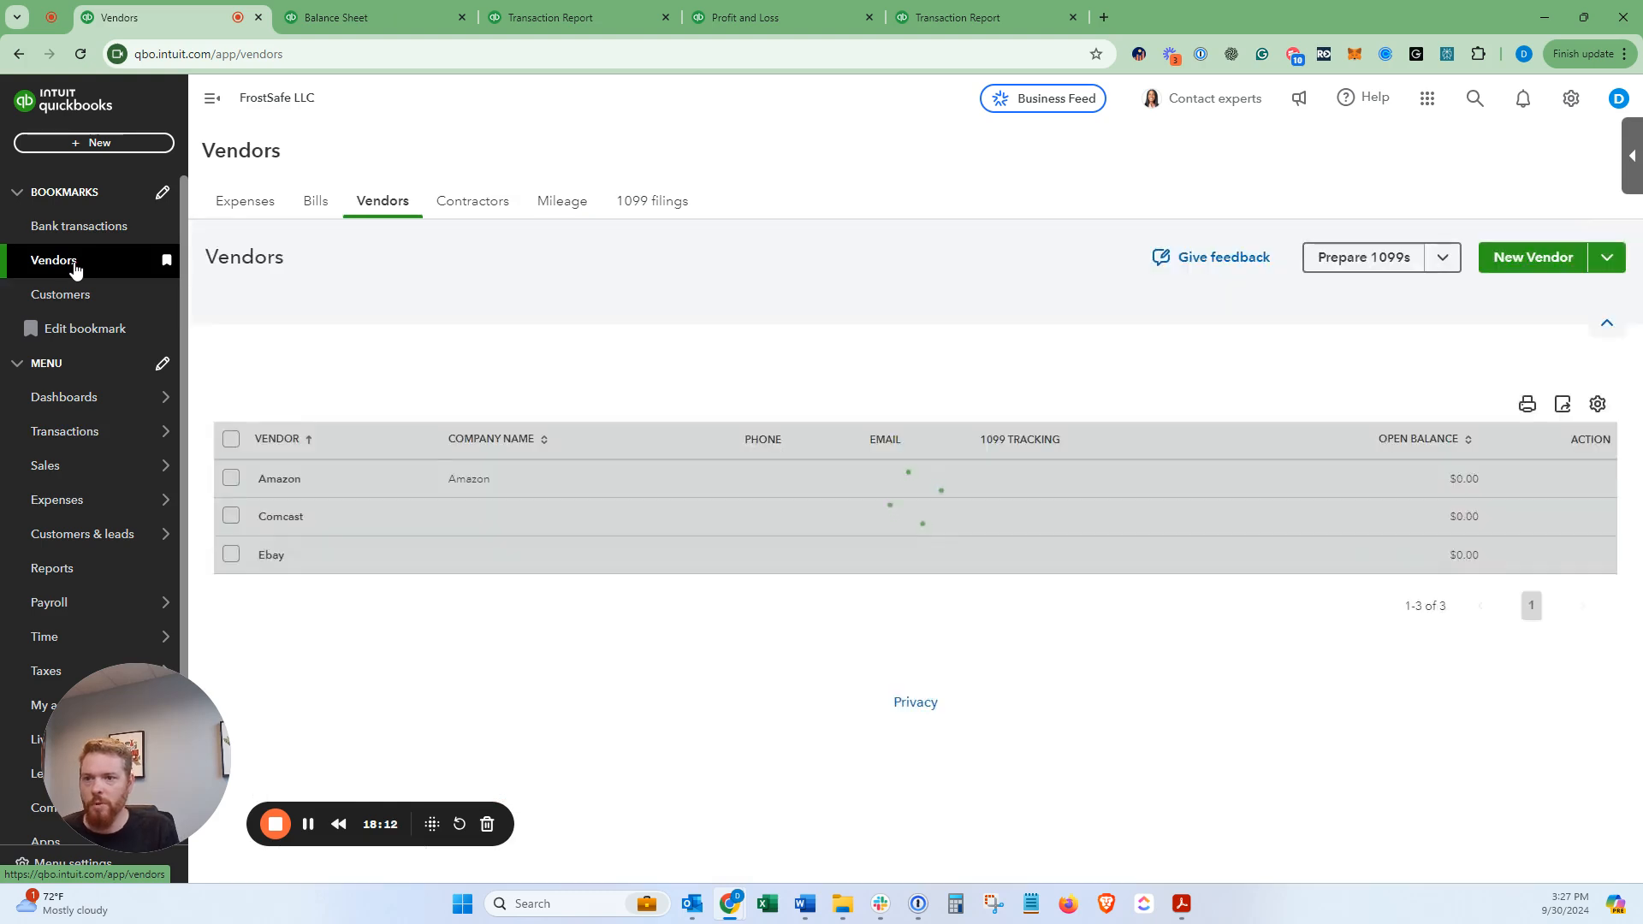
mouse_move(98, 502)
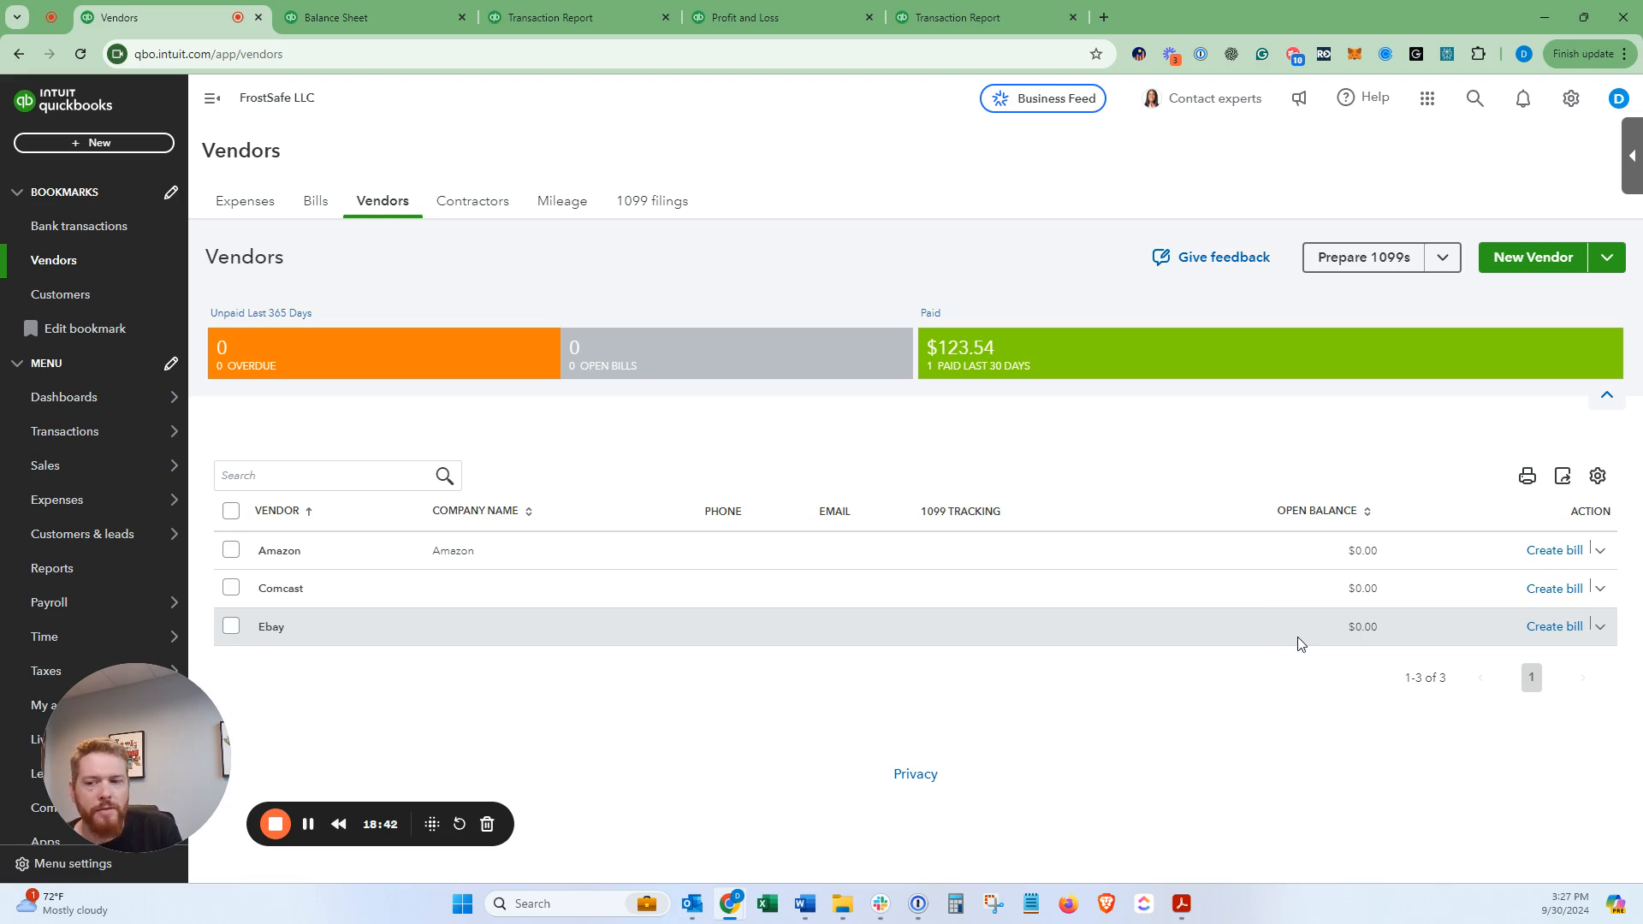
left_click(283, 558)
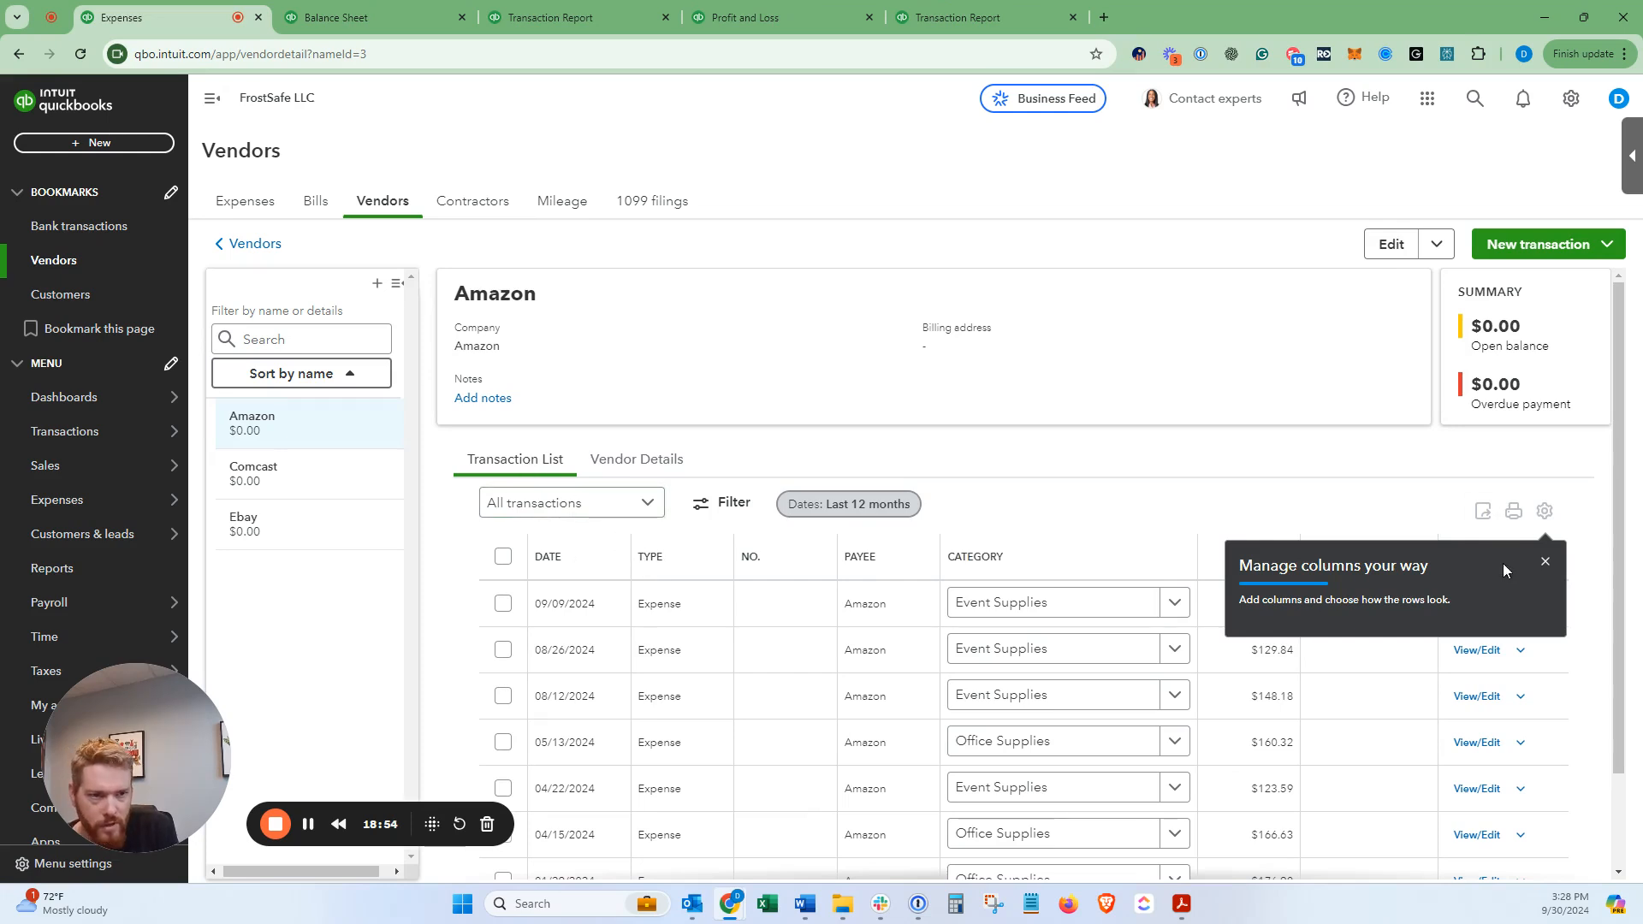
- Dismiss the column tip and view the column options of Amazon's transaction list without changing them
left_click(1544, 565)
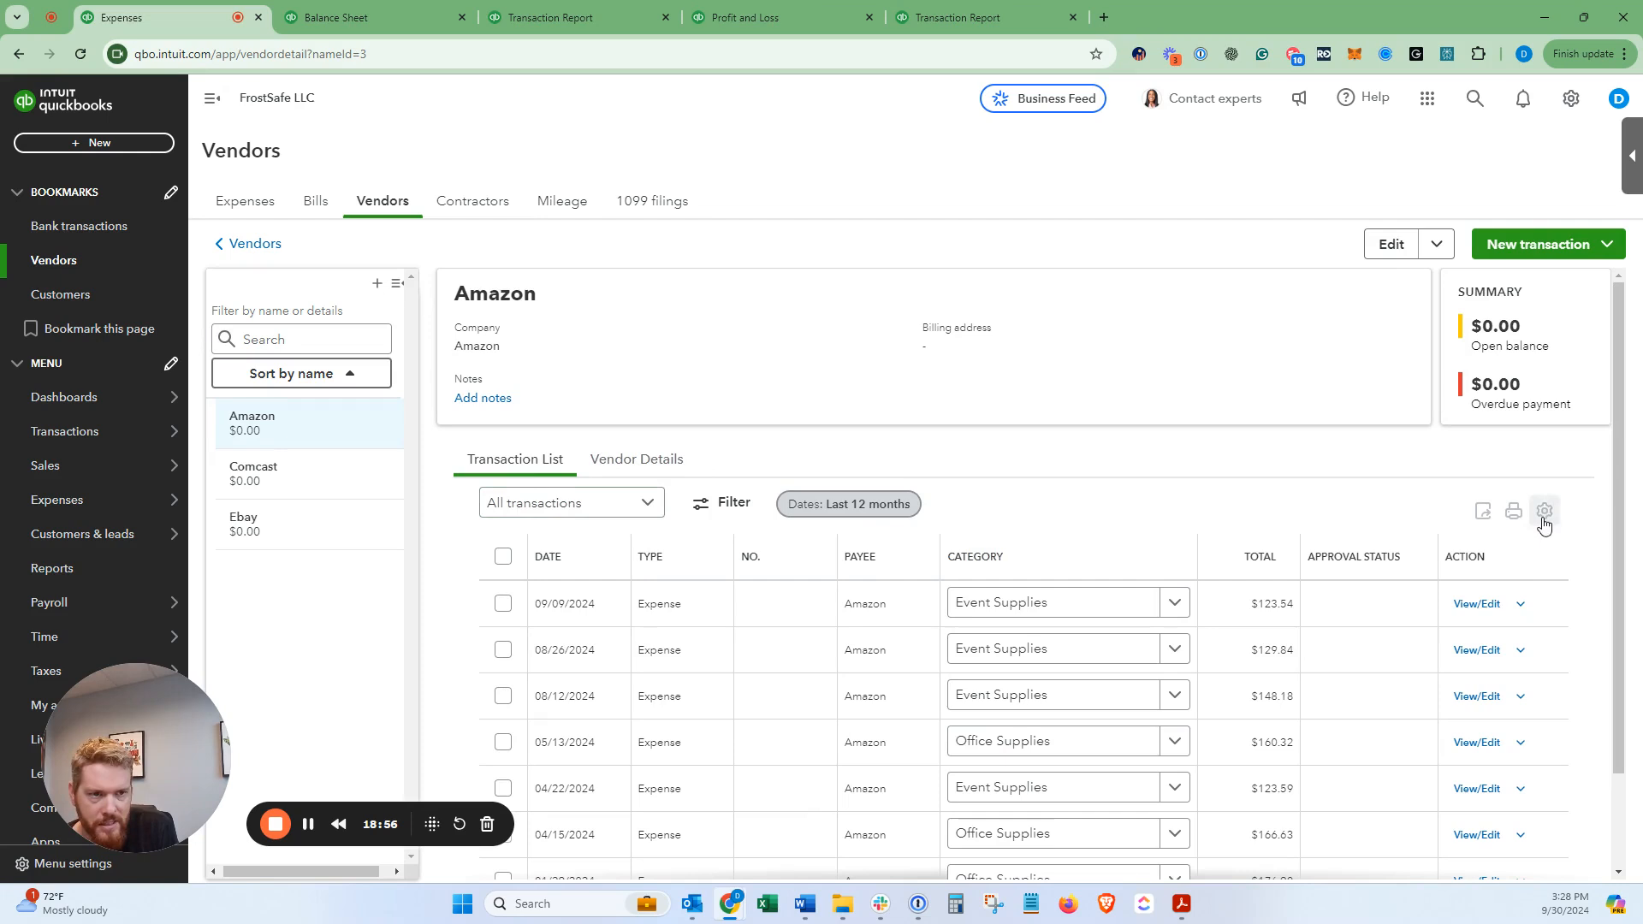
left_click(1544, 511)
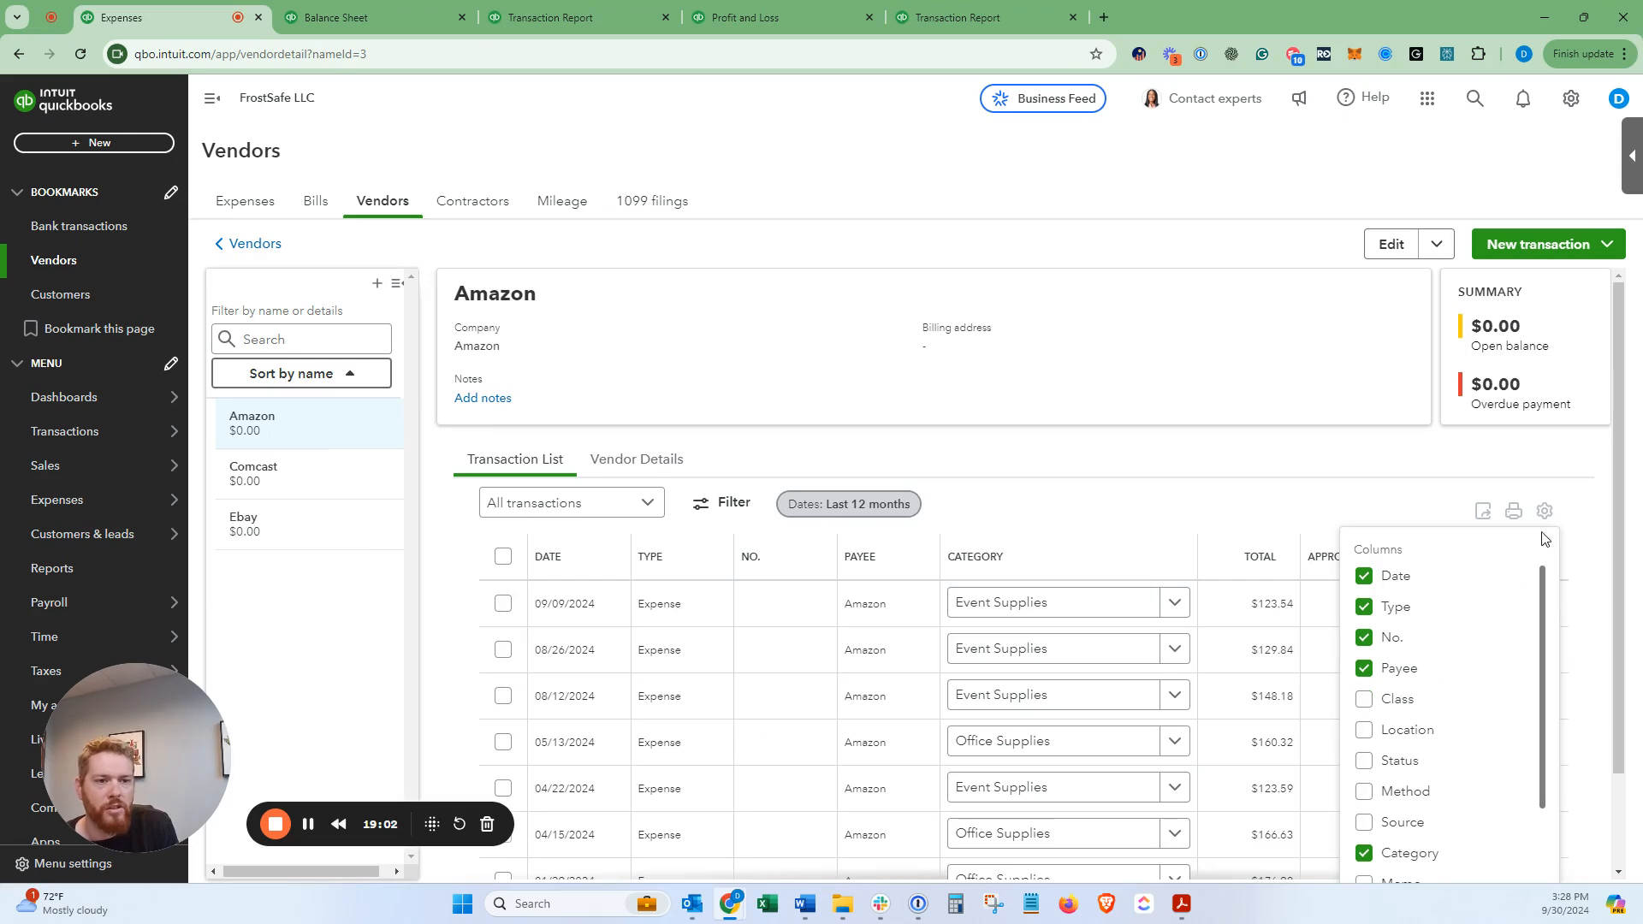
left_click(1301, 481)
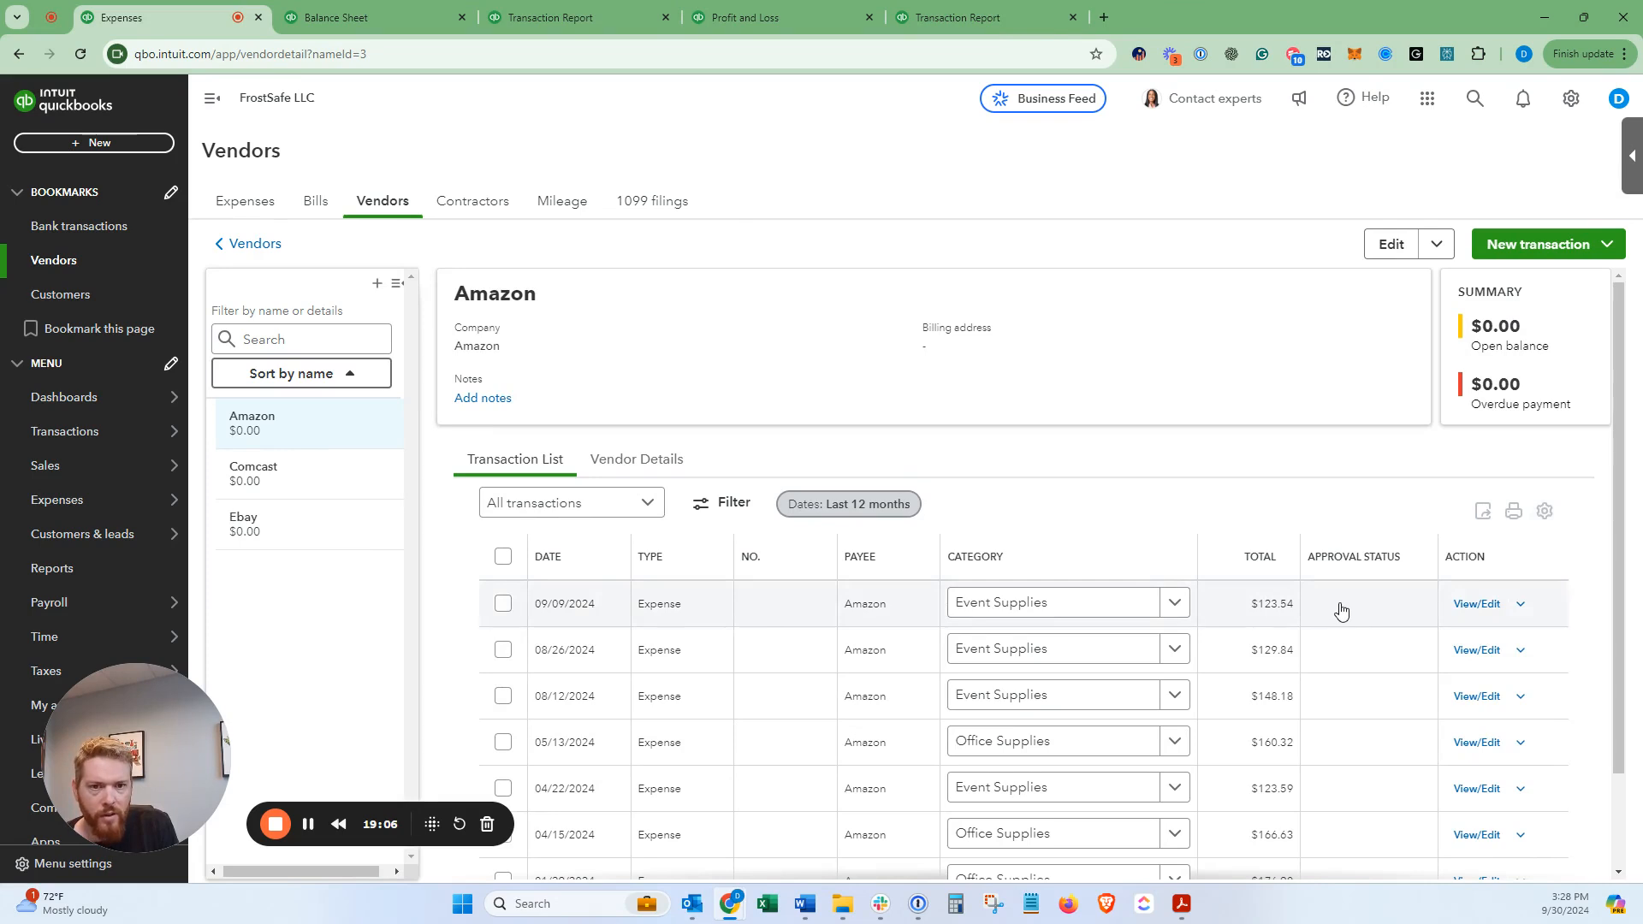
- Open Amazon's 09/09/2024 expense from the vendor's transaction list, examine its details and close it
scroll(1339, 599, "down", 2)
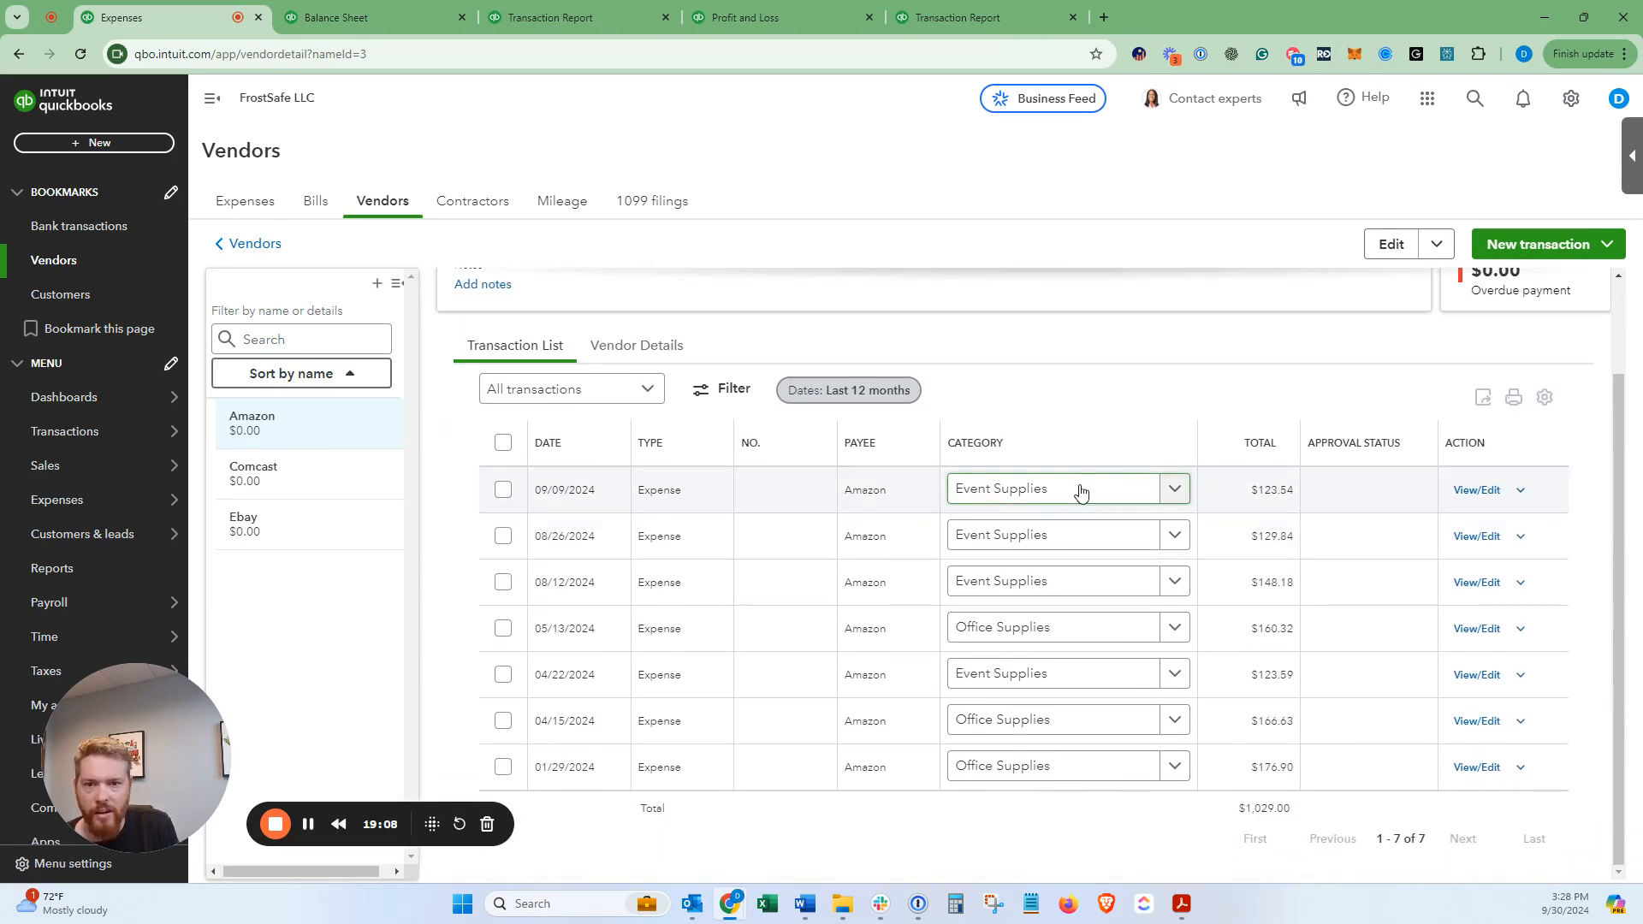
left_click(889, 496)
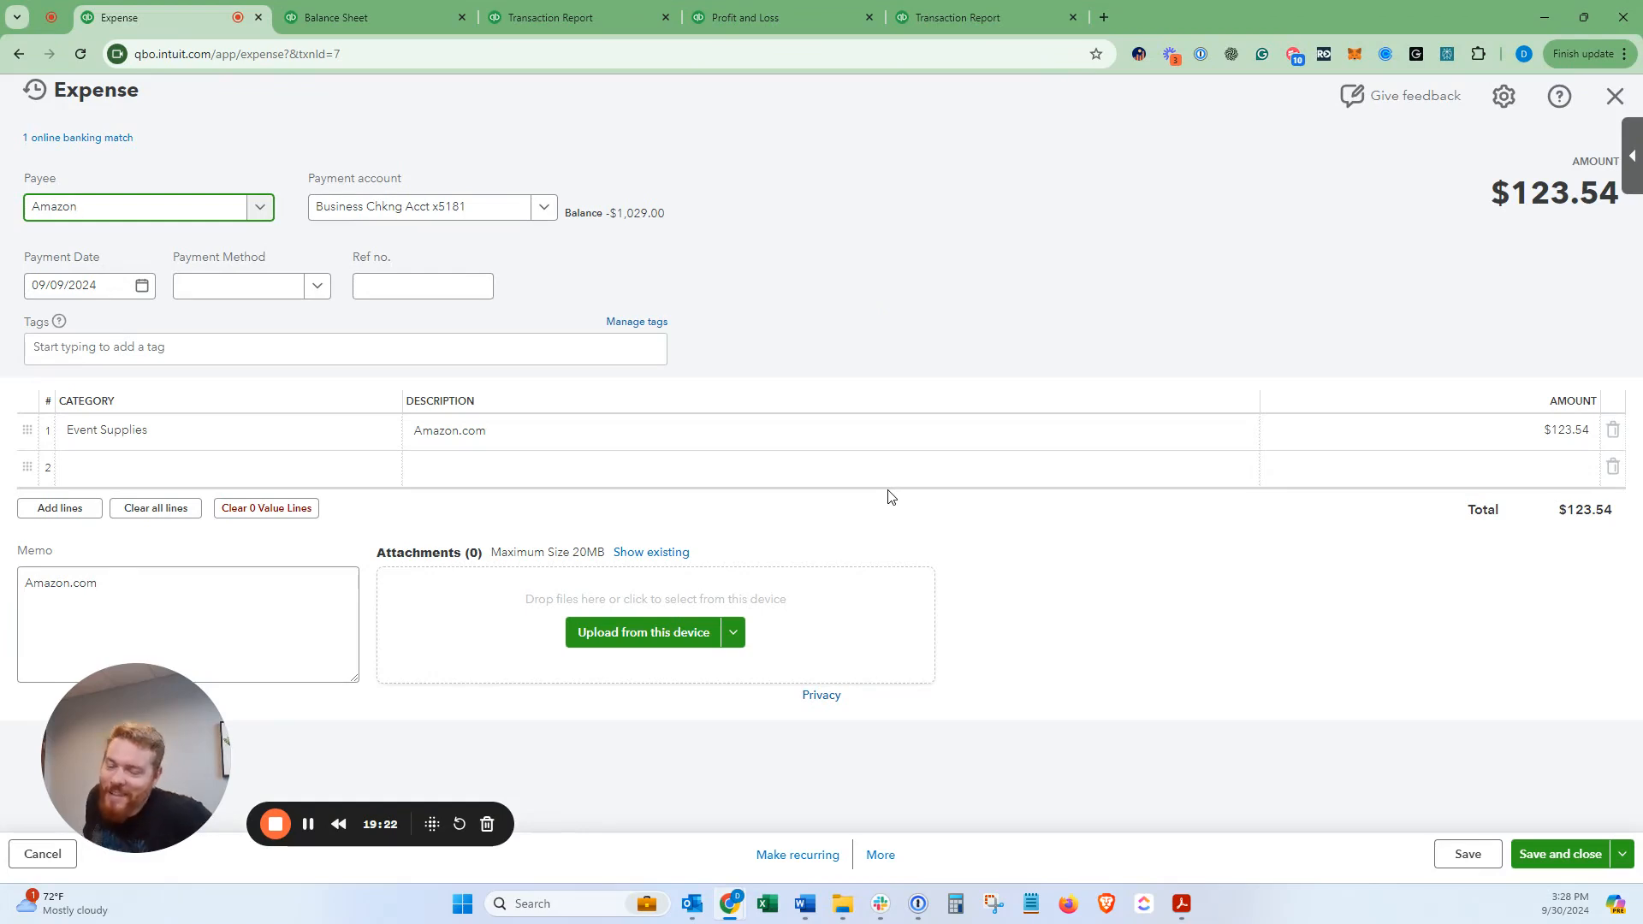
left_click(1615, 96)
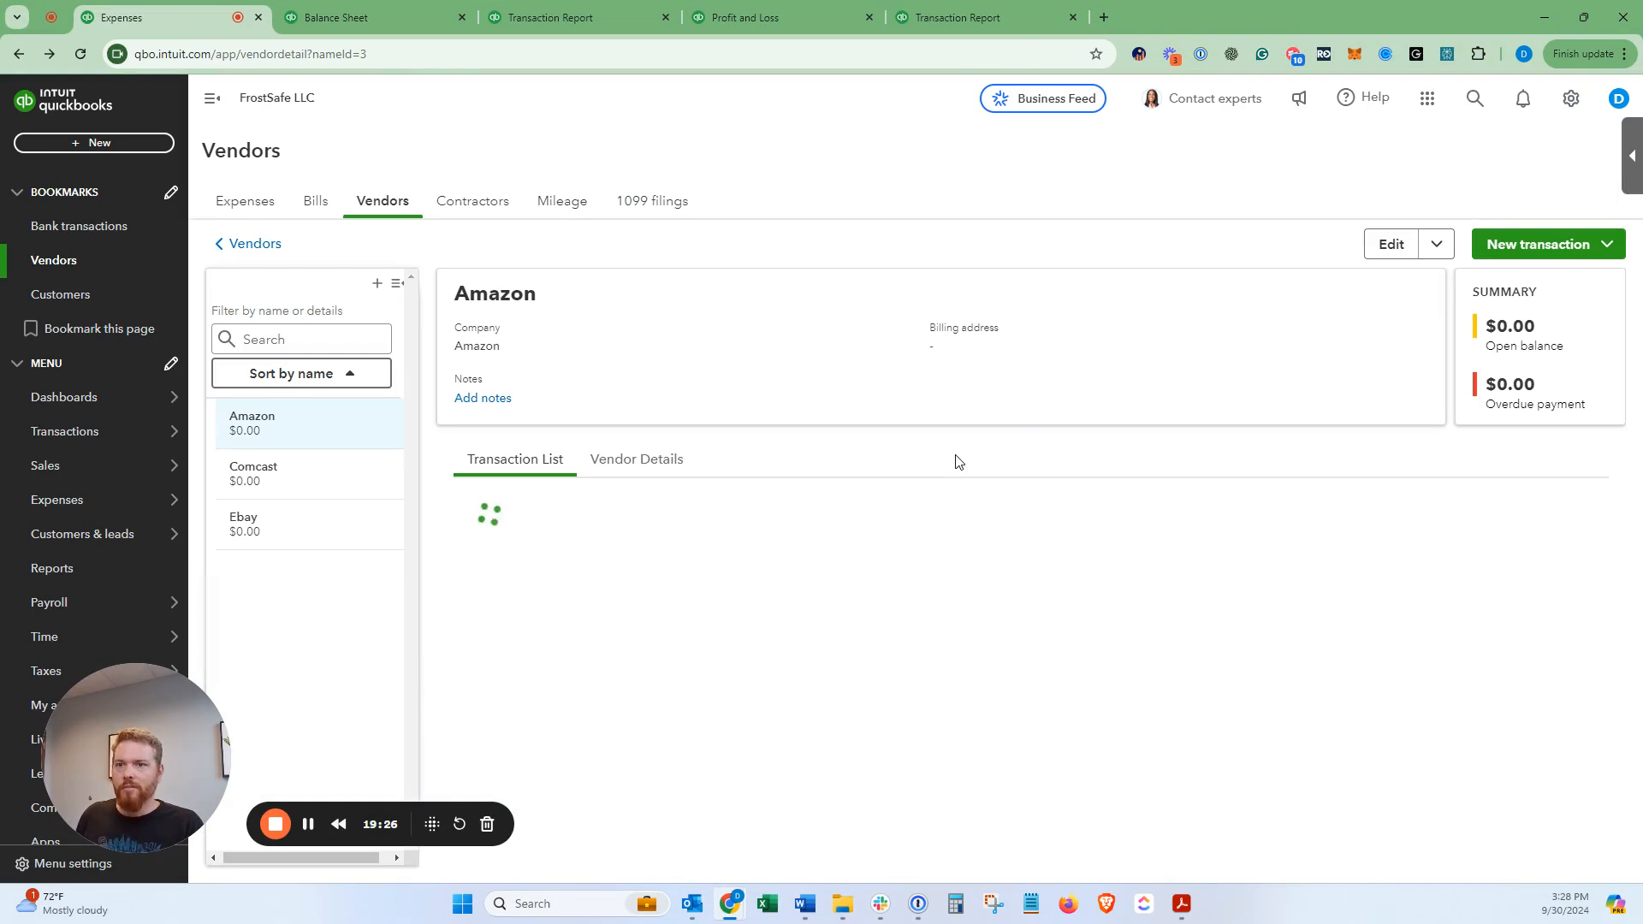
- Review the transaction type filter options and the total of Amazon's transactions, and return to the bank transactions
scroll(1020, 504, "down", 2)
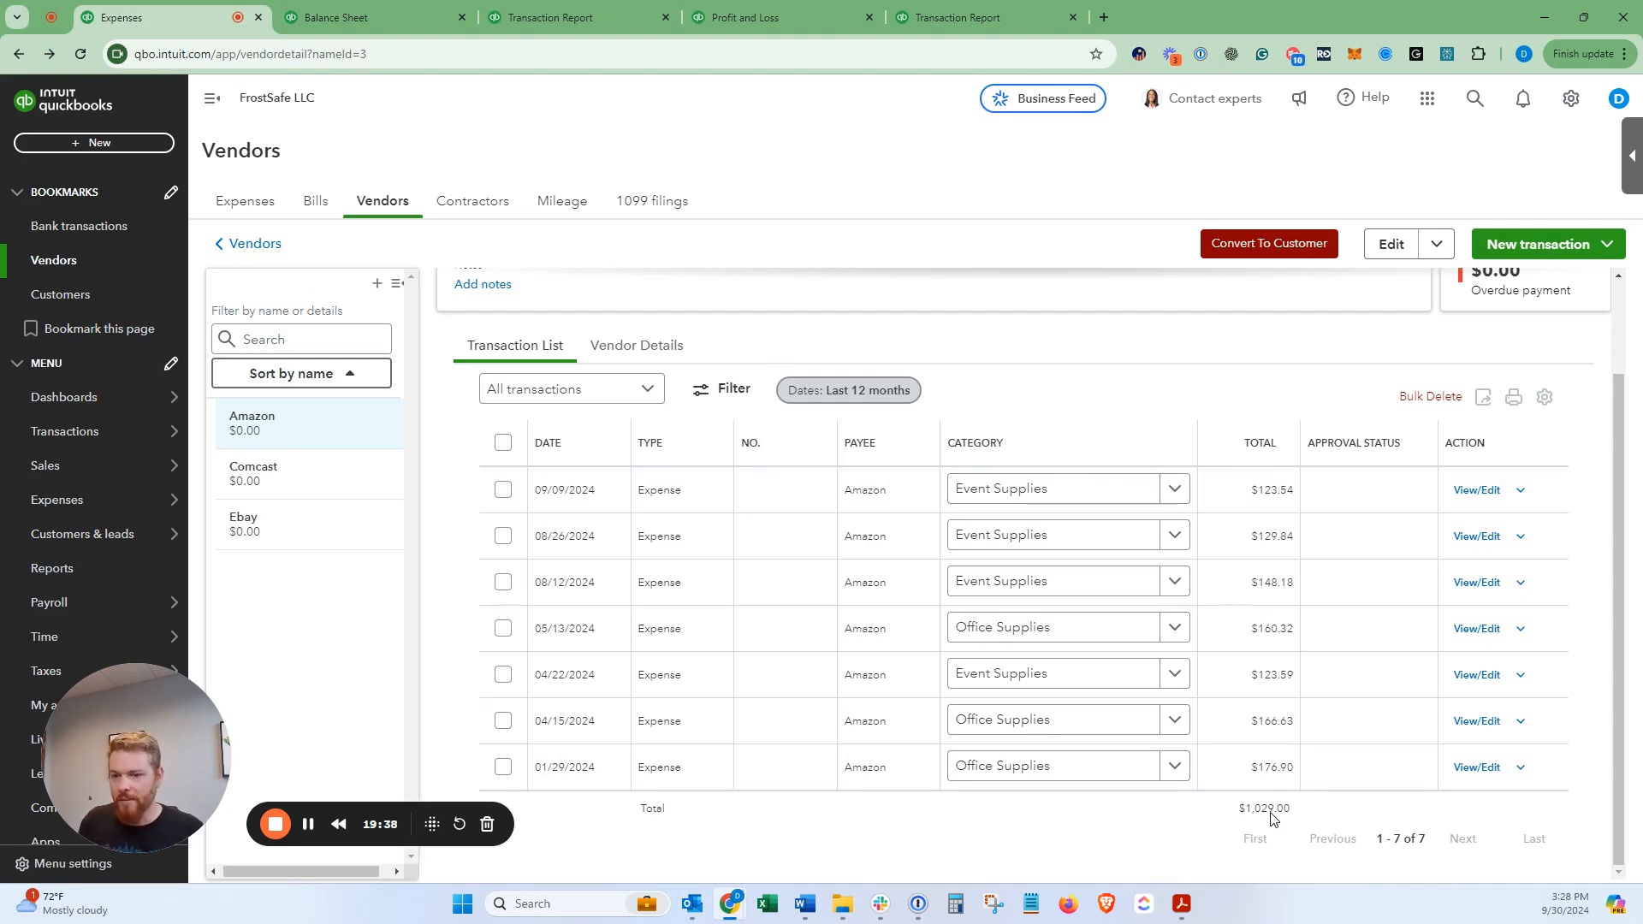
left_click(573, 393)
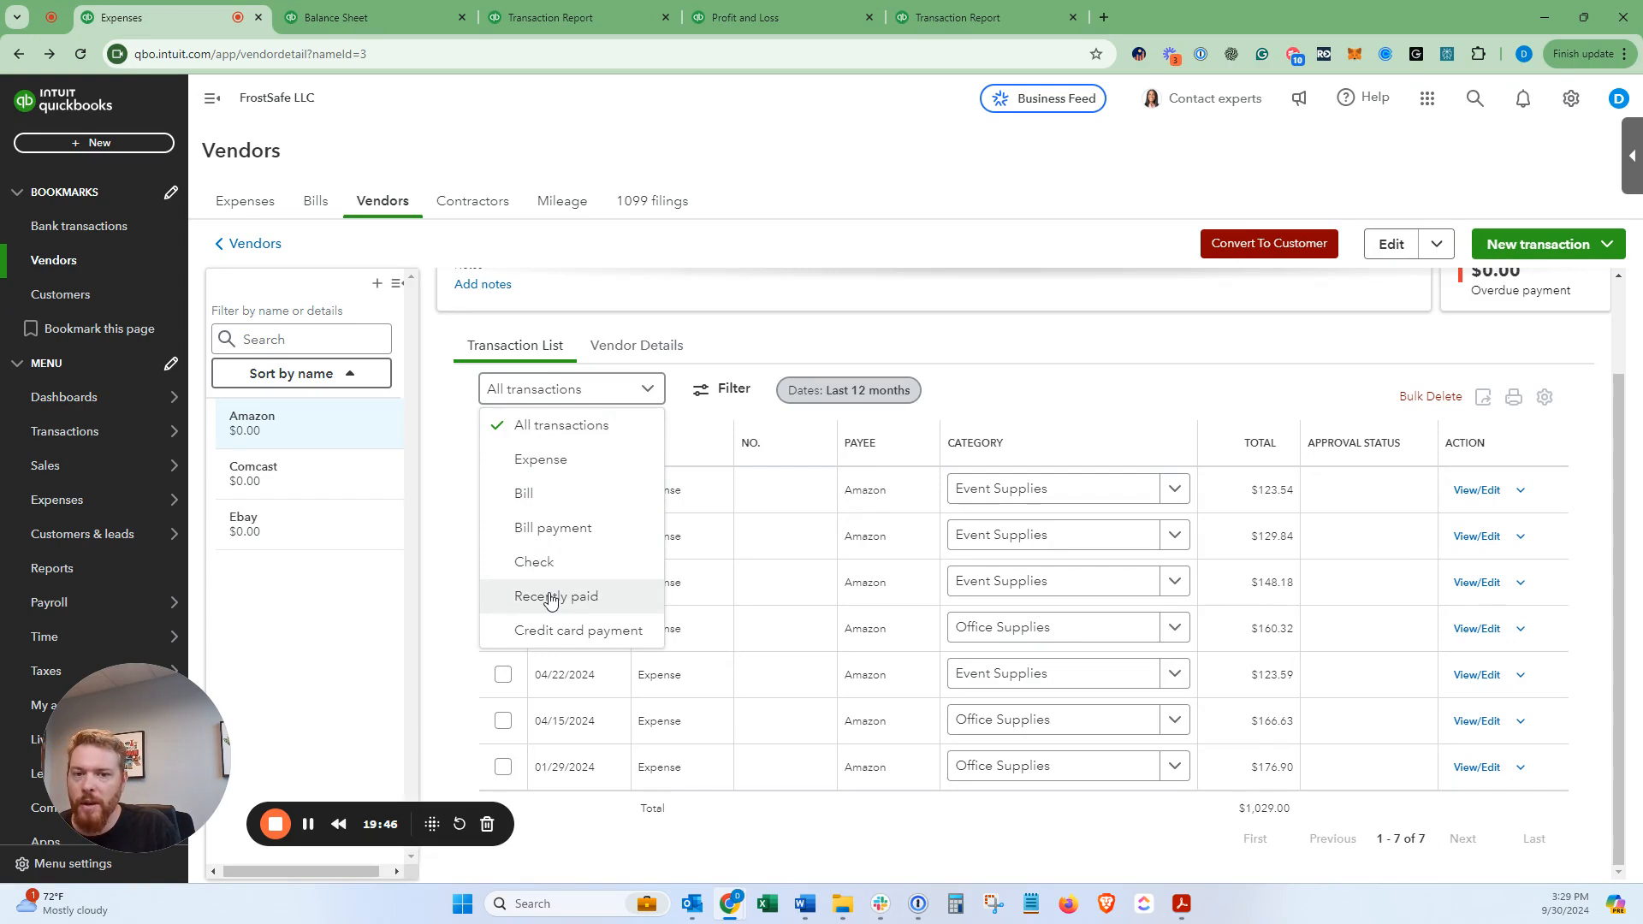
left_click(755, 372)
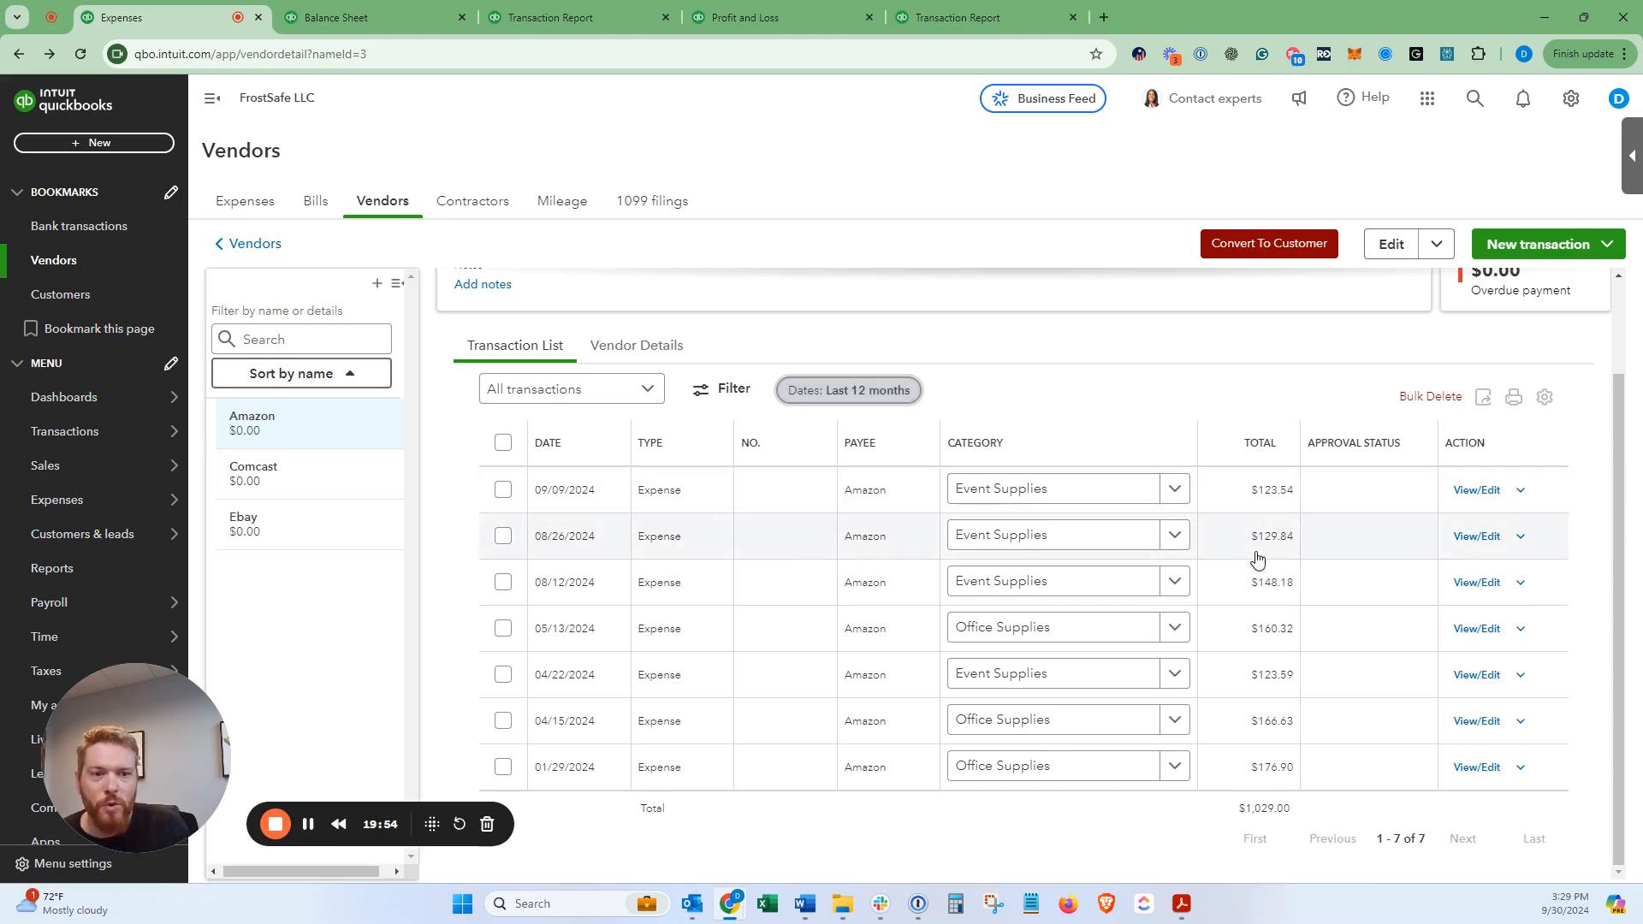
left_click_drag(1236, 813, 1296, 809)
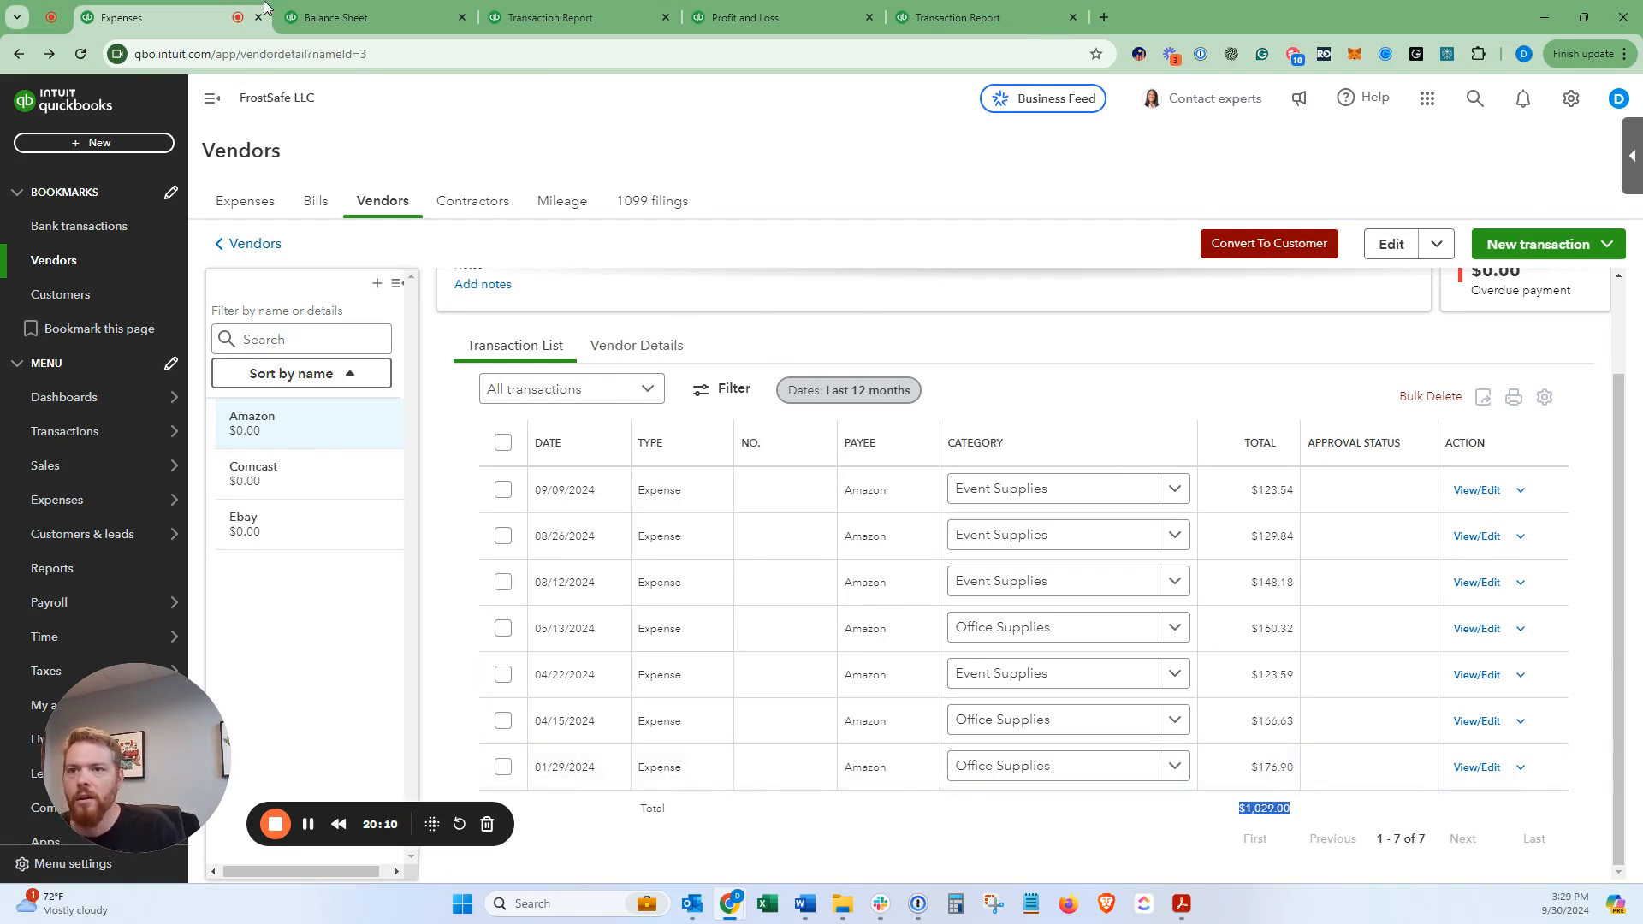
left_click(75, 437)
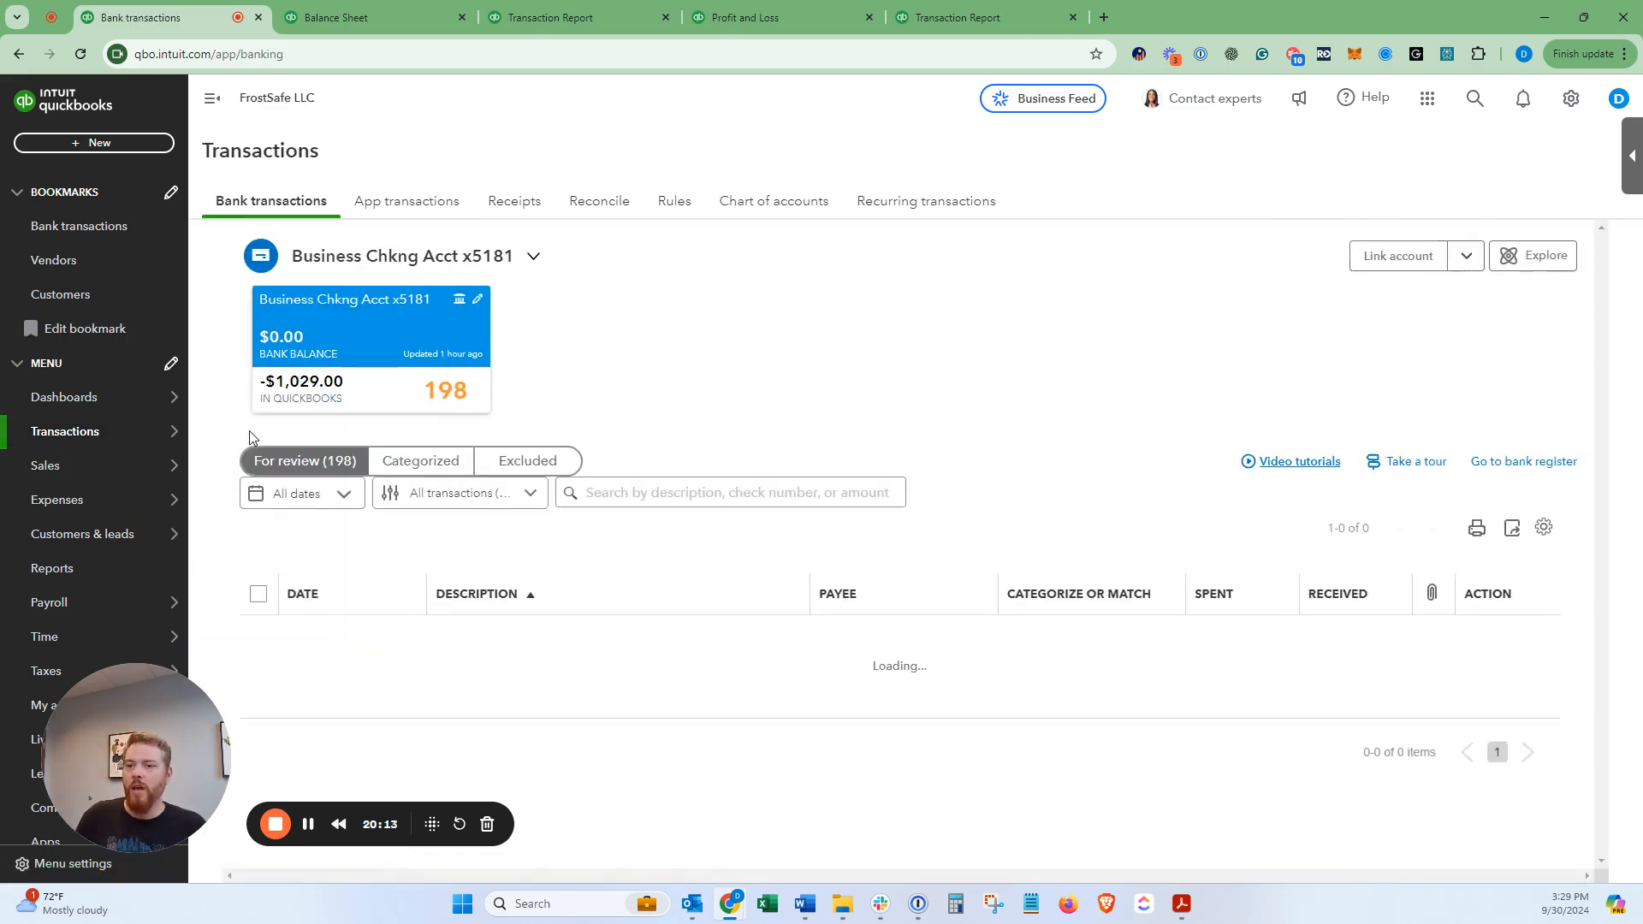